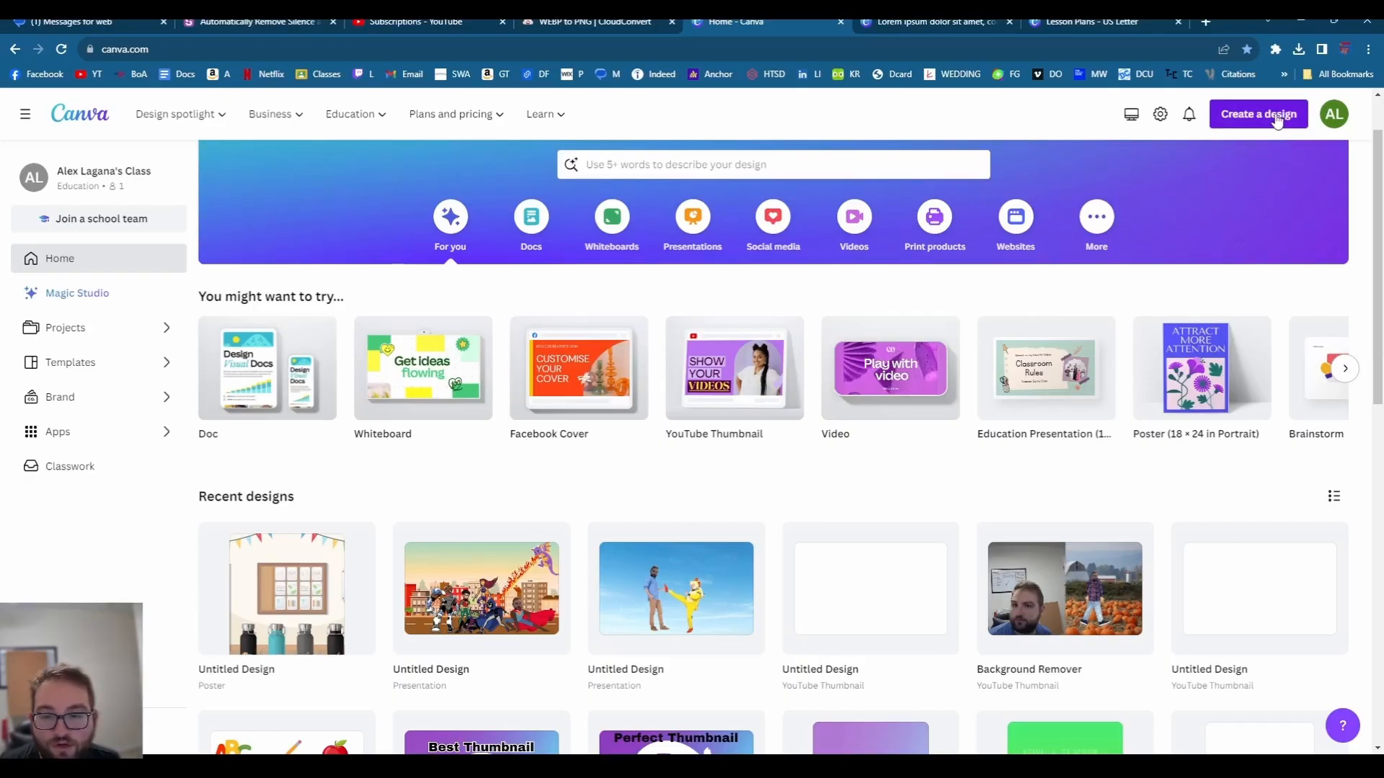
- Open the Create a design list and browse the suggested design types
click(1276, 119)
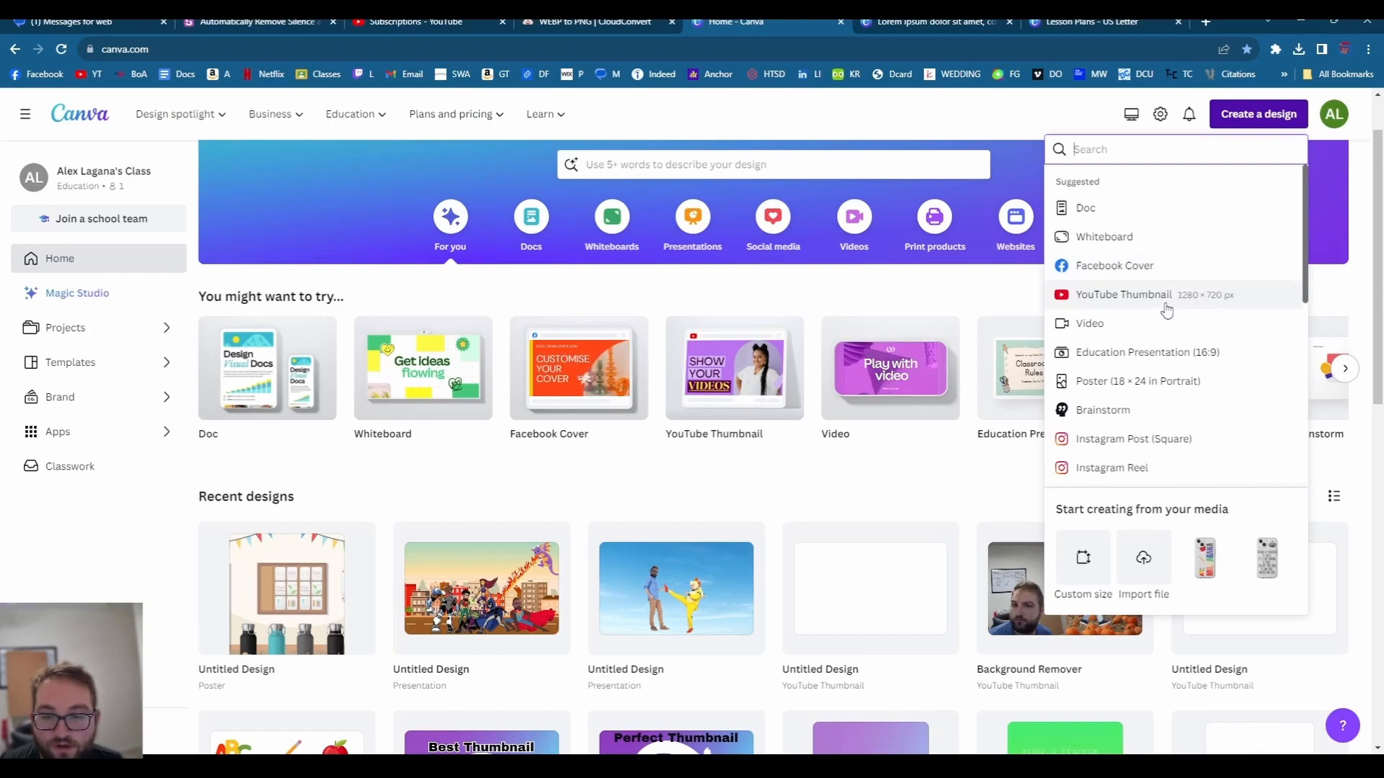
scroll(1136, 451, down, 7)
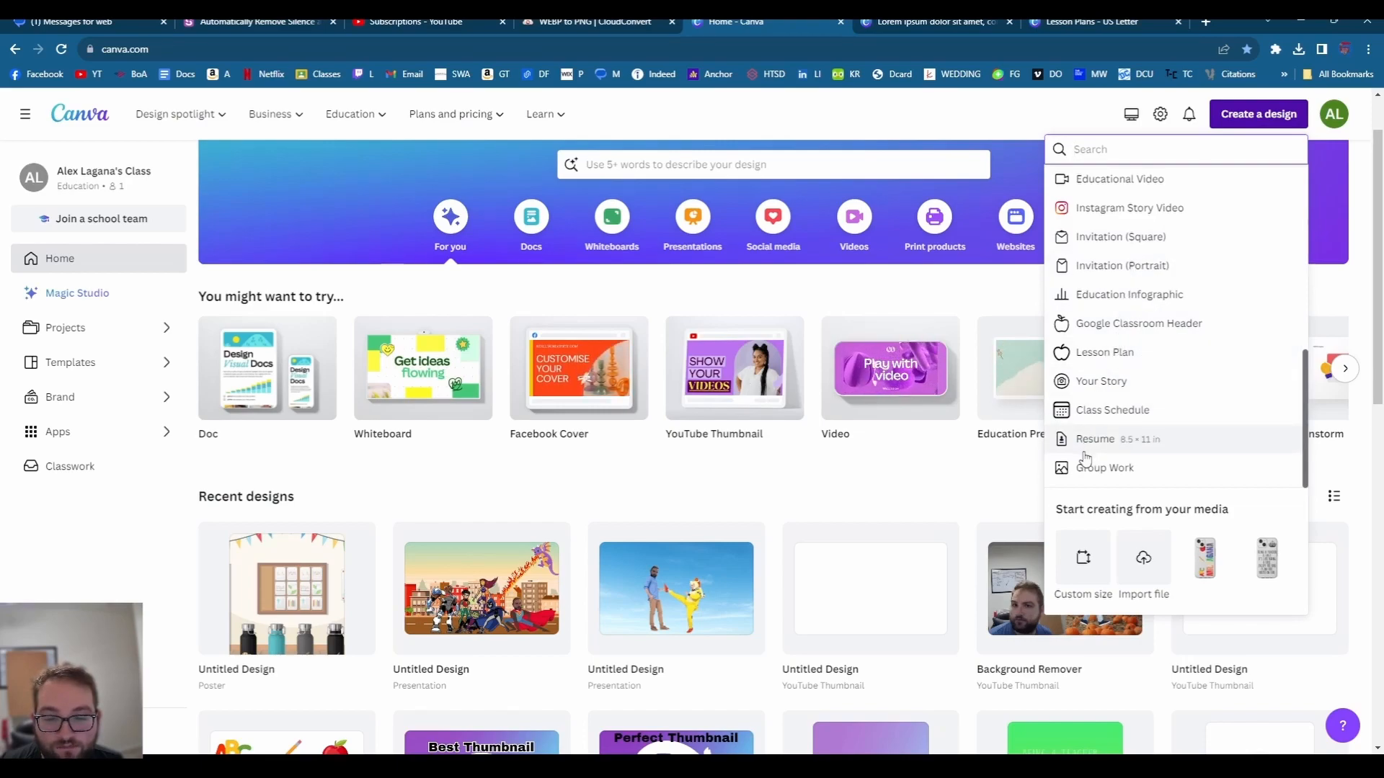
scroll(1117, 303, up, 3)
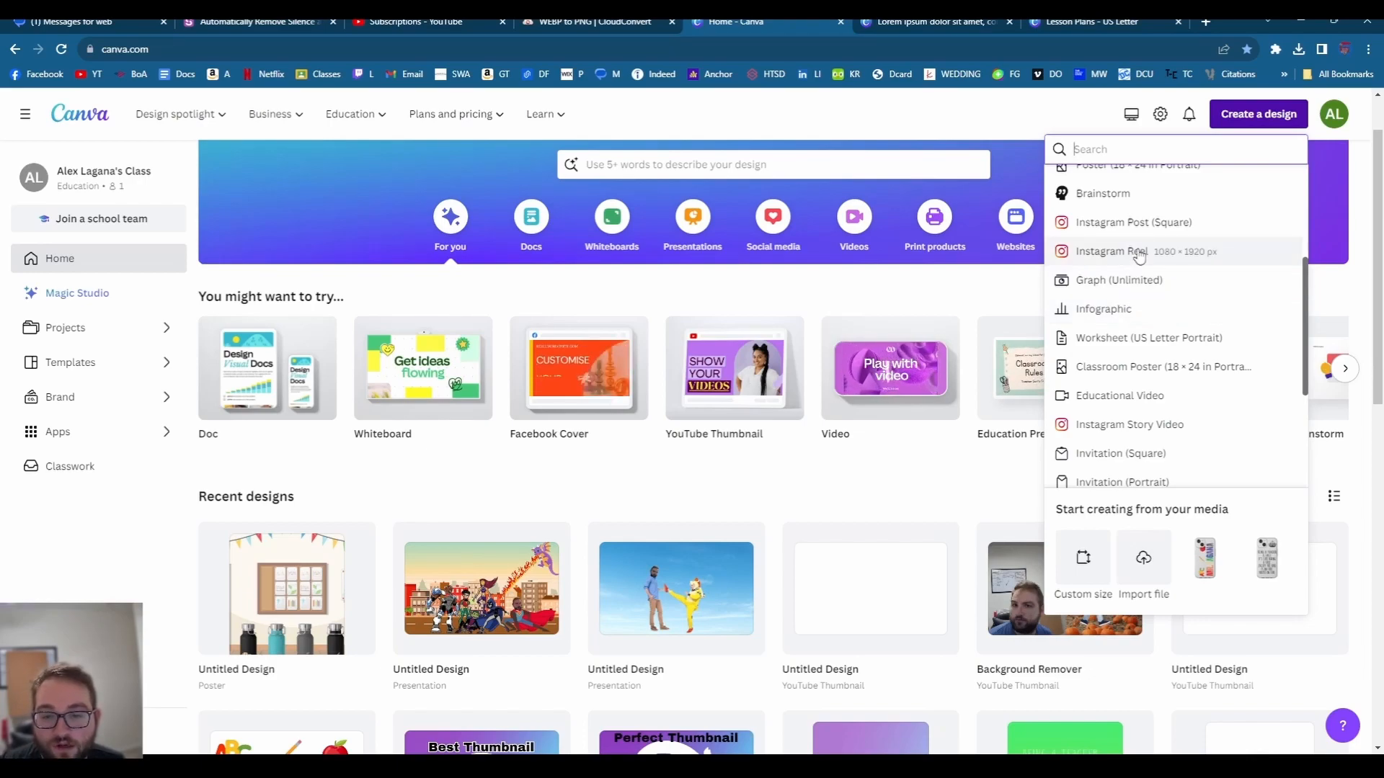
scroll(1137, 258, up, 2)
- Create a square Instagram post using the penguin Winter Party template from a 'winter party' search
click(1139, 366)
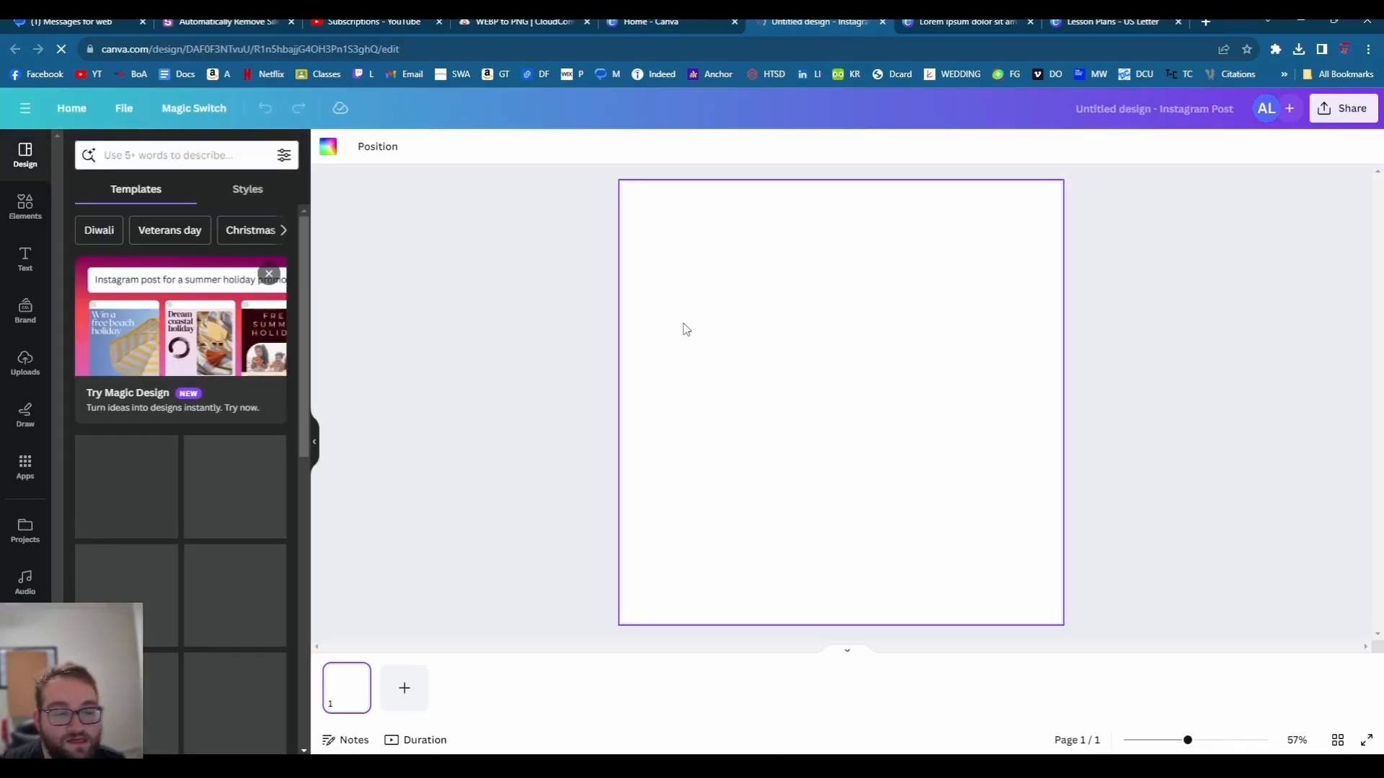
click(204, 156)
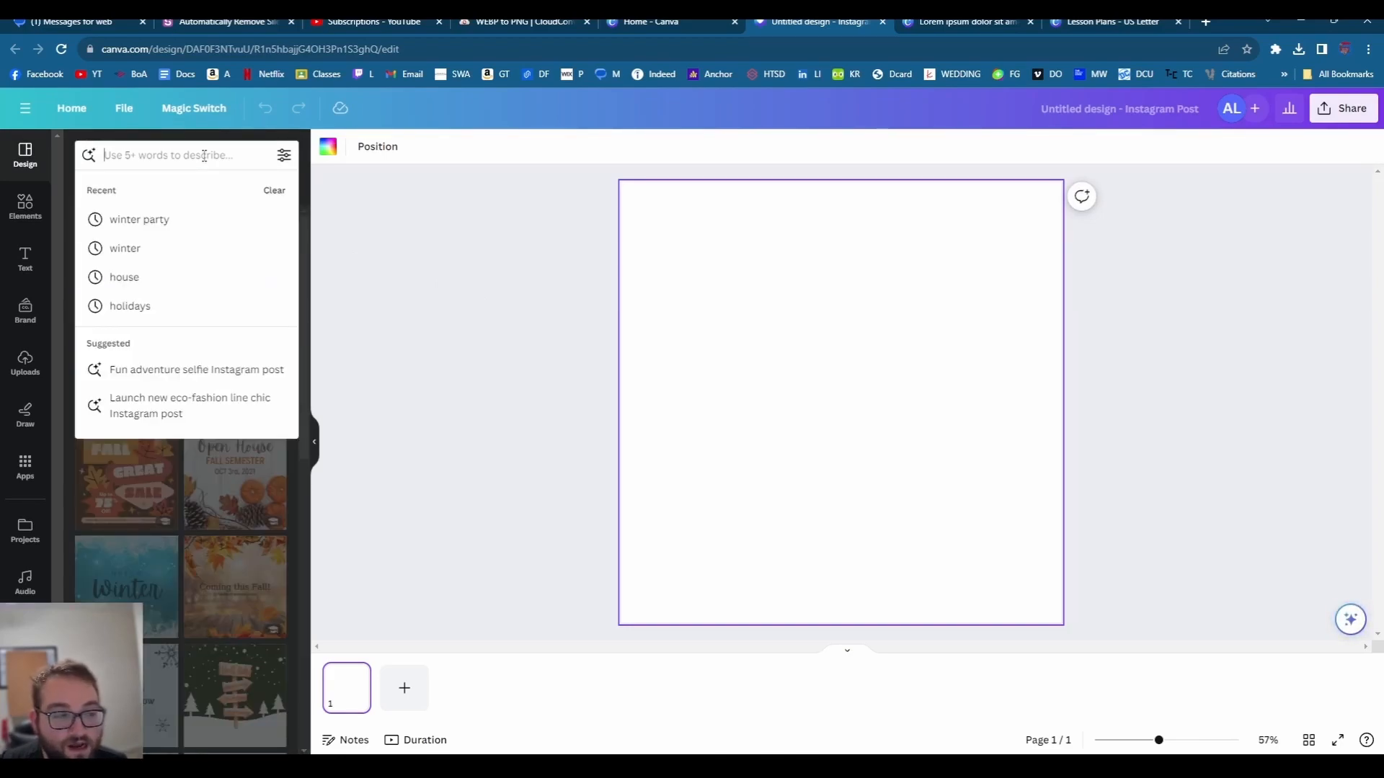
click(172, 222)
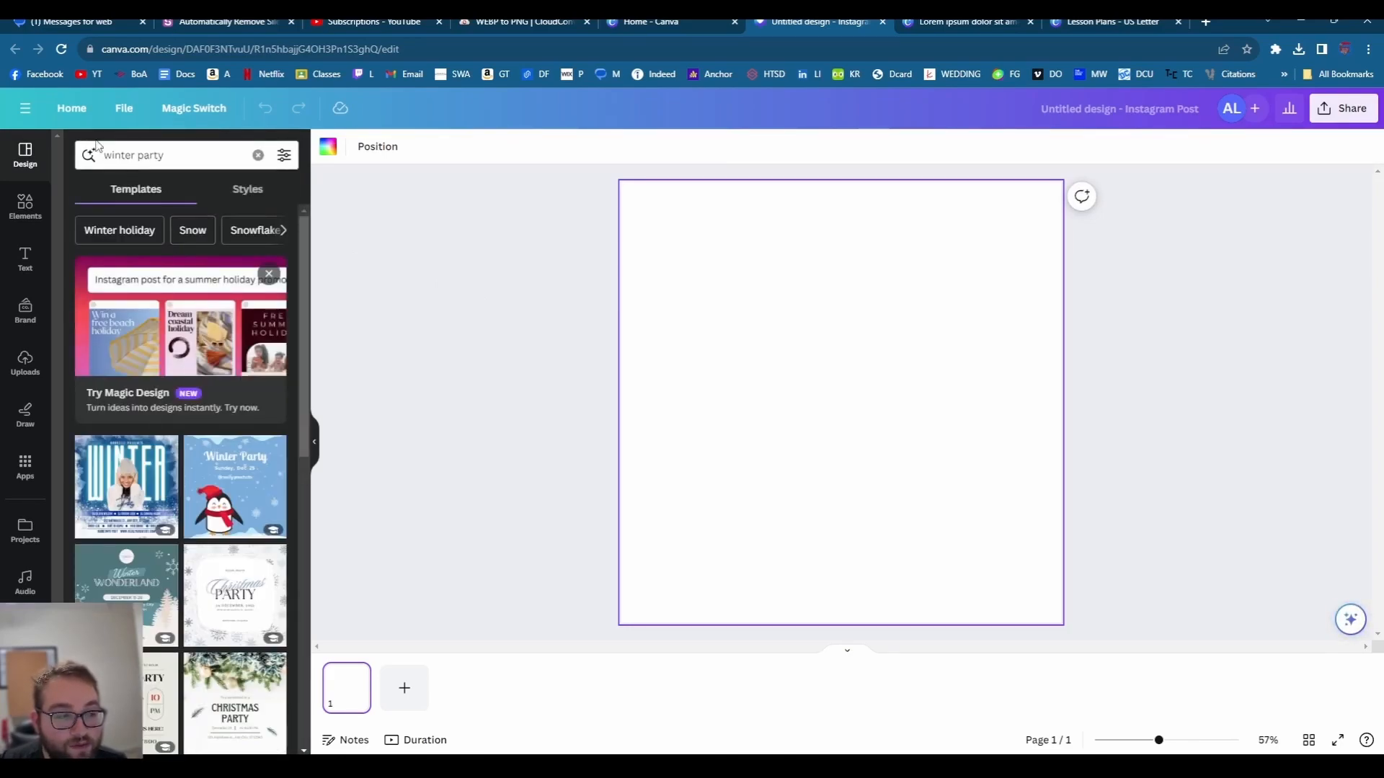
scroll(180, 346, down, 2)
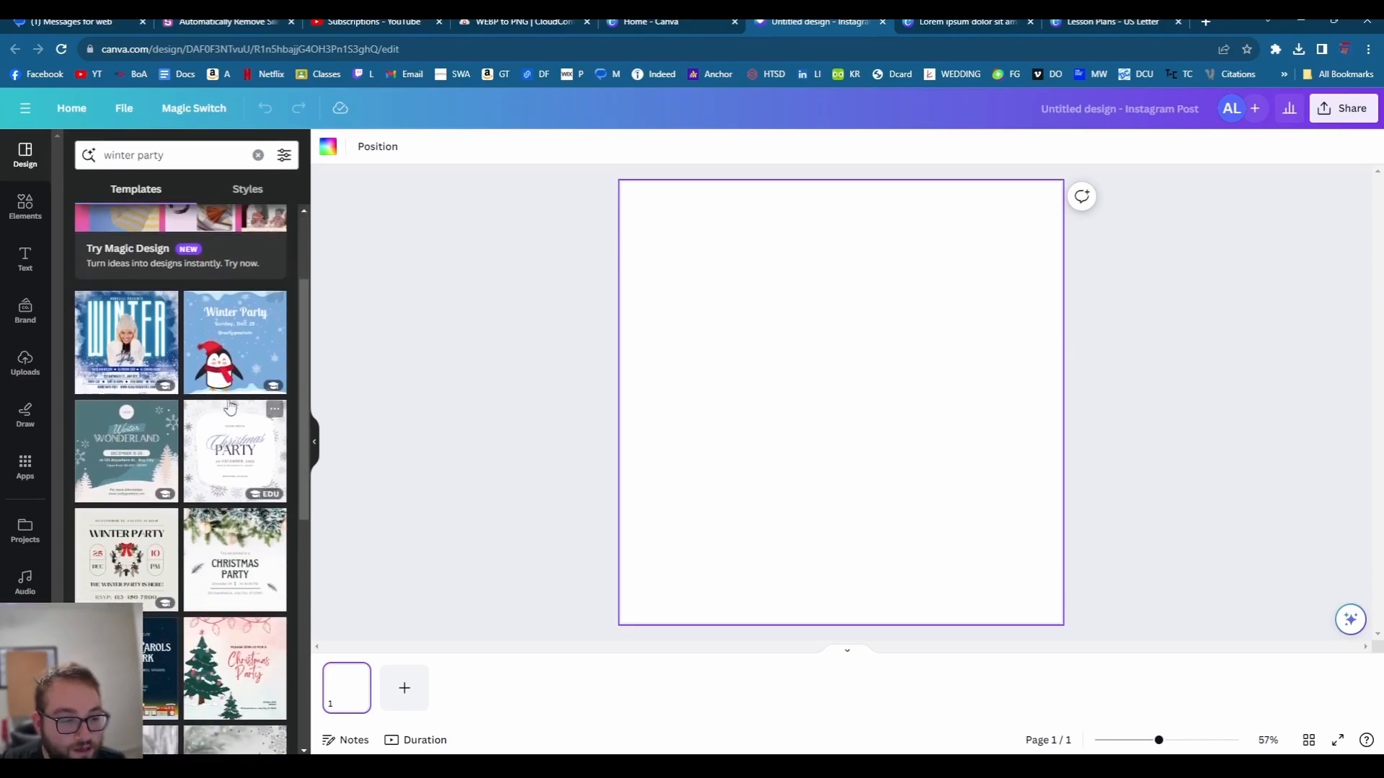
click(220, 347)
click(755, 425)
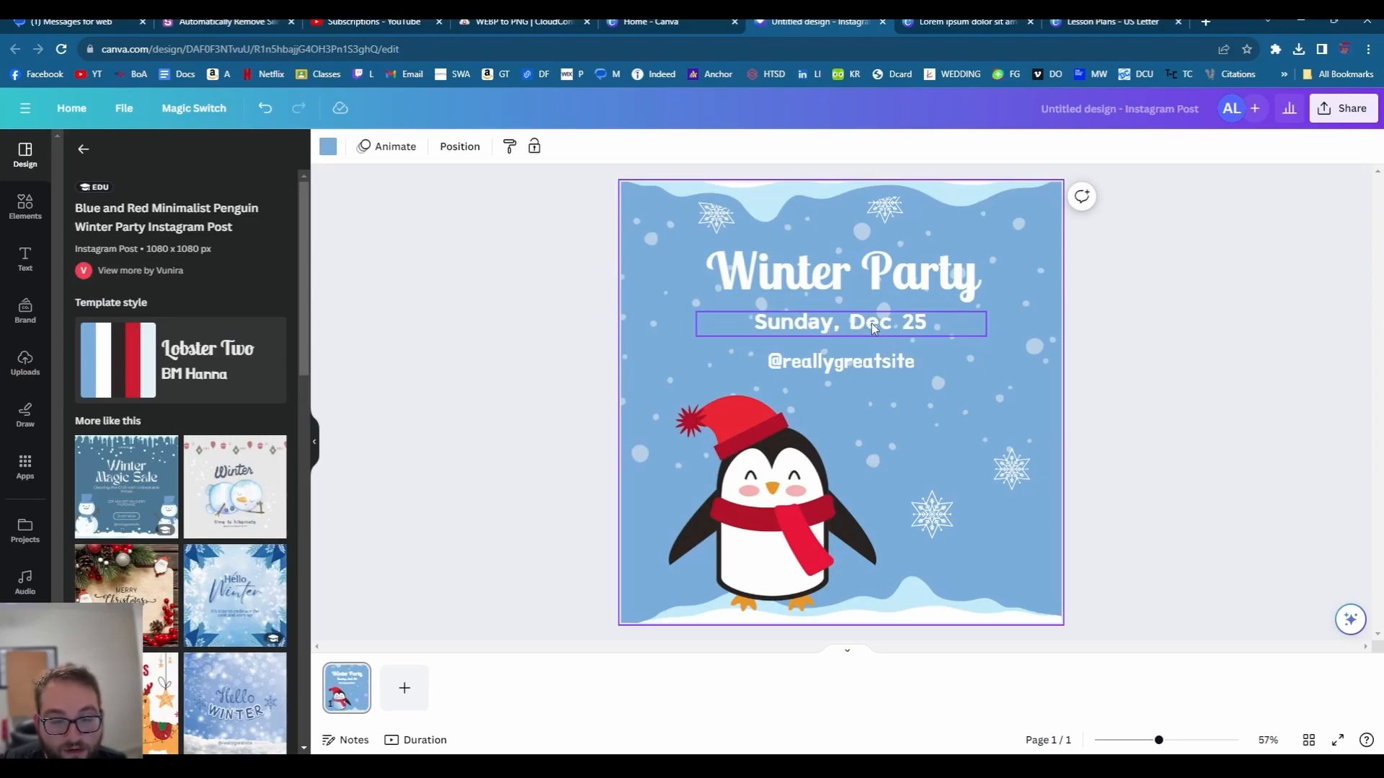
click(913, 326)
- Change the date line from Sunday, Dec 25 to Saturday, Dec 23
click(912, 326)
click(932, 327)
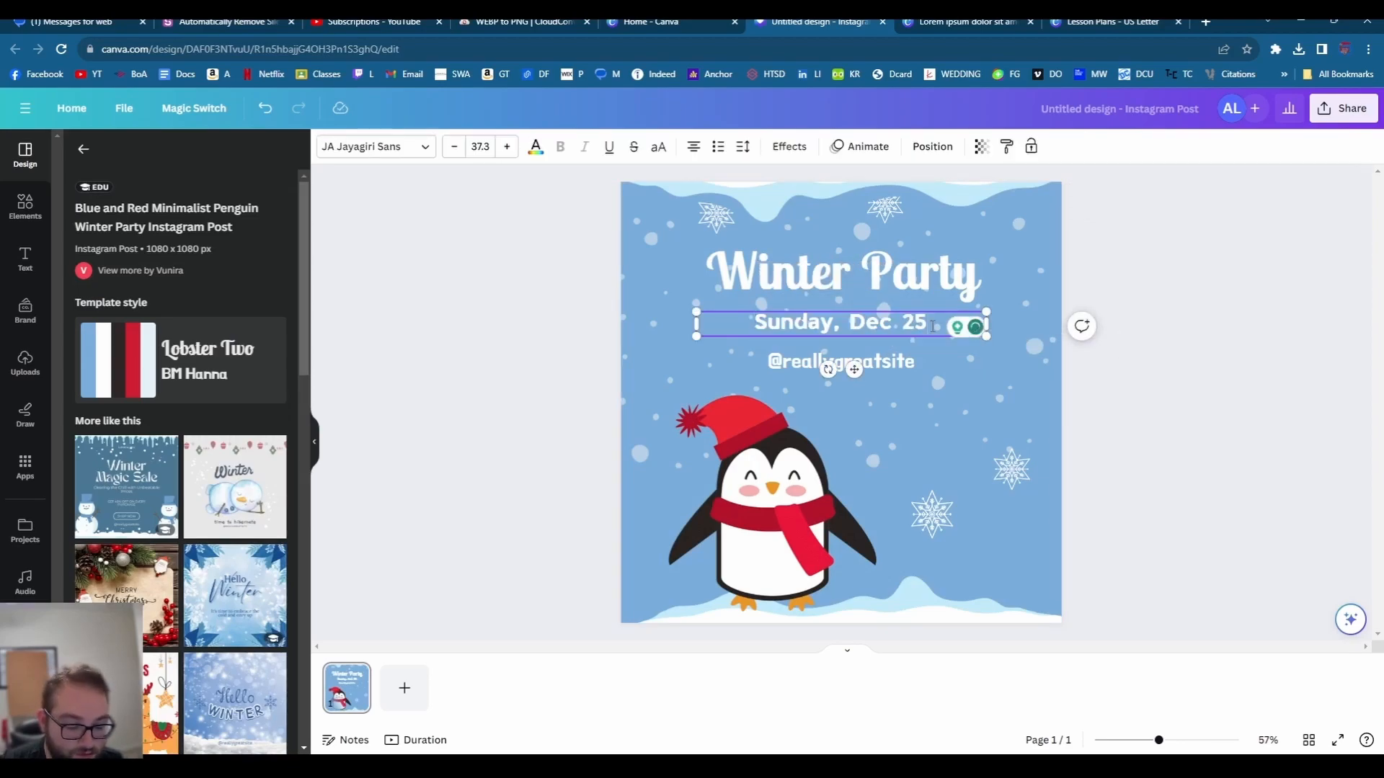
key(BackSpace)
text(3)
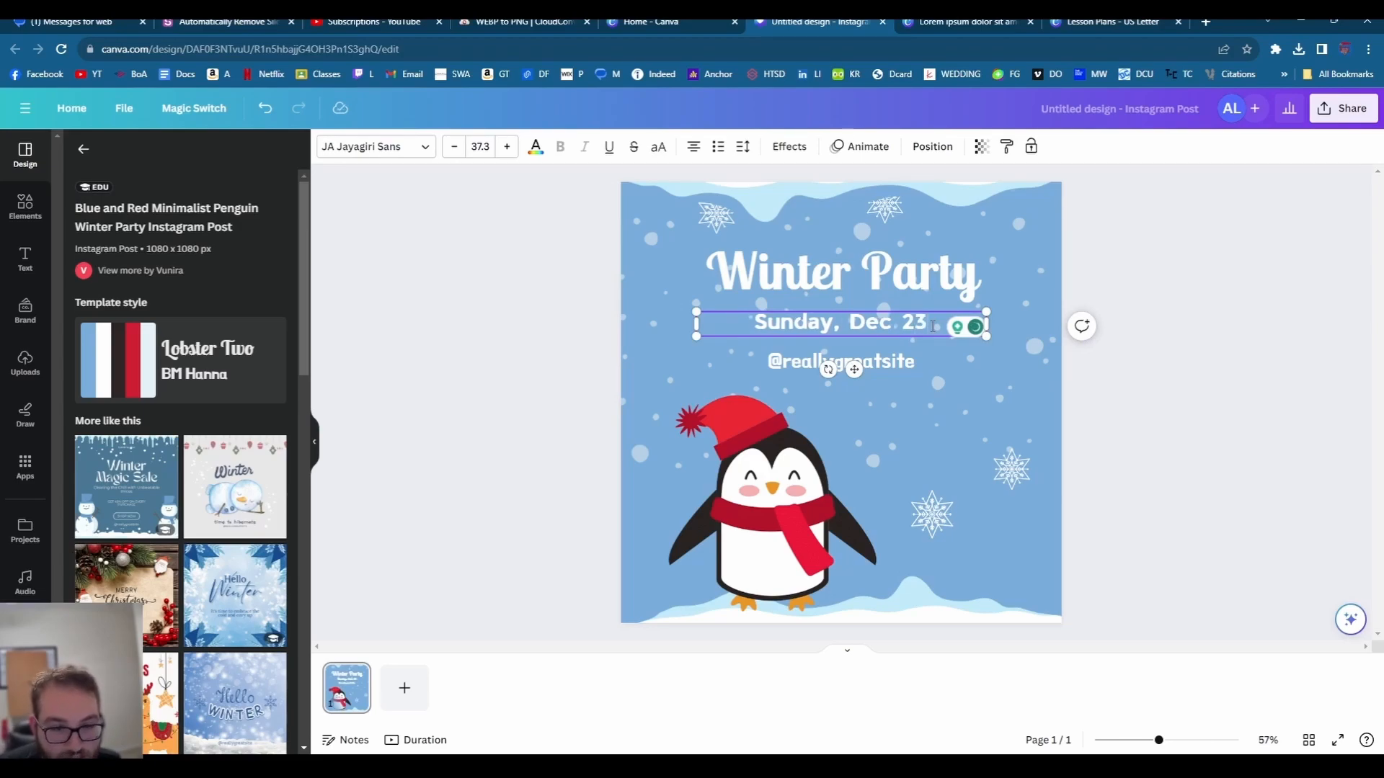
drag(835, 328, 752, 324)
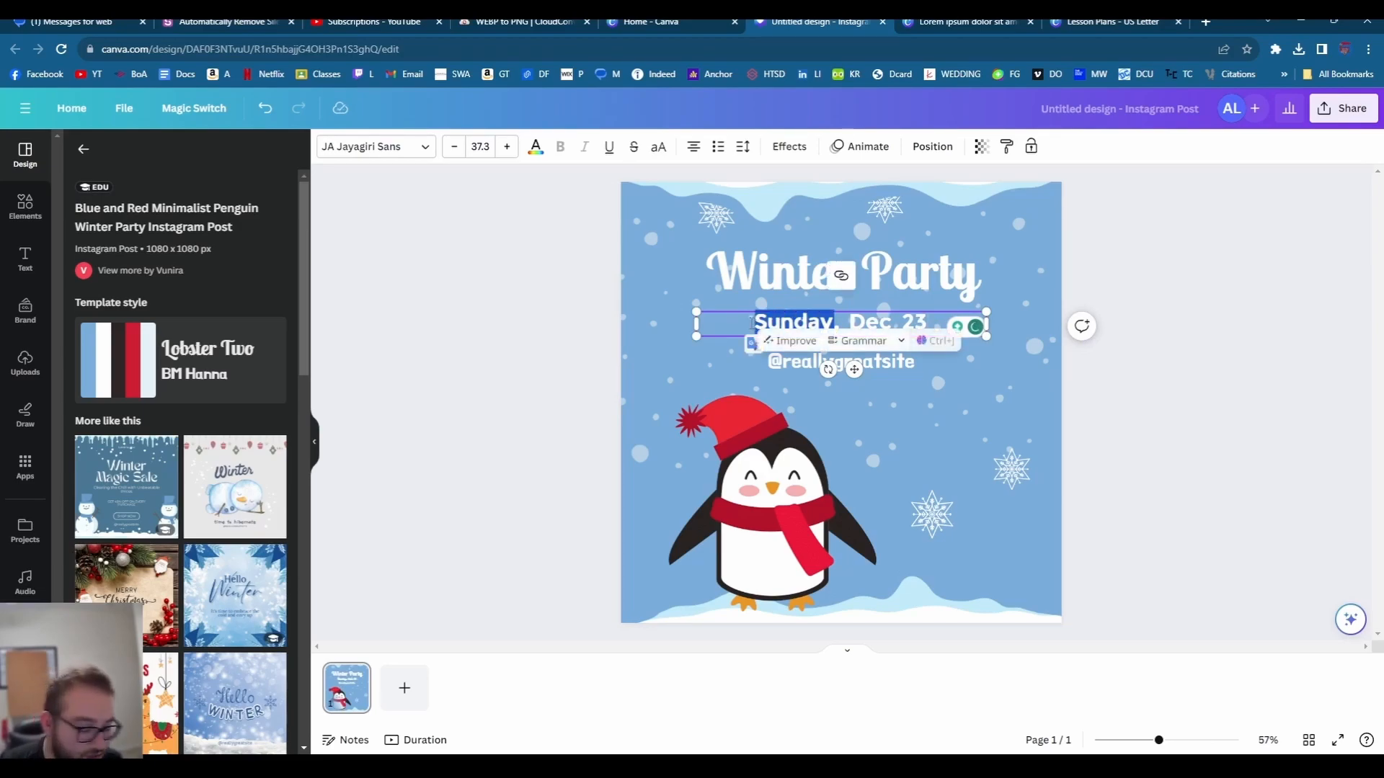
text(Saturday)
- Replace the Winter Party title with the host's surname followed by 'Snowball Extravaganza'
click(845, 291)
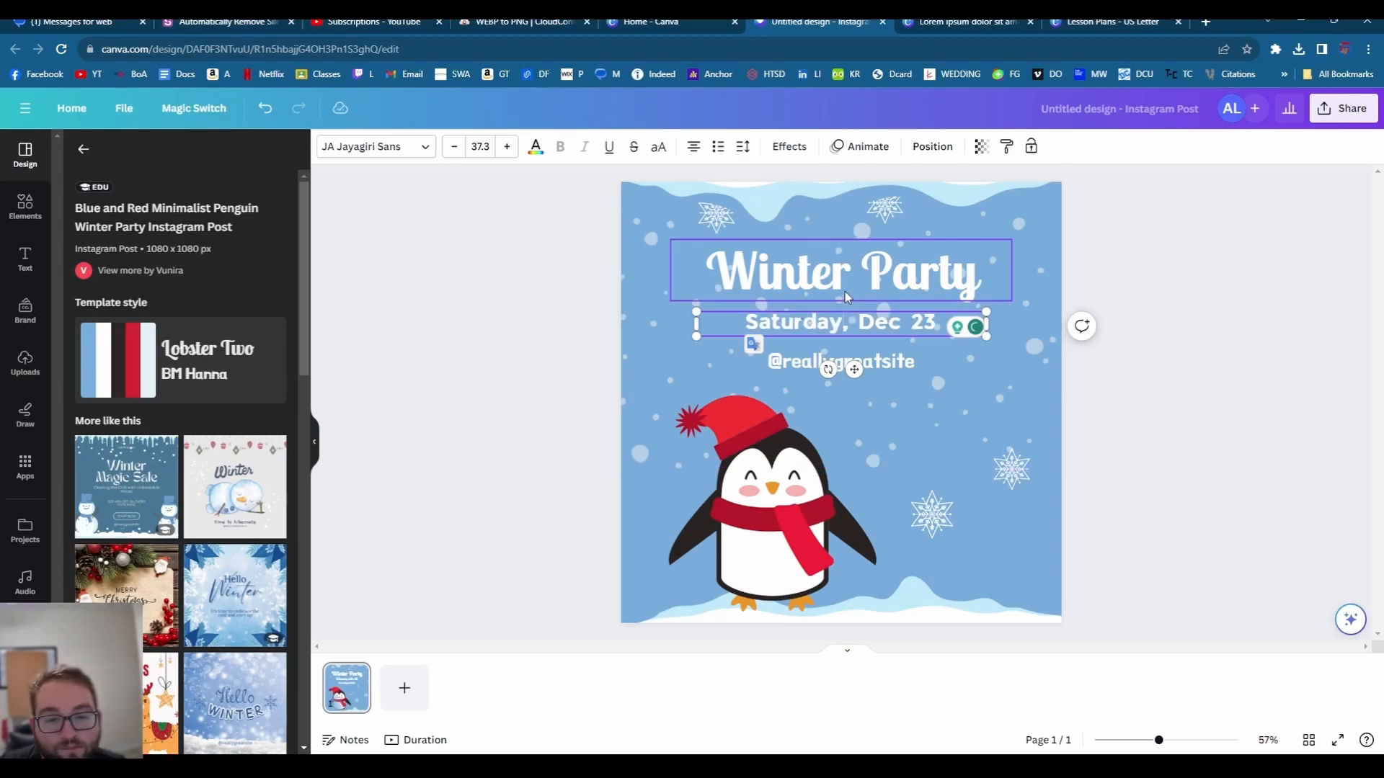
double_click(845, 292)
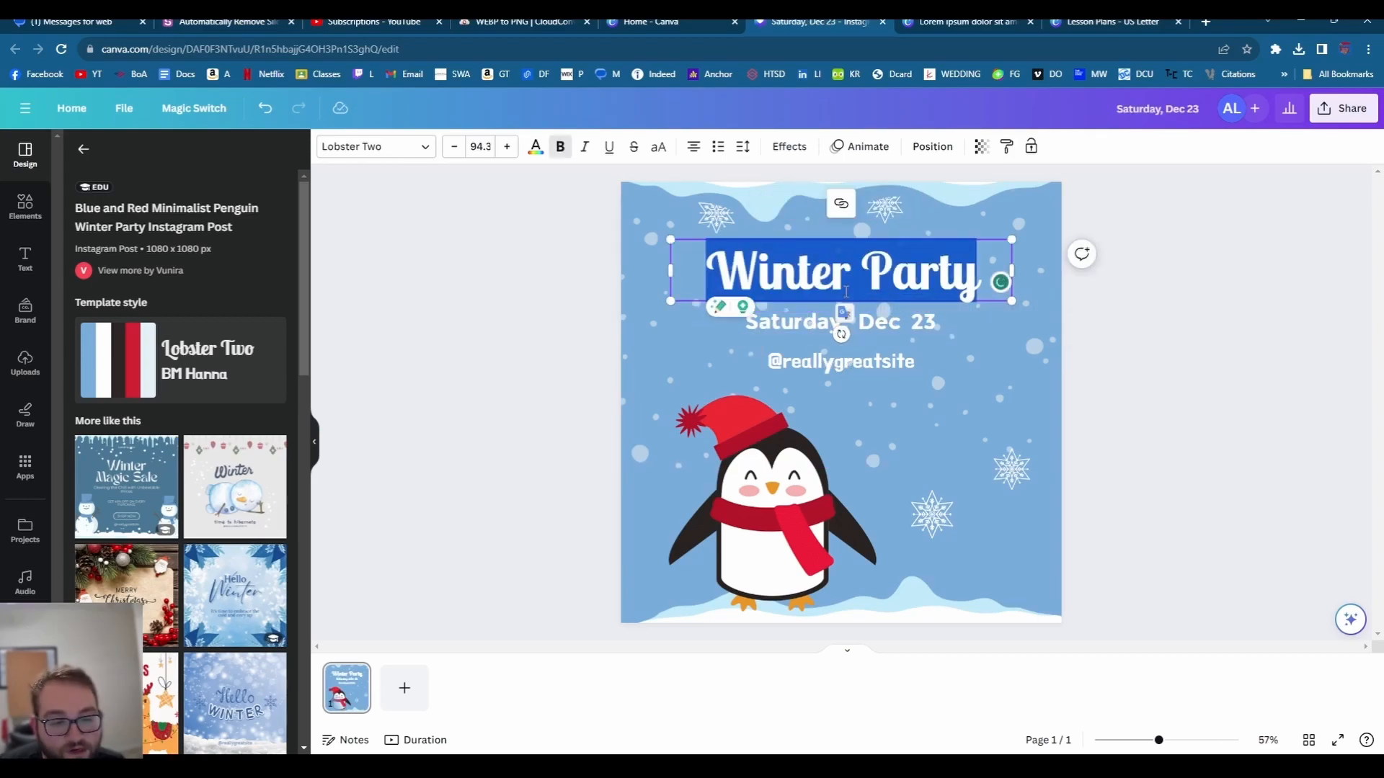
text(La)
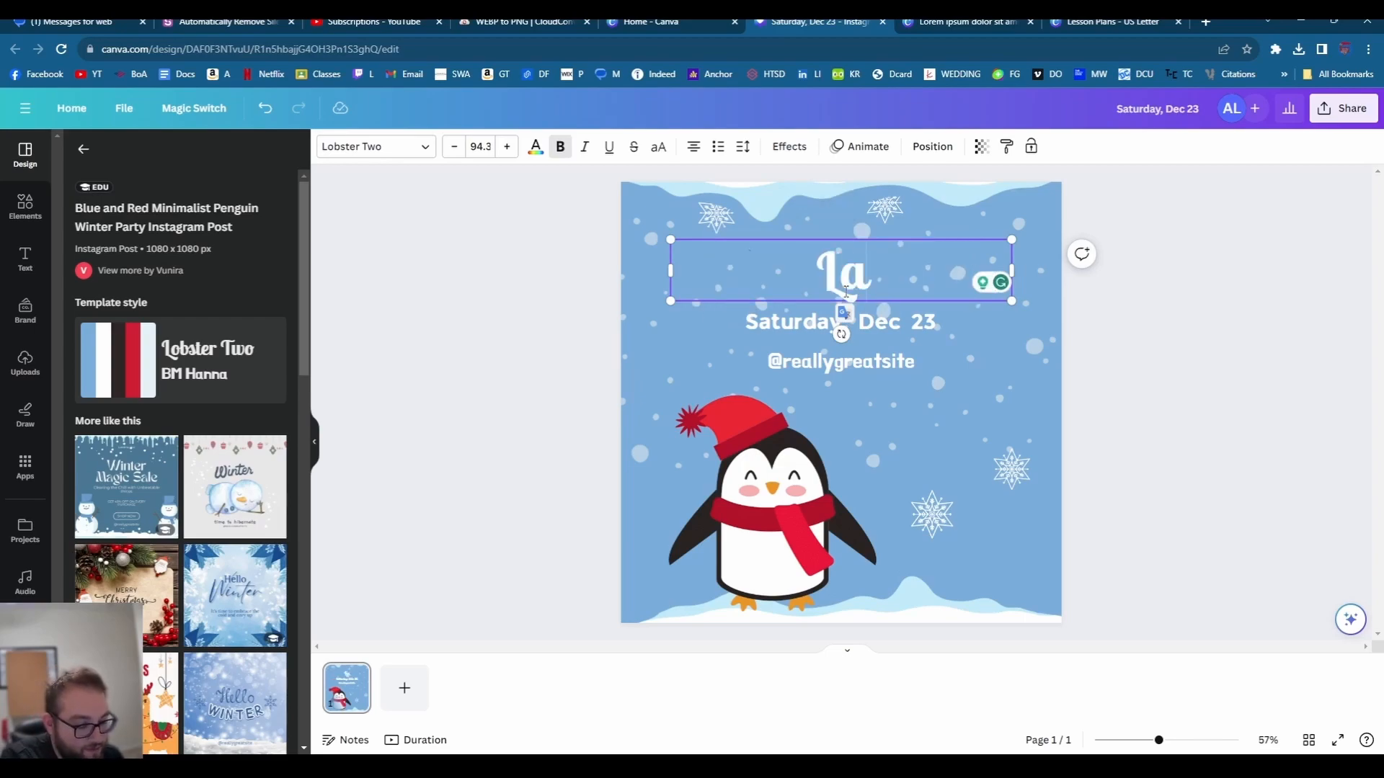
text(gana's Snow)
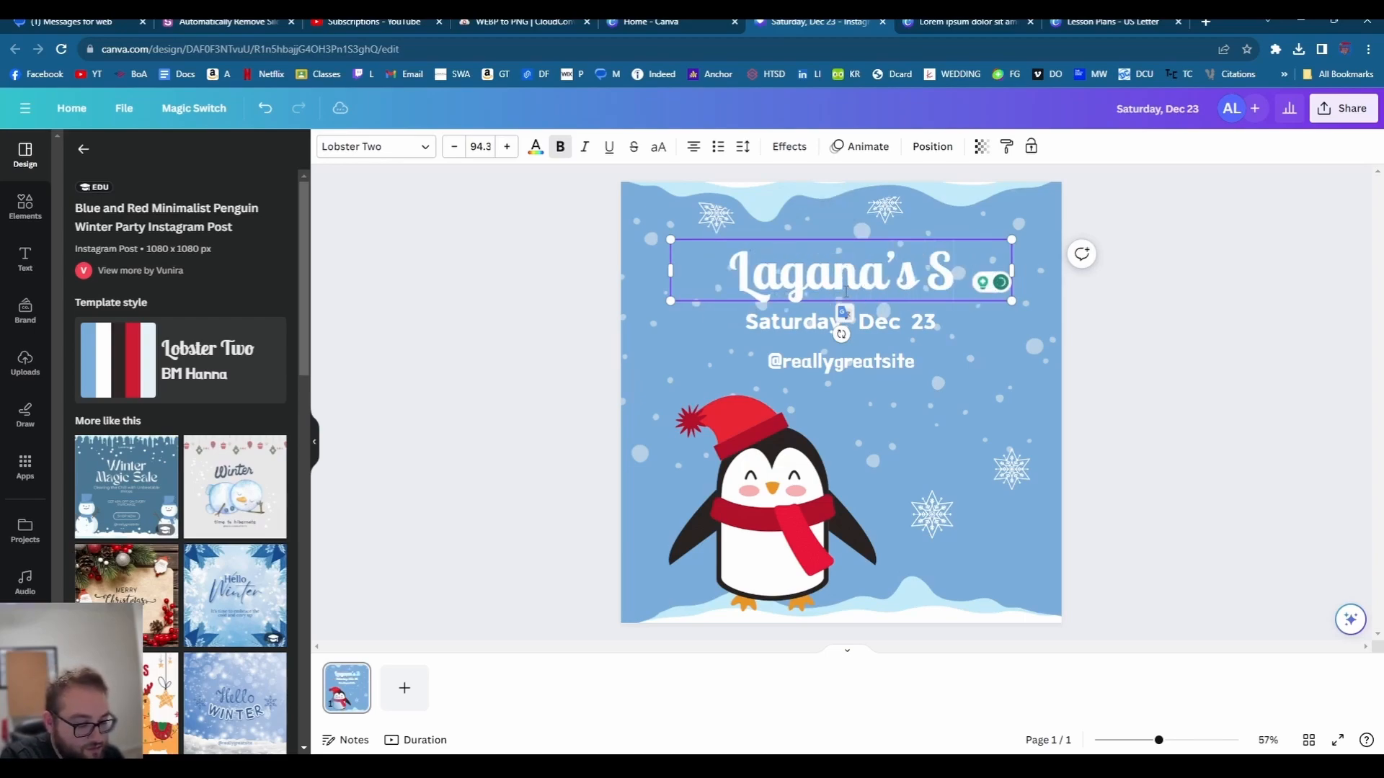
text(ball)
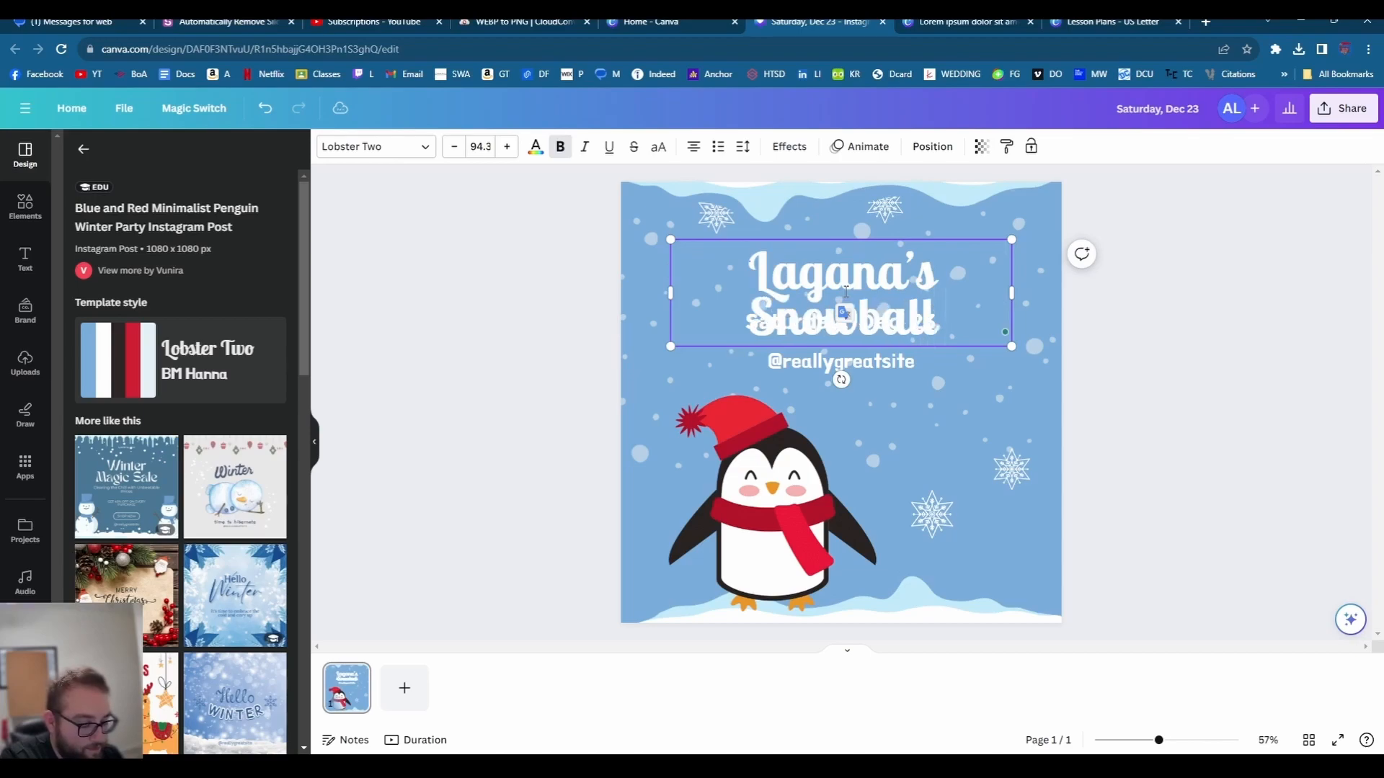
text( Extravaganza)
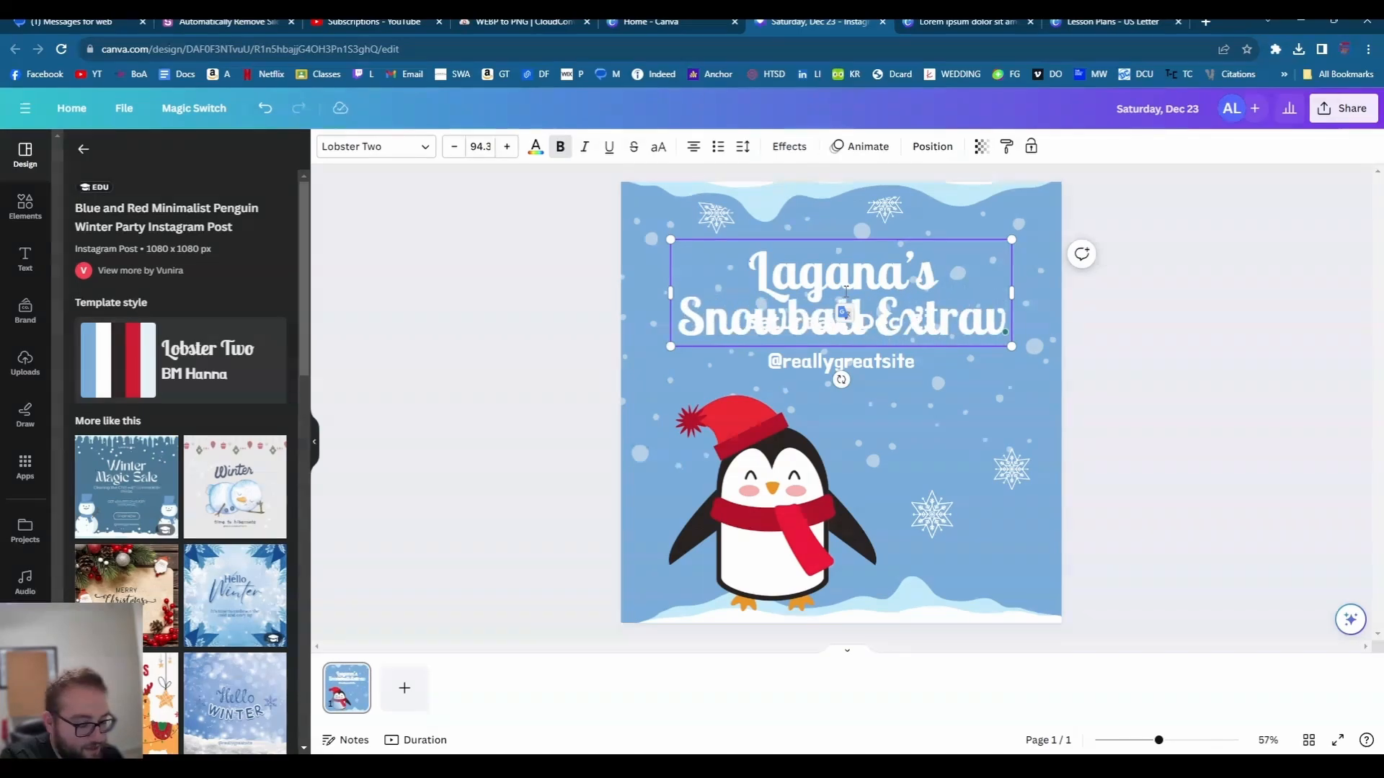
drag(942, 281, 834, 236)
click(841, 205)
- Move the title to the top, shrink it, and make its text black
click(710, 226)
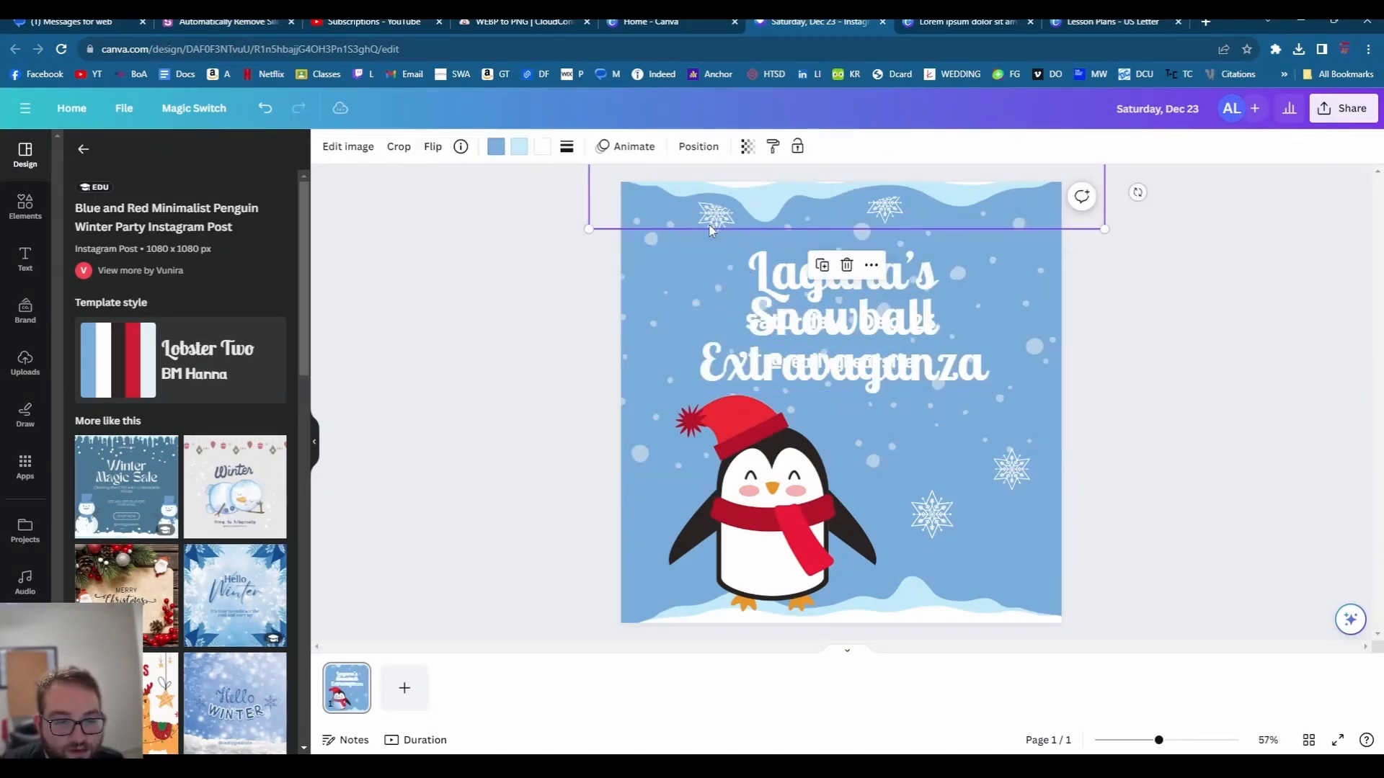
drag(814, 290, 814, 231)
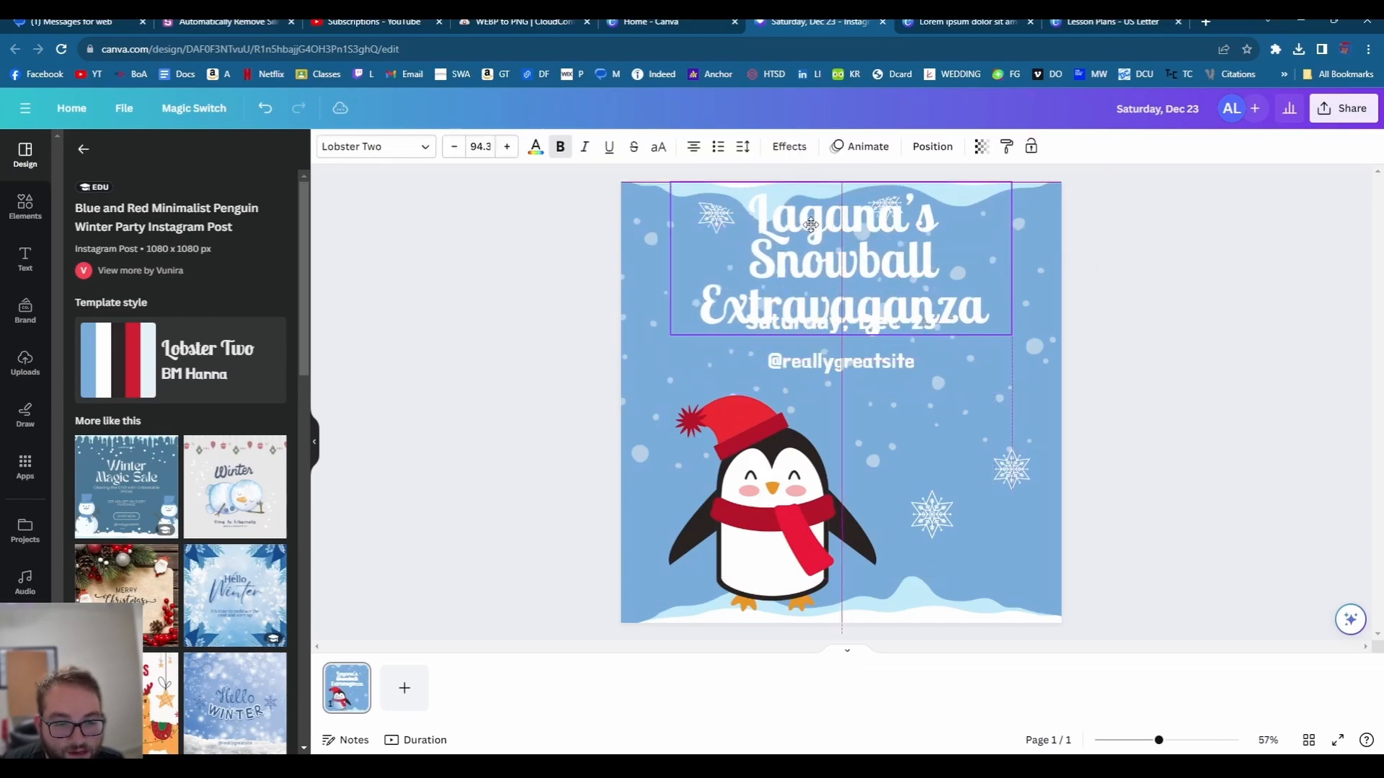
click(749, 378)
click(858, 278)
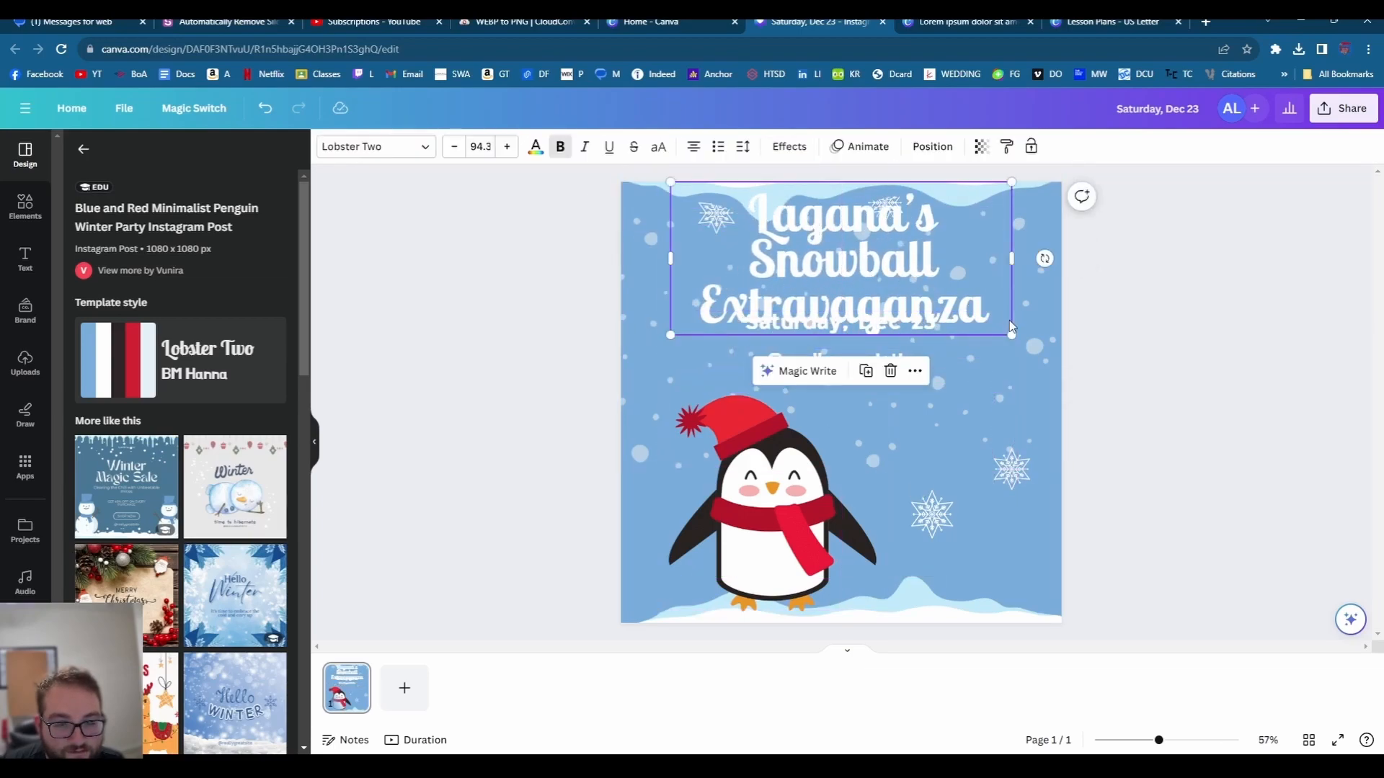
drag(1010, 336, 972, 317)
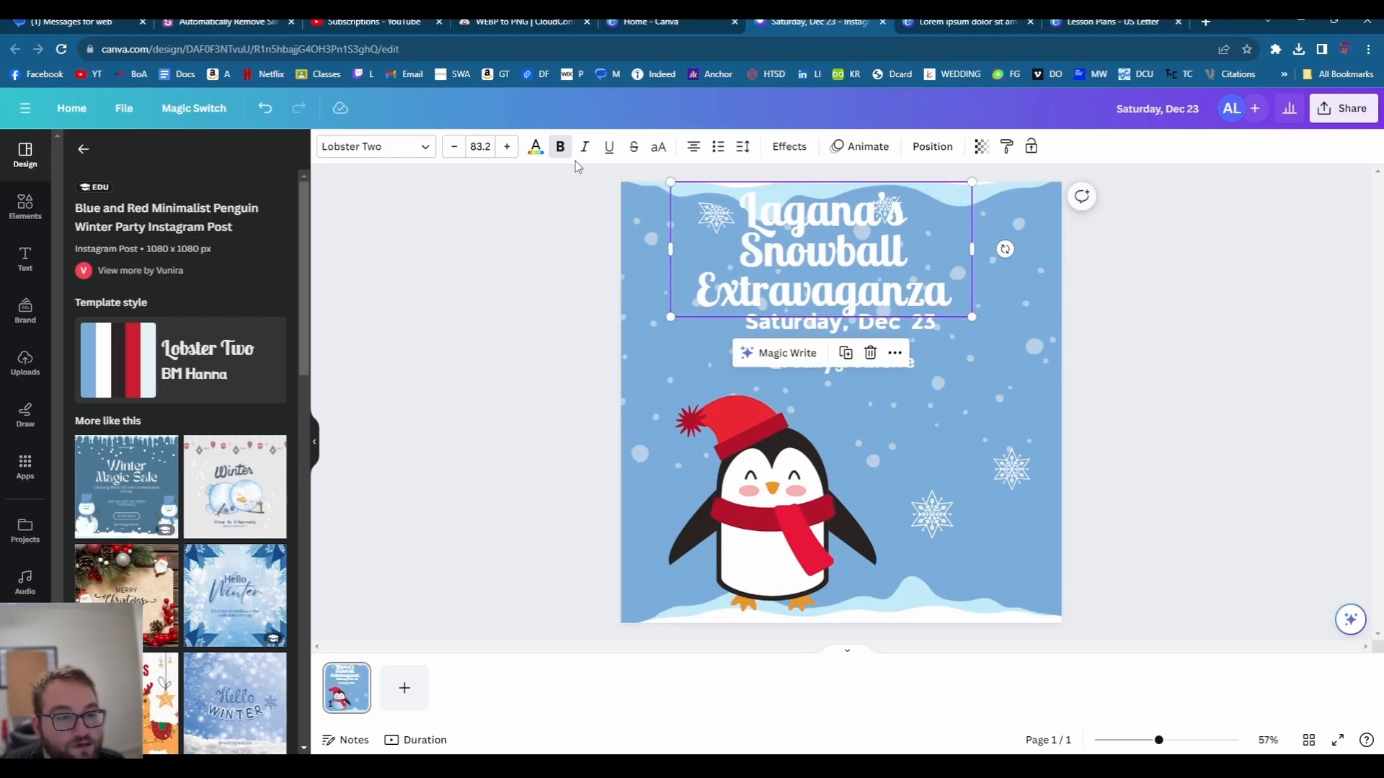
click(535, 148)
click(72, 347)
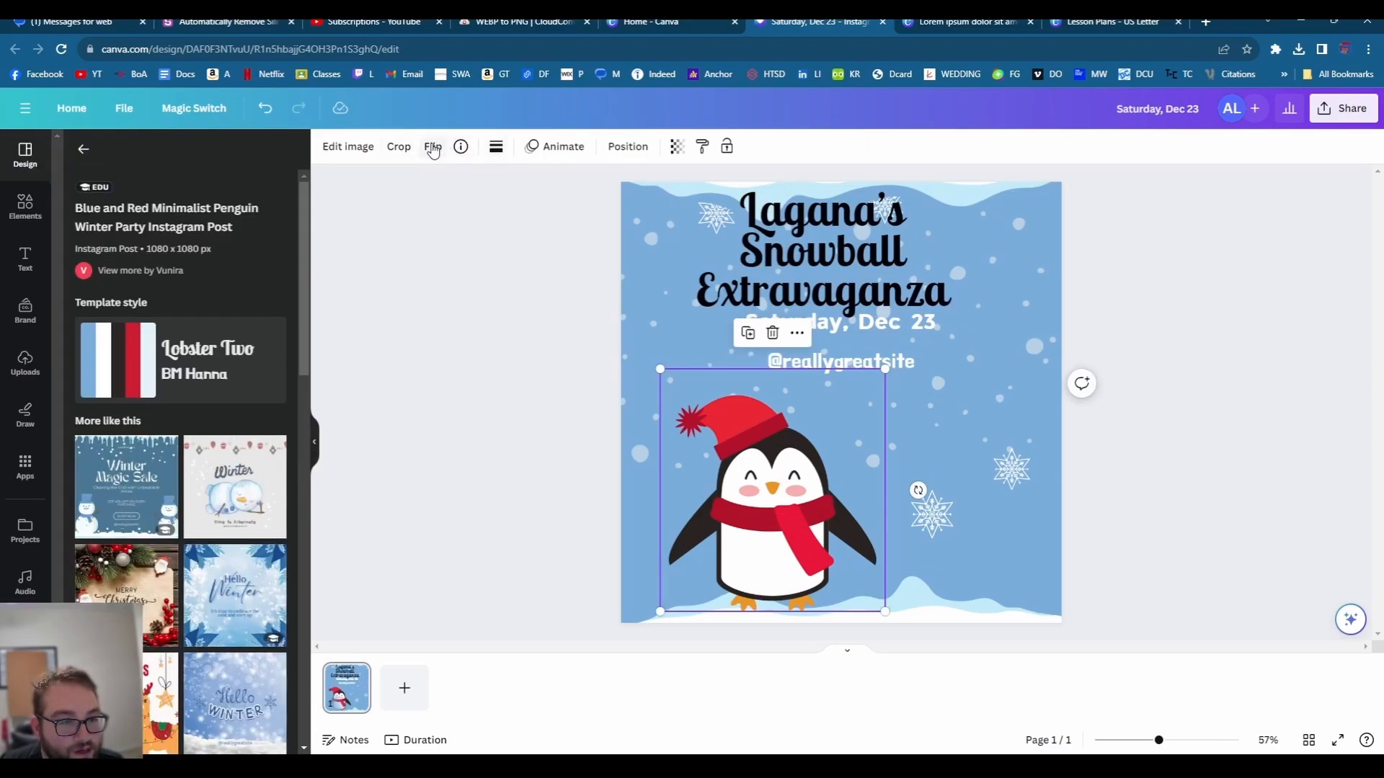
click(432, 146)
click(463, 186)
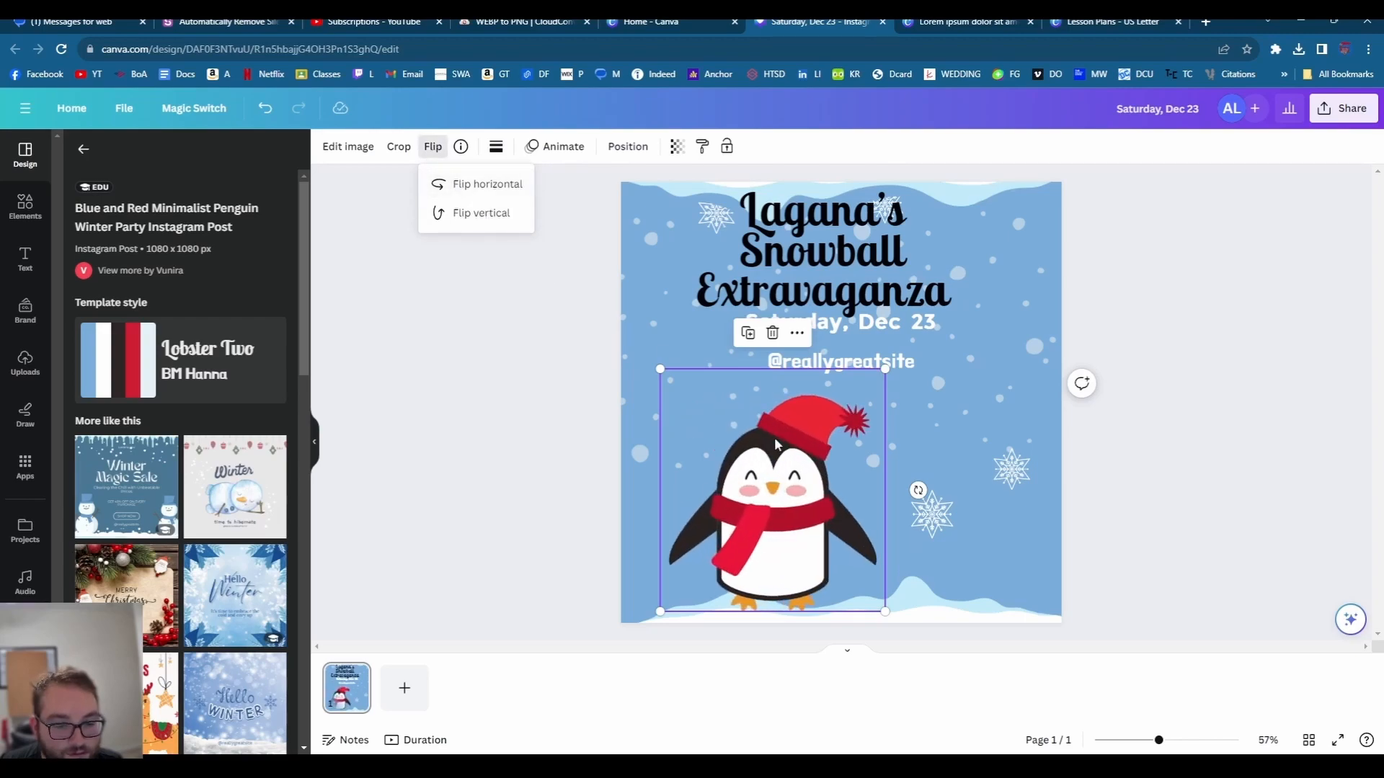
drag(764, 450, 971, 461)
click(826, 363)
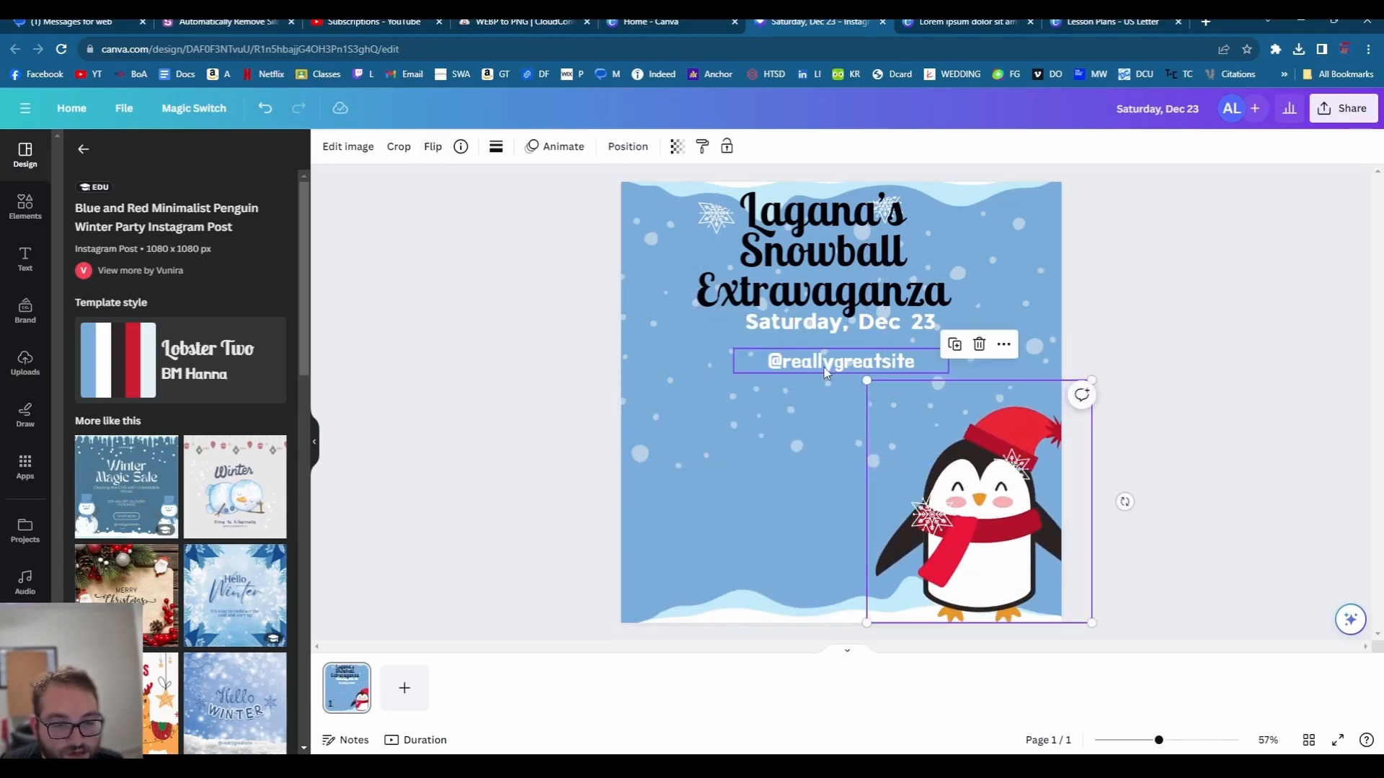
drag(827, 362, 725, 561)
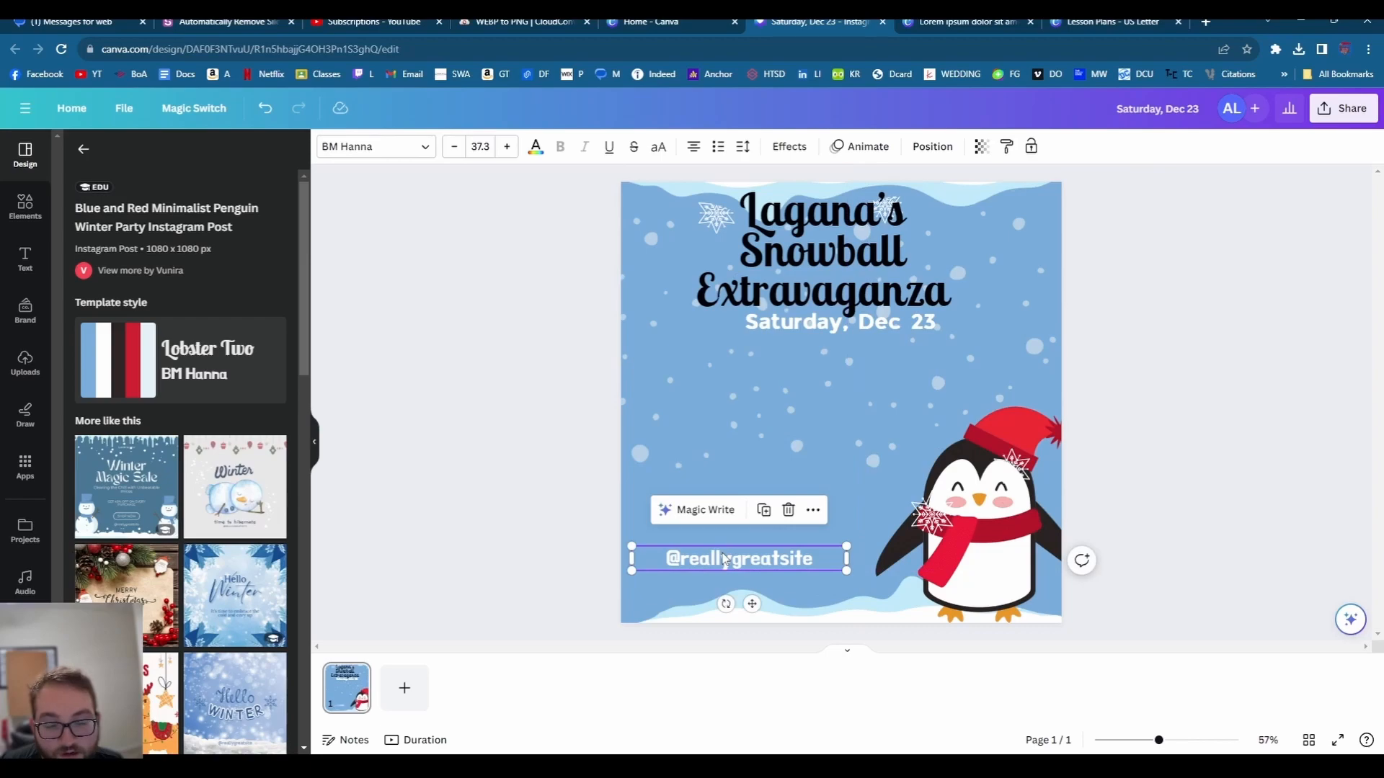
double_click(724, 558)
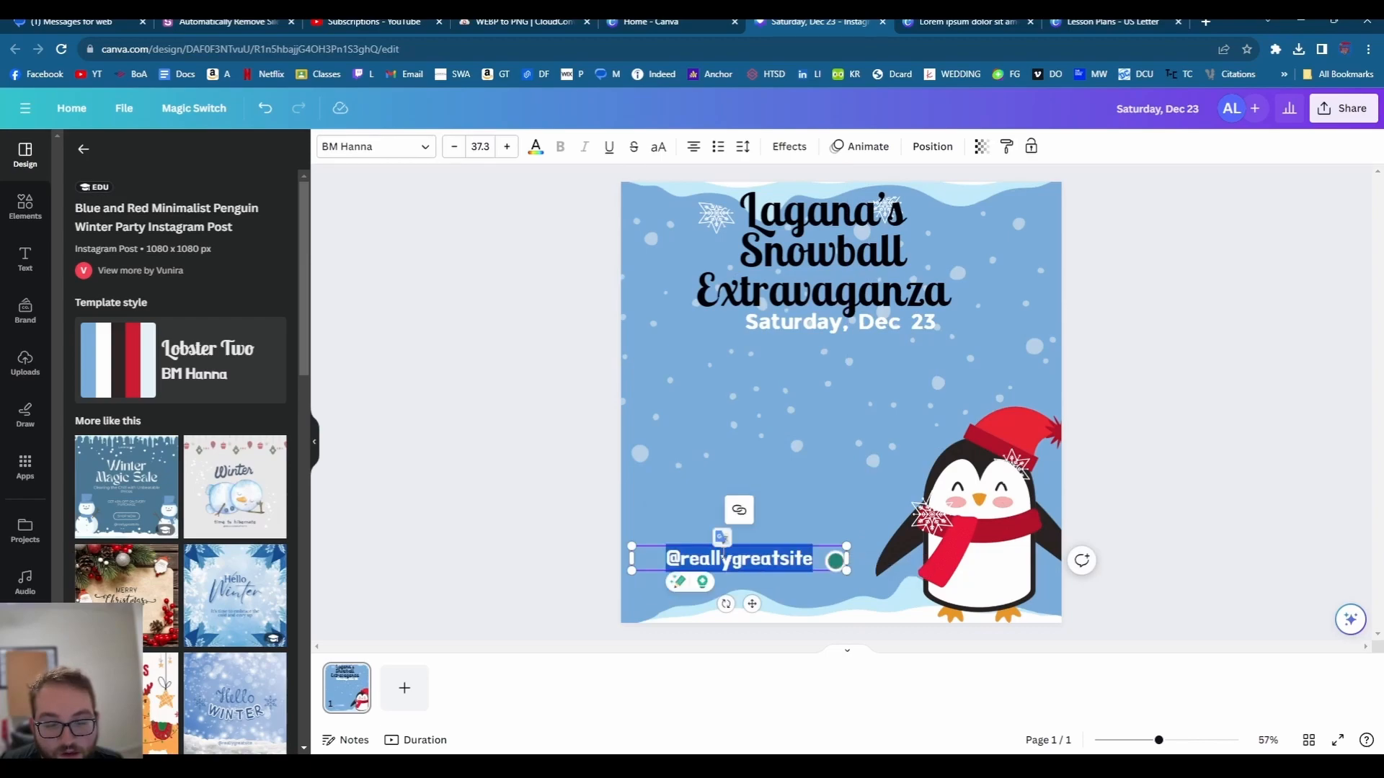
click(332, 351)
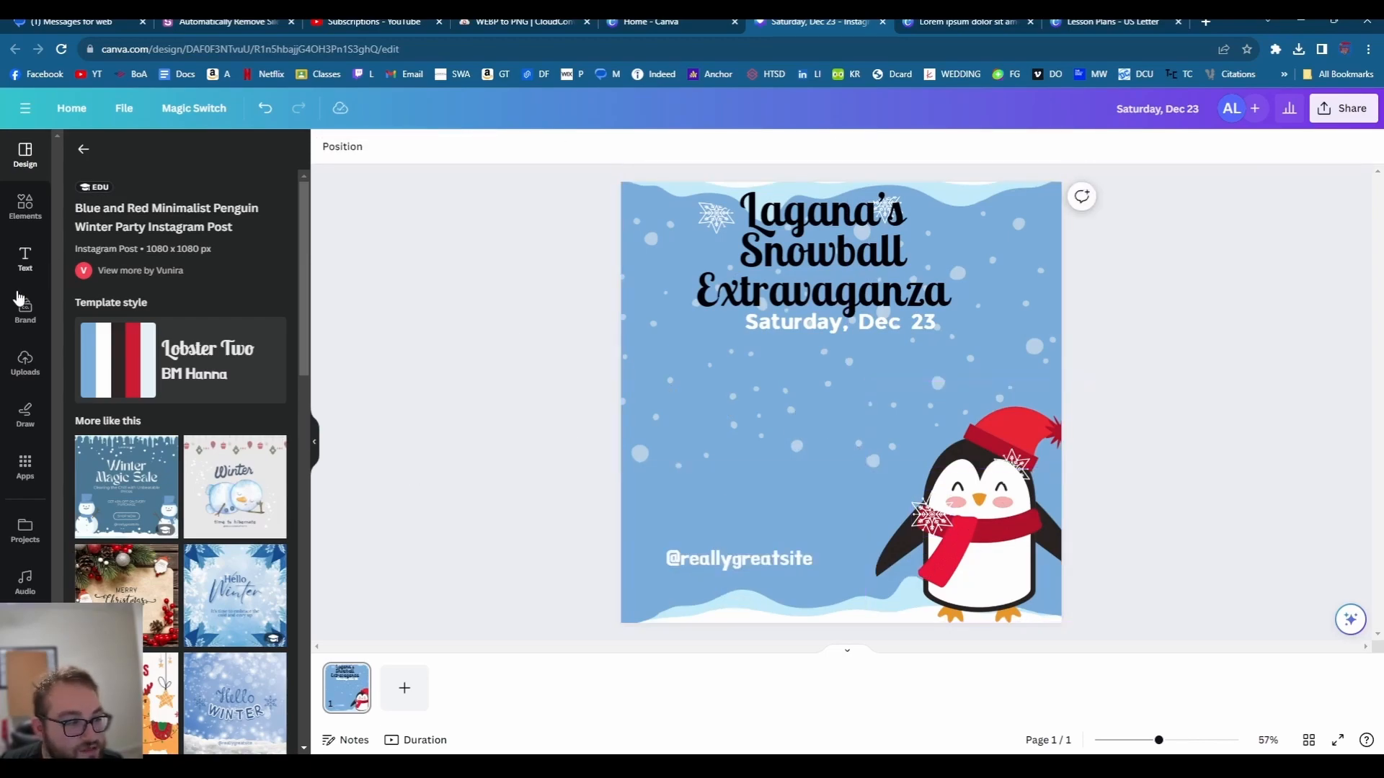
- Search Elements for 'snowglab' and add a snow globe graphic around the penguin
click(26, 222)
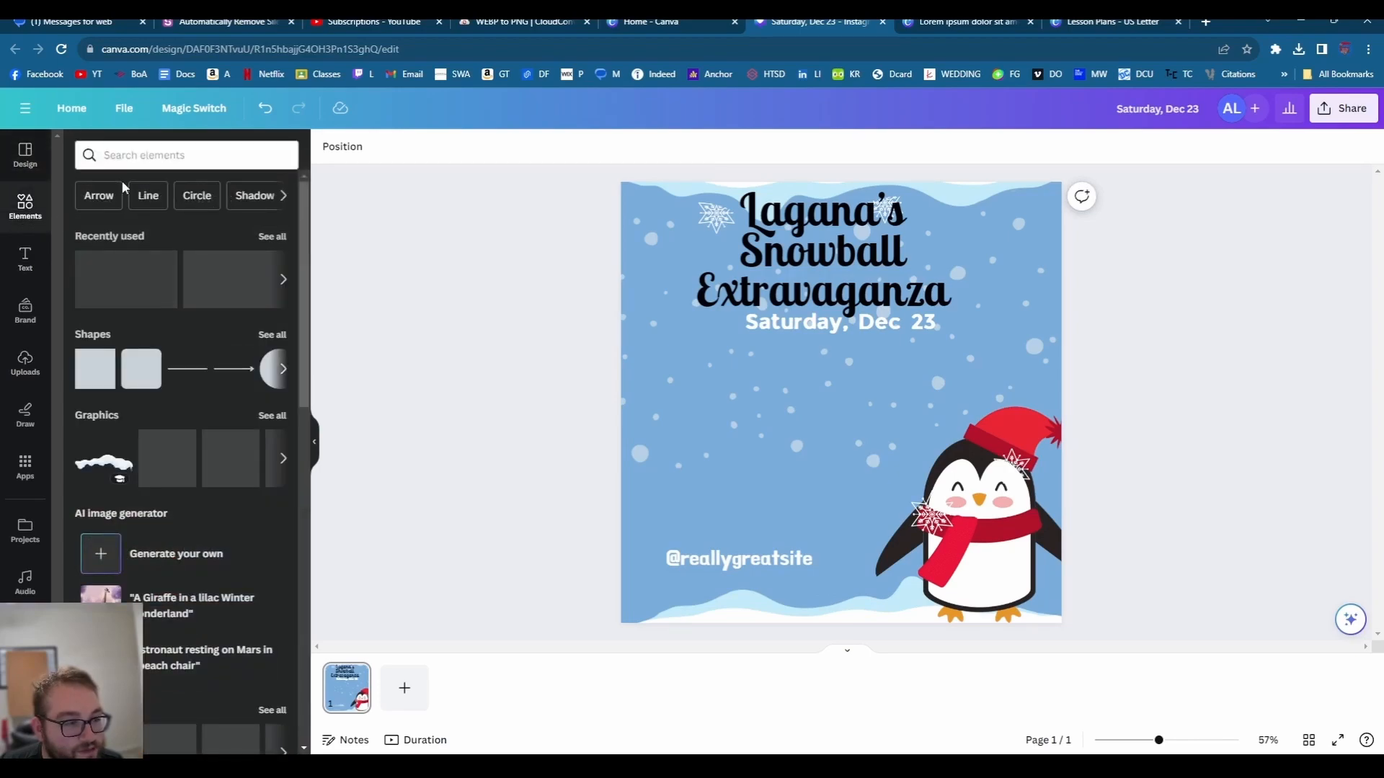
click(148, 158)
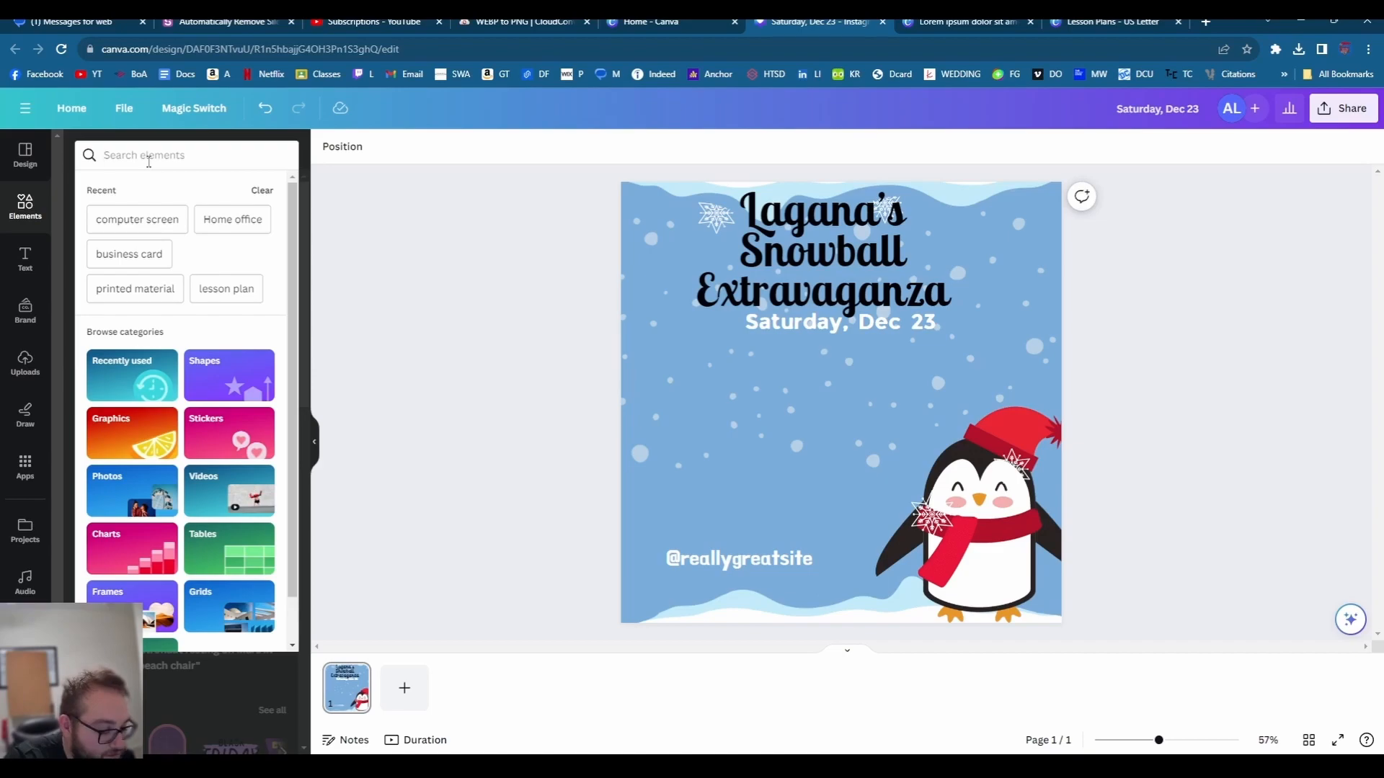
text(sn)
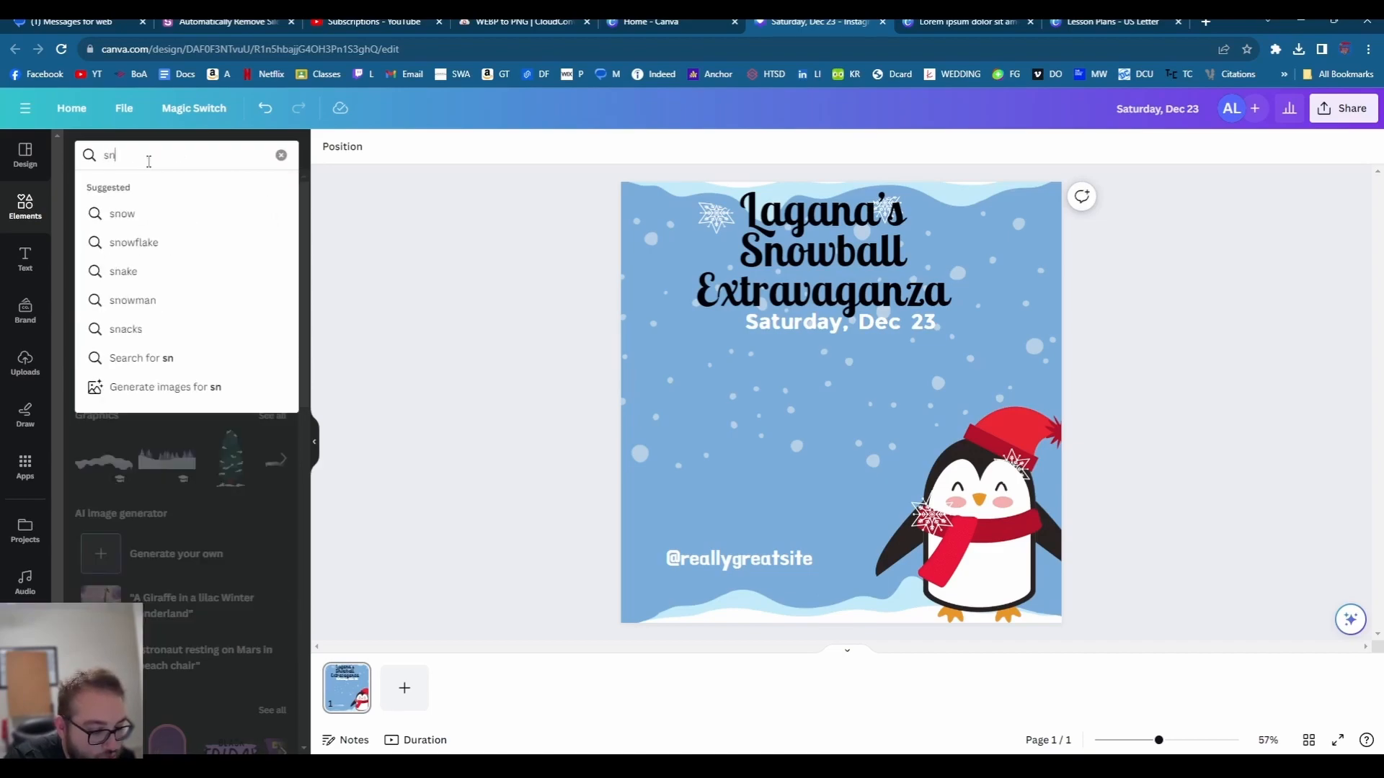
text(owglab)
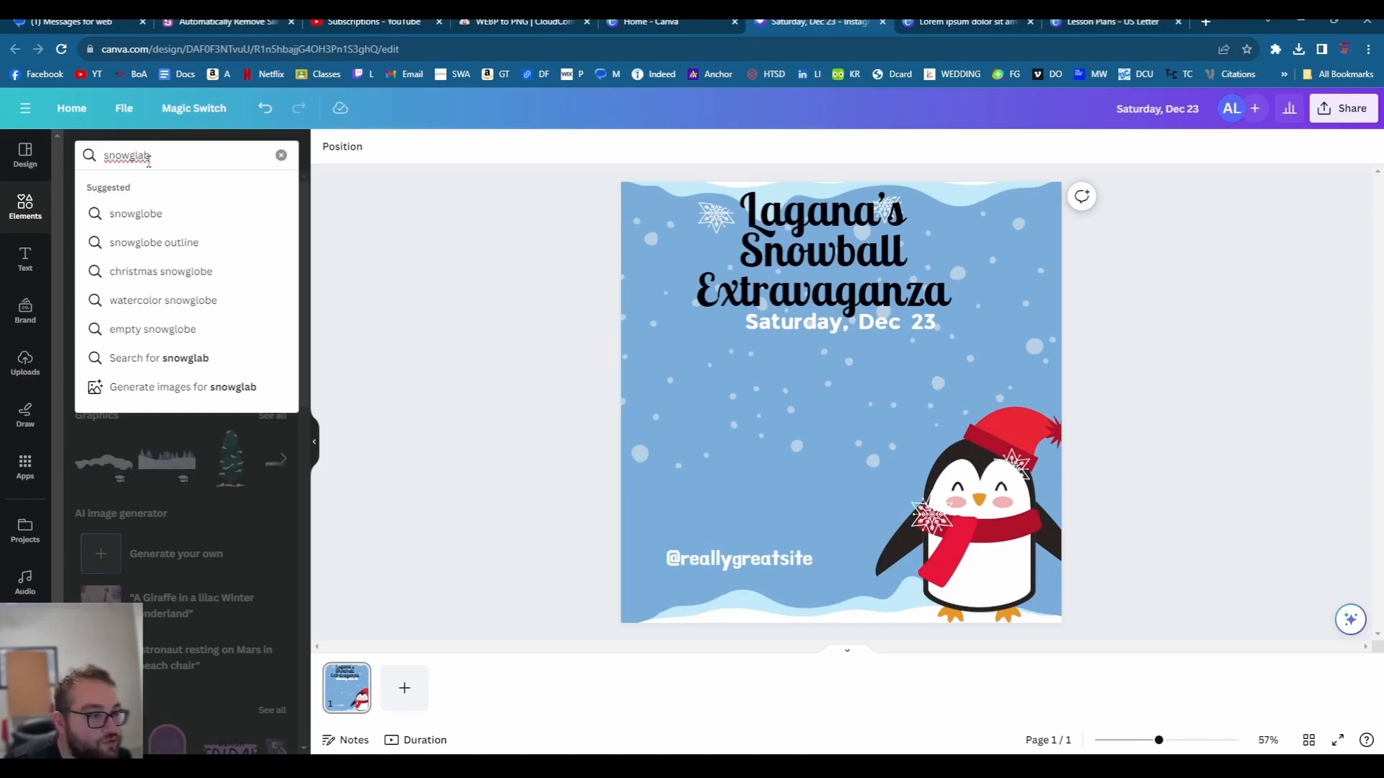
click(179, 220)
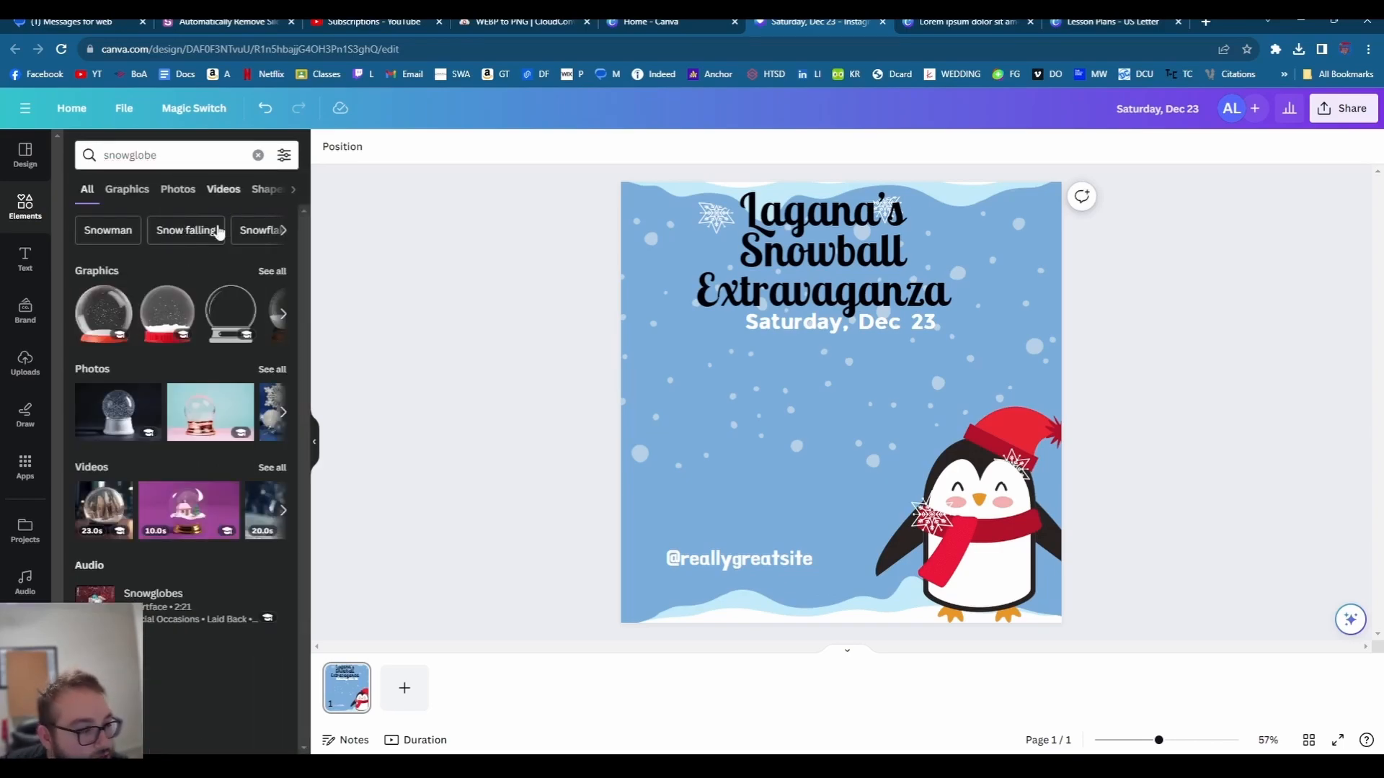
click(271, 408)
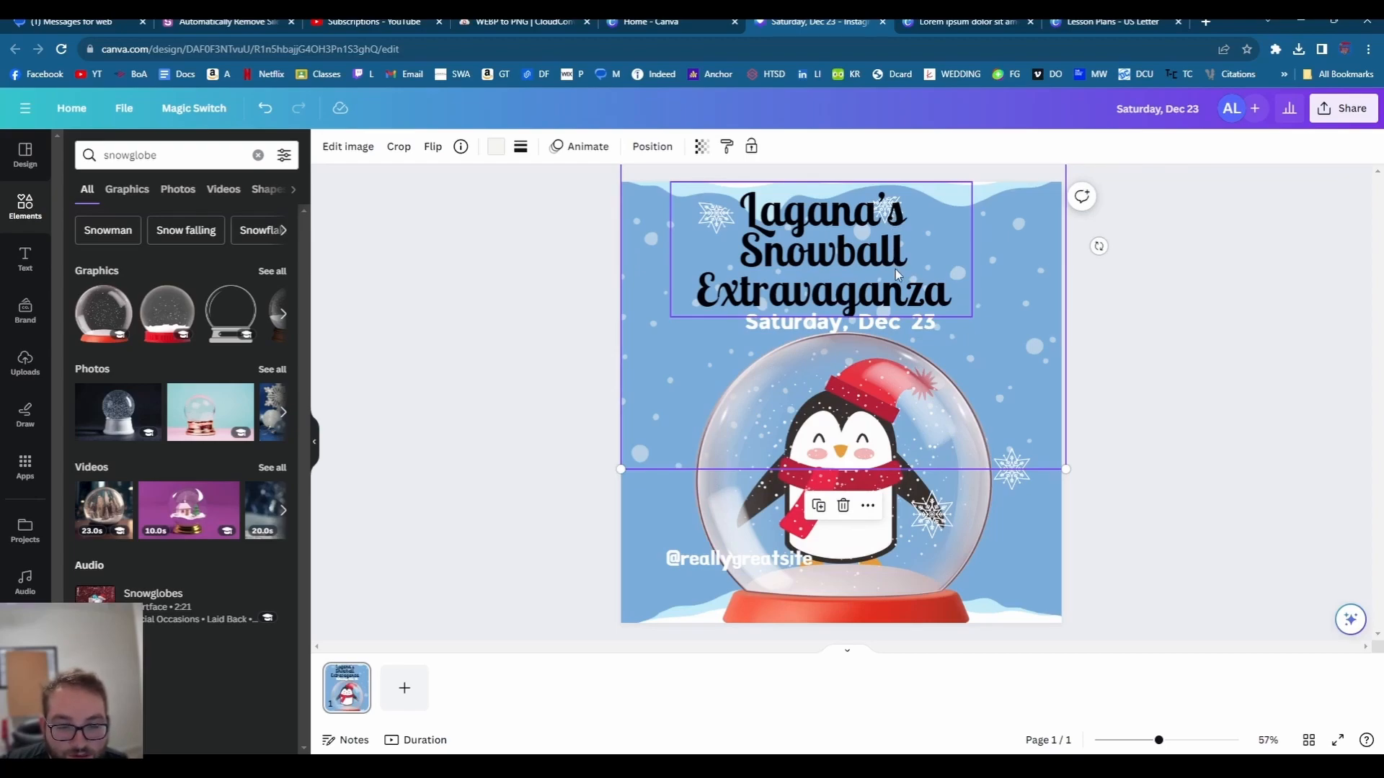
click(1246, 345)
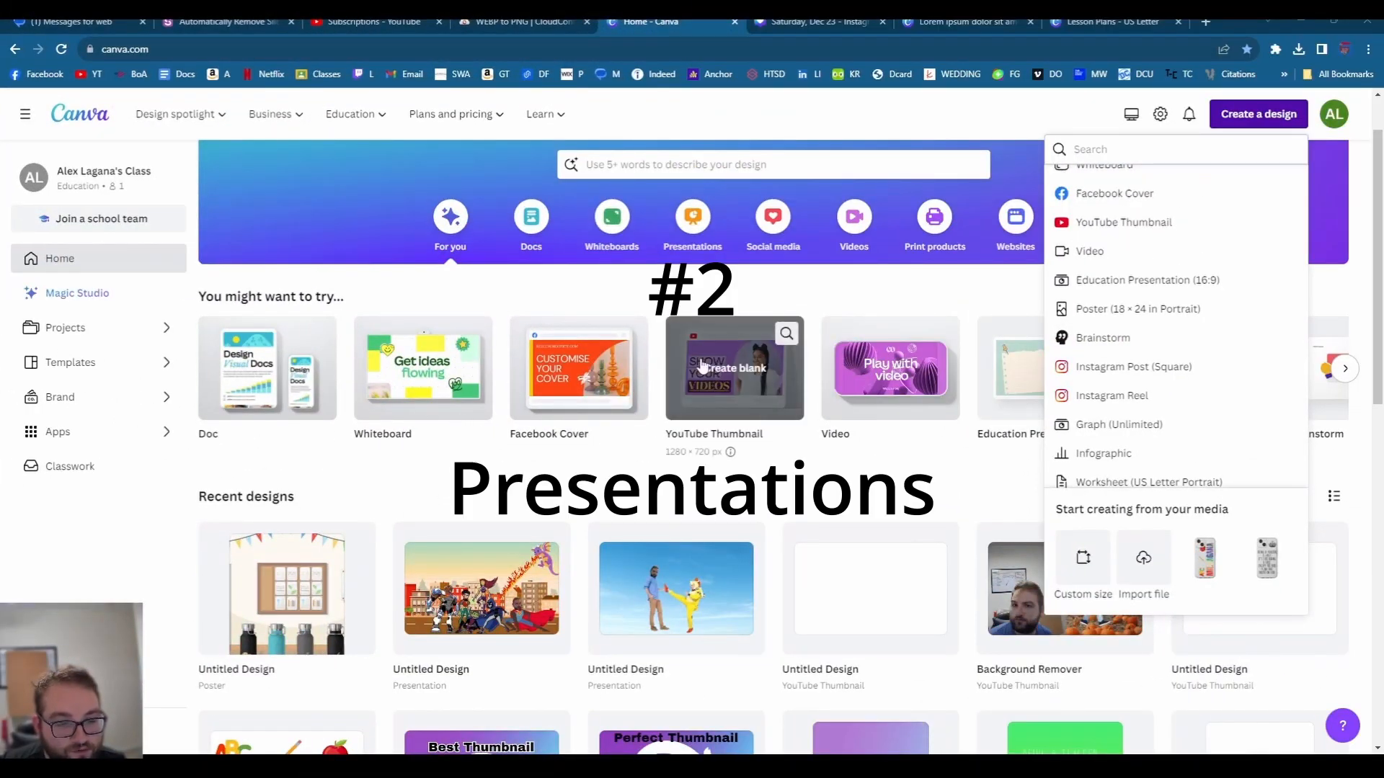
- Start a new blank Education Presentation (16:9) from the Create a design list
click(753, 297)
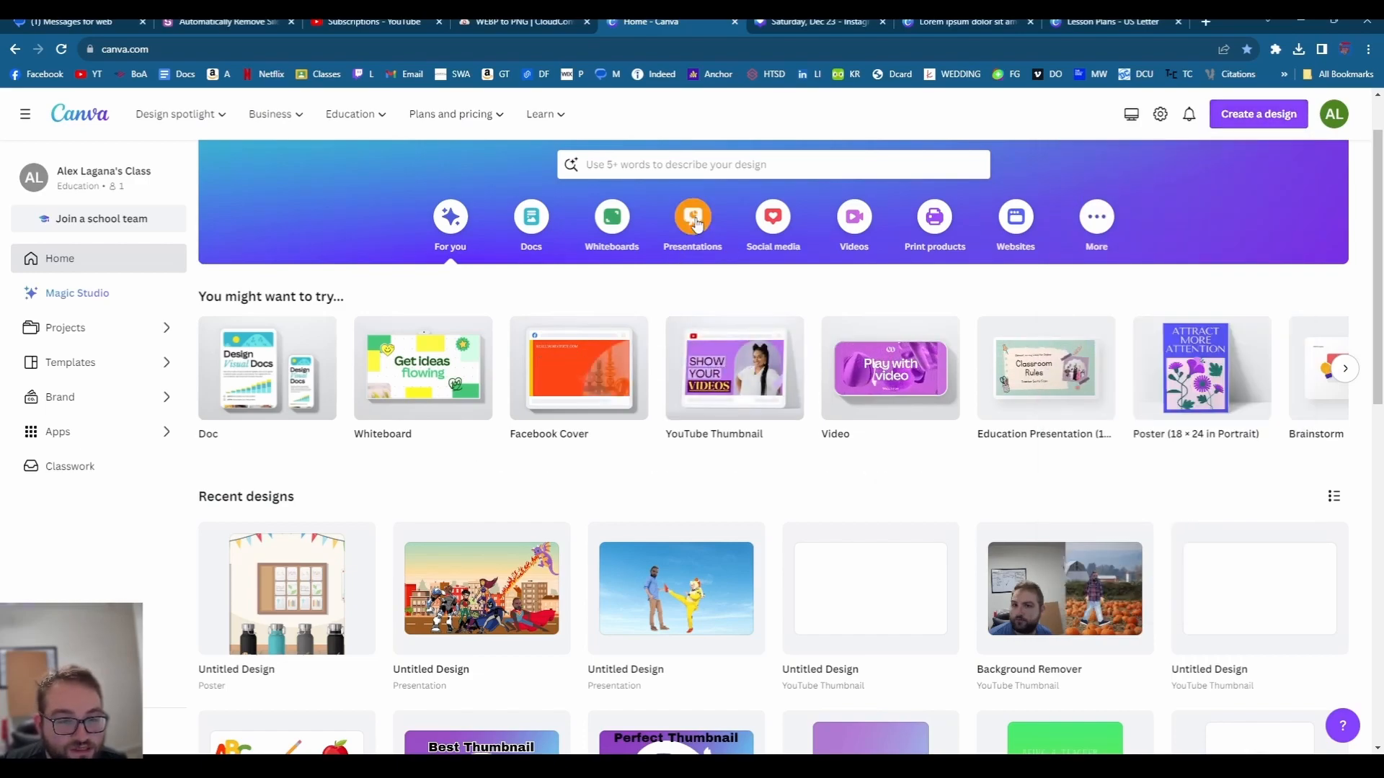
click(1258, 114)
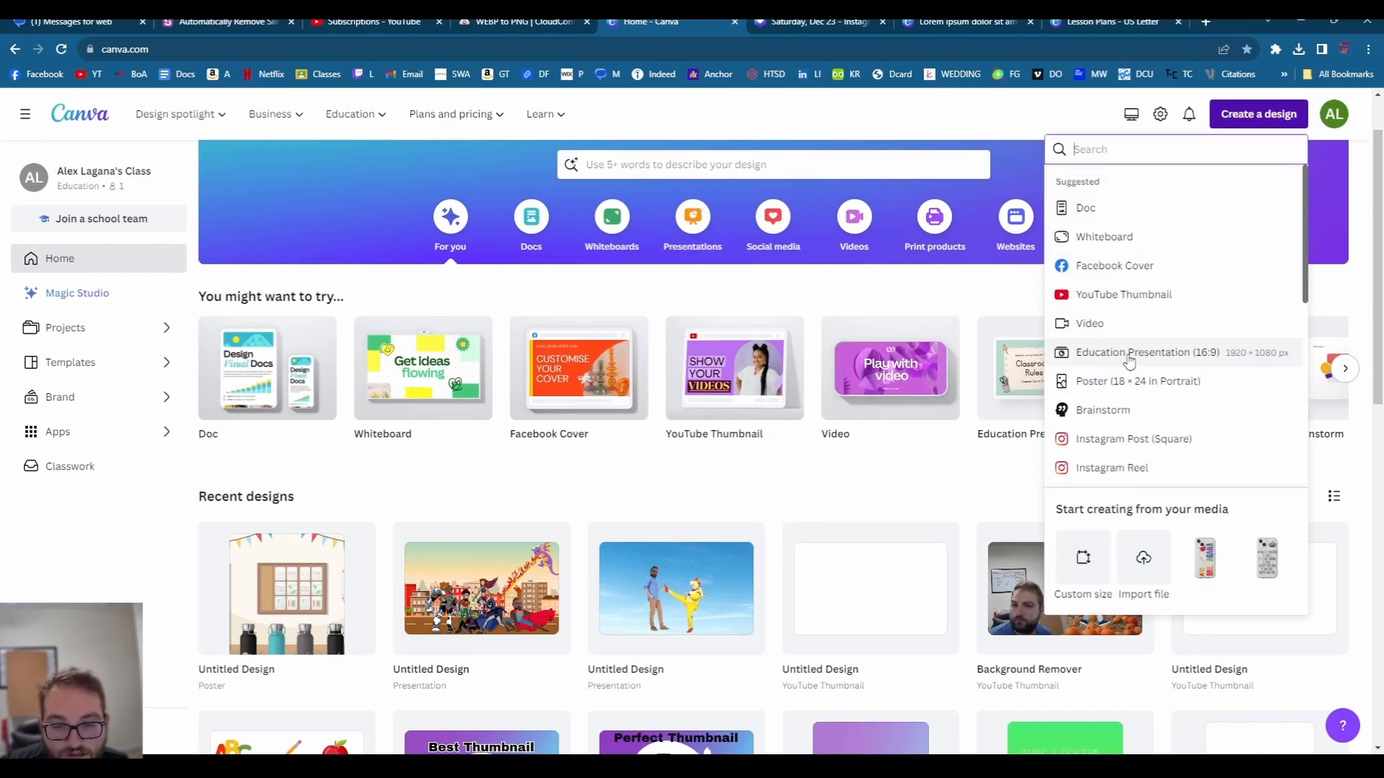
scroll(1136, 360, down, 2)
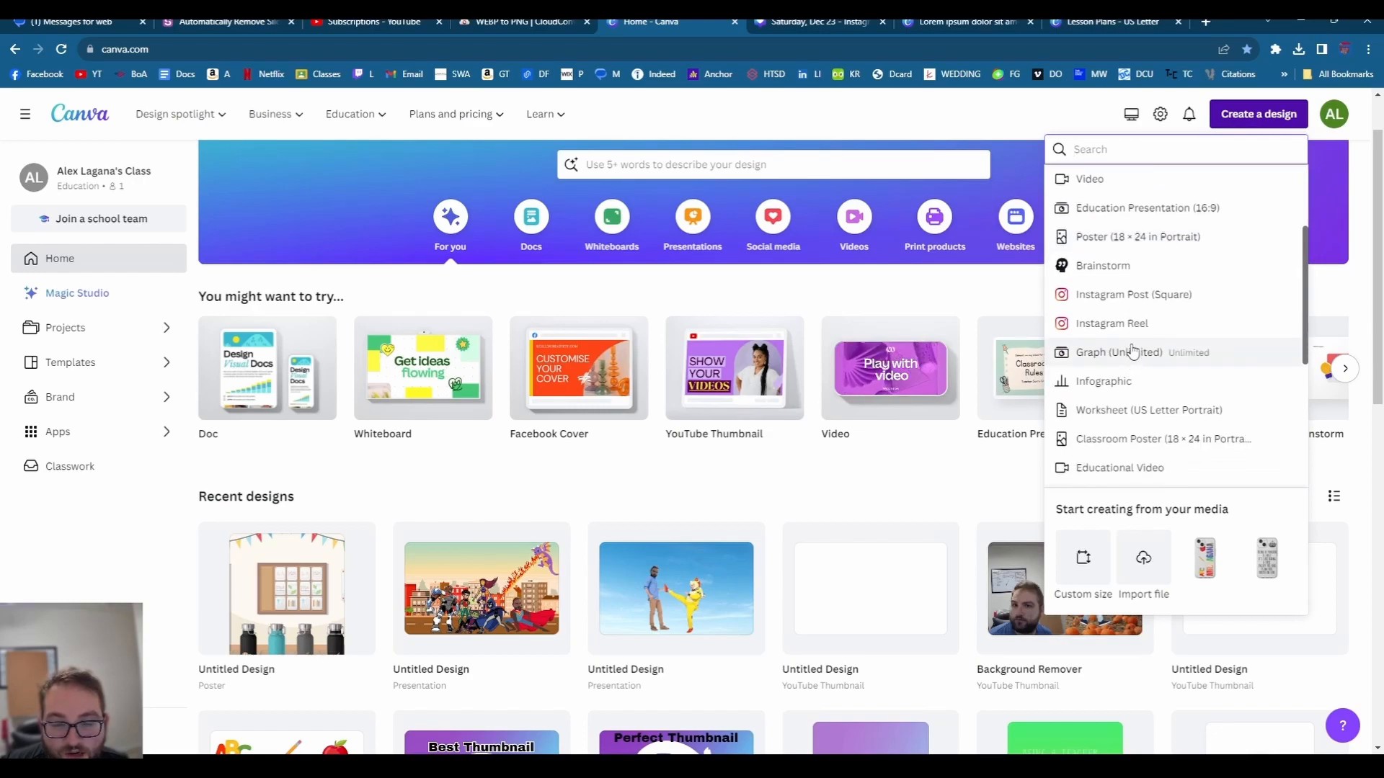
scroll(1146, 295, up, 2)
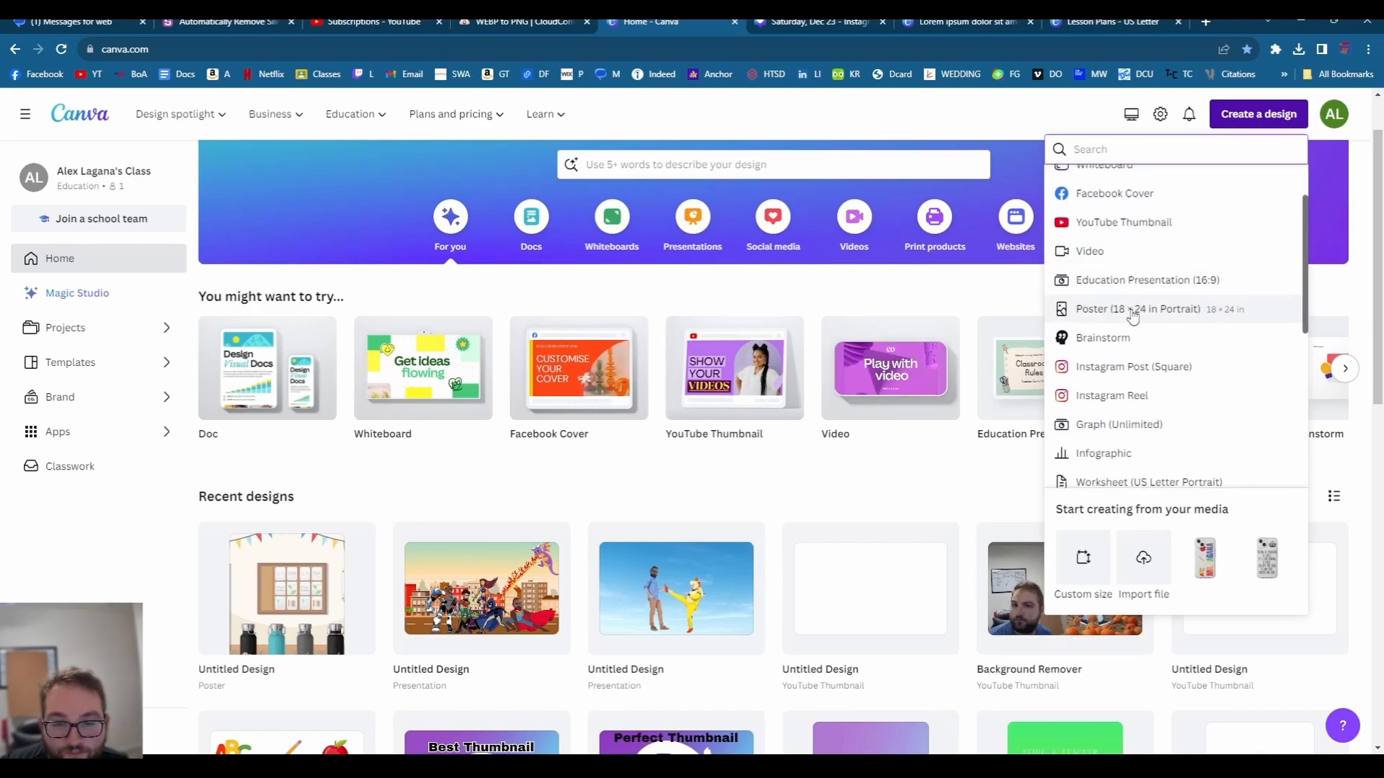
click(1146, 280)
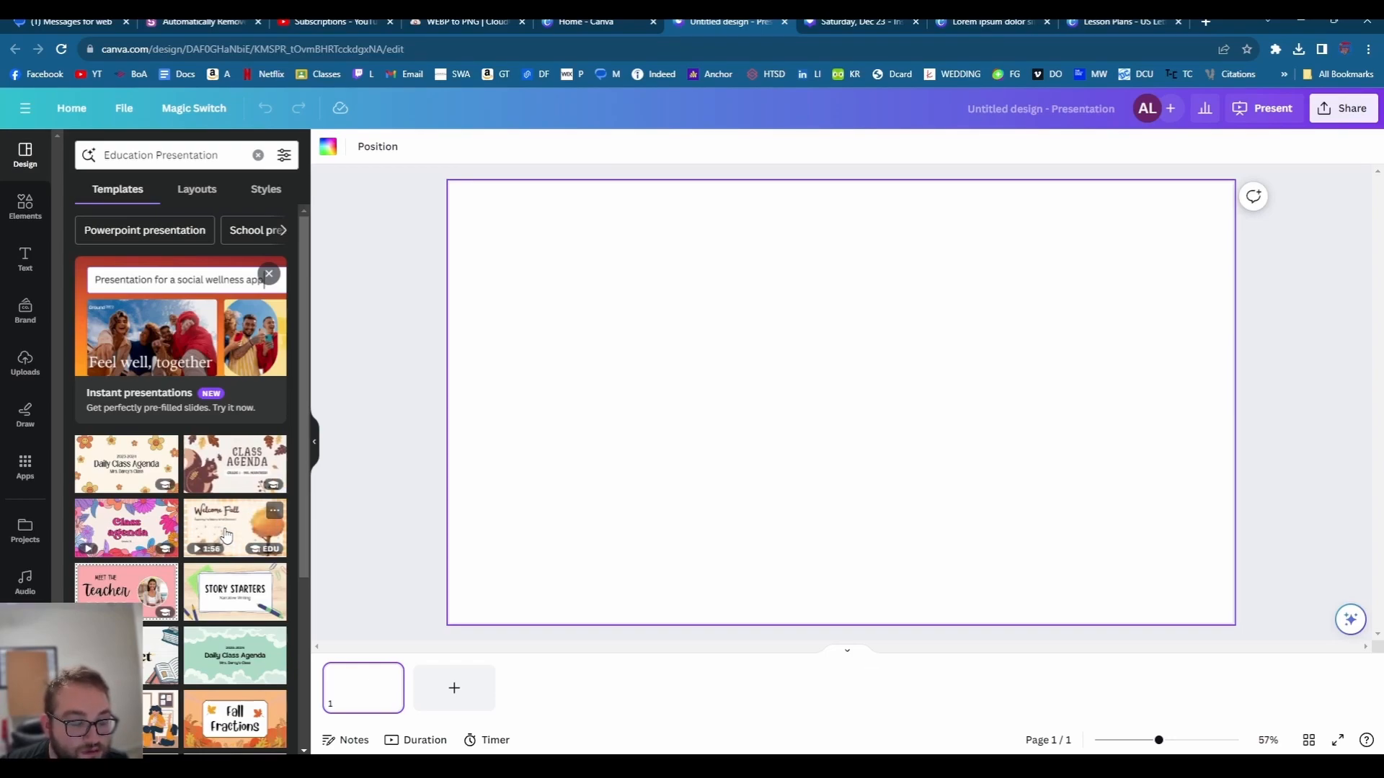
- Search templates for 'thank' and apply the Thanksgiving Never Have I Ever title page
scroll(238, 533, down, 3)
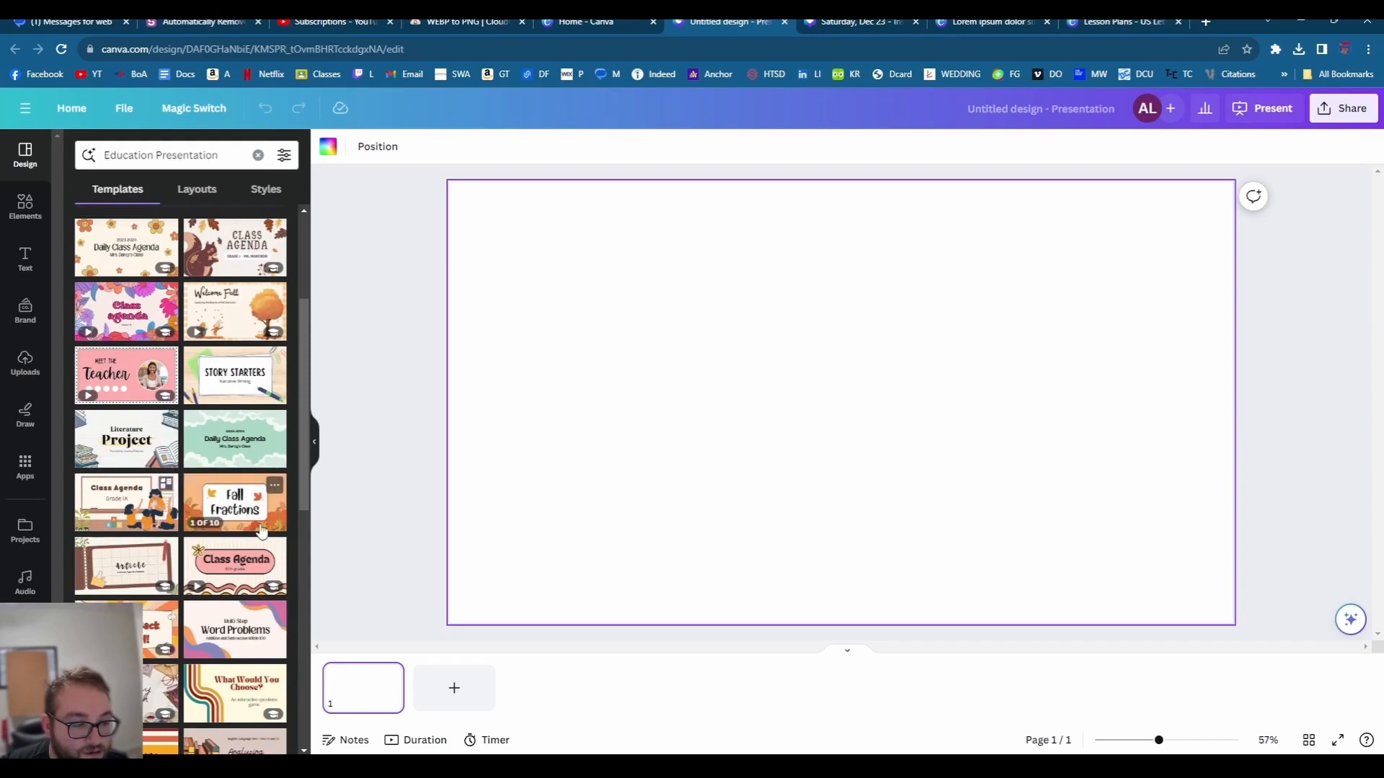
scroll(212, 494, down, 2)
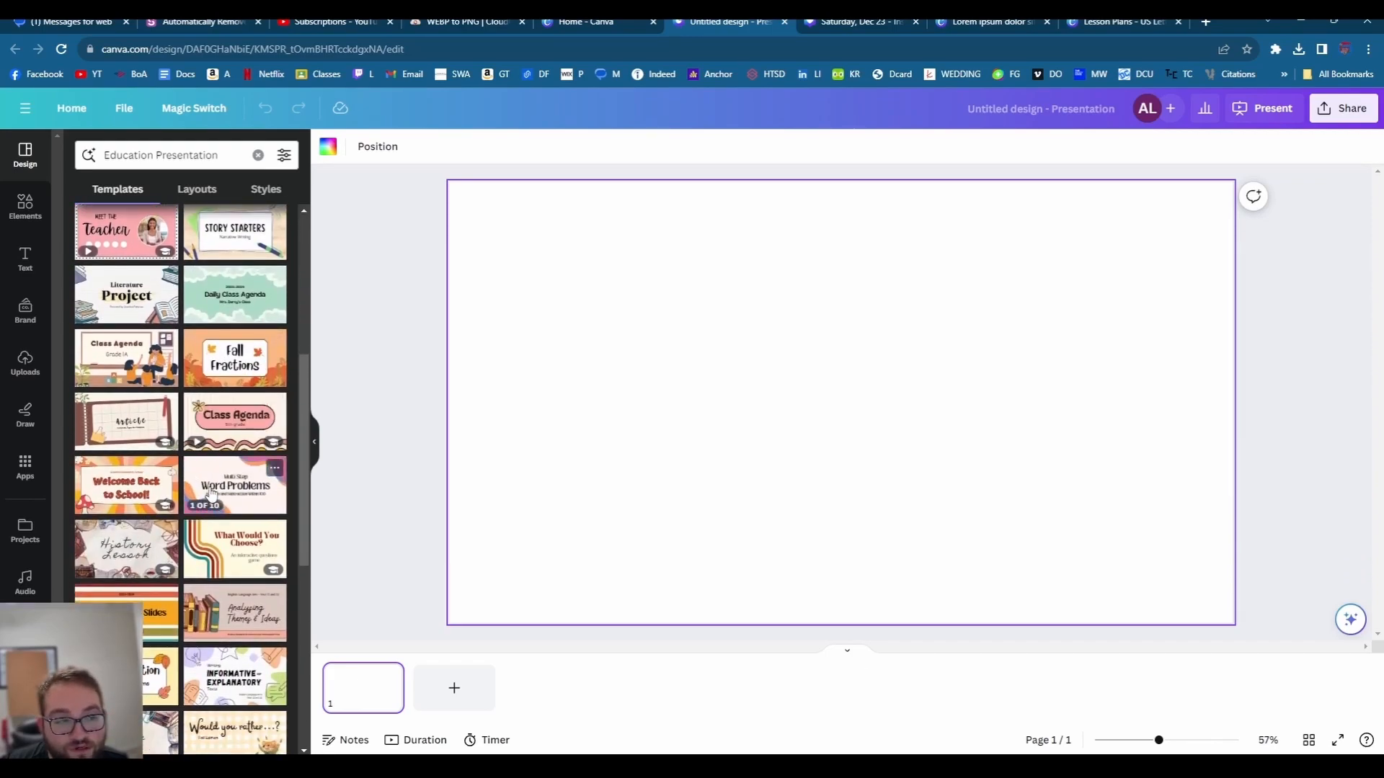
scroll(210, 493, up, 2)
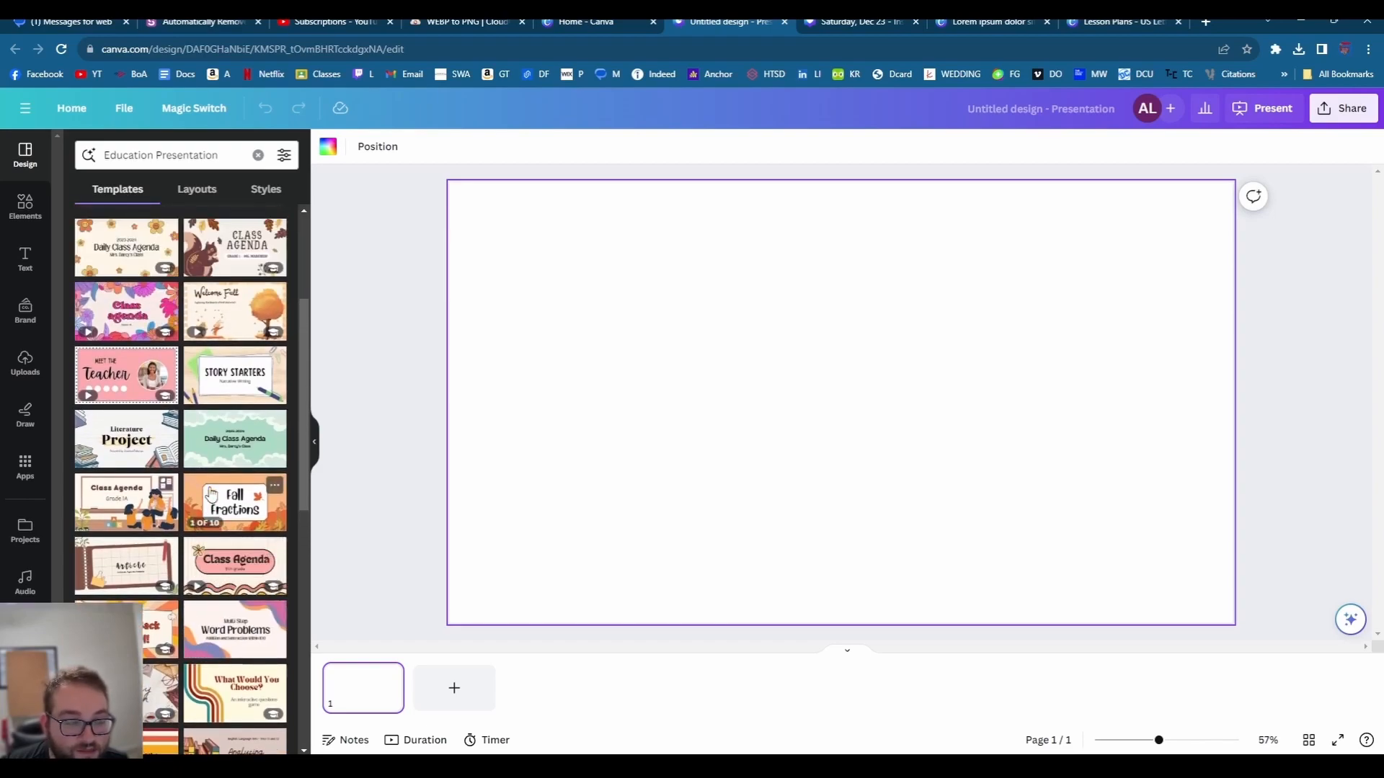
scroll(211, 494, up, 3)
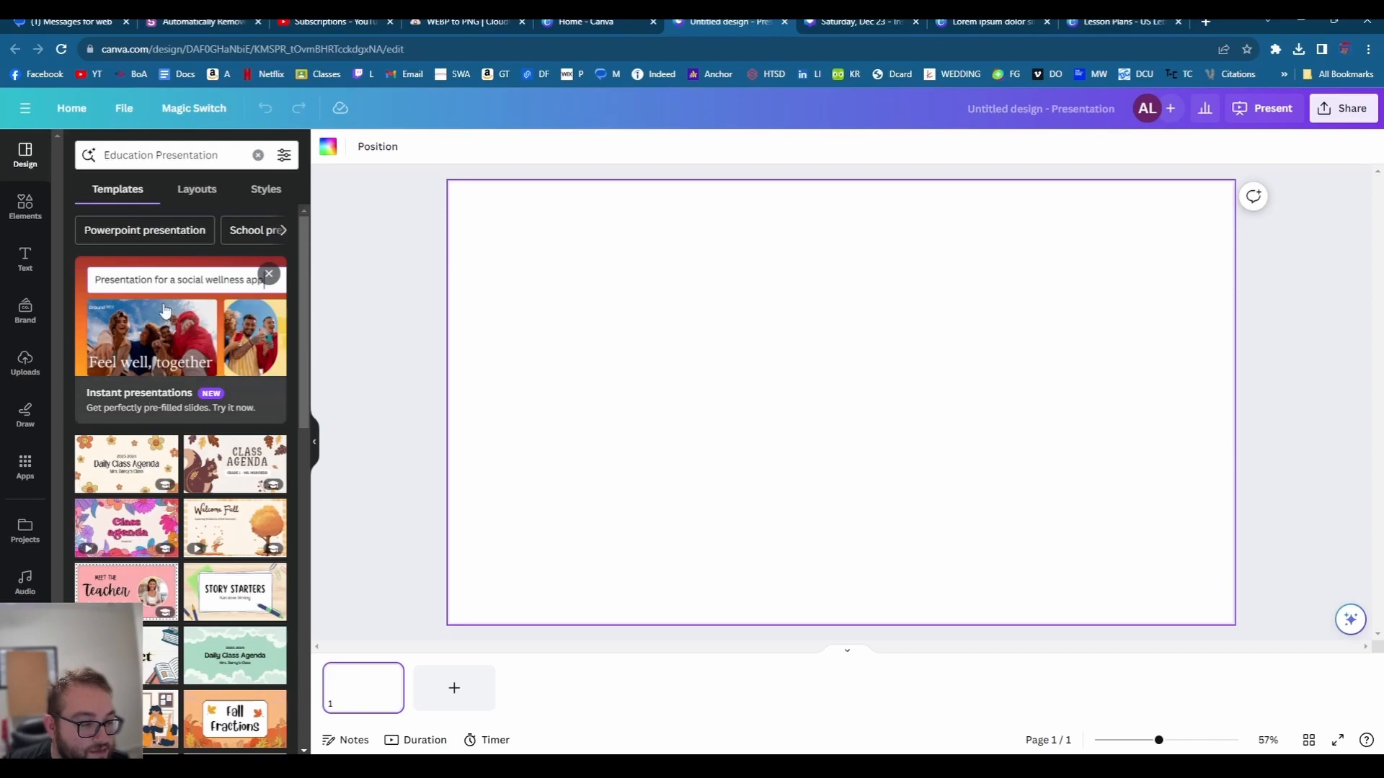
triple_click(146, 154)
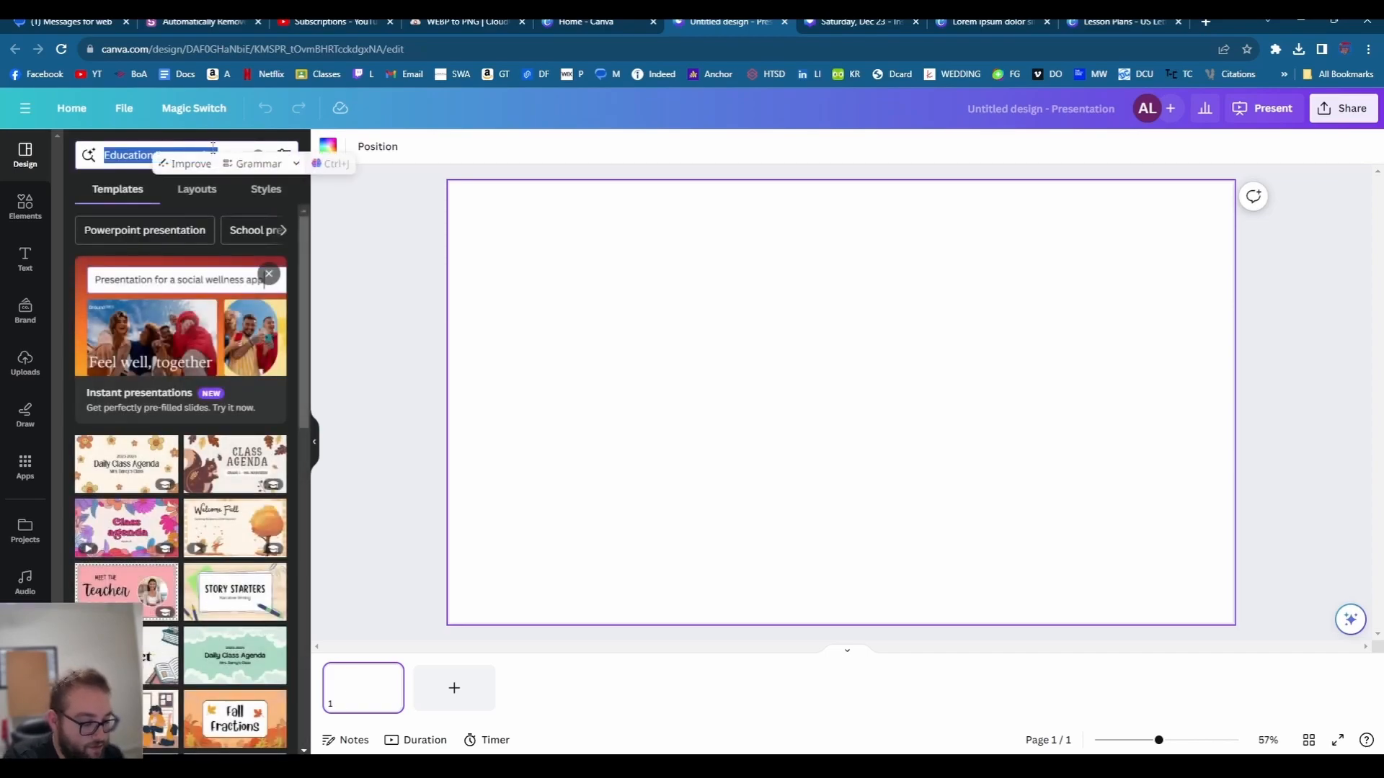
text(thank)
click(184, 242)
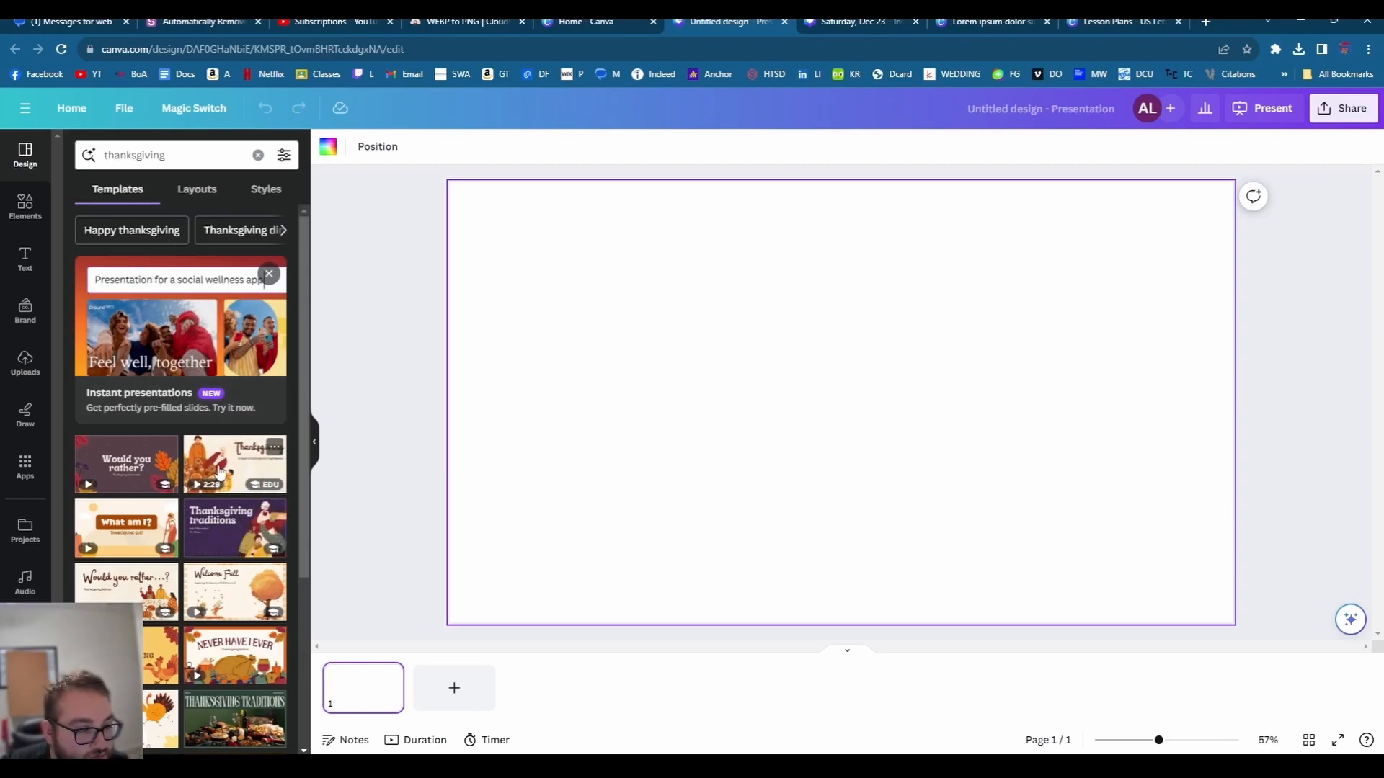
key(ctrl+z)
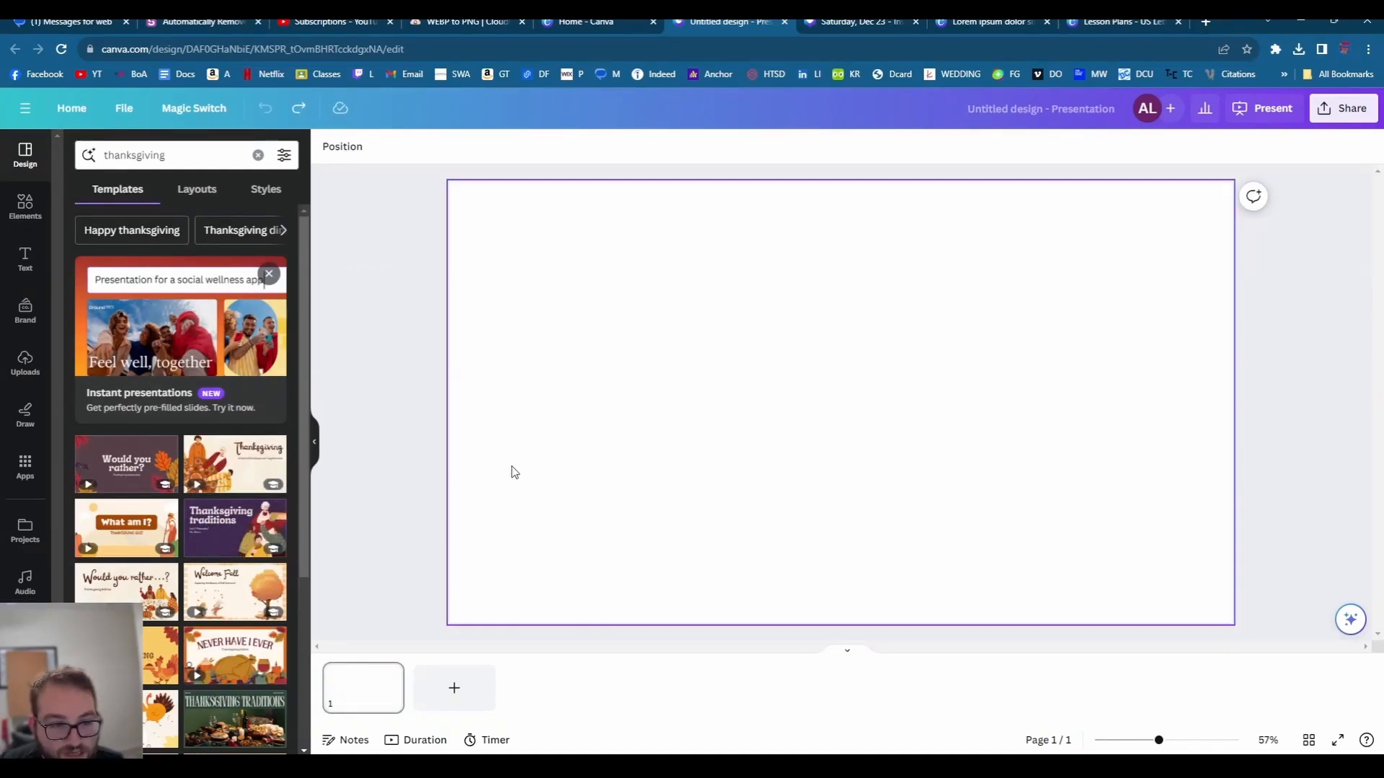
click(230, 638)
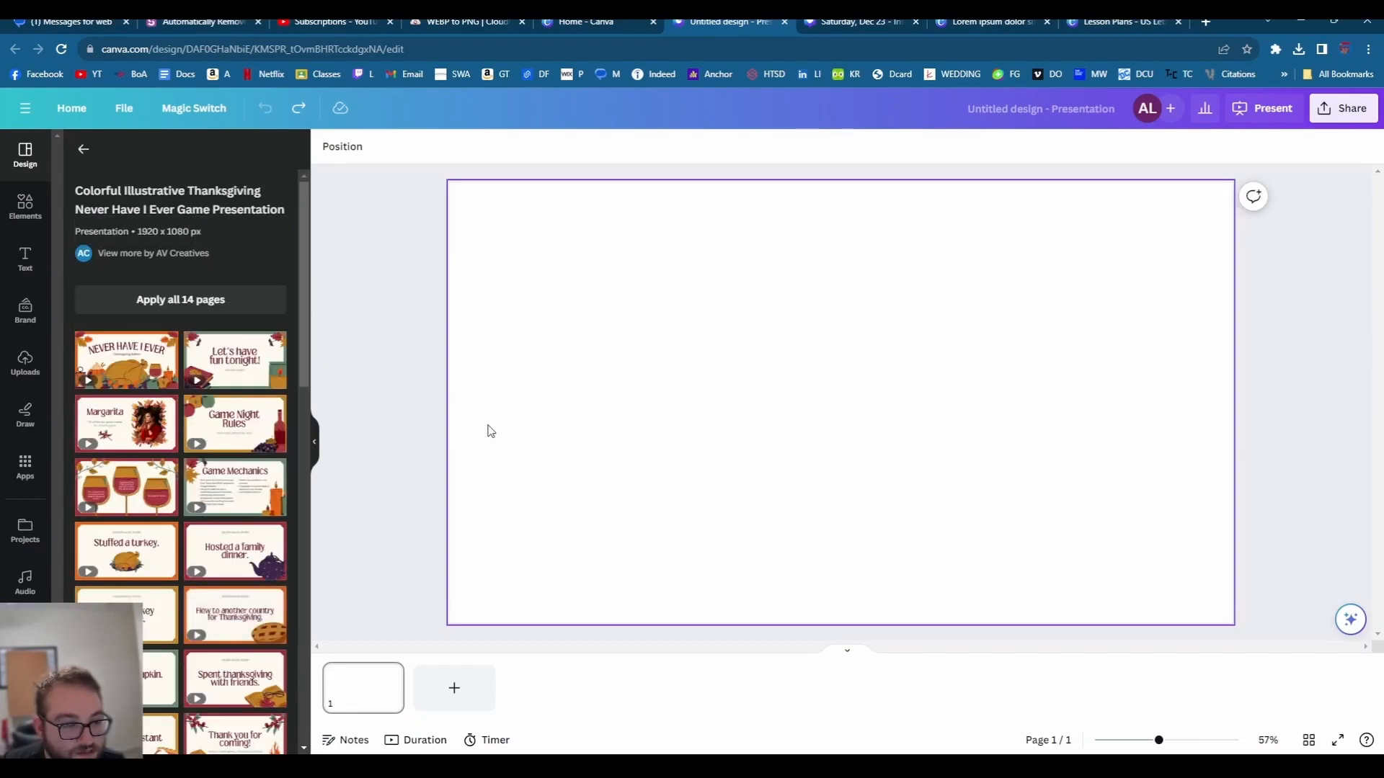
click(99, 358)
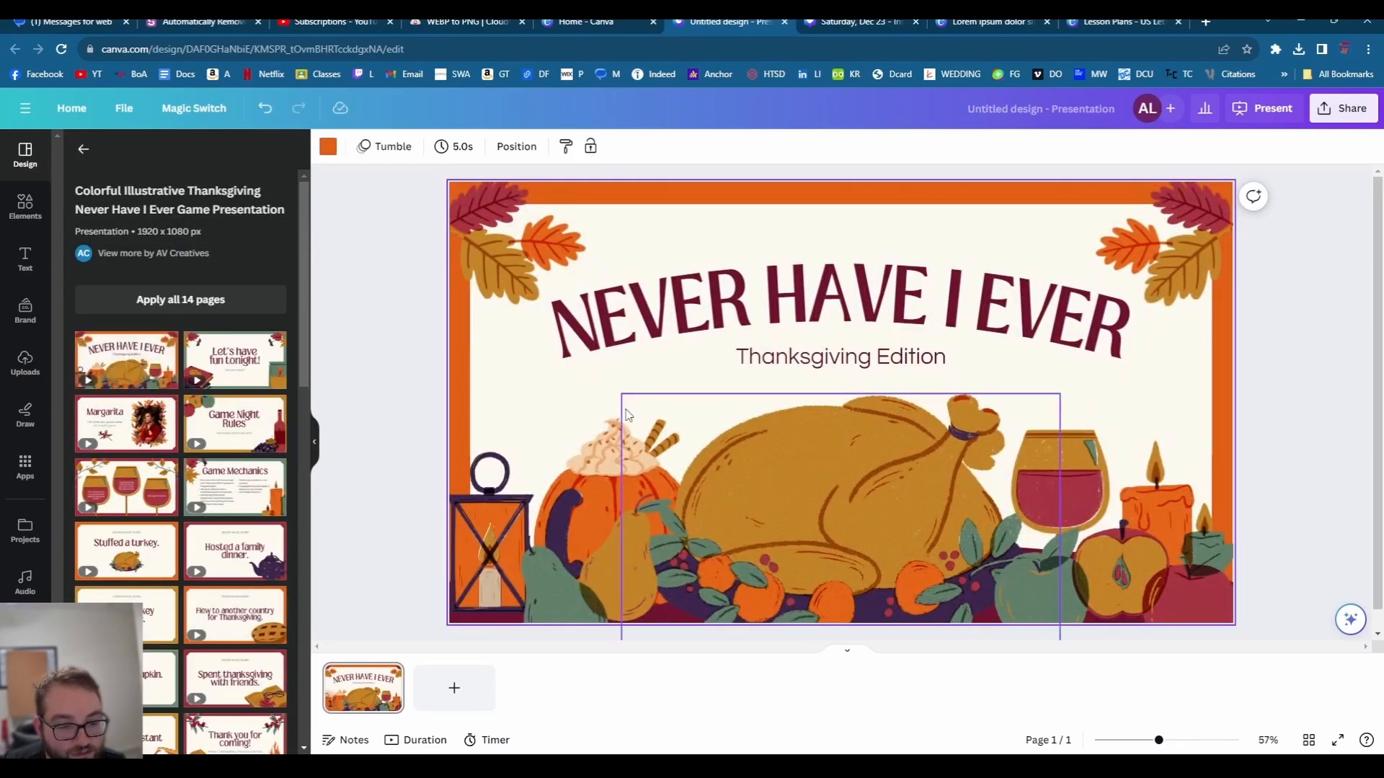
- Retitle the slide 'THE BEST THANKSGING EVER!', then resize and centre the curved title
click(609, 344)
click(609, 340)
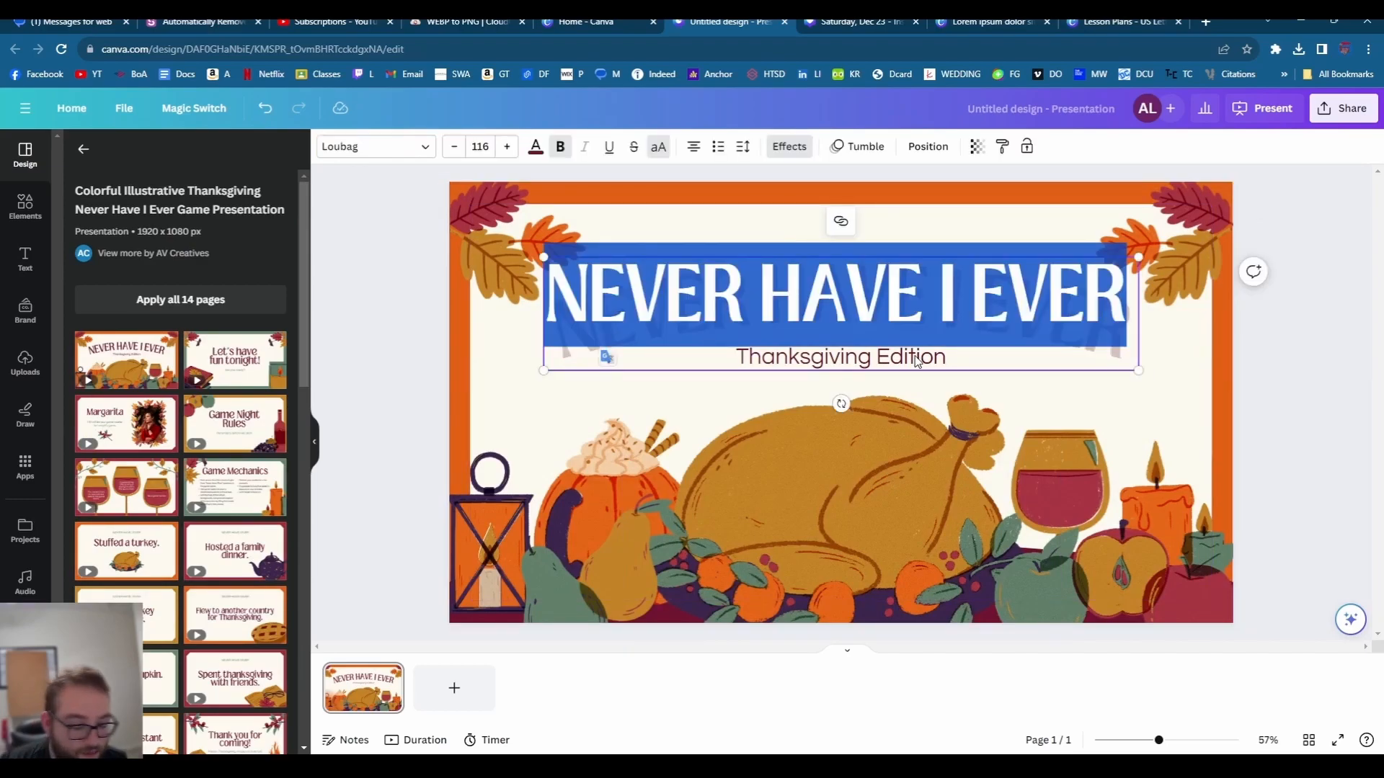
text(T)
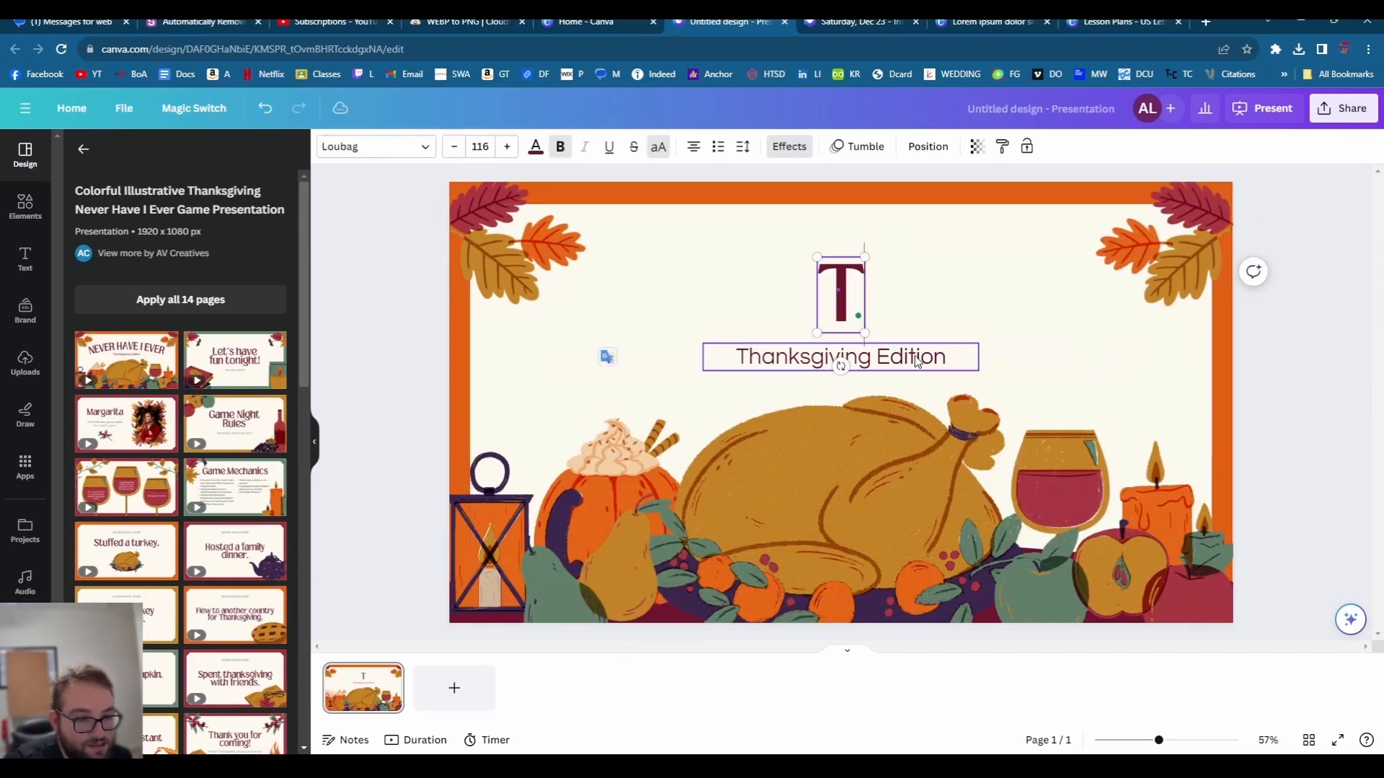
text(HE B)
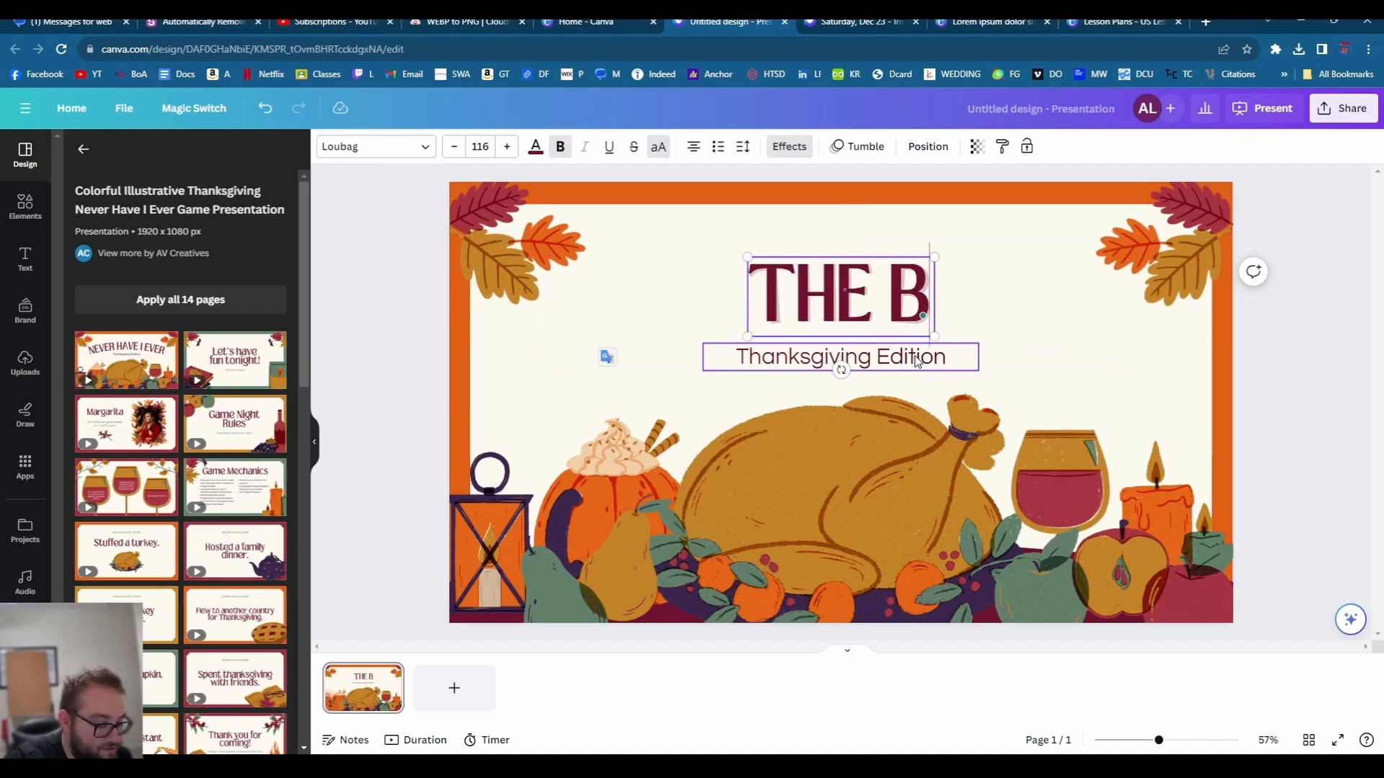
text(EST THAN)
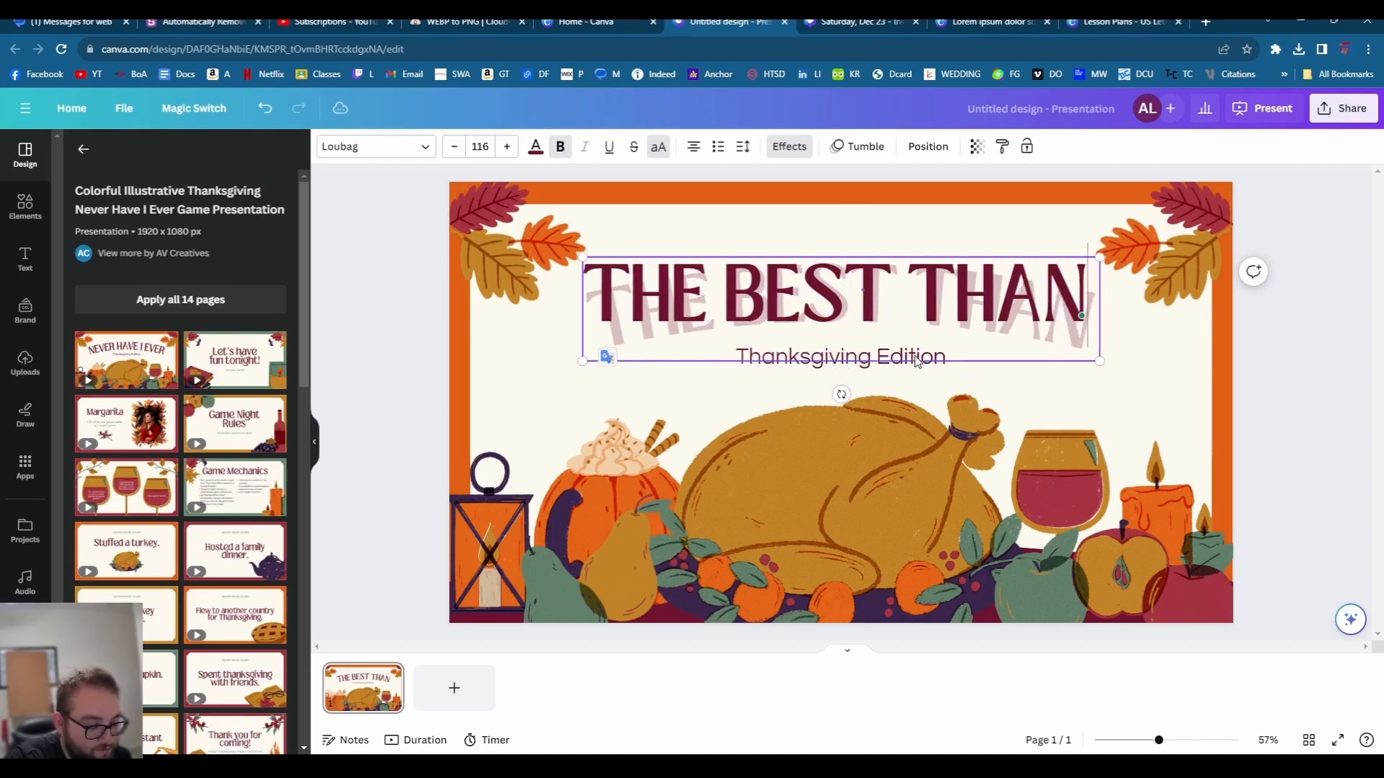
text(KSGING)
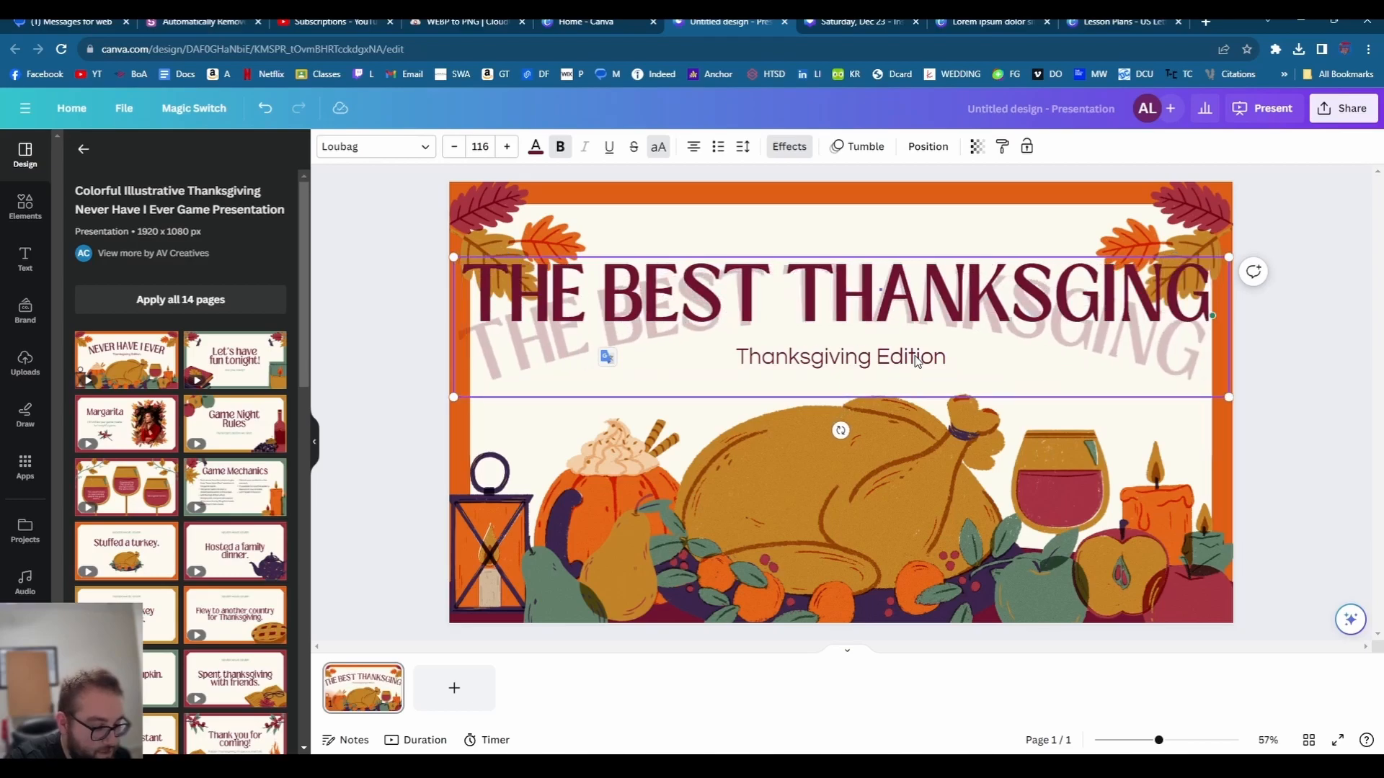
text(EVER!)
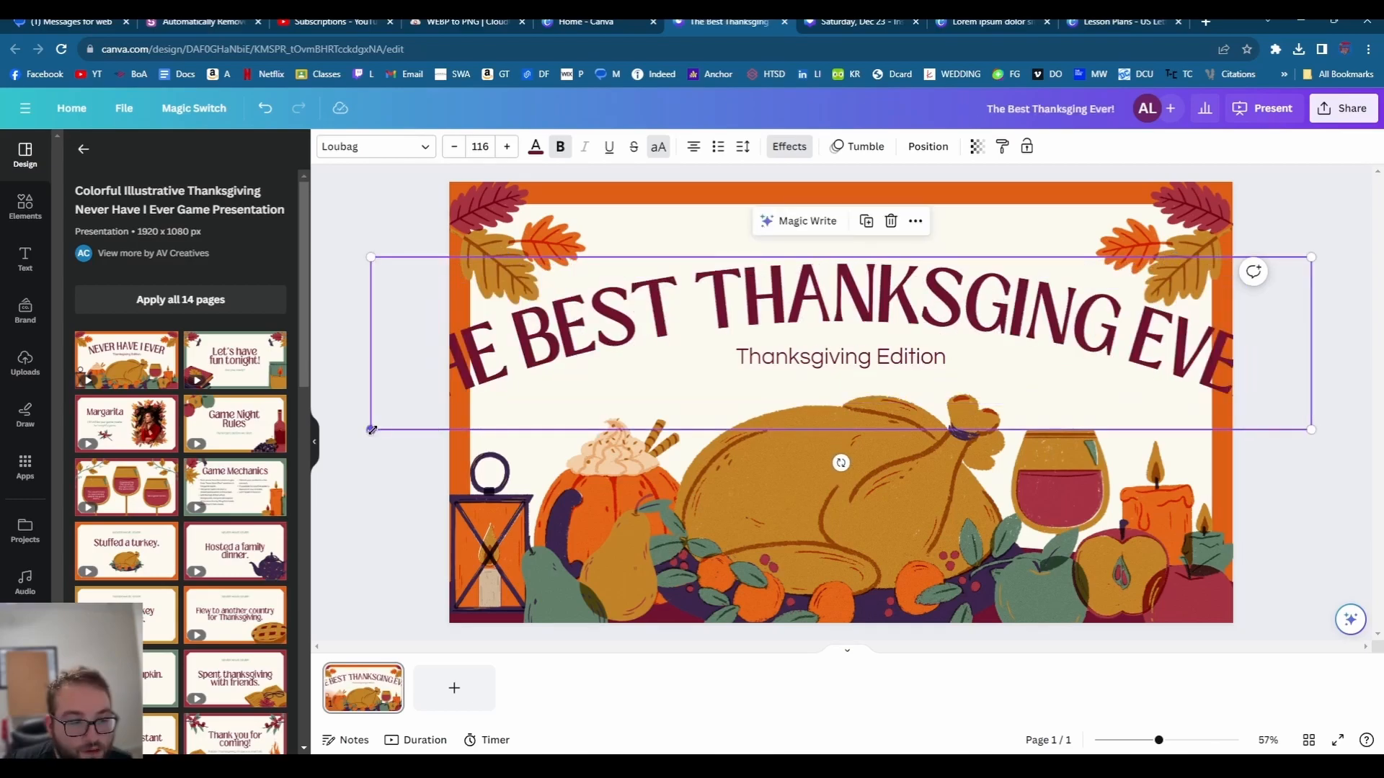
drag(371, 429, 529, 401)
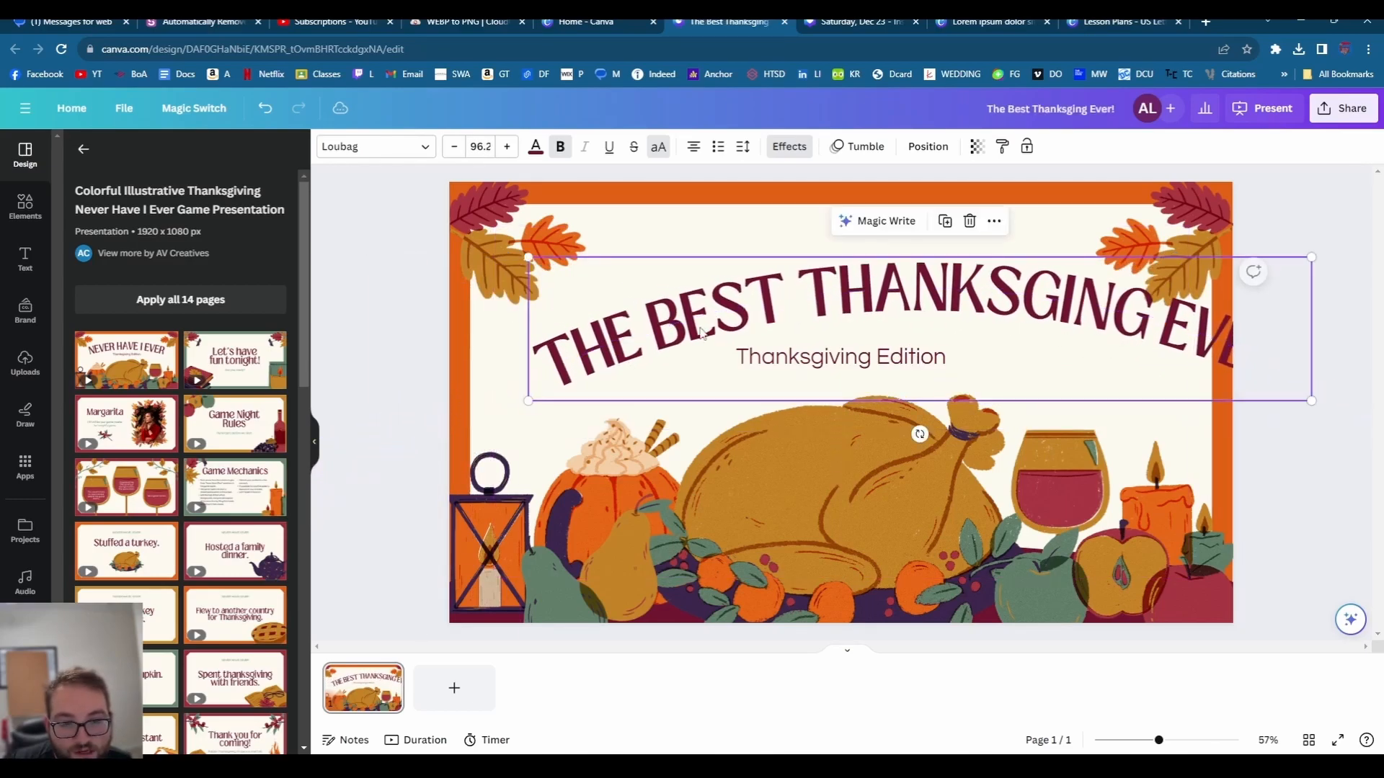
drag(703, 331, 625, 321)
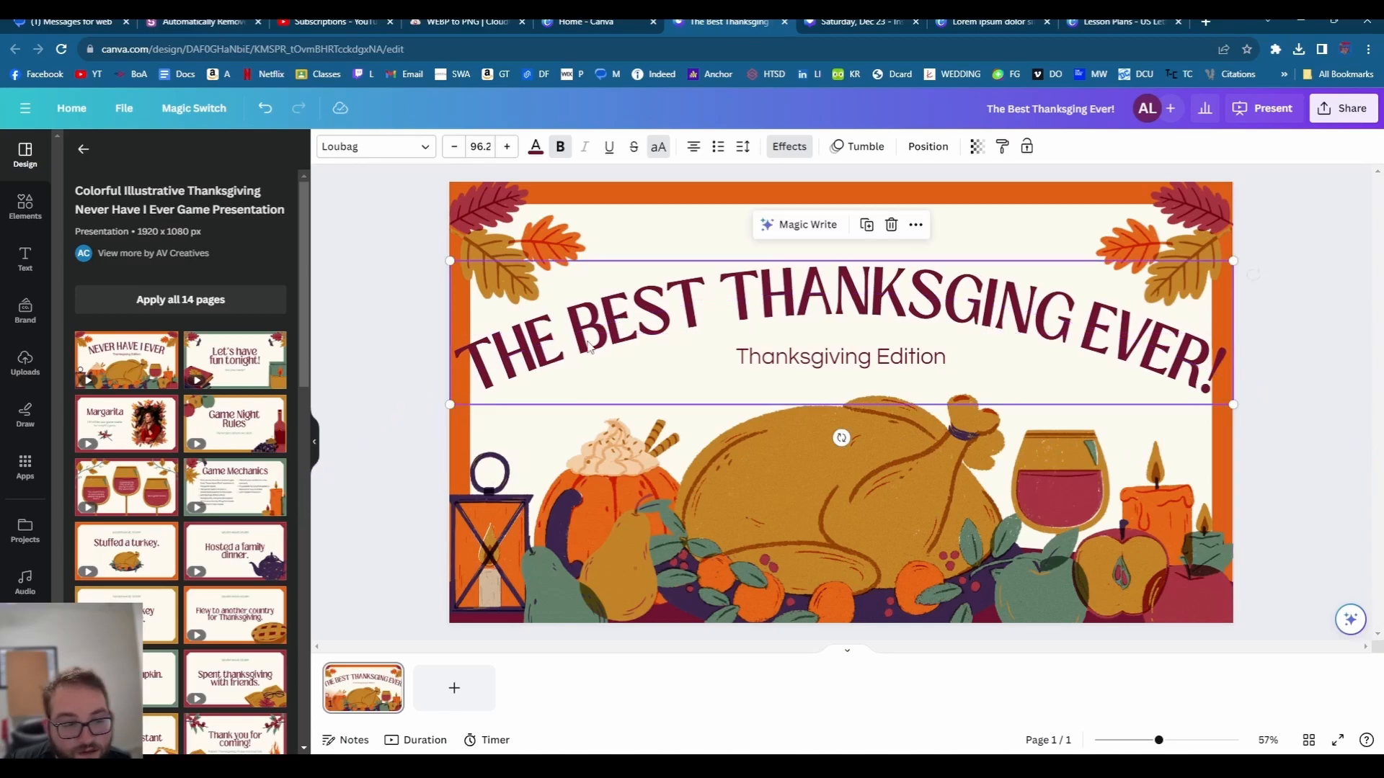
- Change the subtitle to the teacher's name plus 'Edition', then delete and restore the turkey
double_click(779, 353)
text(Mr. Lagana's E)
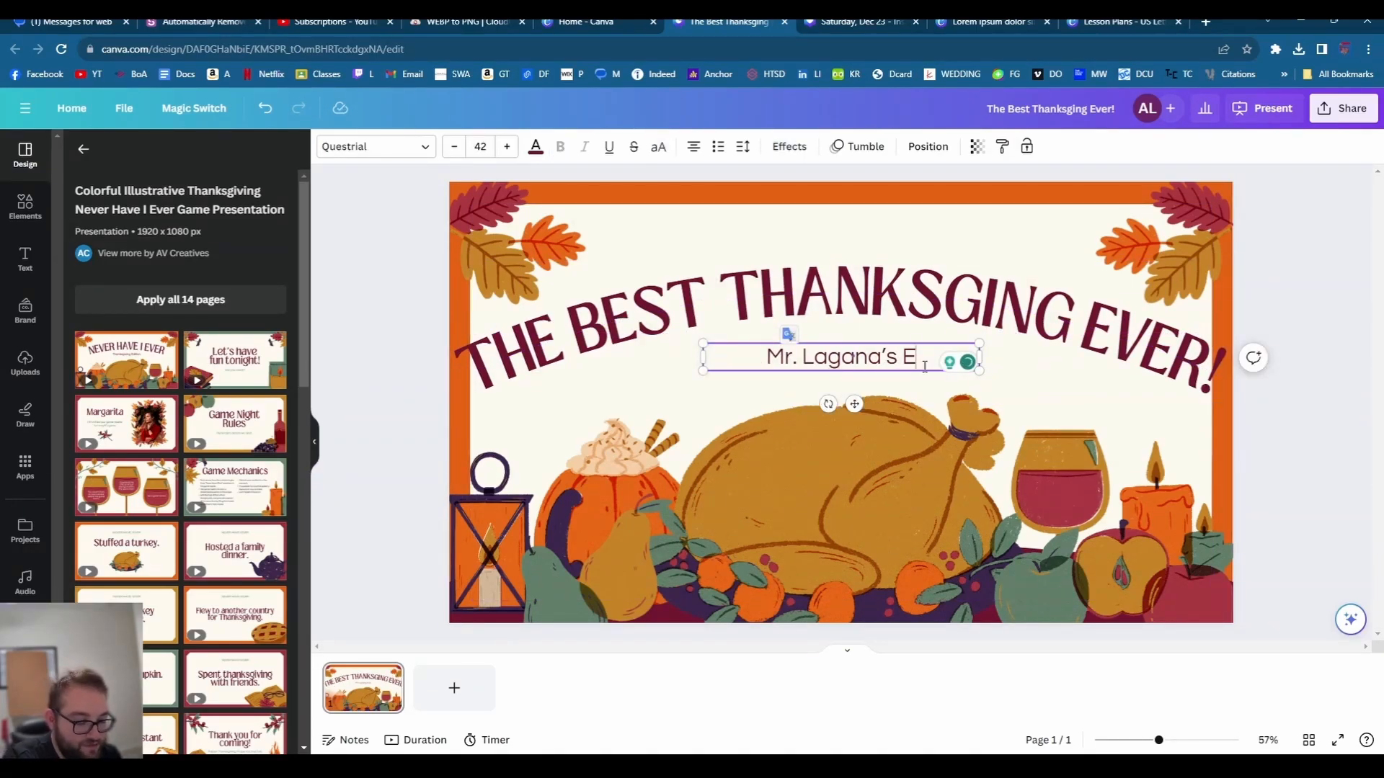
text(dition)
click(847, 468)
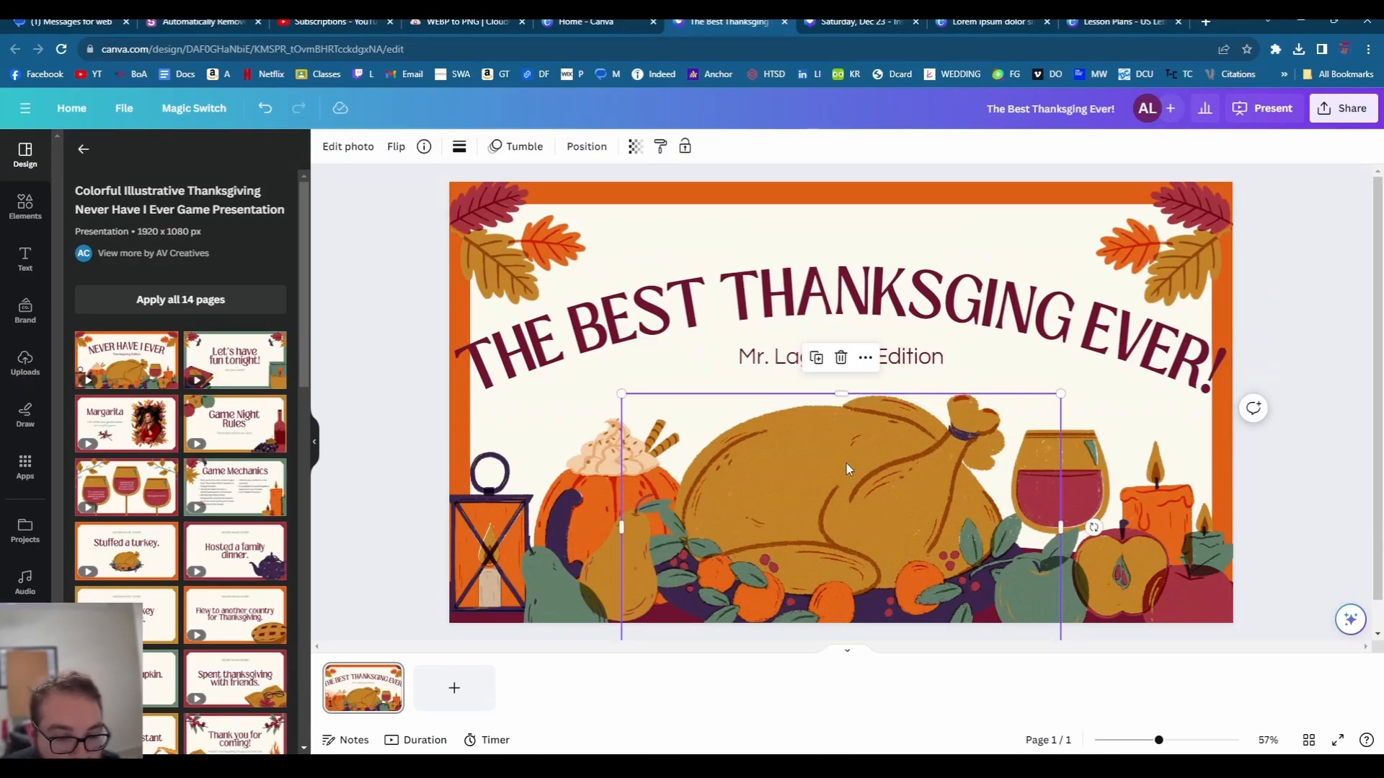
key(Delete)
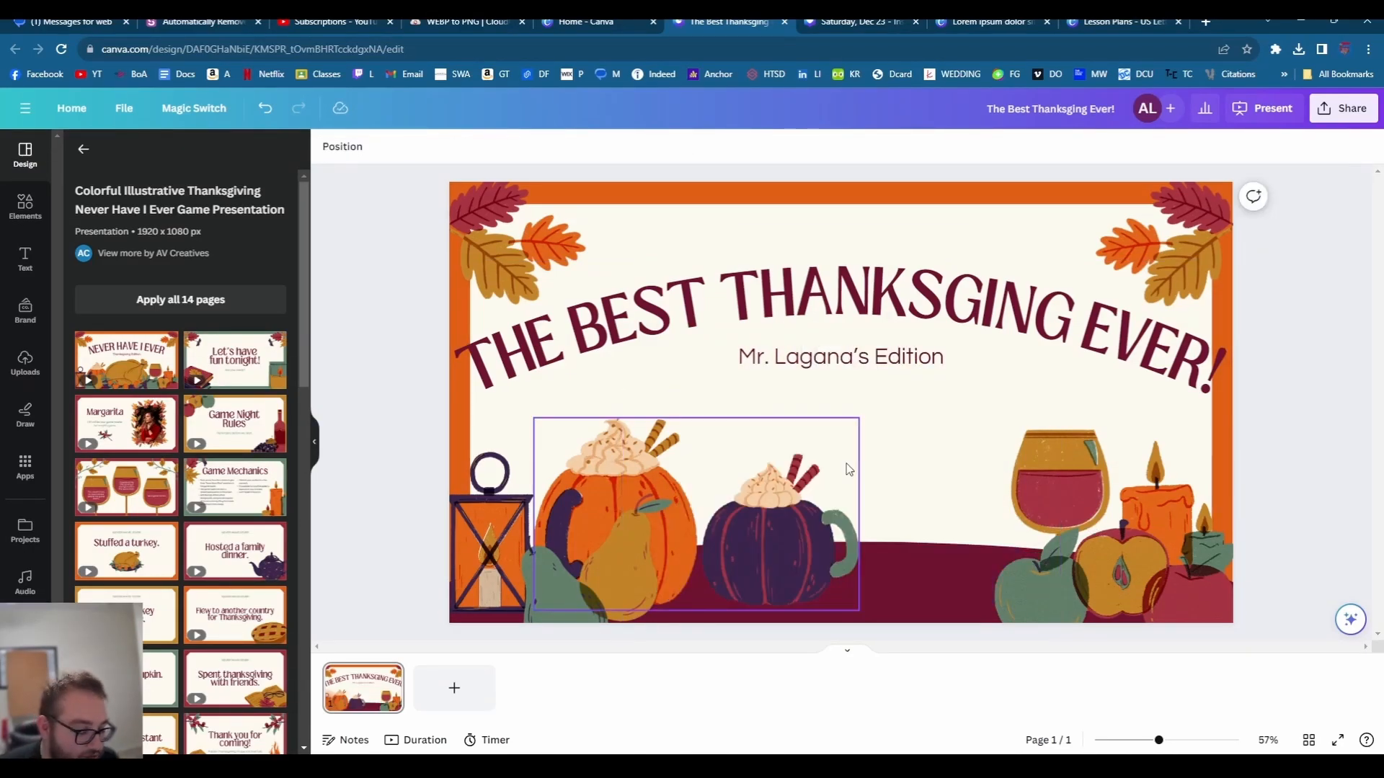
key(ctrl+z)
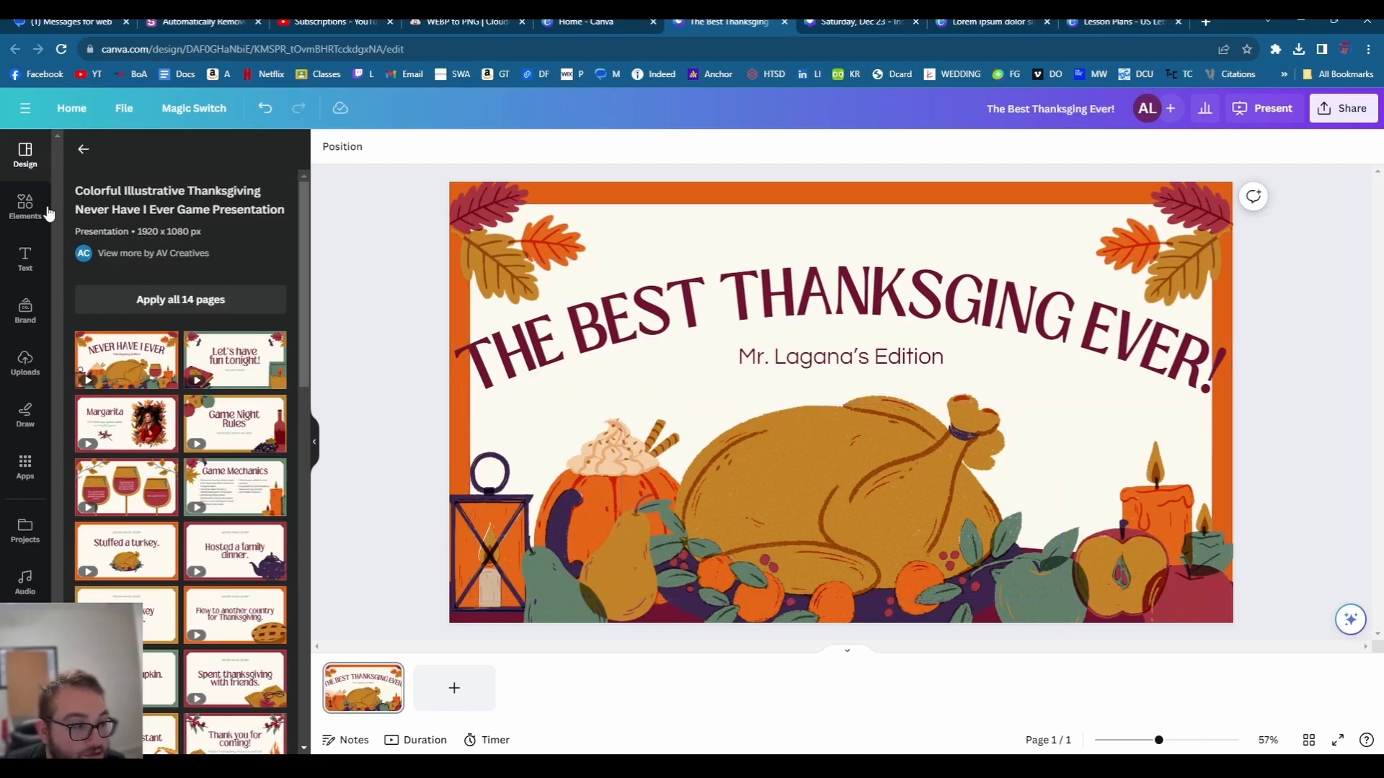
- Search Elements for 'pilgrams' and place the pilgrim hat graphic on top of the turkey
click(82, 150)
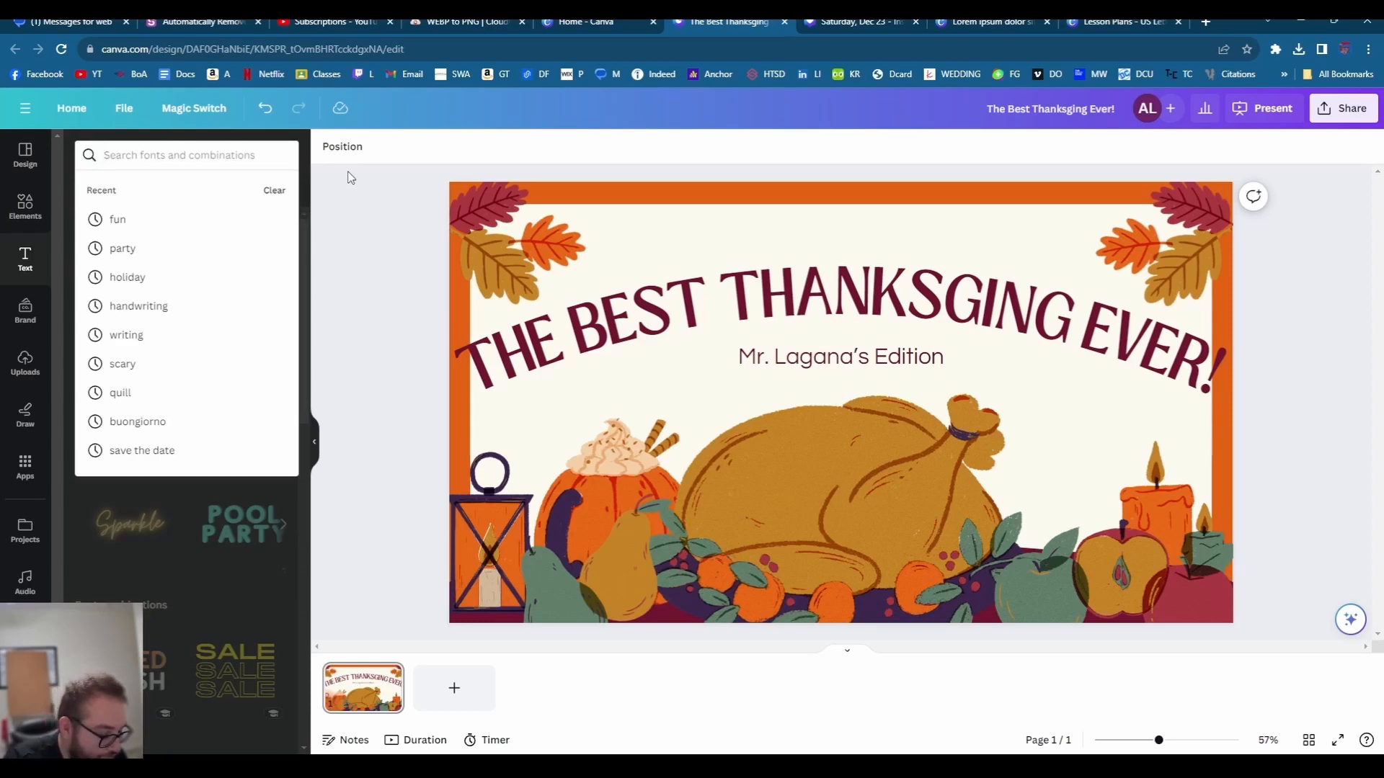
text(pilgrams)
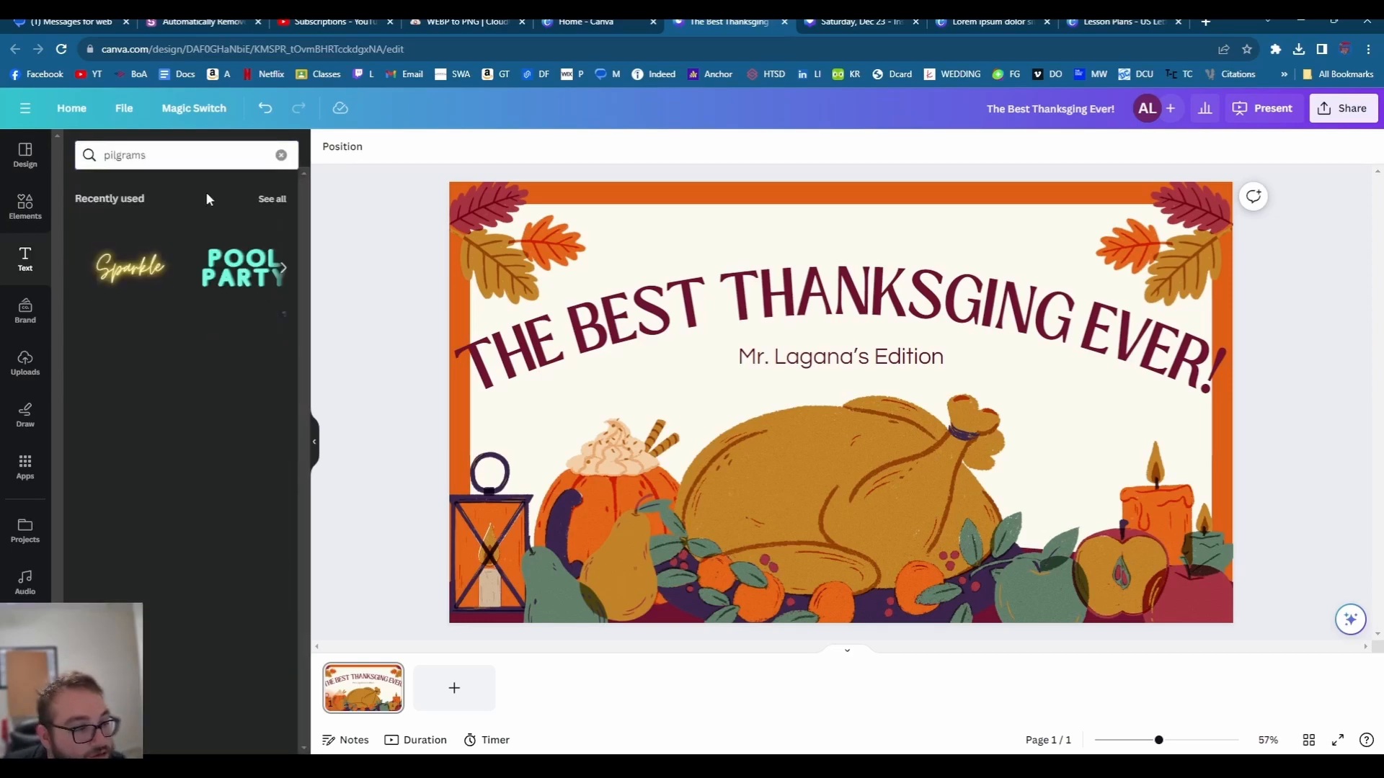
click(25, 205)
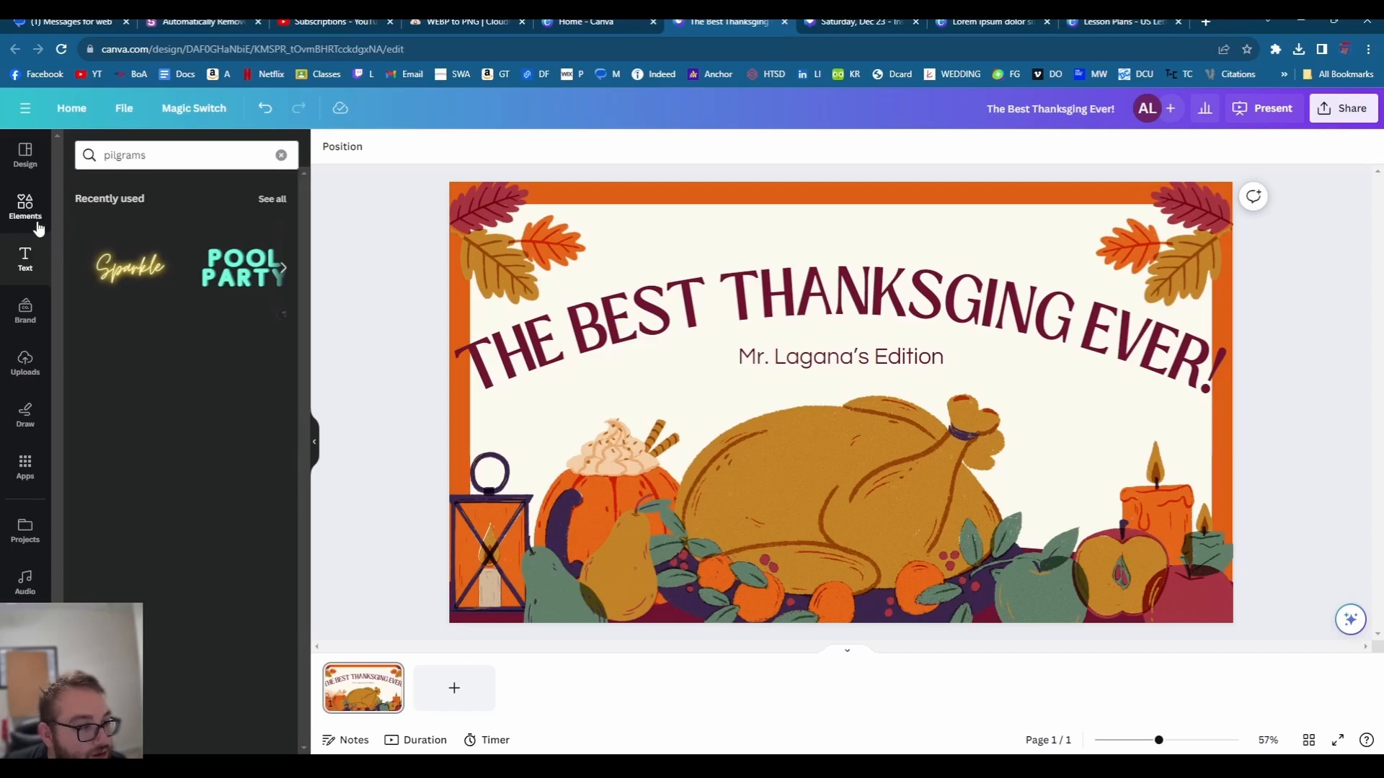
click(156, 168)
text(pilgrams)
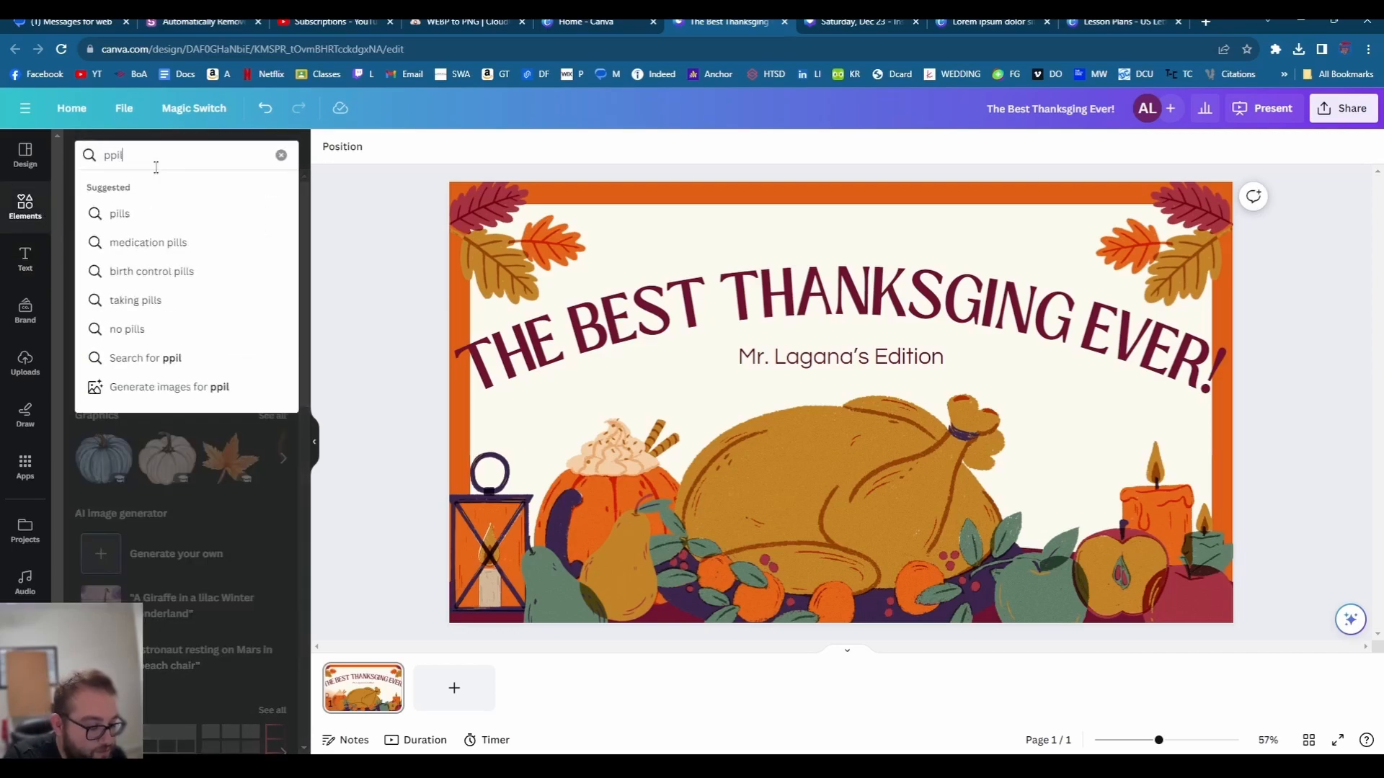
key(Return)
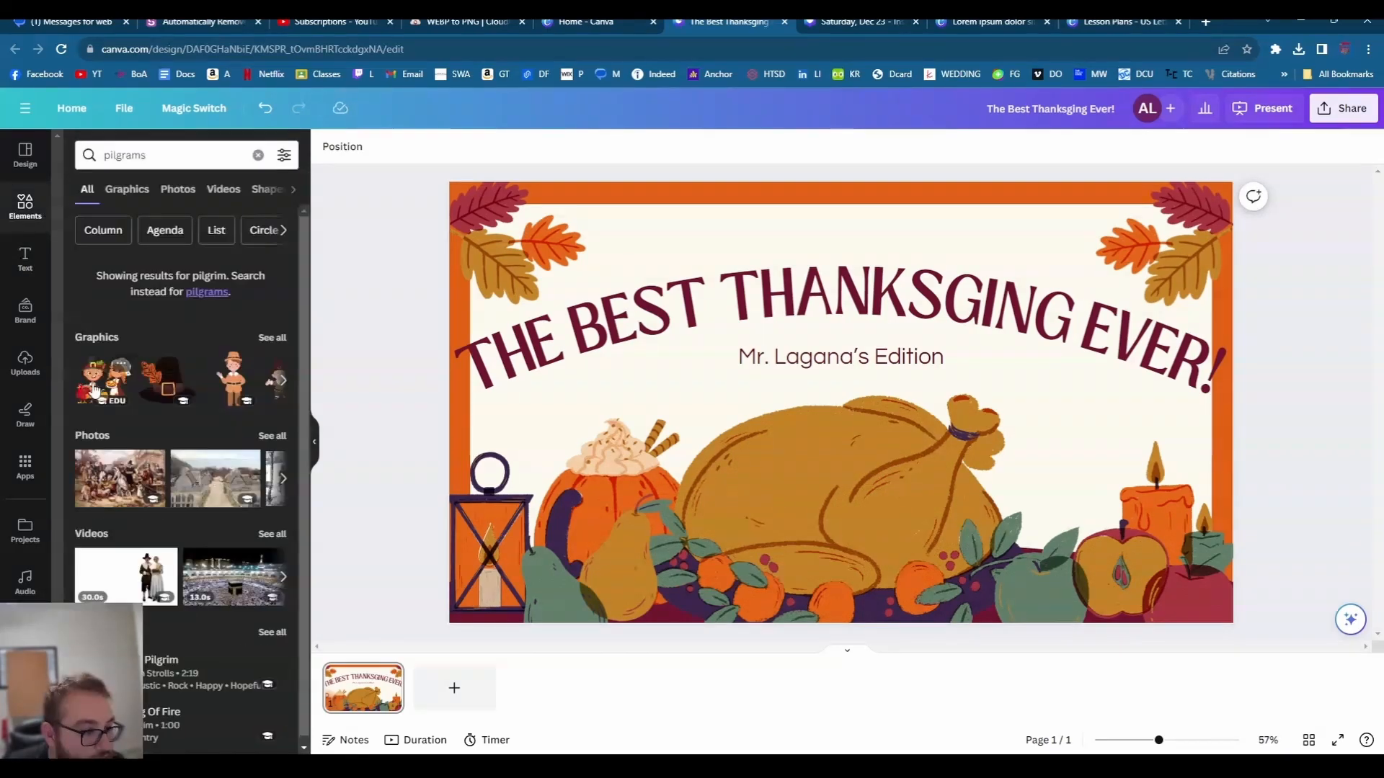
click(165, 382)
drag(853, 409, 849, 394)
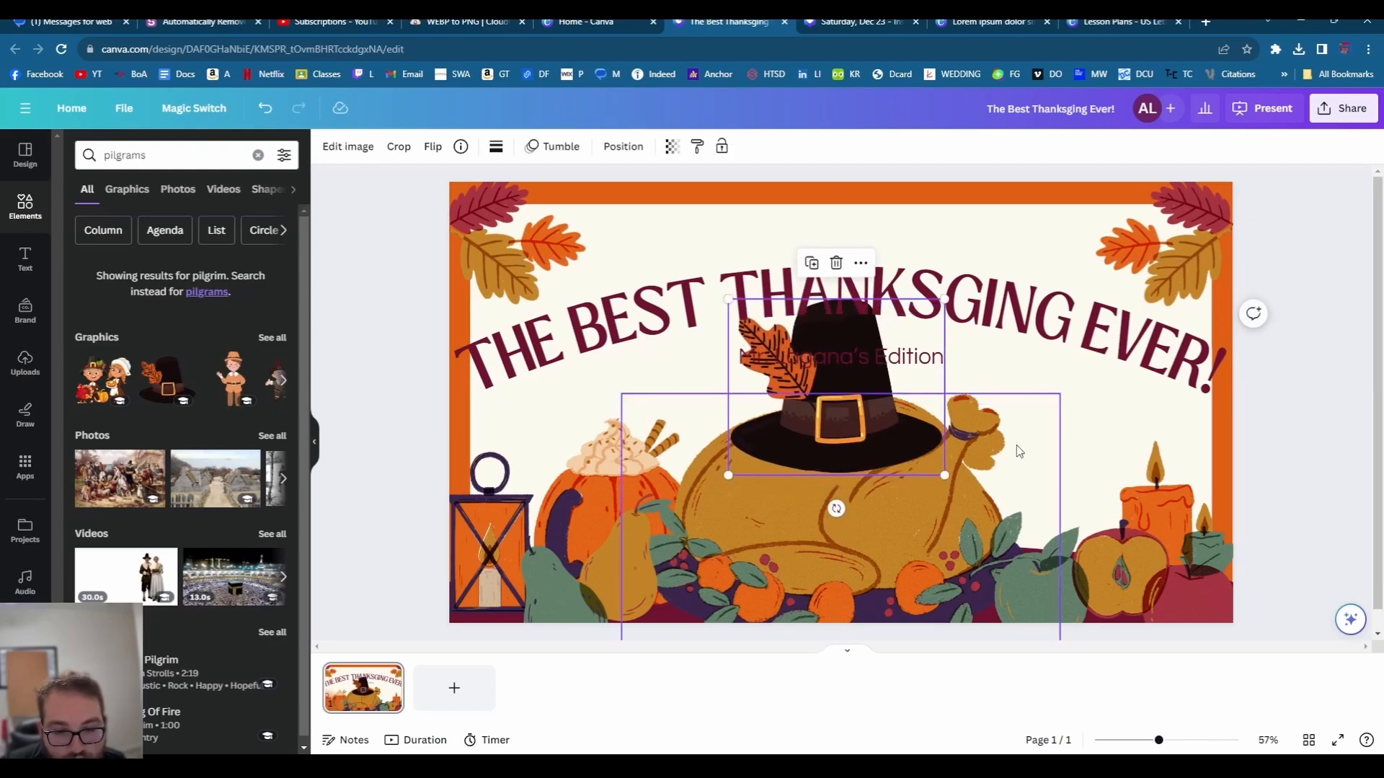
- Select the curved title, the cream shape behind it, and then the subtitle text box
click(1102, 391)
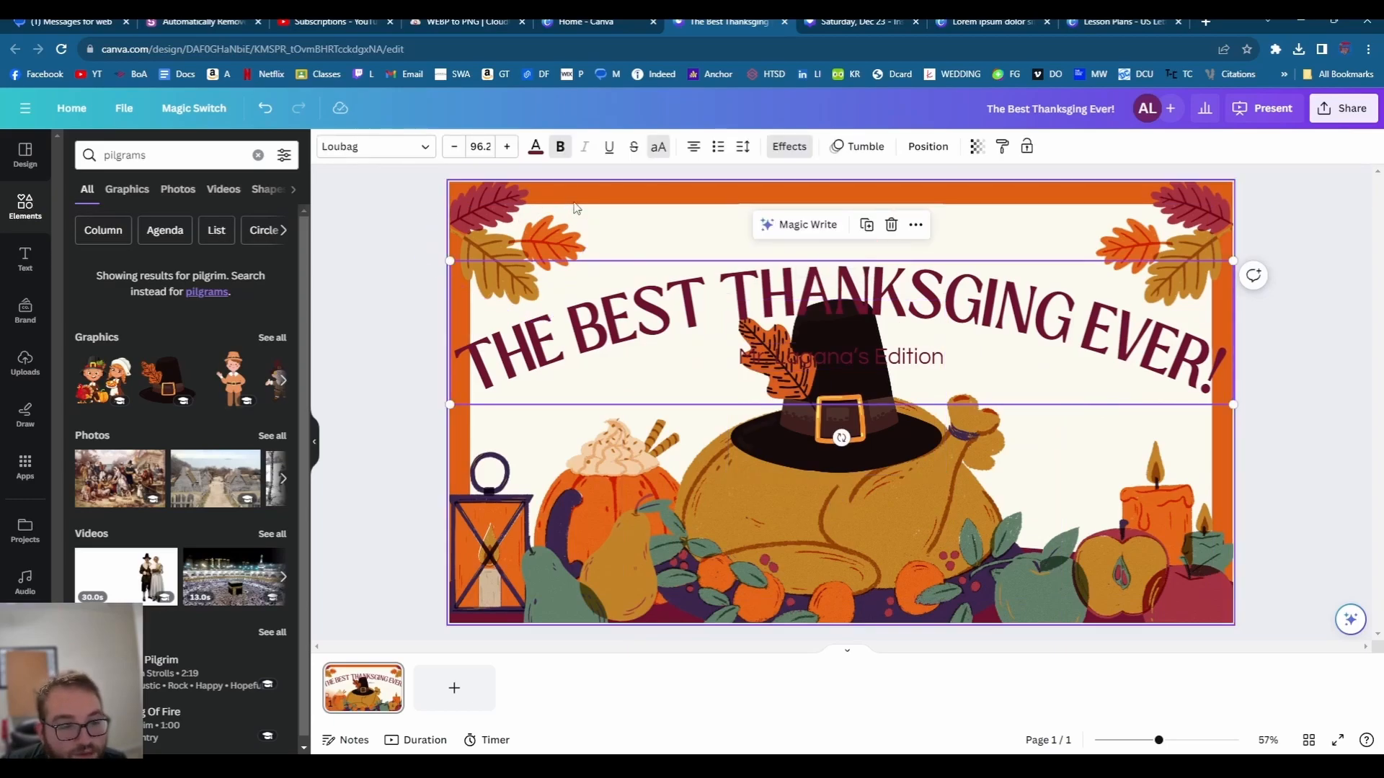
click(686, 217)
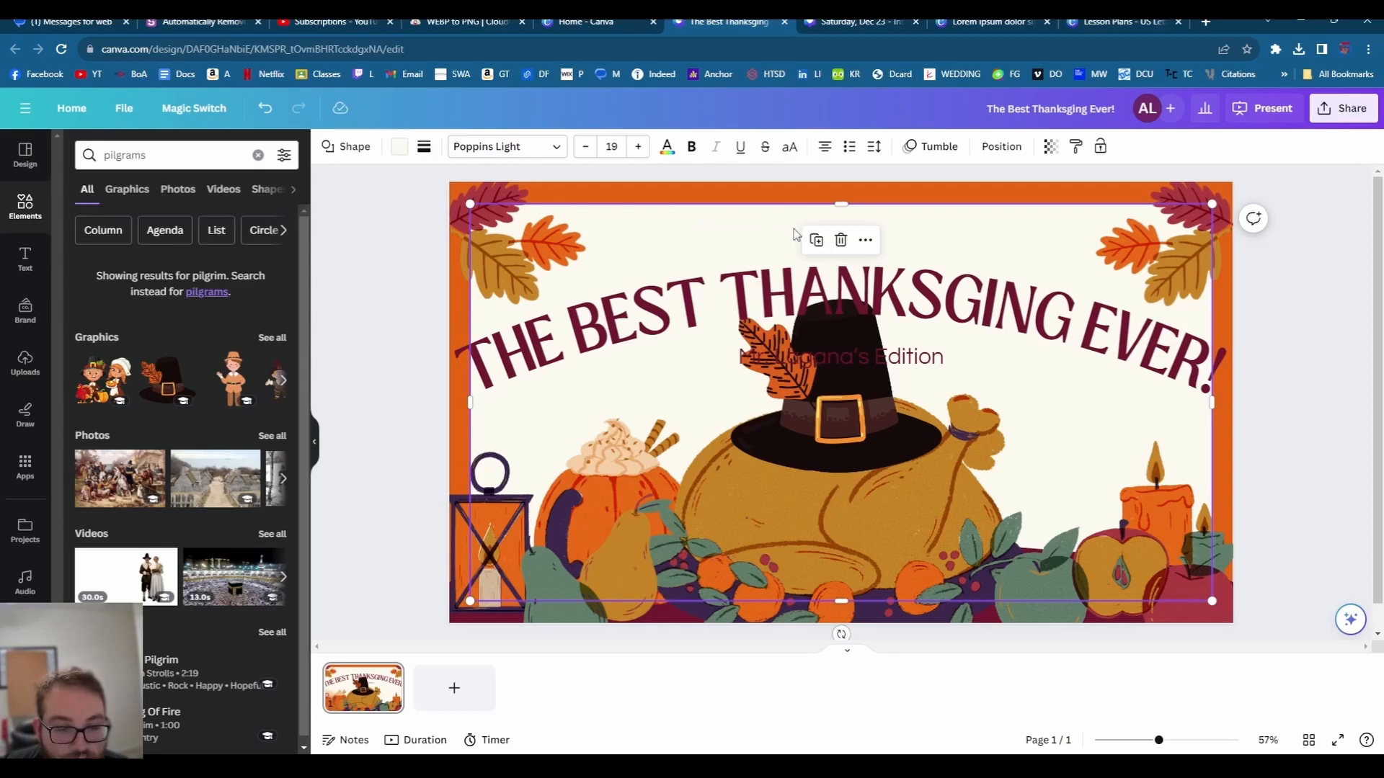
click(887, 371)
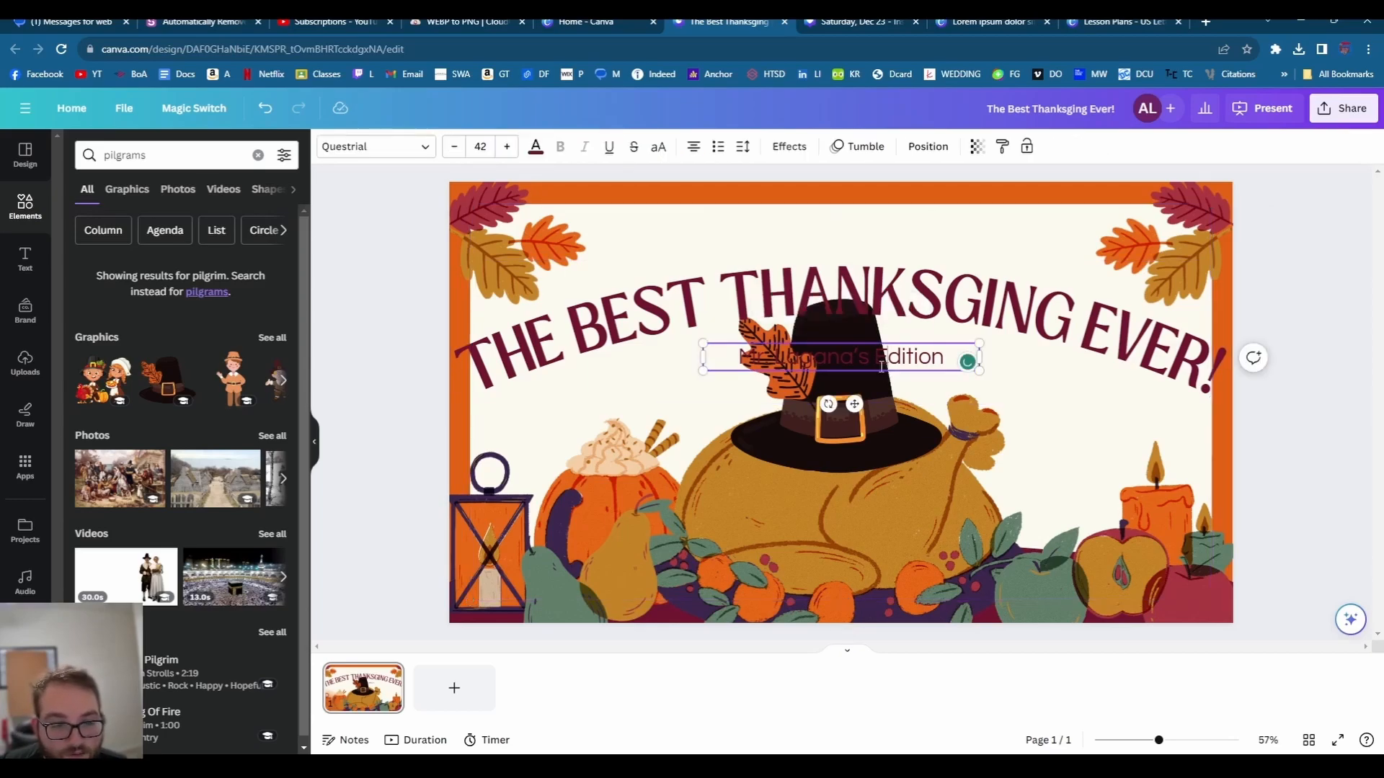
- Apply the Background text effect to the edition subtitle so it stands out
double_click(807, 353)
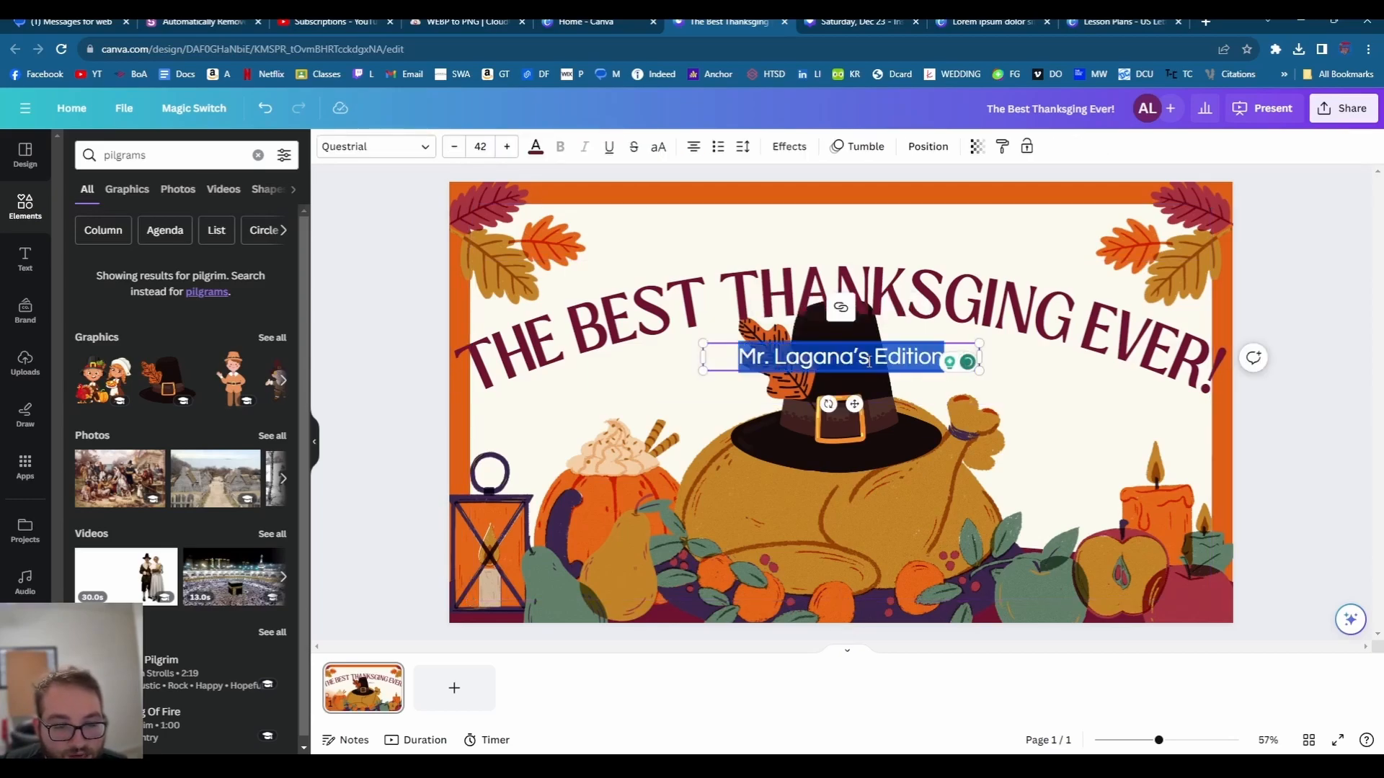
click(790, 148)
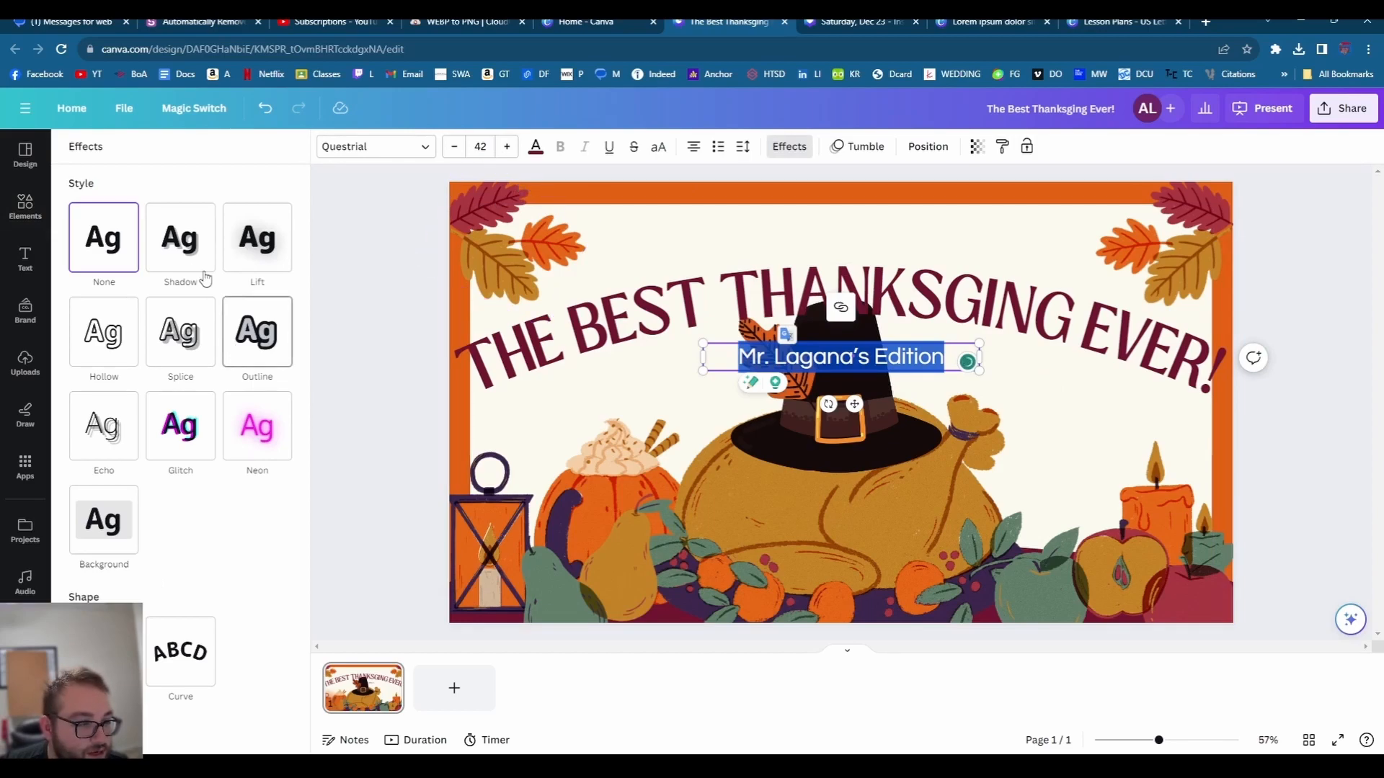
click(103, 515)
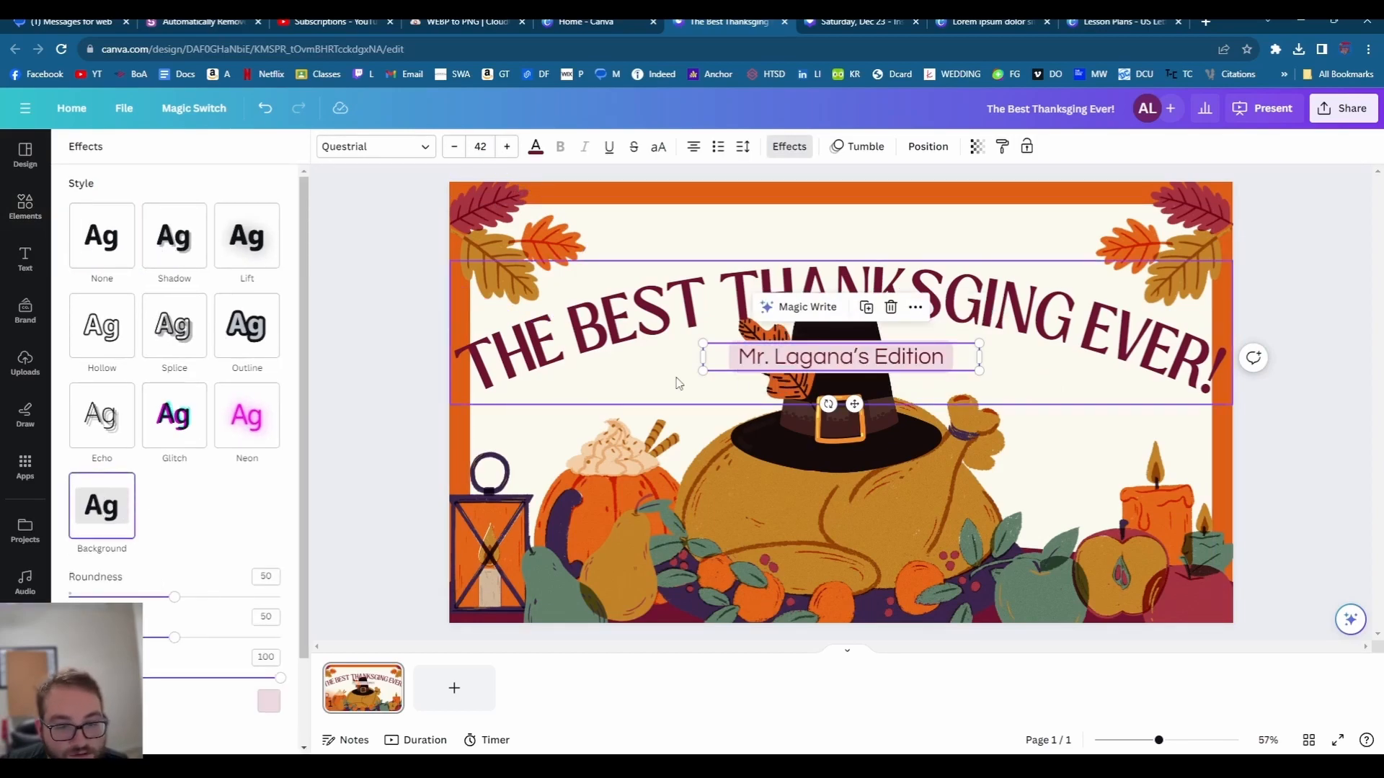
click(1090, 454)
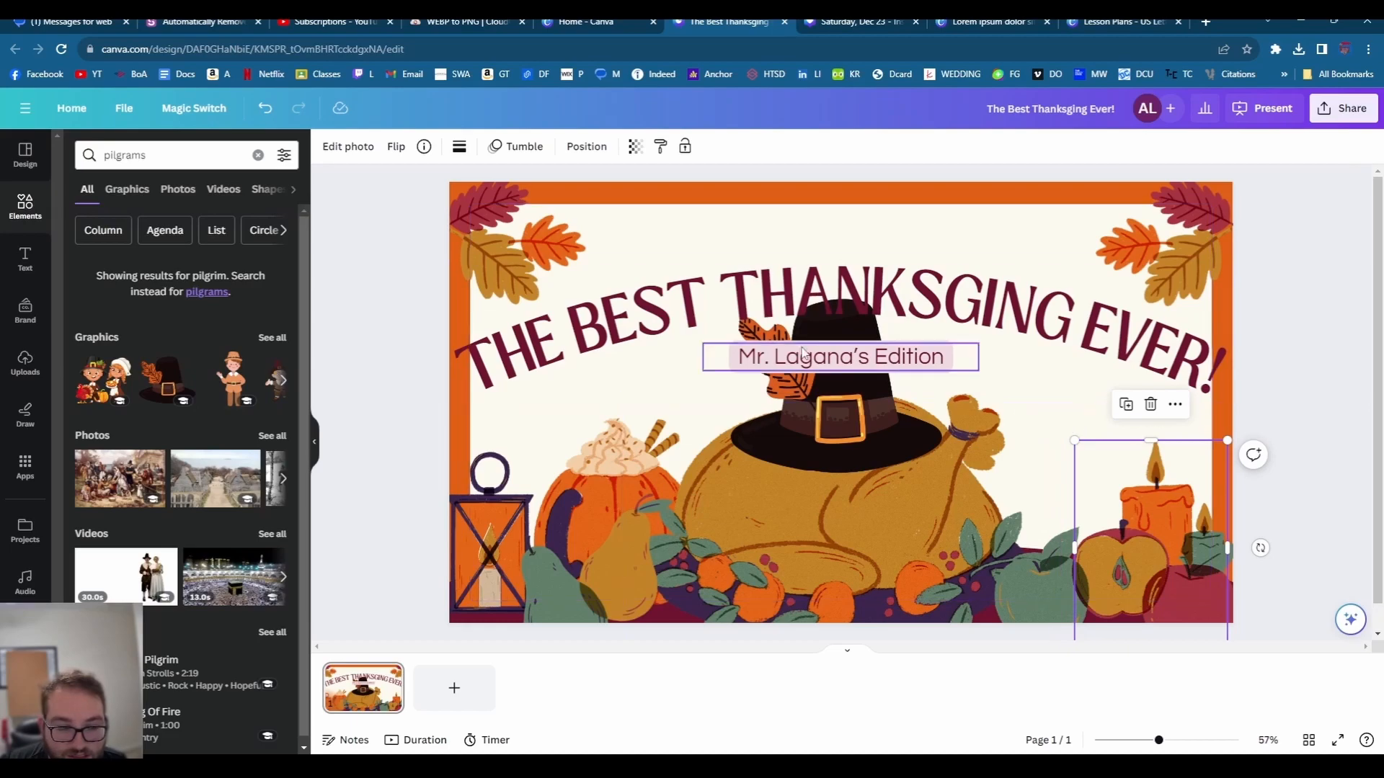
click(663, 227)
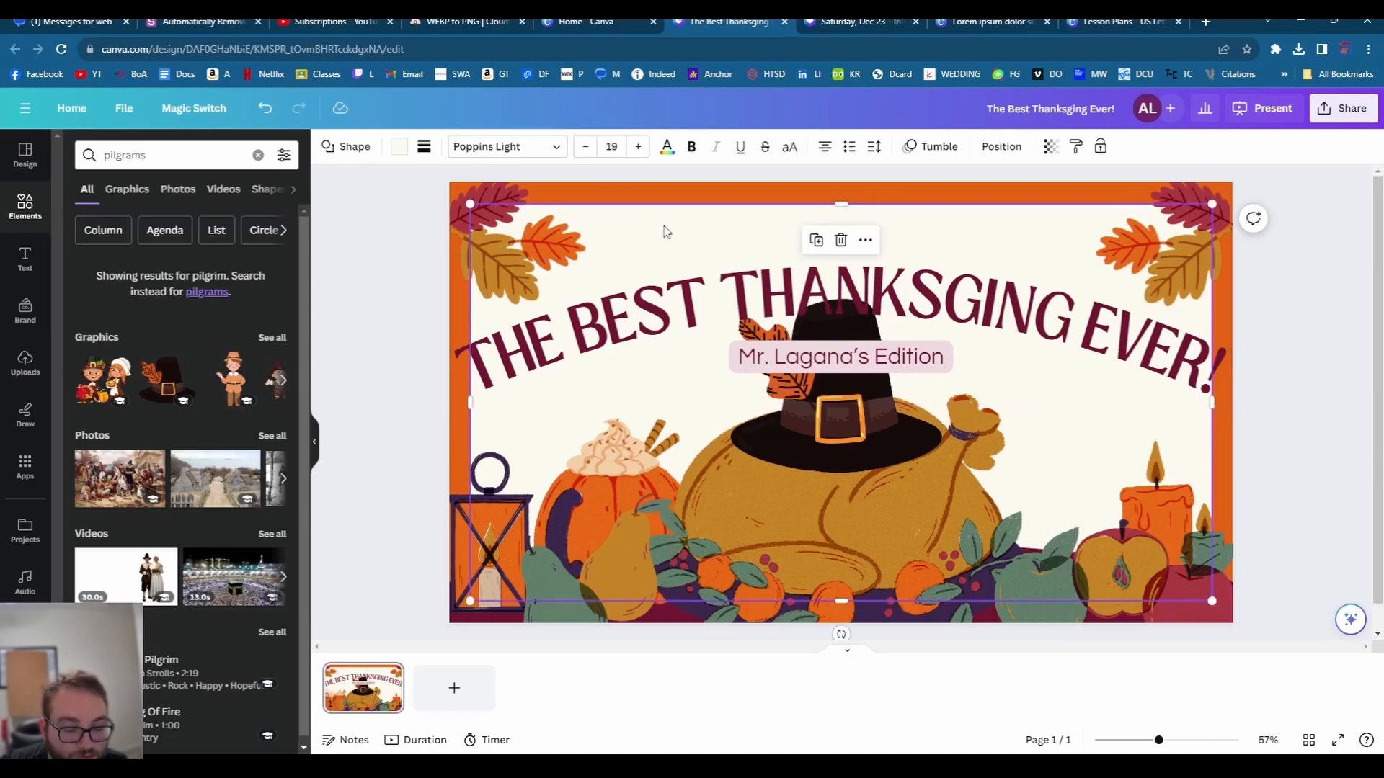
- Try maroon and cream fills on the panel behind the title, then make it transparent
click(398, 150)
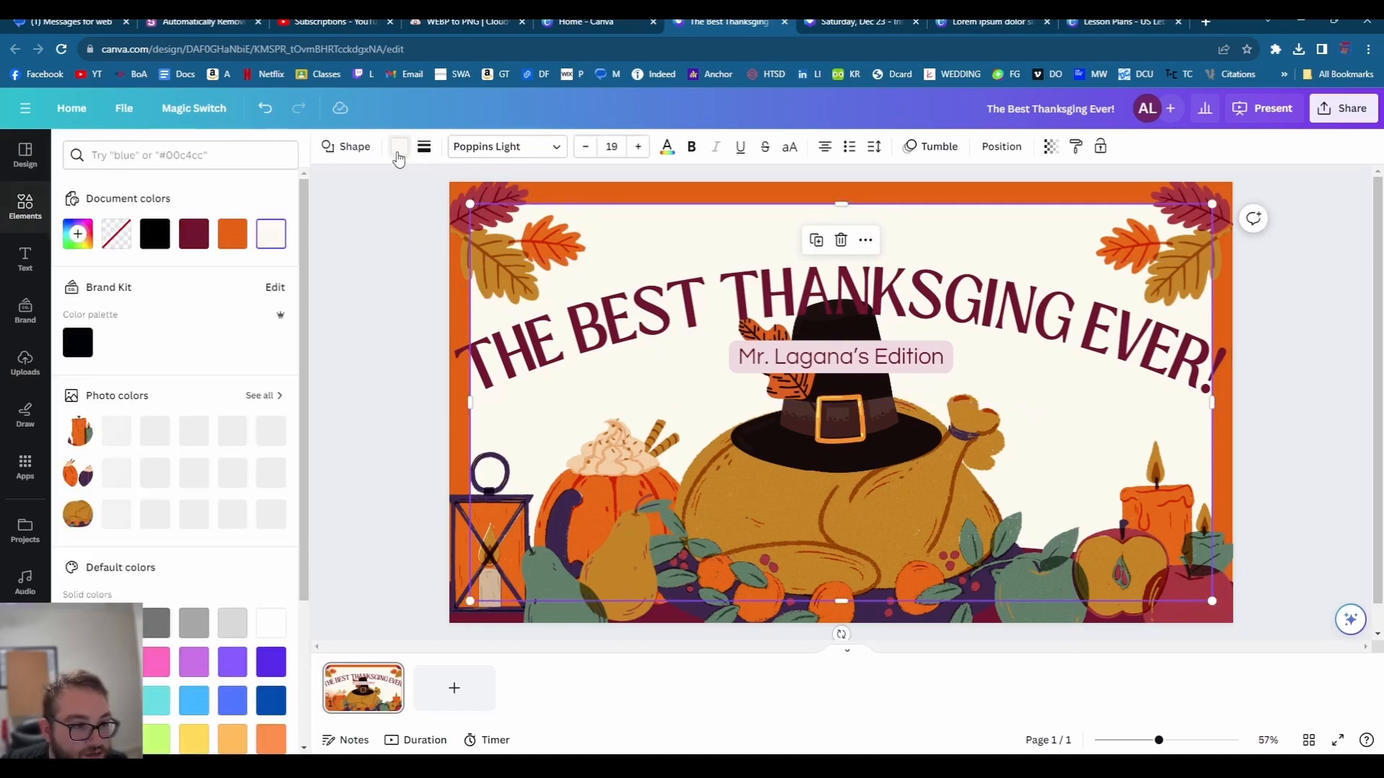
click(193, 233)
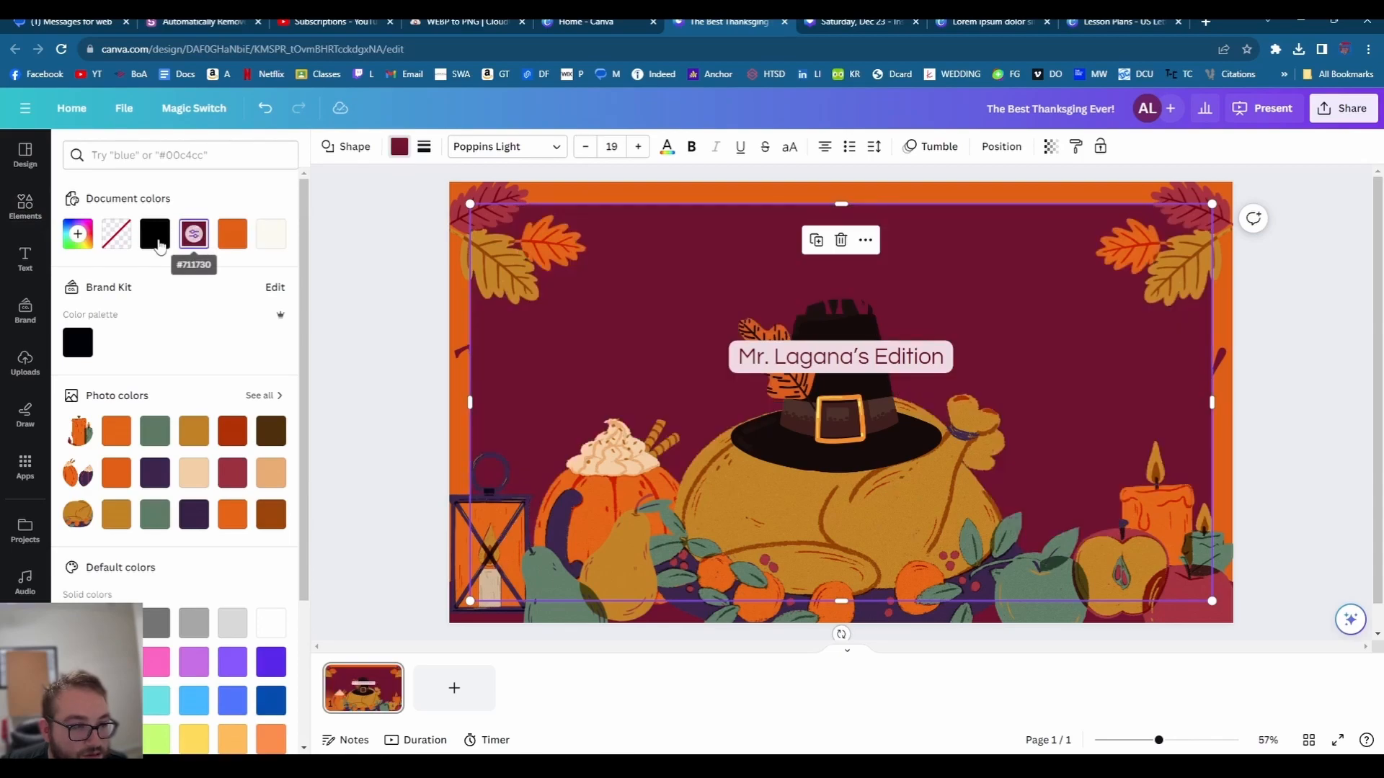
click(271, 238)
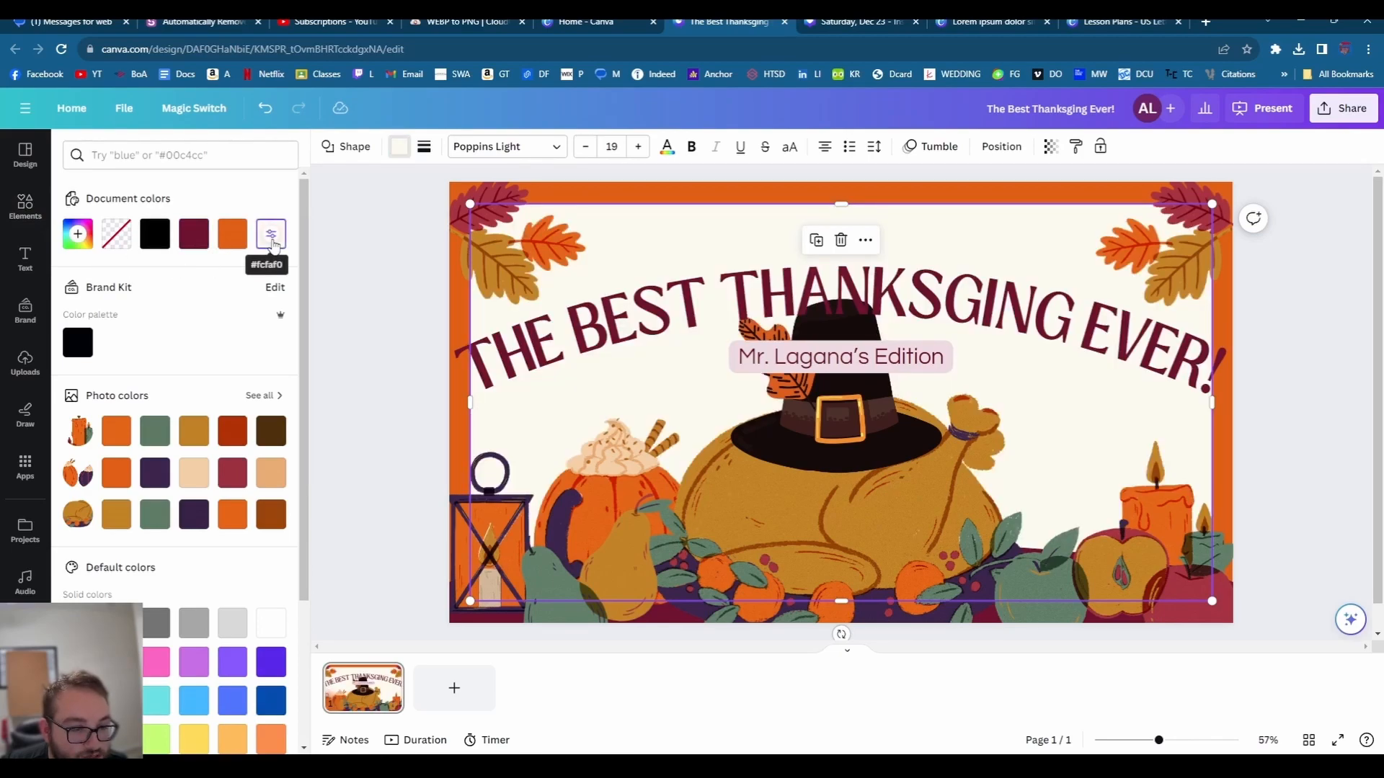
click(120, 241)
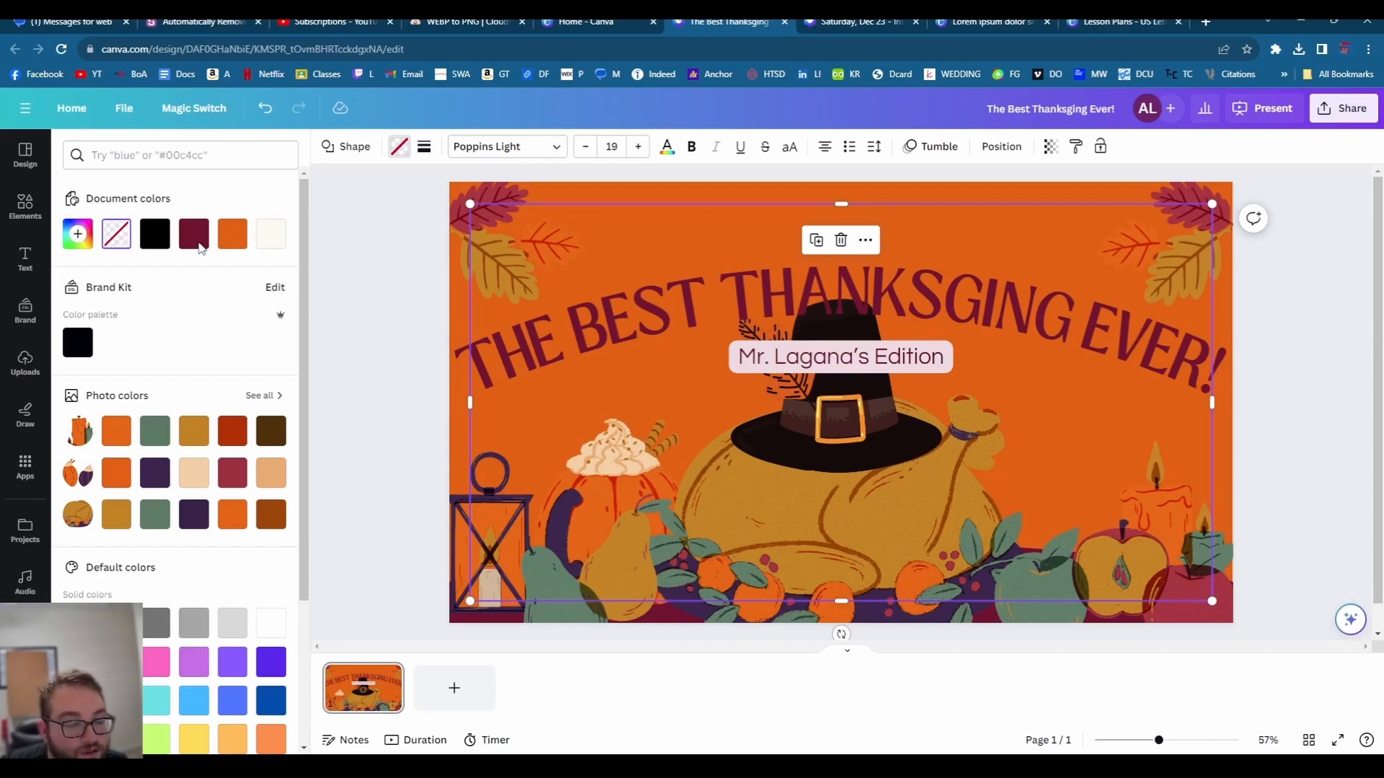
click(354, 273)
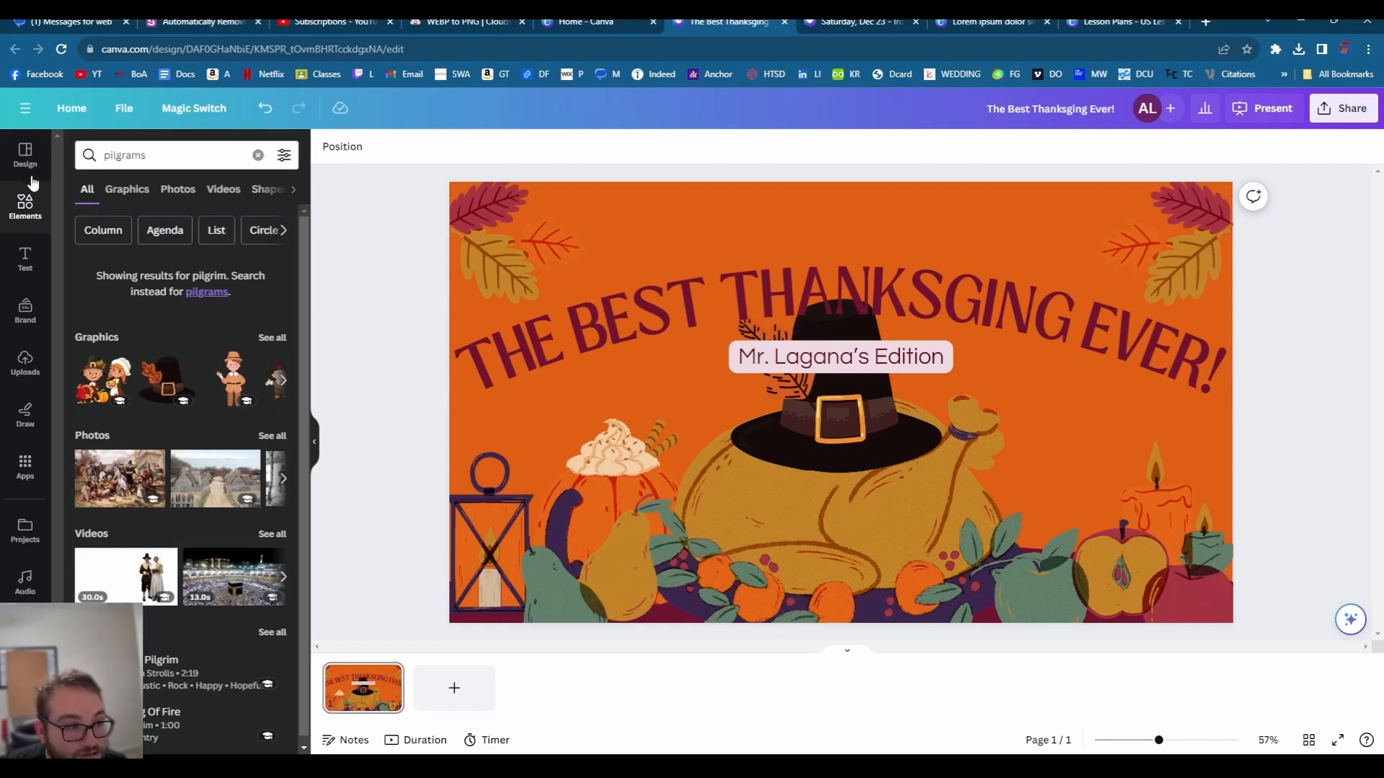
click(26, 154)
- Find the Halloween Quiz template among the Thanksgiving designs and apply its title page
scroll(206, 423, down, 5)
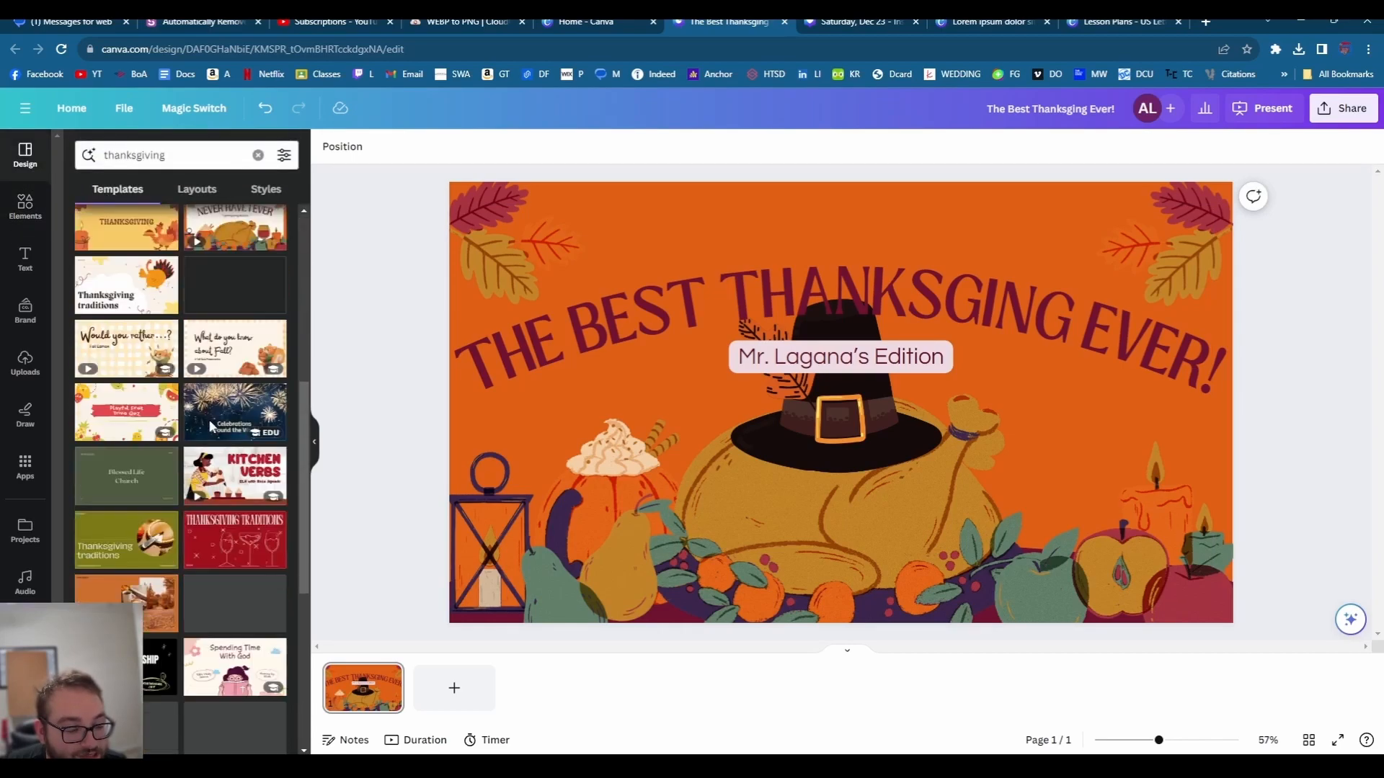
scroll(209, 427, down, 1)
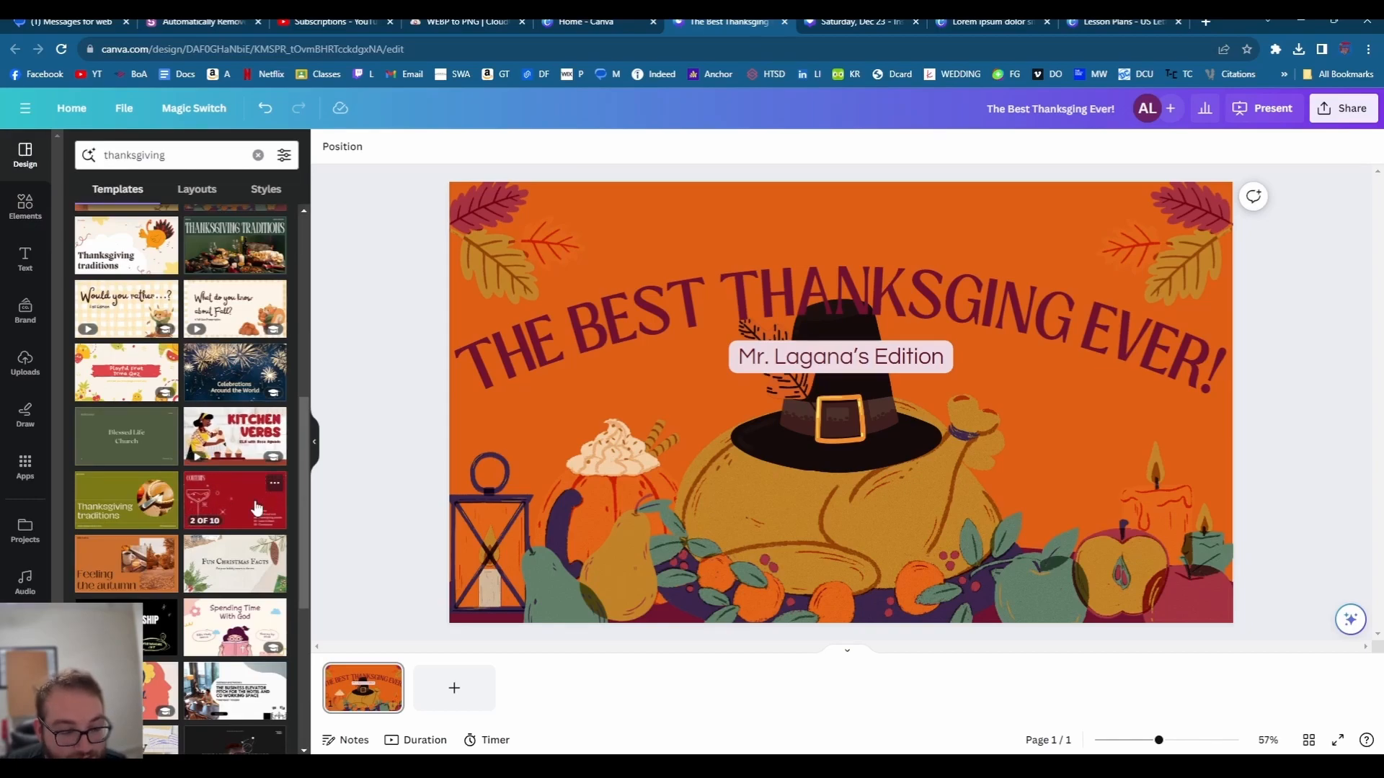
scroll(264, 504, down, 5)
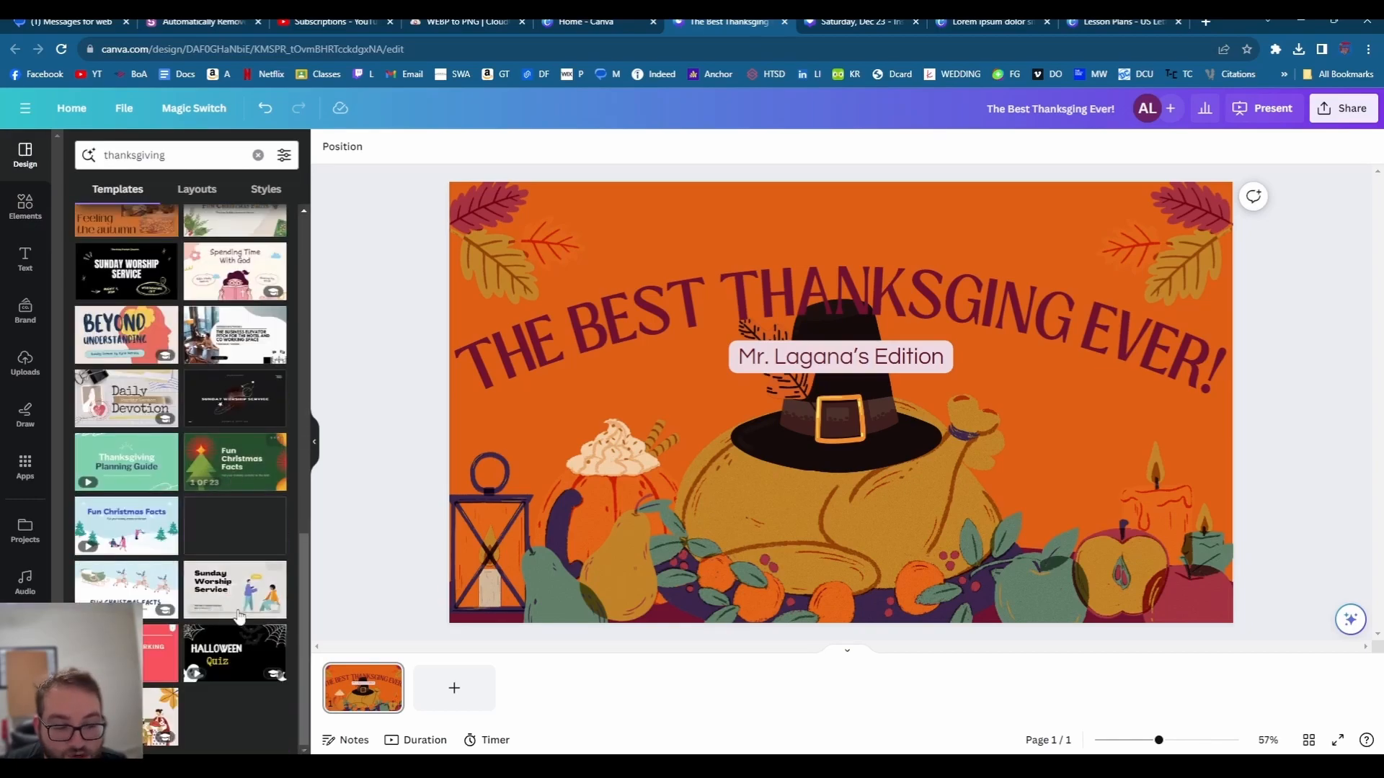
click(231, 649)
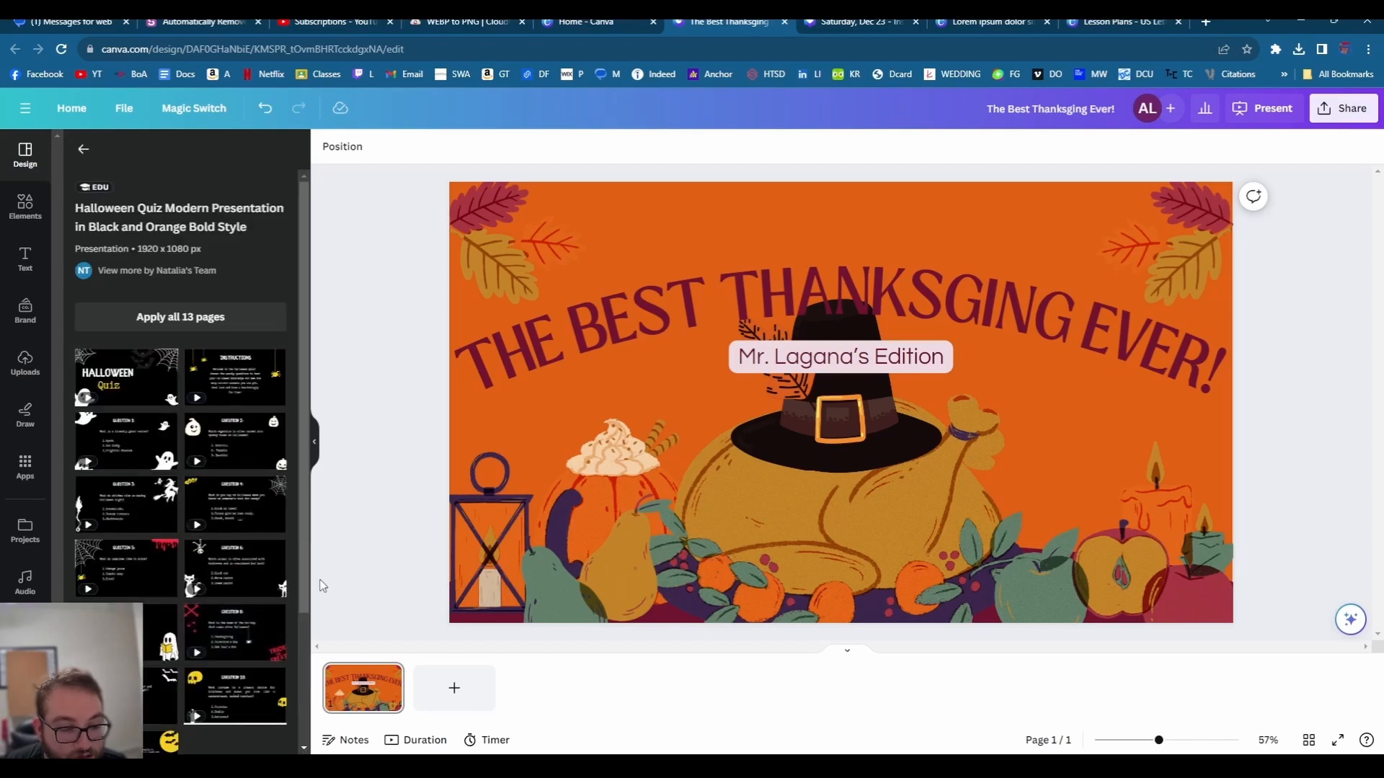
click(122, 371)
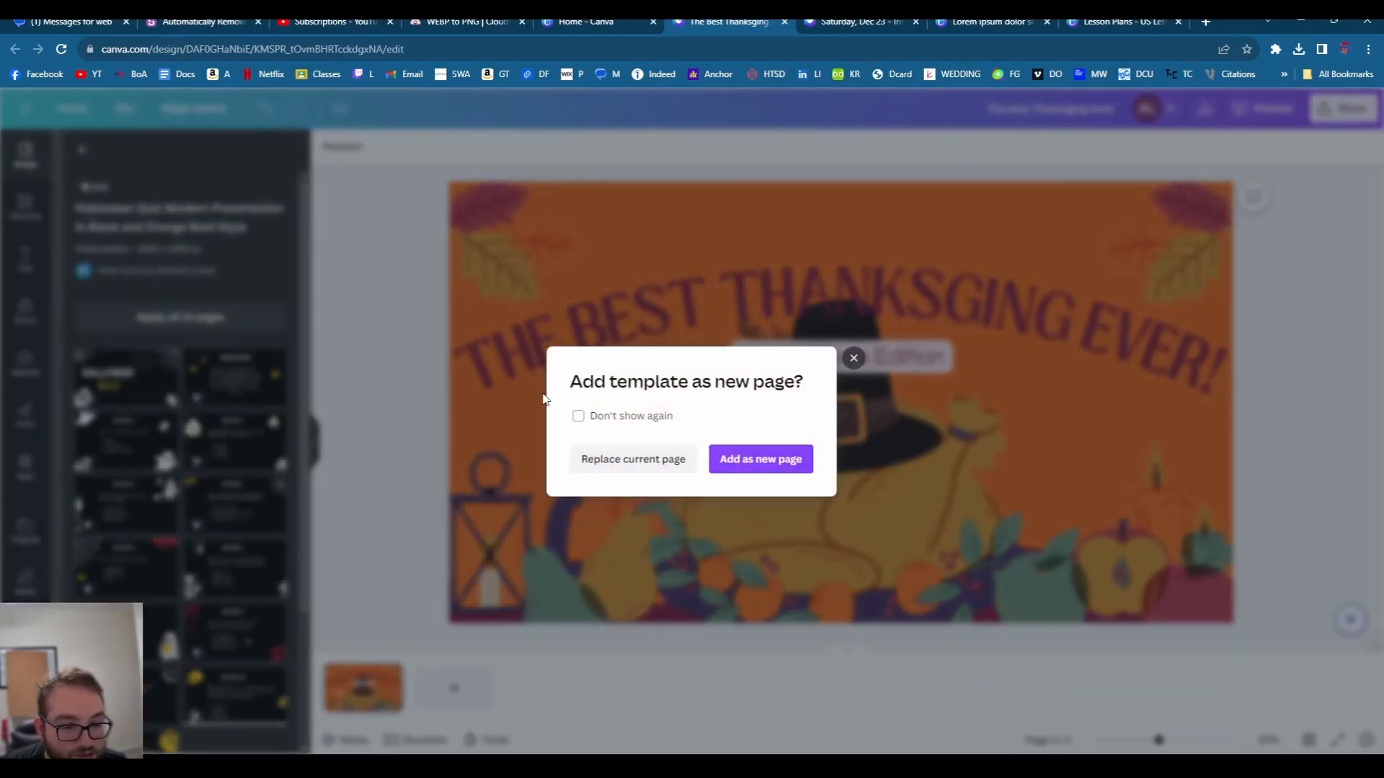
- Replace the current slide with the Halloween Quiz title page and begin overwriting HALLOWEEN with 'THANKSGIVI'
click(653, 451)
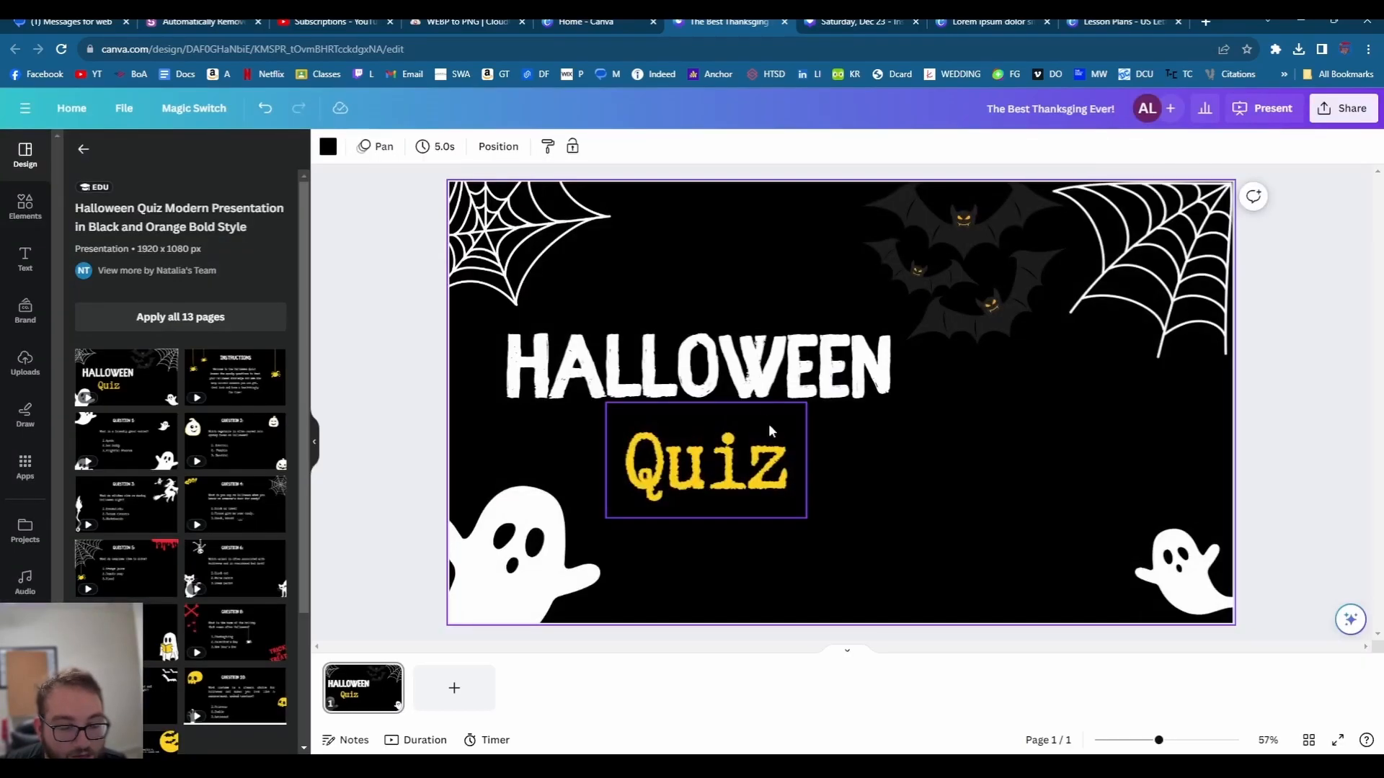
click(868, 346)
double_click(867, 346)
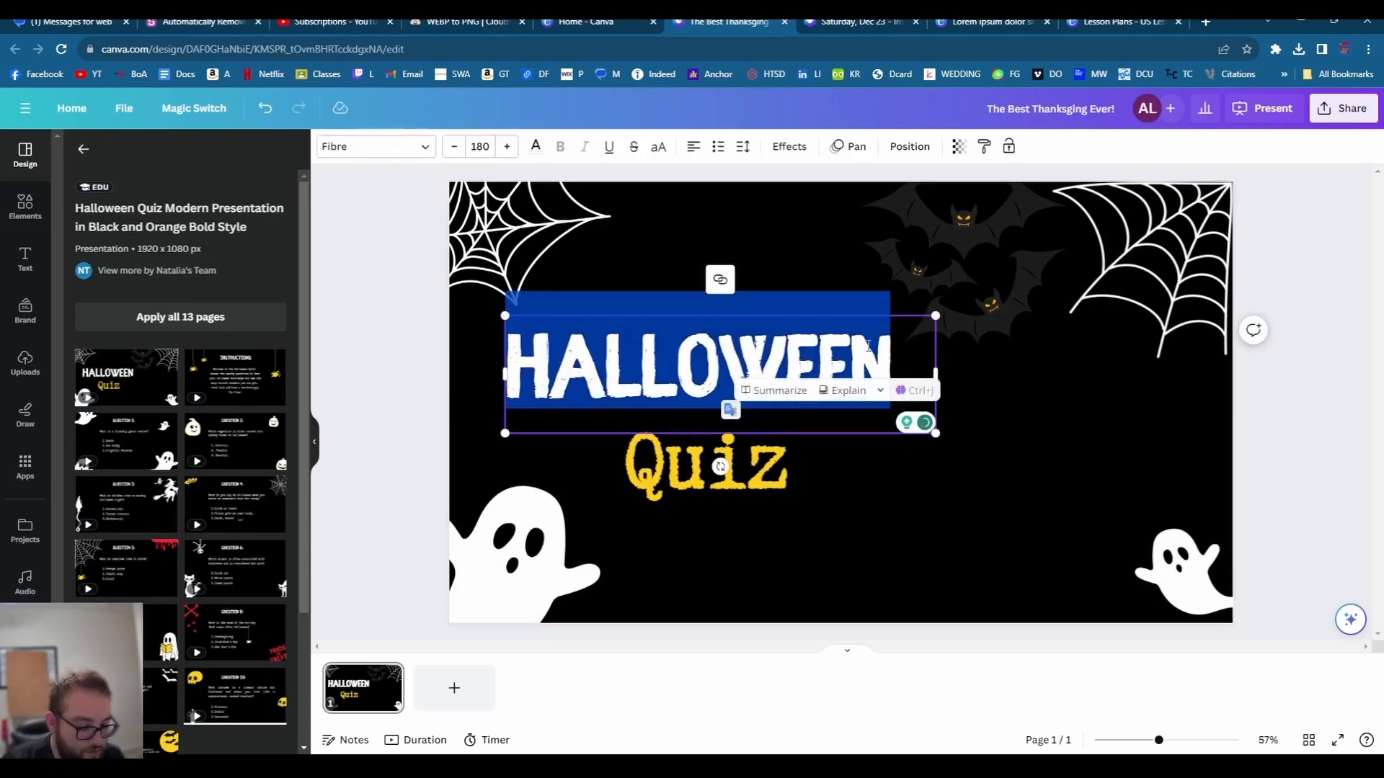
text(THANKS)
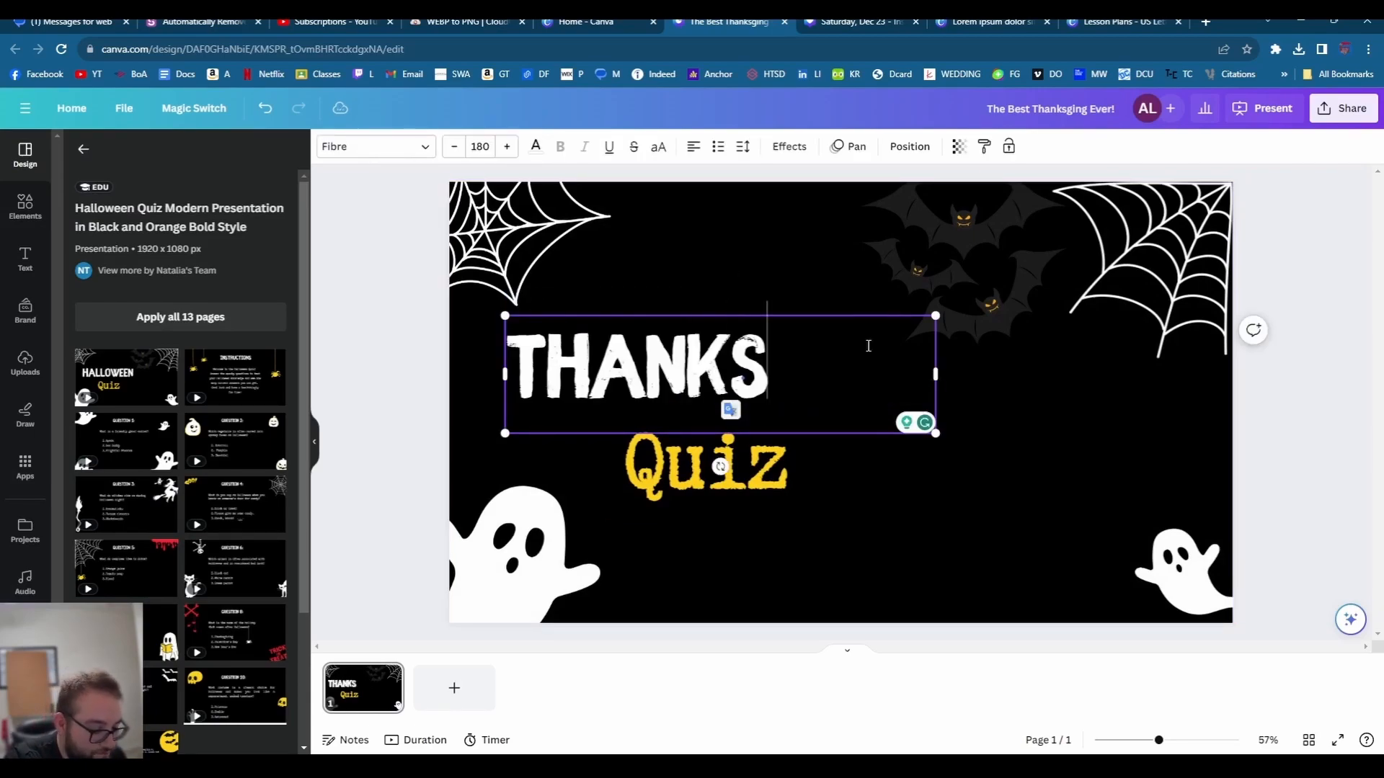
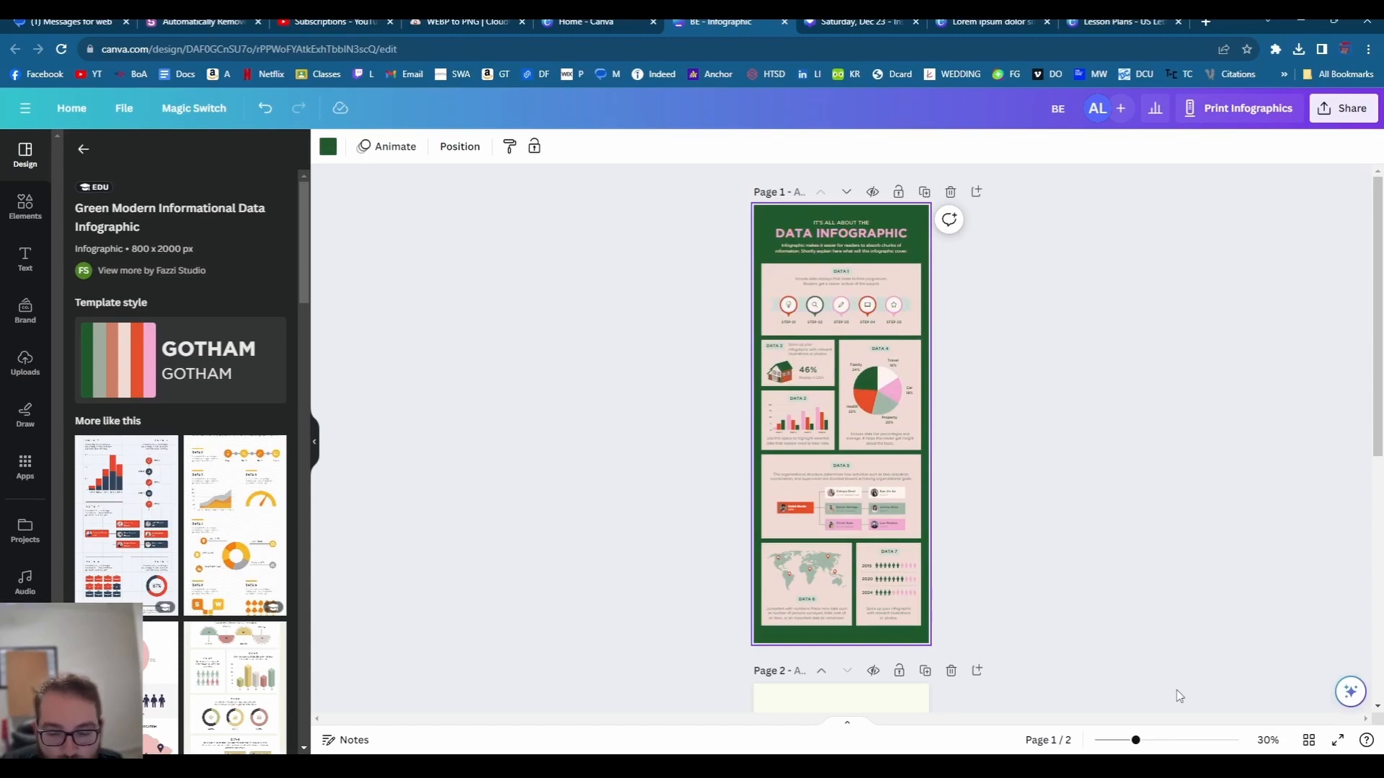
- Zoom the green data infographic to 72%, scroll through its sections, then return to the 'data' template results
click(1166, 740)
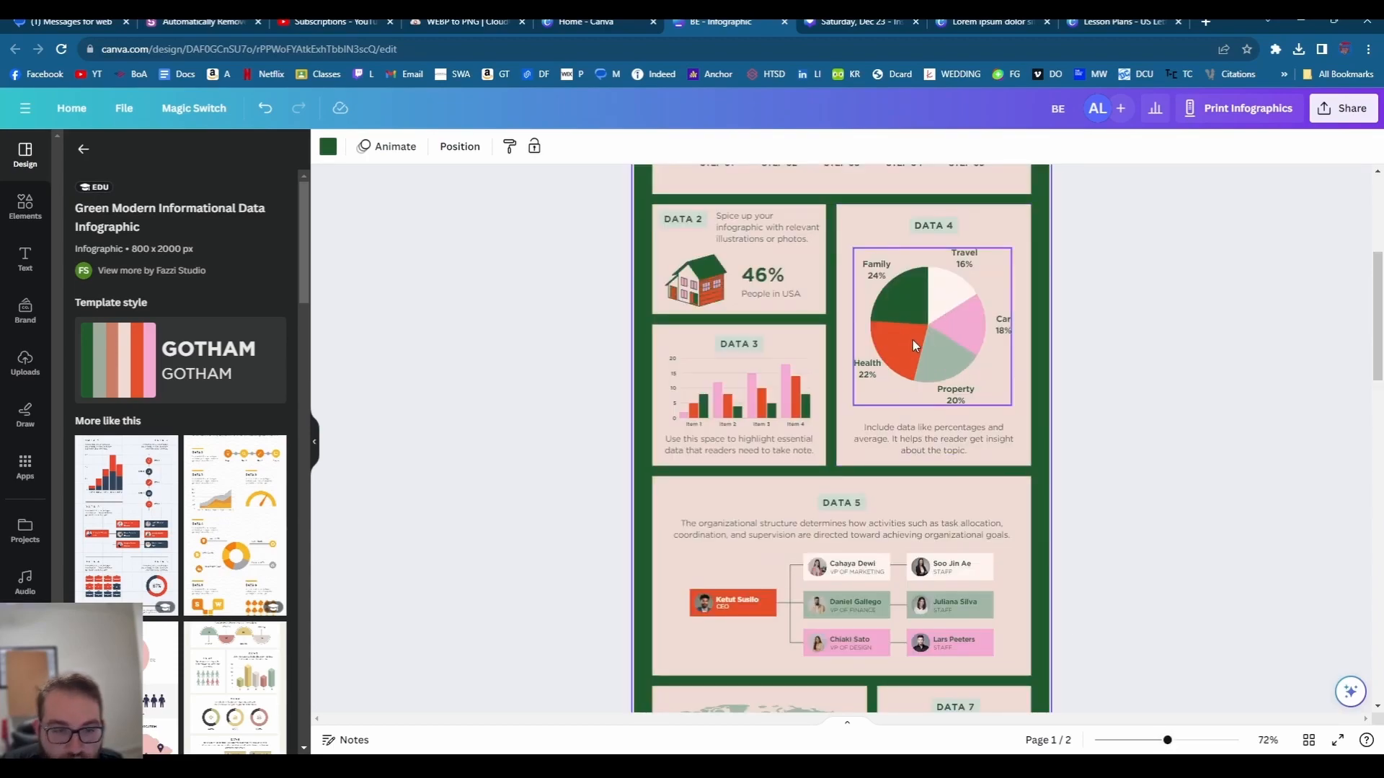
scroll(913, 345, up, 2)
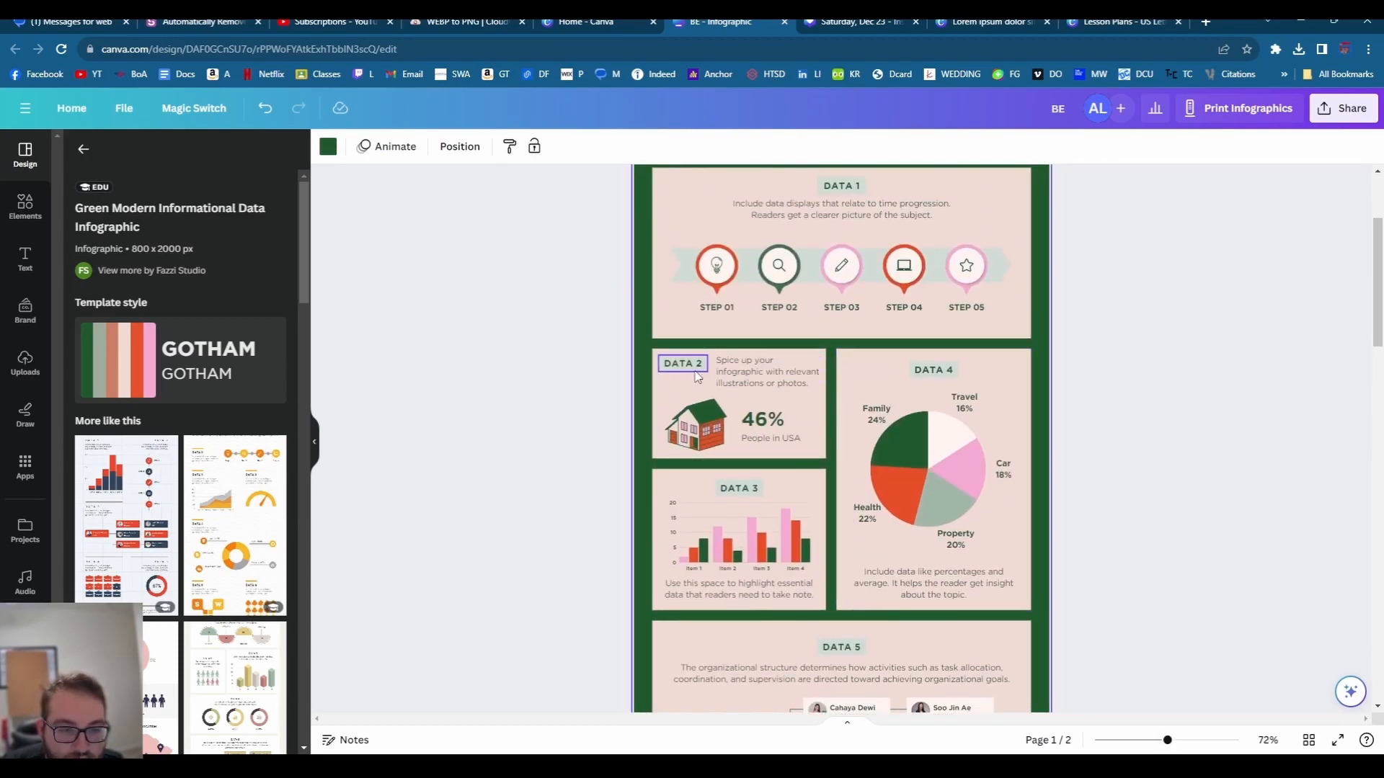
scroll(697, 376, up, 1)
scroll(782, 464, down, 2)
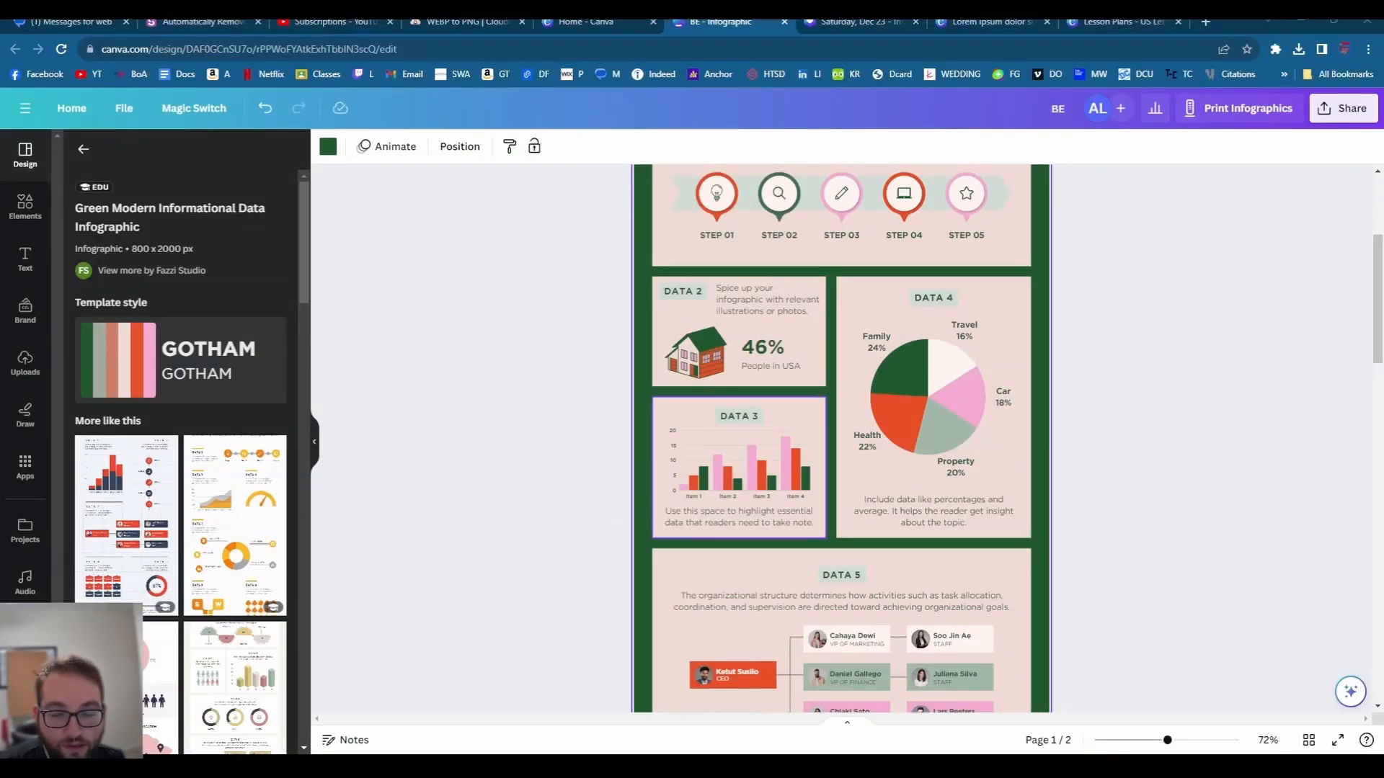
click(598, 436)
scroll(860, 454, down, 6)
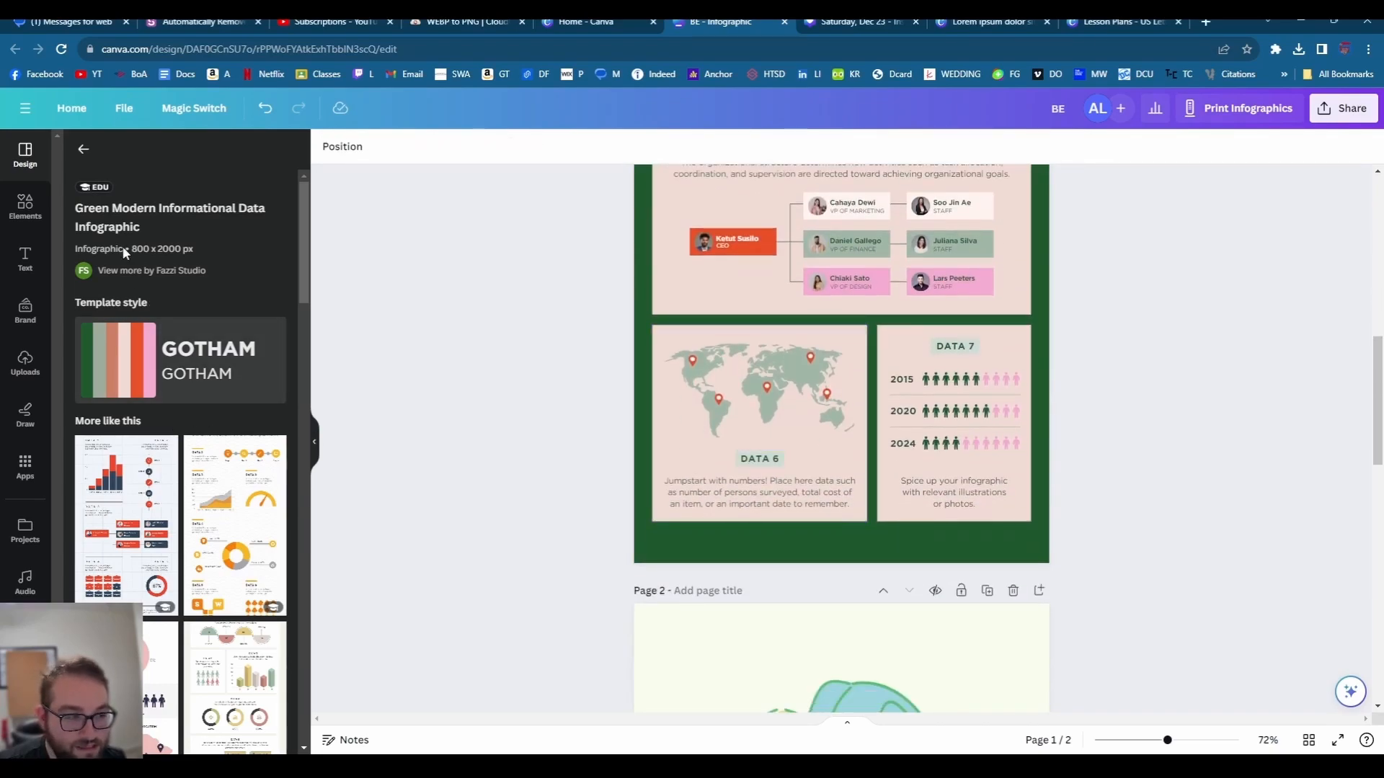
click(82, 151)
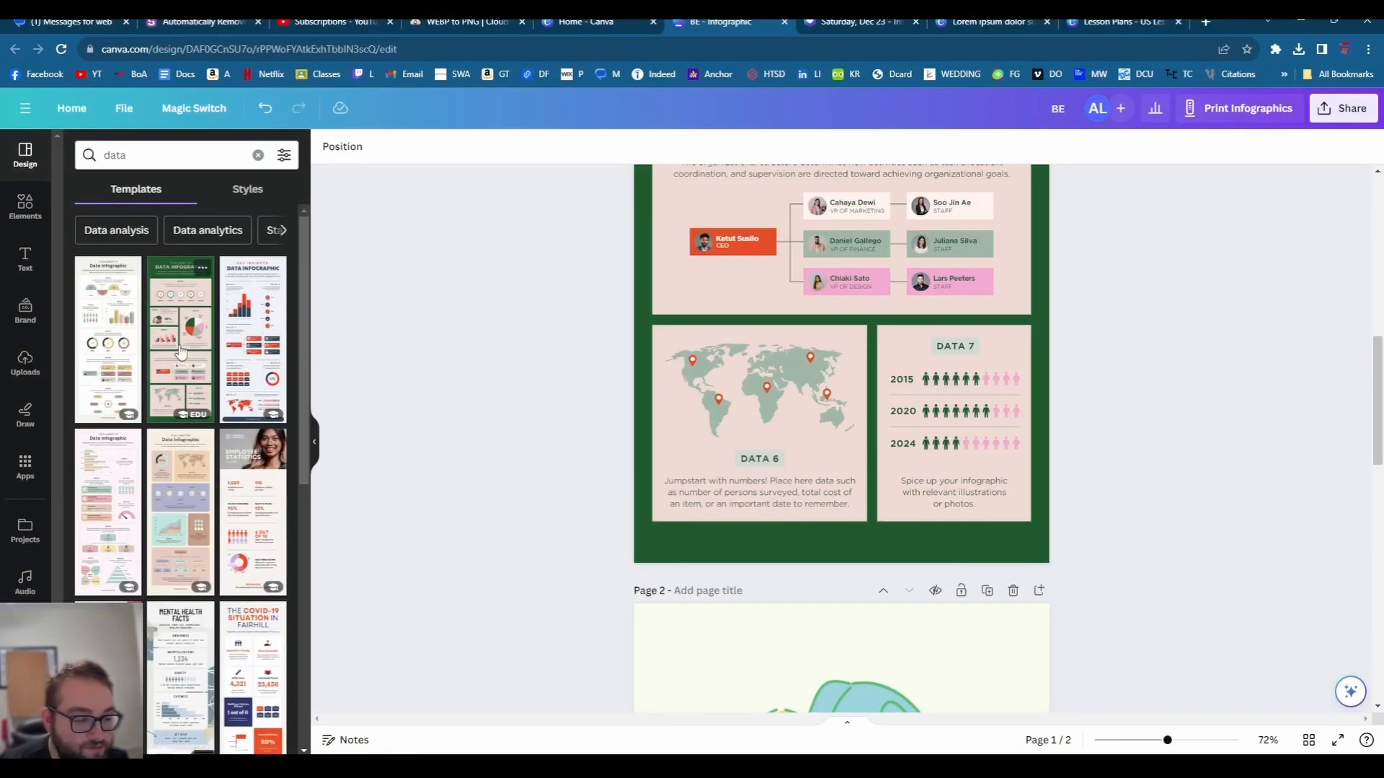
- Try several data infographic templates on page 1, including the green one and Gradient Mobile Banking
scroll(180, 353, down, 5)
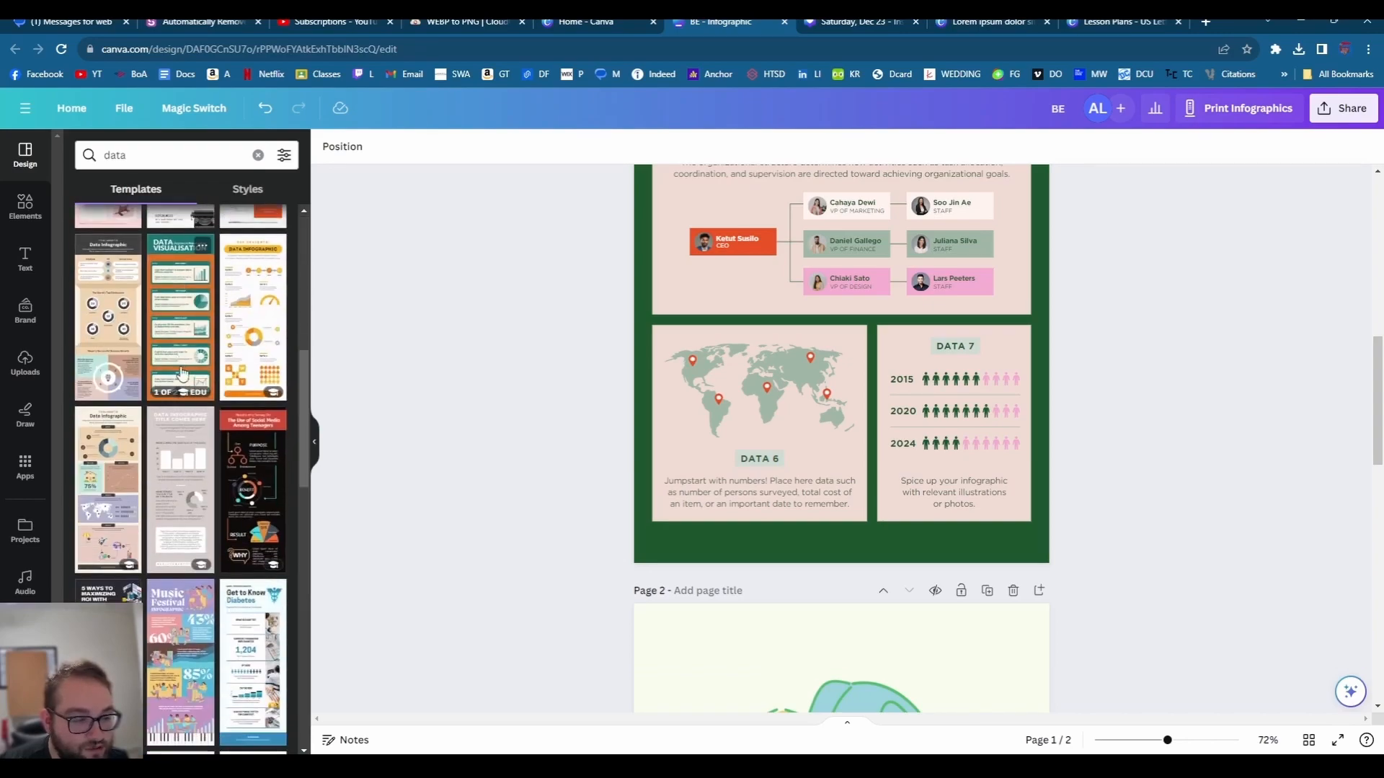
click(249, 483)
click(139, 537)
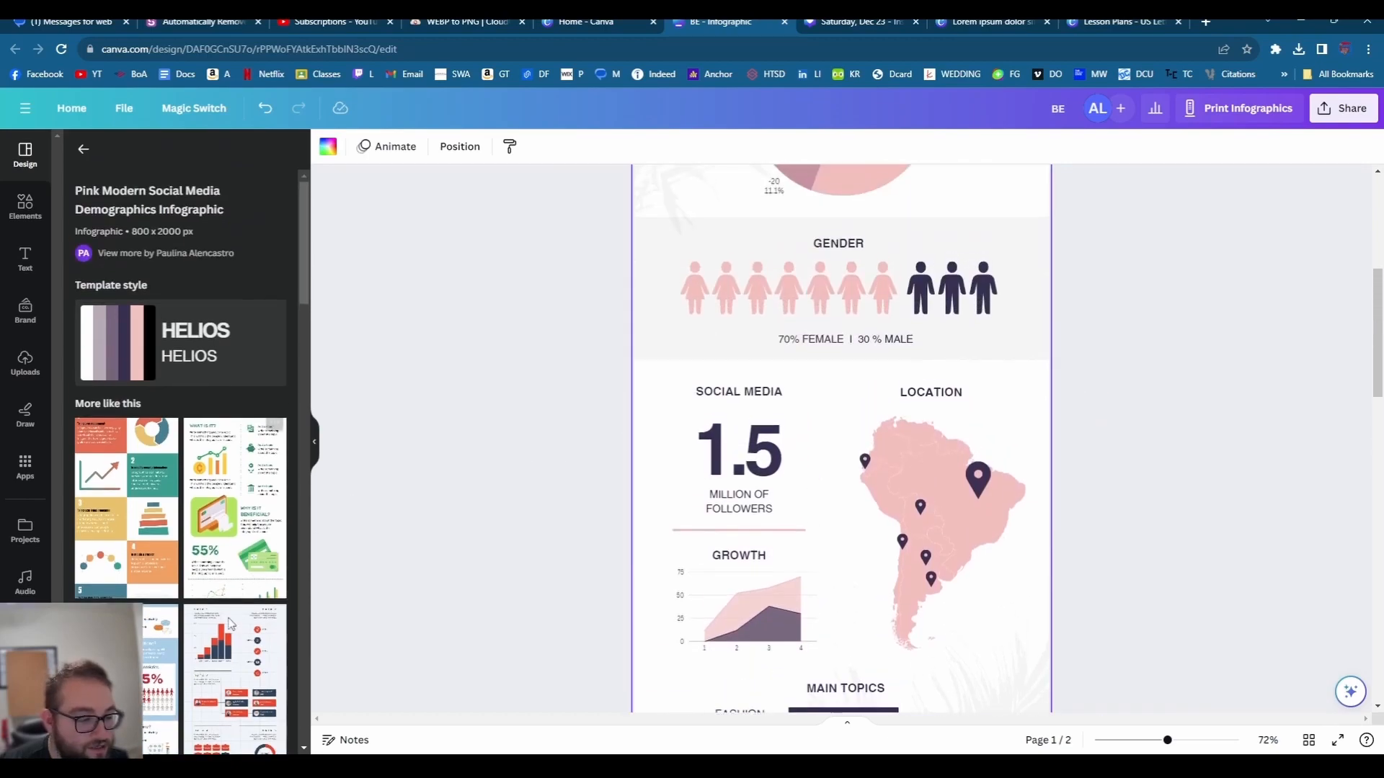
click(260, 630)
click(276, 545)
scroll(276, 545, down, 10)
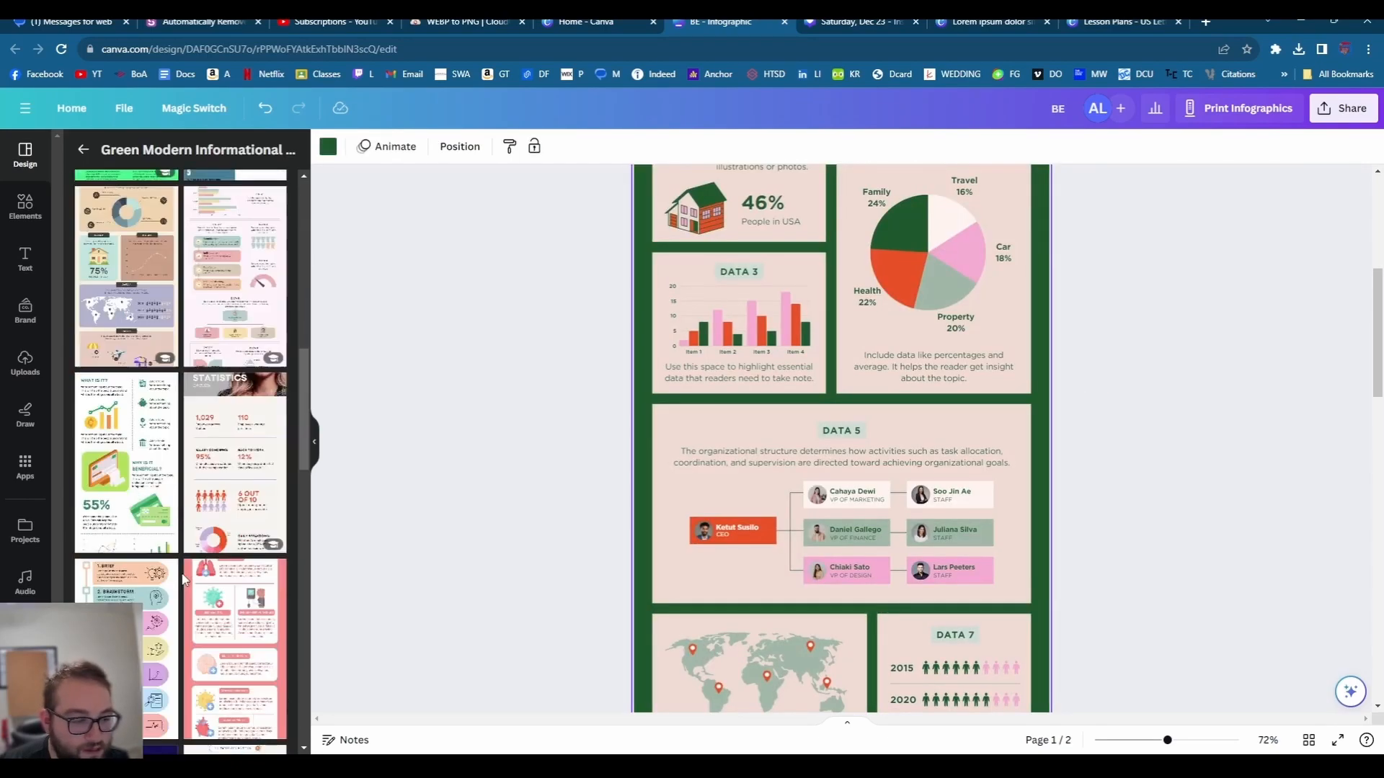
click(163, 375)
- Apply the Multicolor Illustrated Design Process Timeline Infographic to page 1 and check its dark background
scroll(257, 459, down, 5)
scroll(257, 459, down, 5)
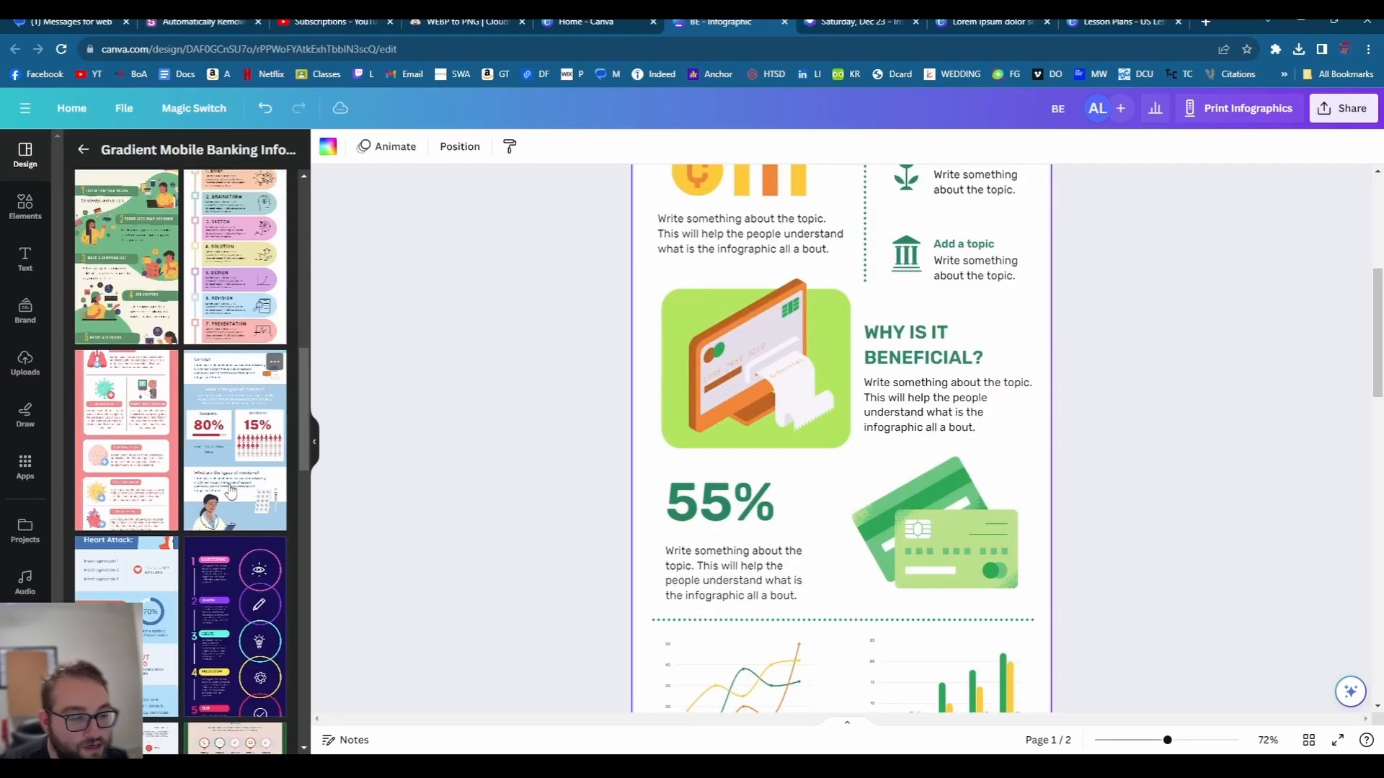
click(245, 649)
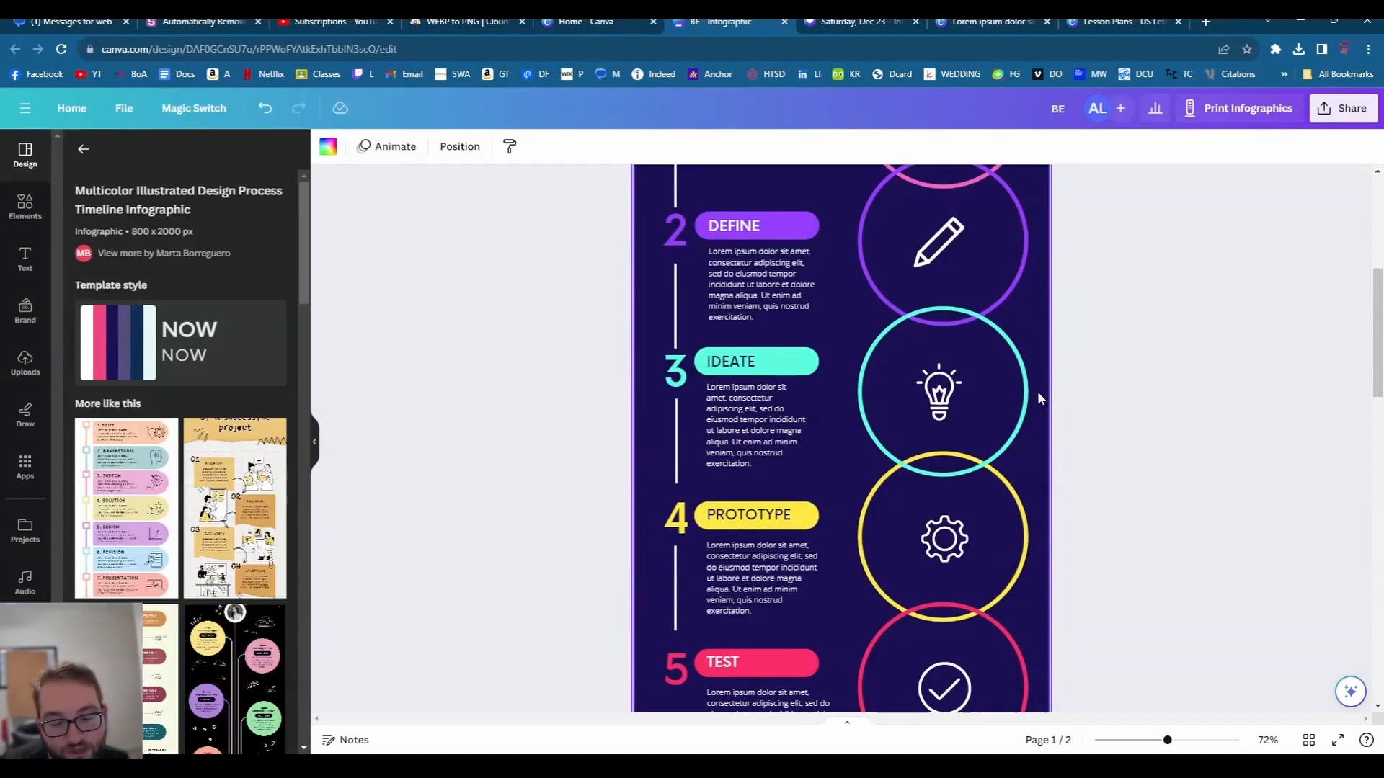
click(83, 149)
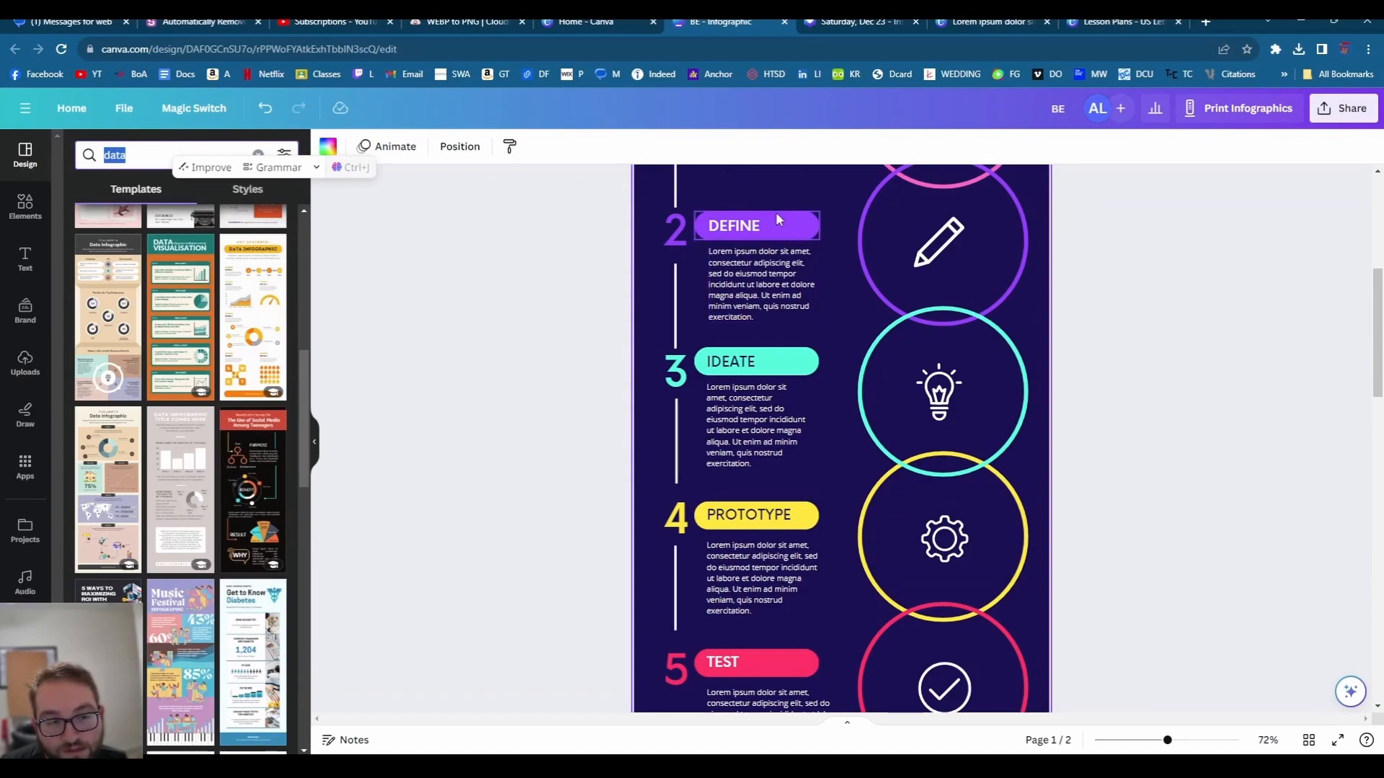
click(735, 171)
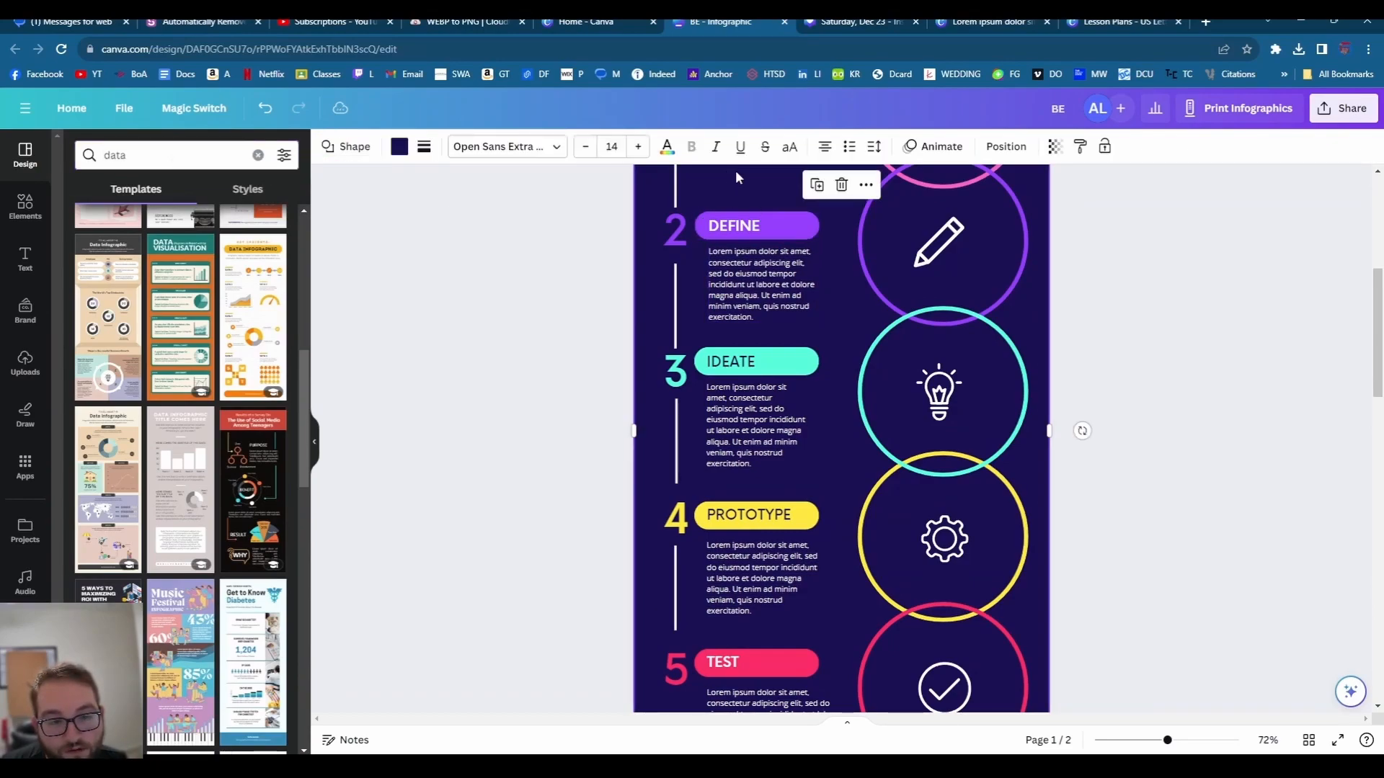
click(477, 309)
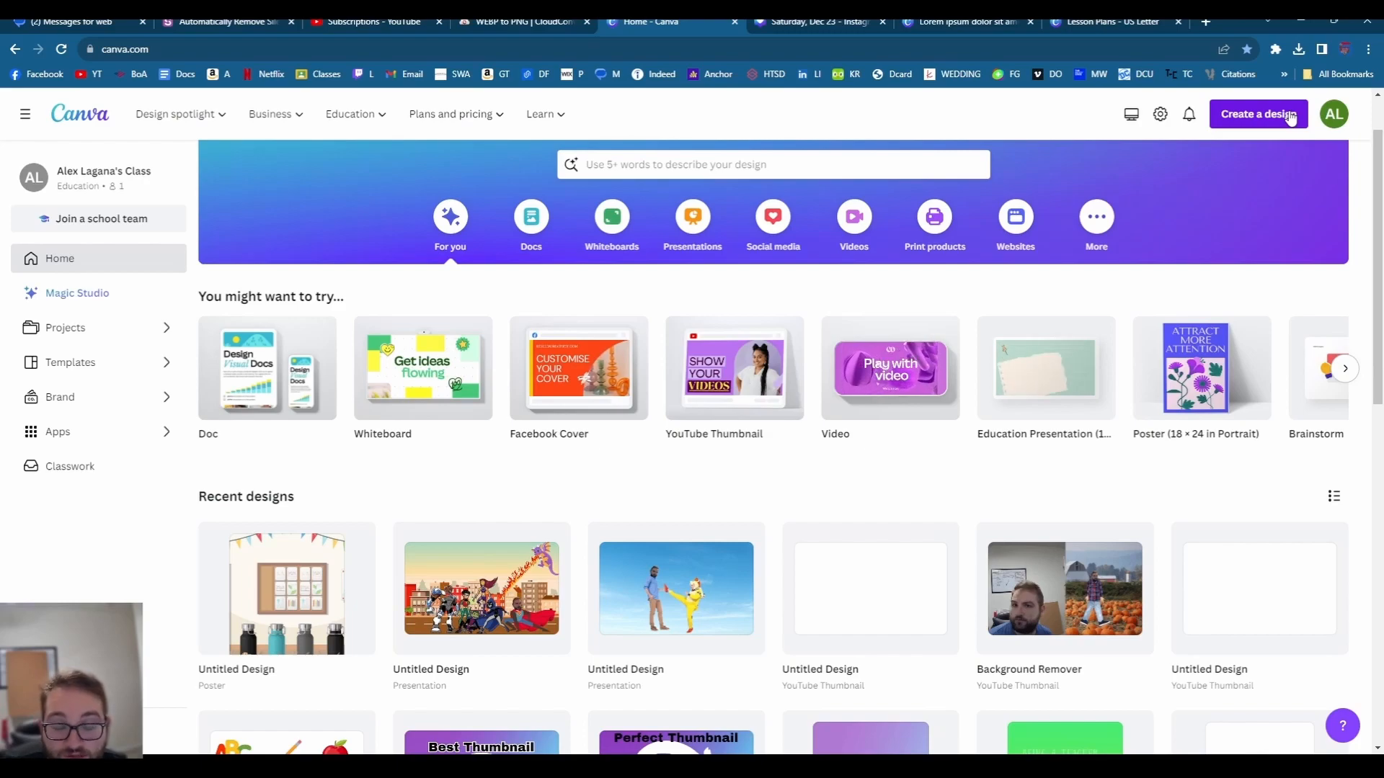
- Create a new Business Card (Landscape) design by searching 'Business' in Create a design
click(1290, 118)
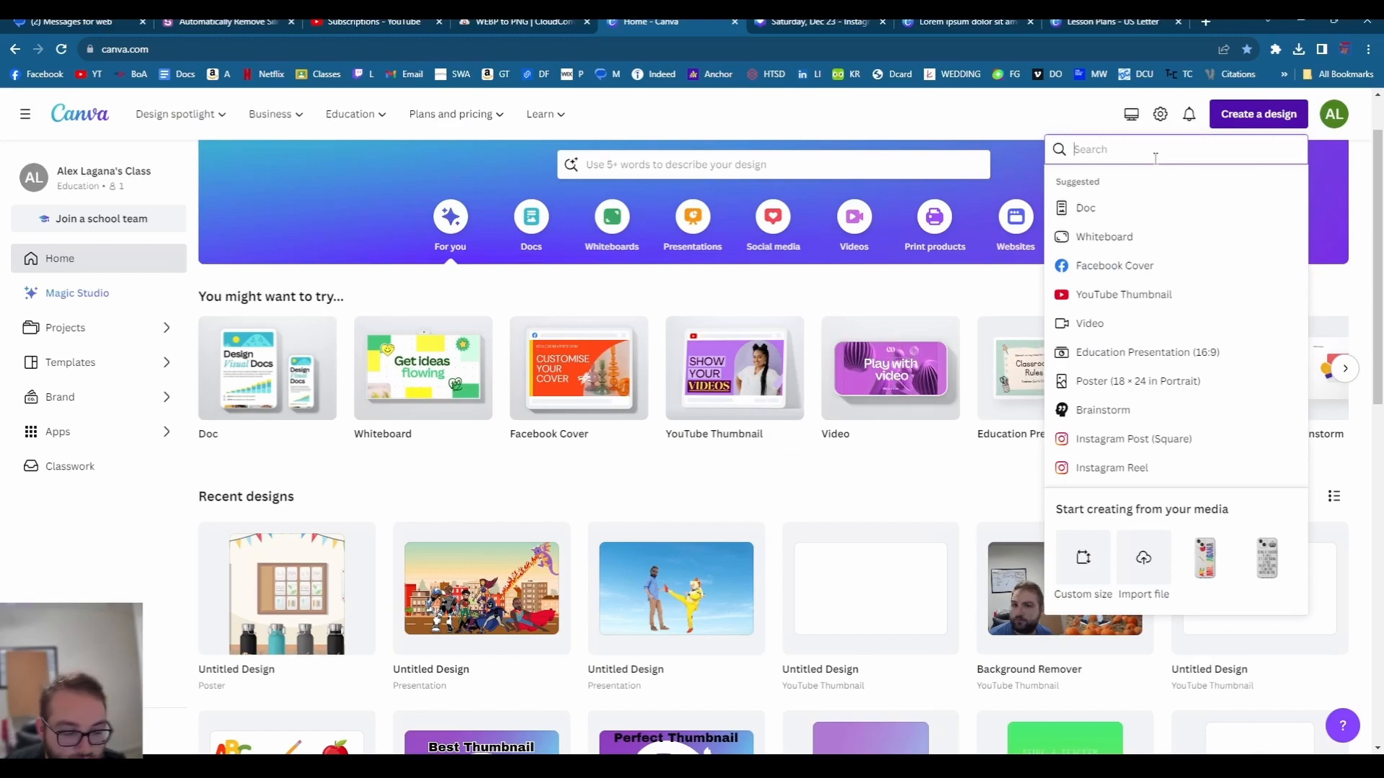
text(Business)
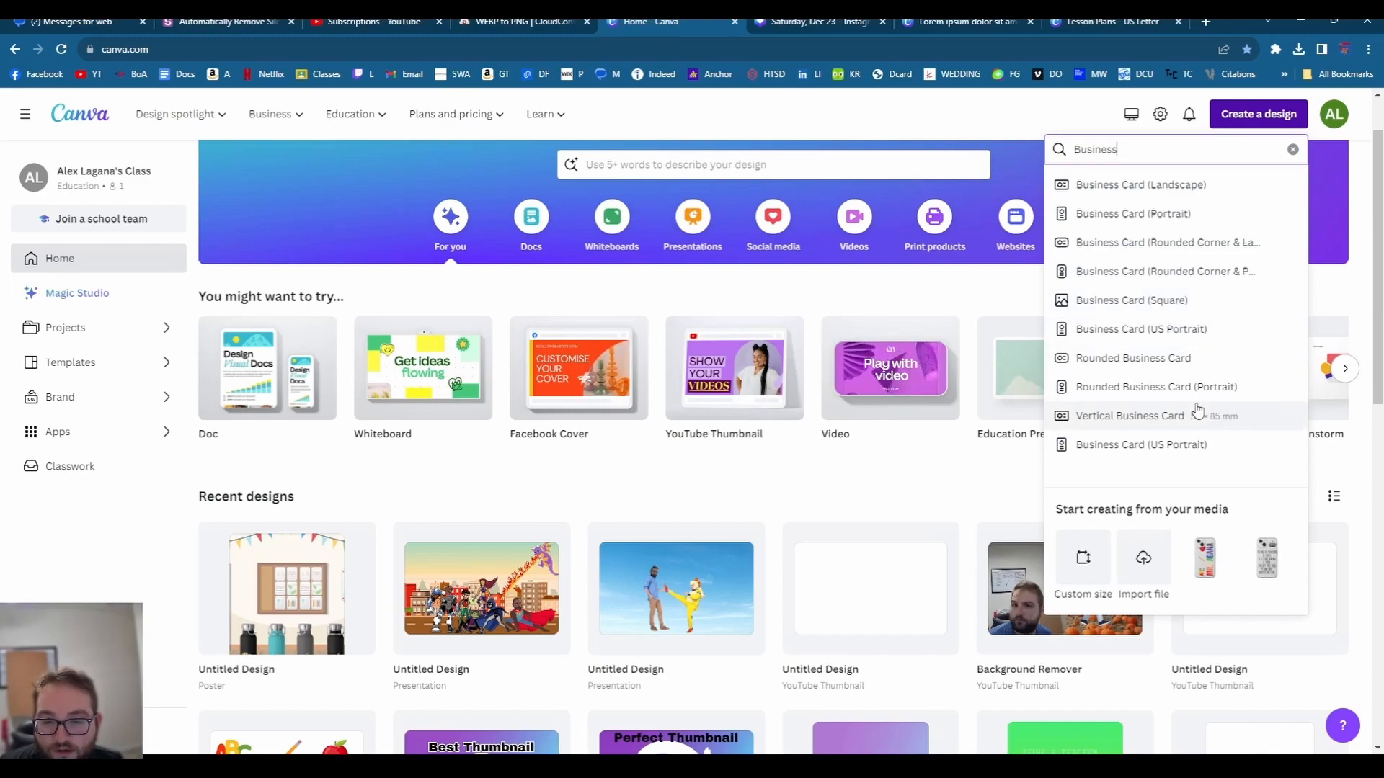
scroll(1198, 410, down, 1)
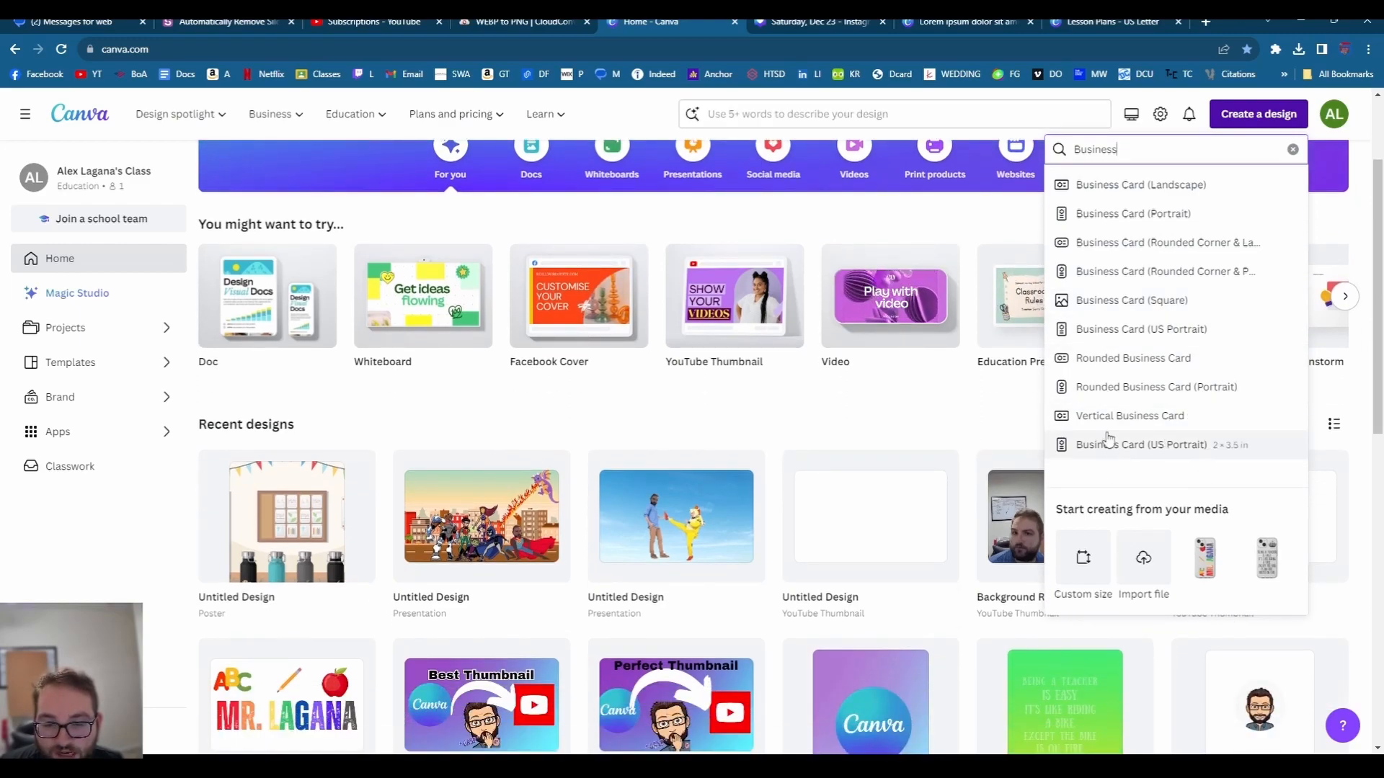
scroll(1141, 413, up, 2)
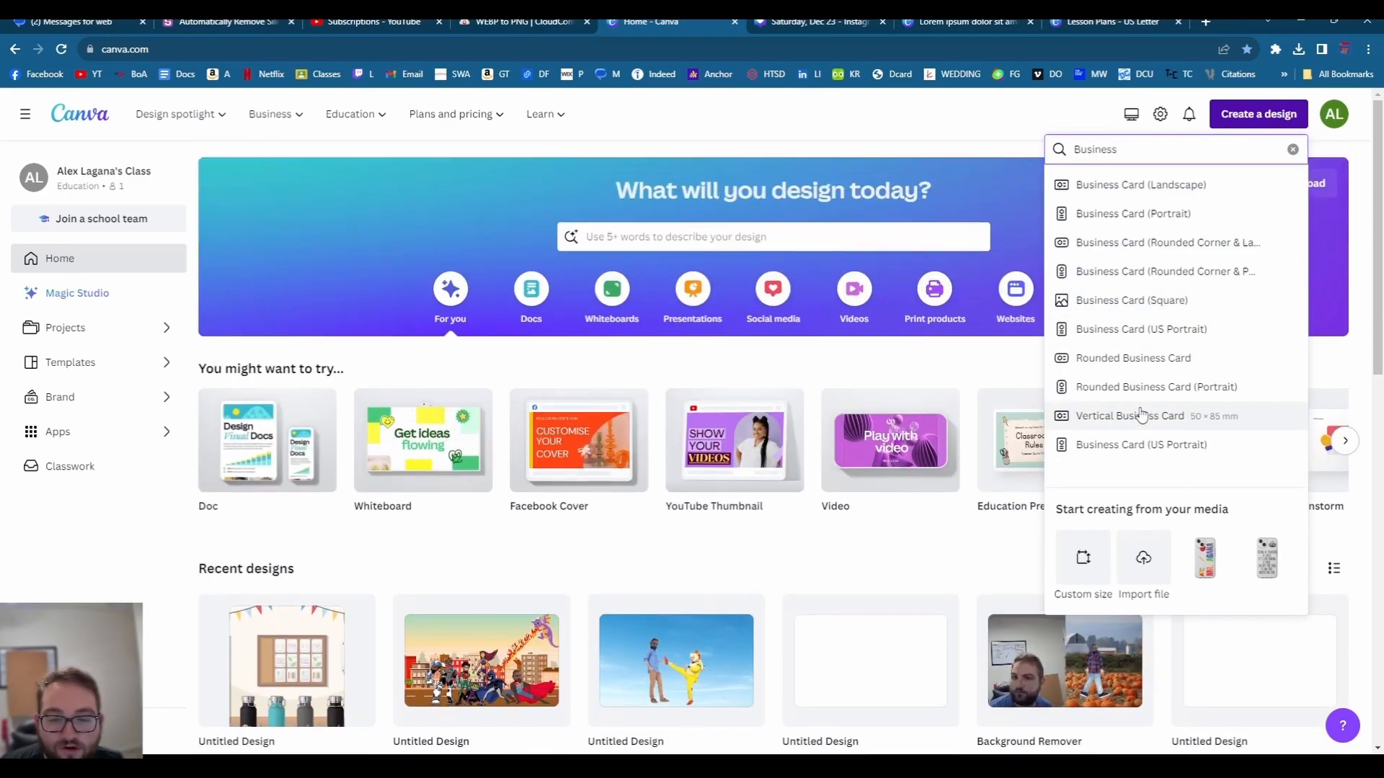
click(1159, 187)
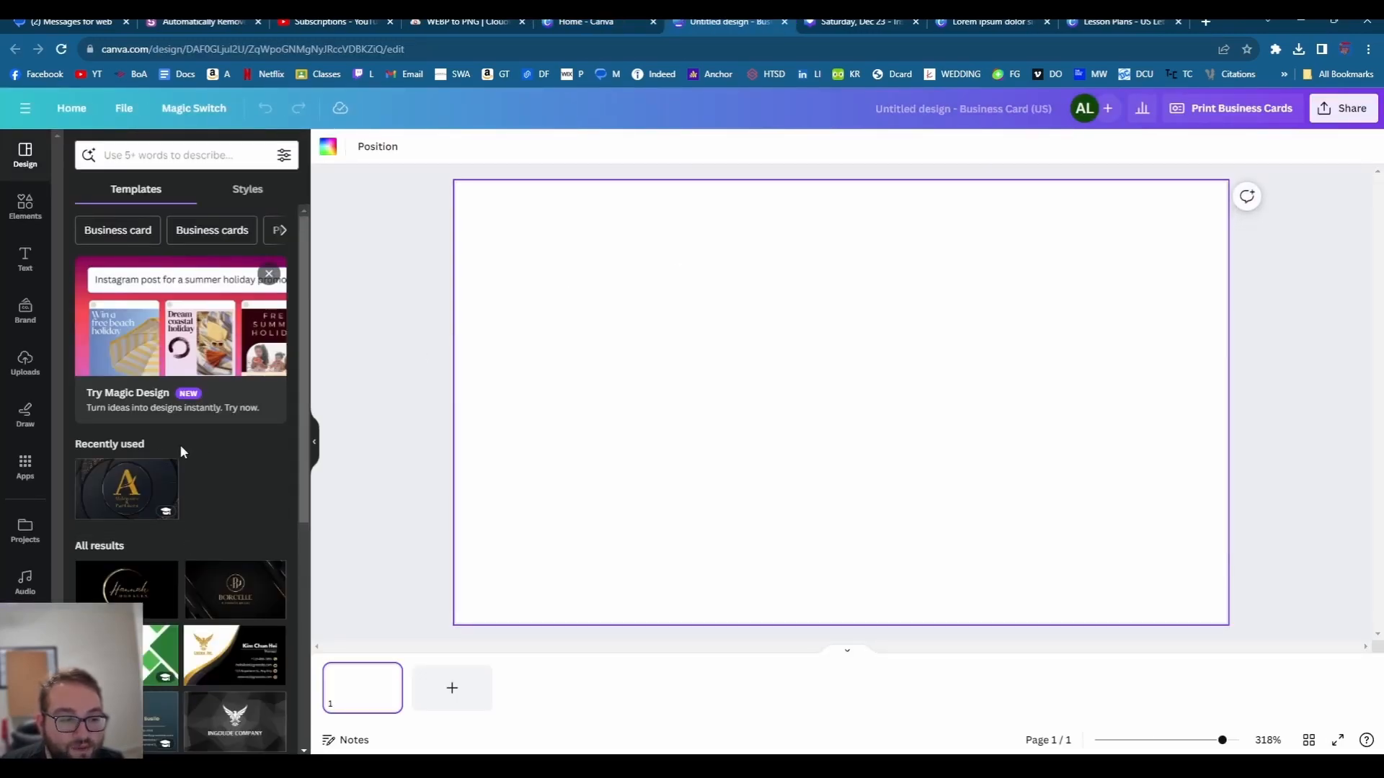
- Apply the Black & Gold Elegant Business Card front to the blank card and nudge its gold A logo up
click(115, 490)
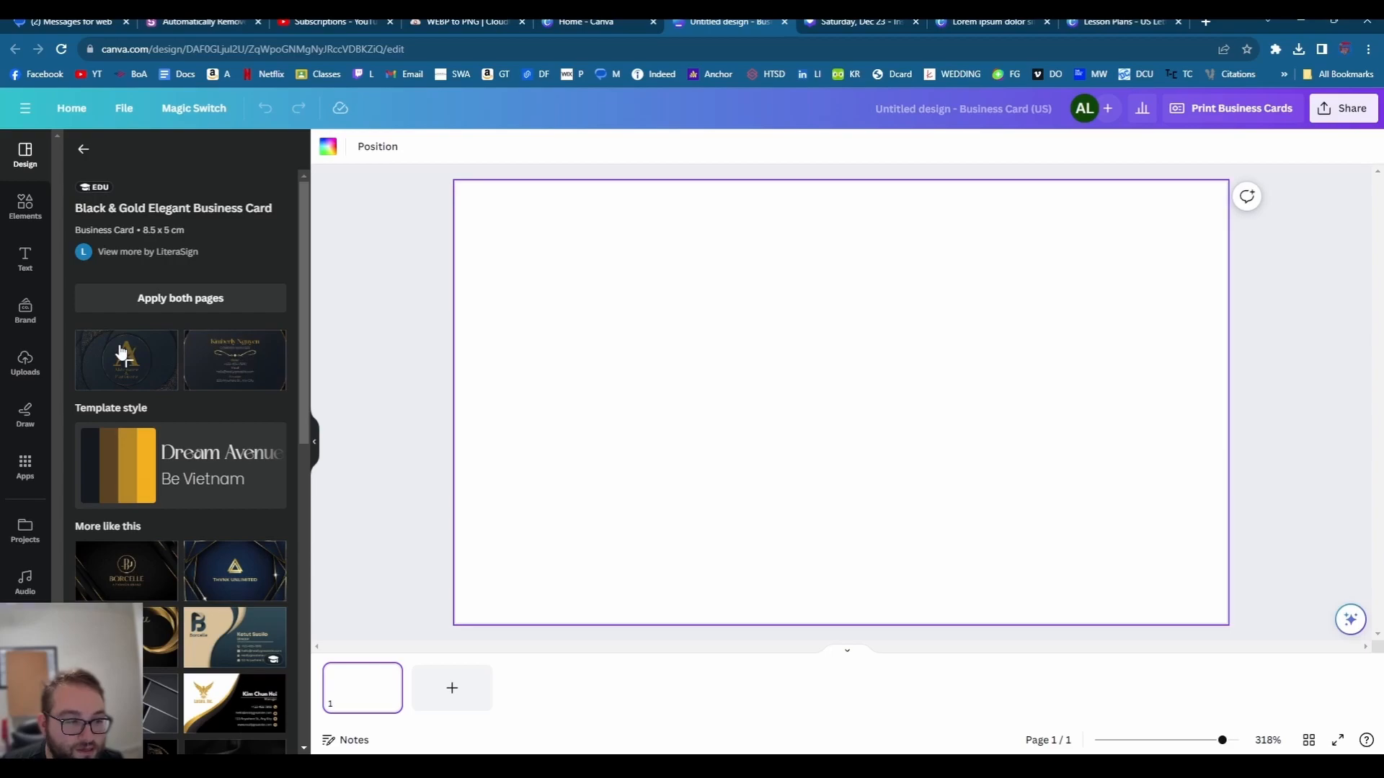
click(122, 353)
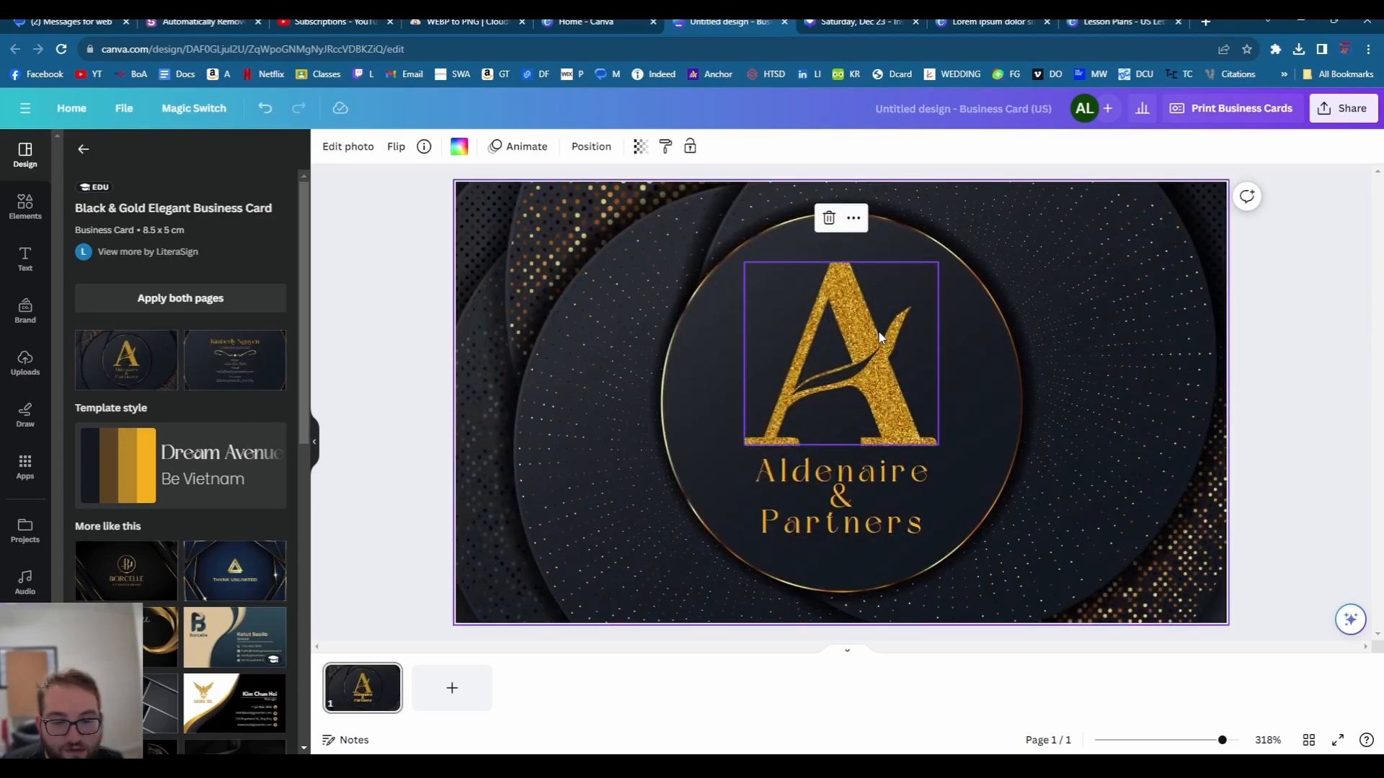
drag(880, 335, 869, 303)
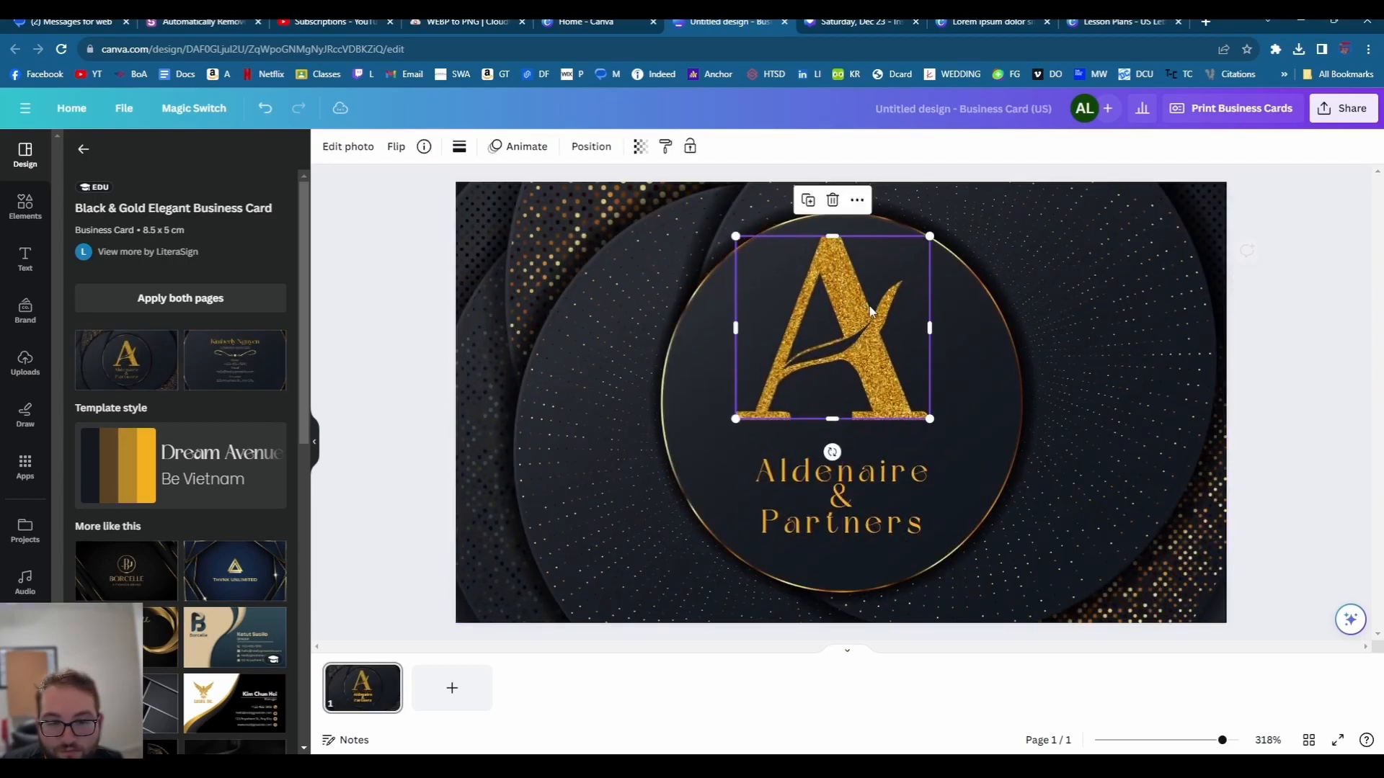
- Replace the company name with the teacher's name and 'Legenary Superstars' on two lines, widening the text box
click(861, 477)
click(862, 477)
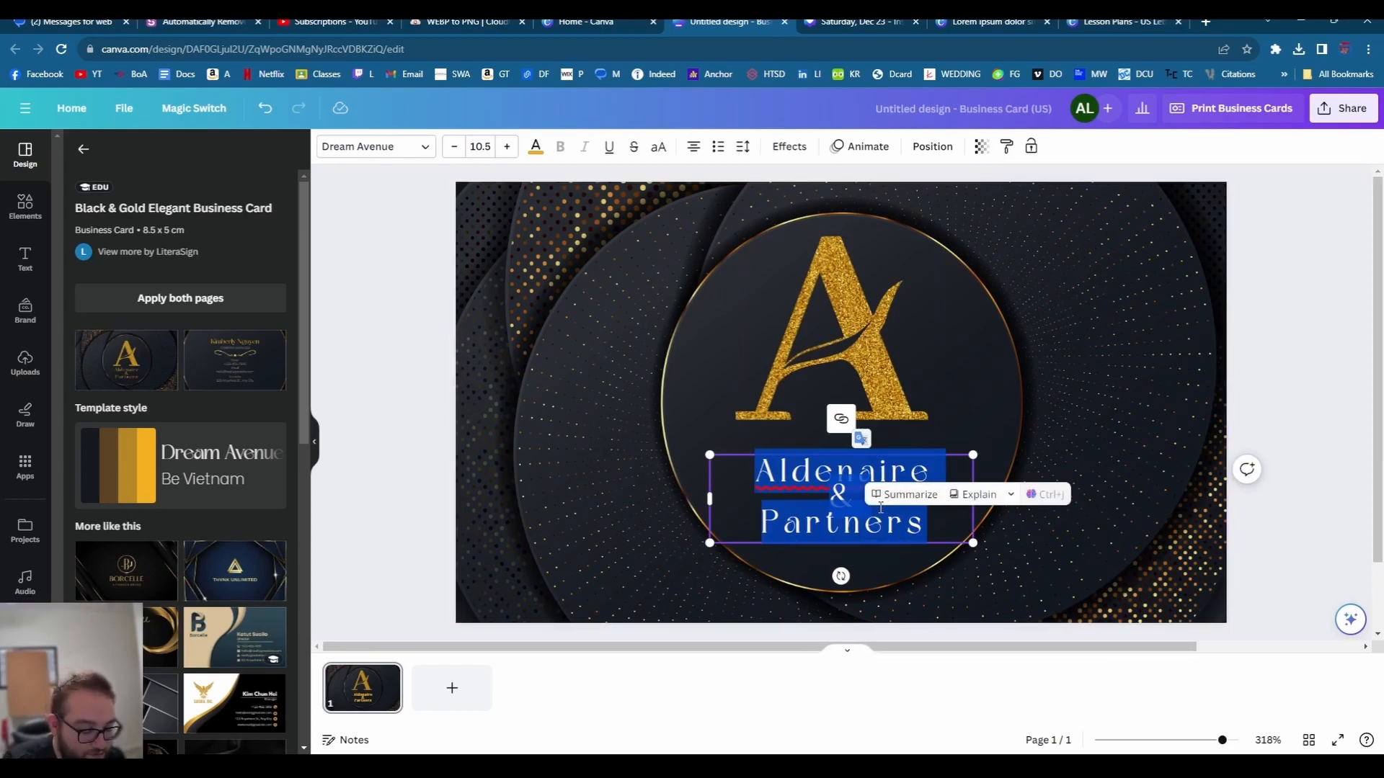
key(BackSpace)
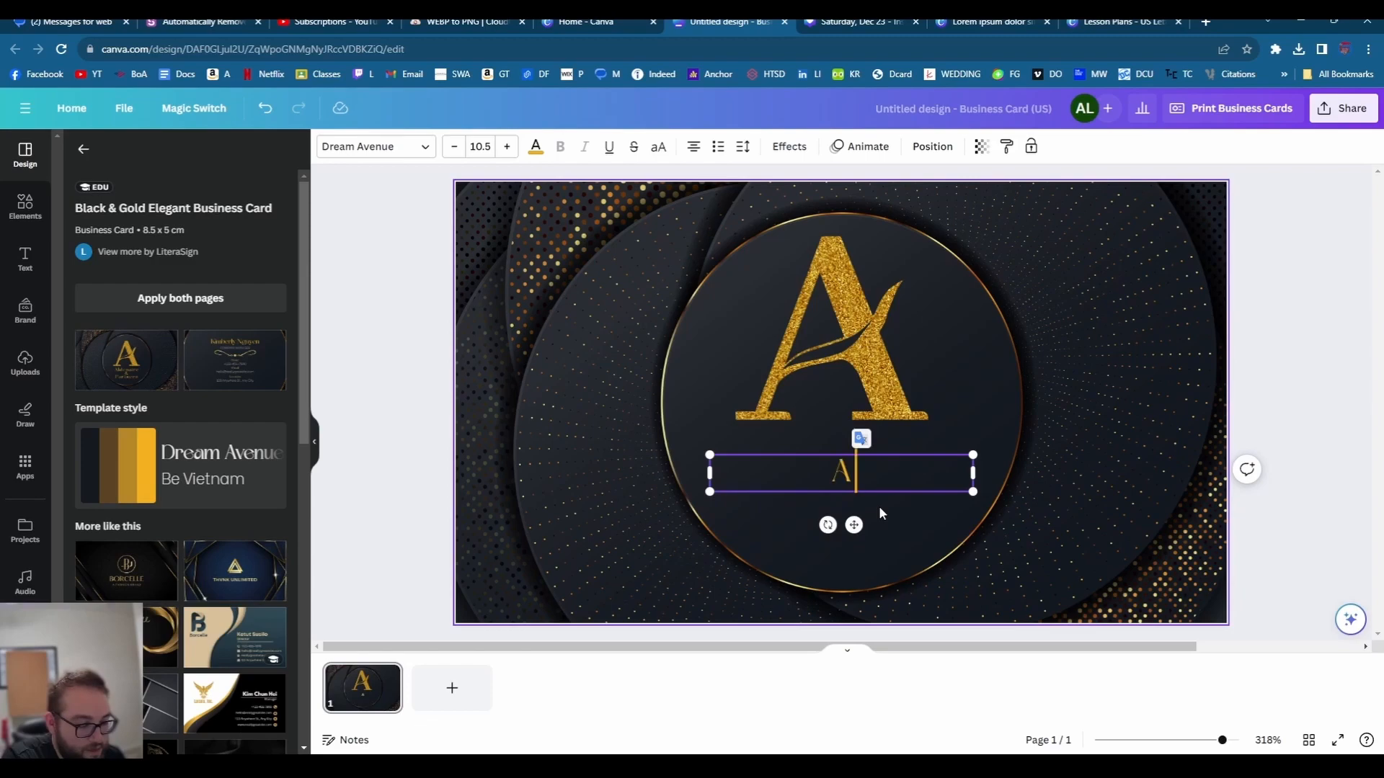
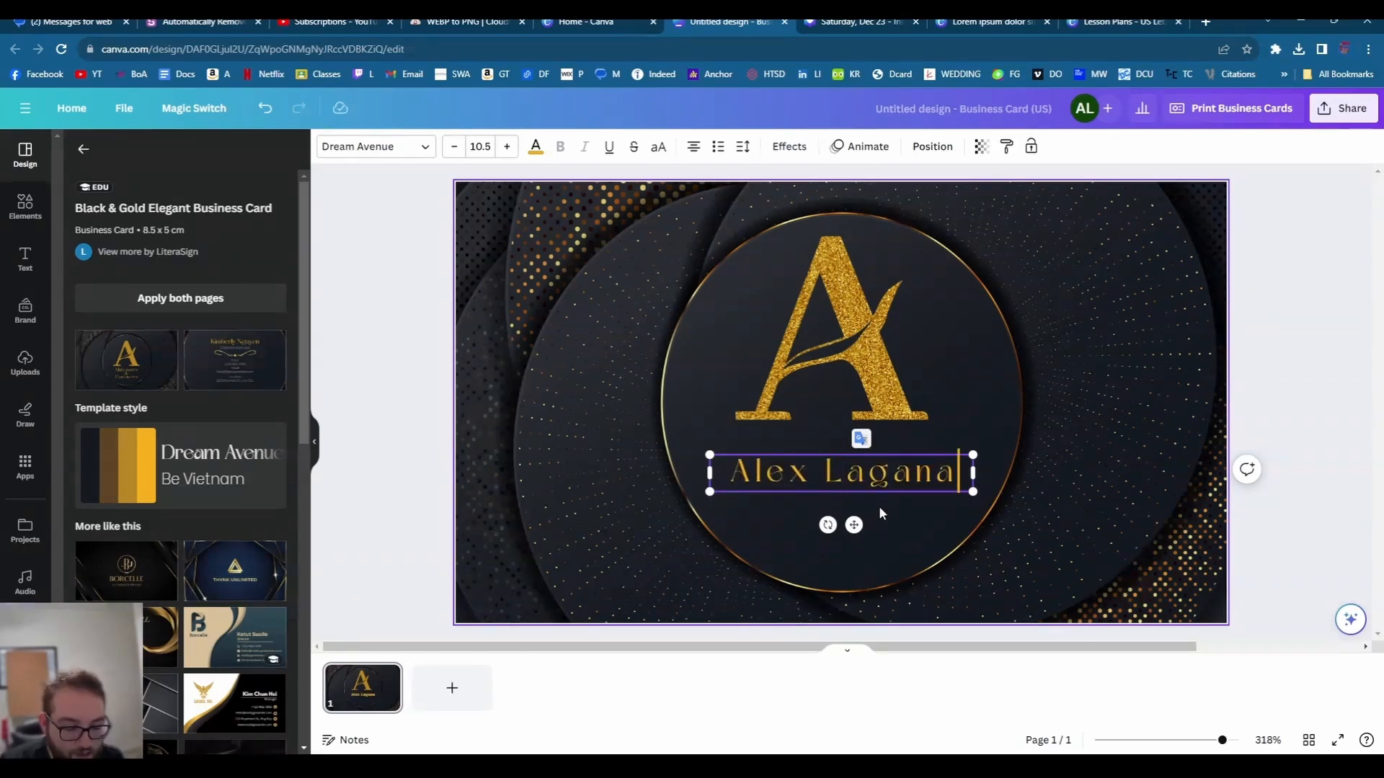
key(Return)
text(Lehe)
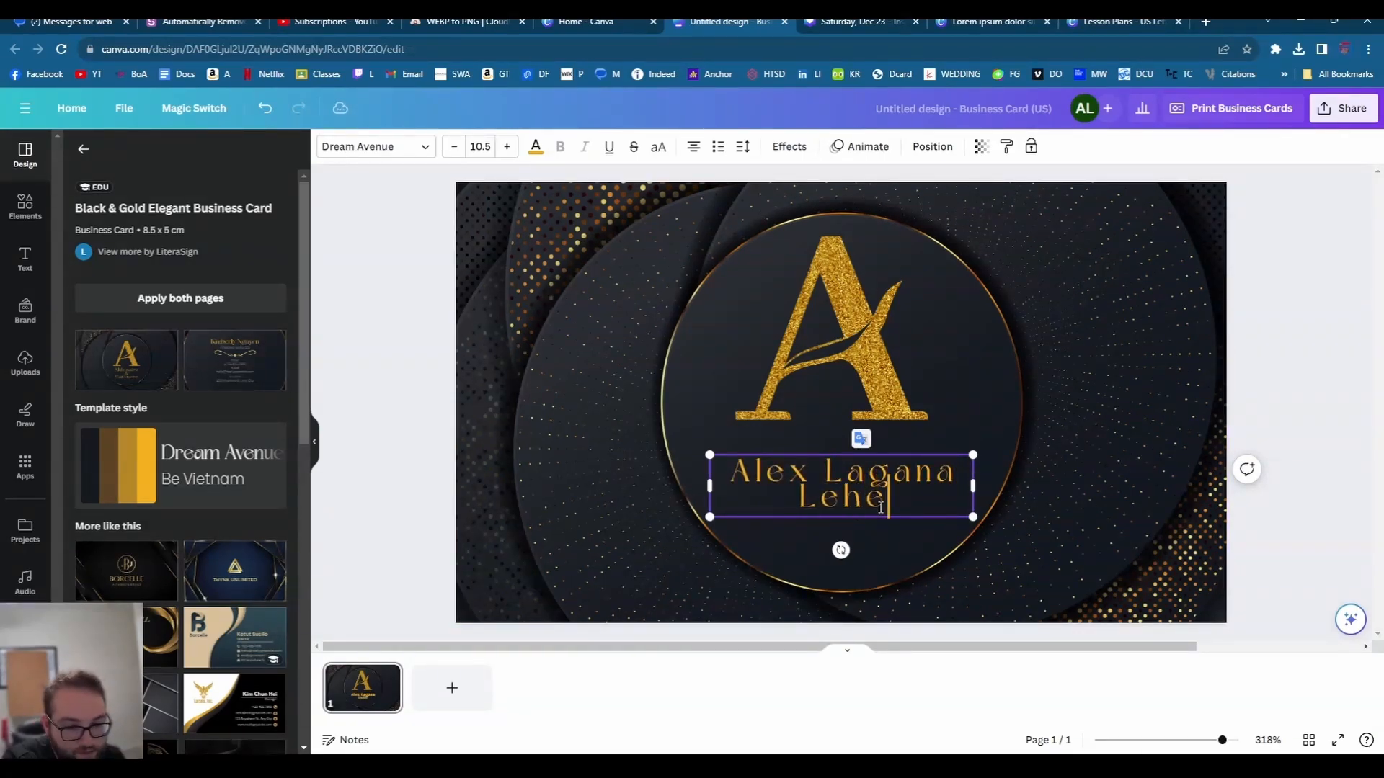
text(n)
key(BackSpace)
key(BackSpace)
key(BackSpace)
text(g)
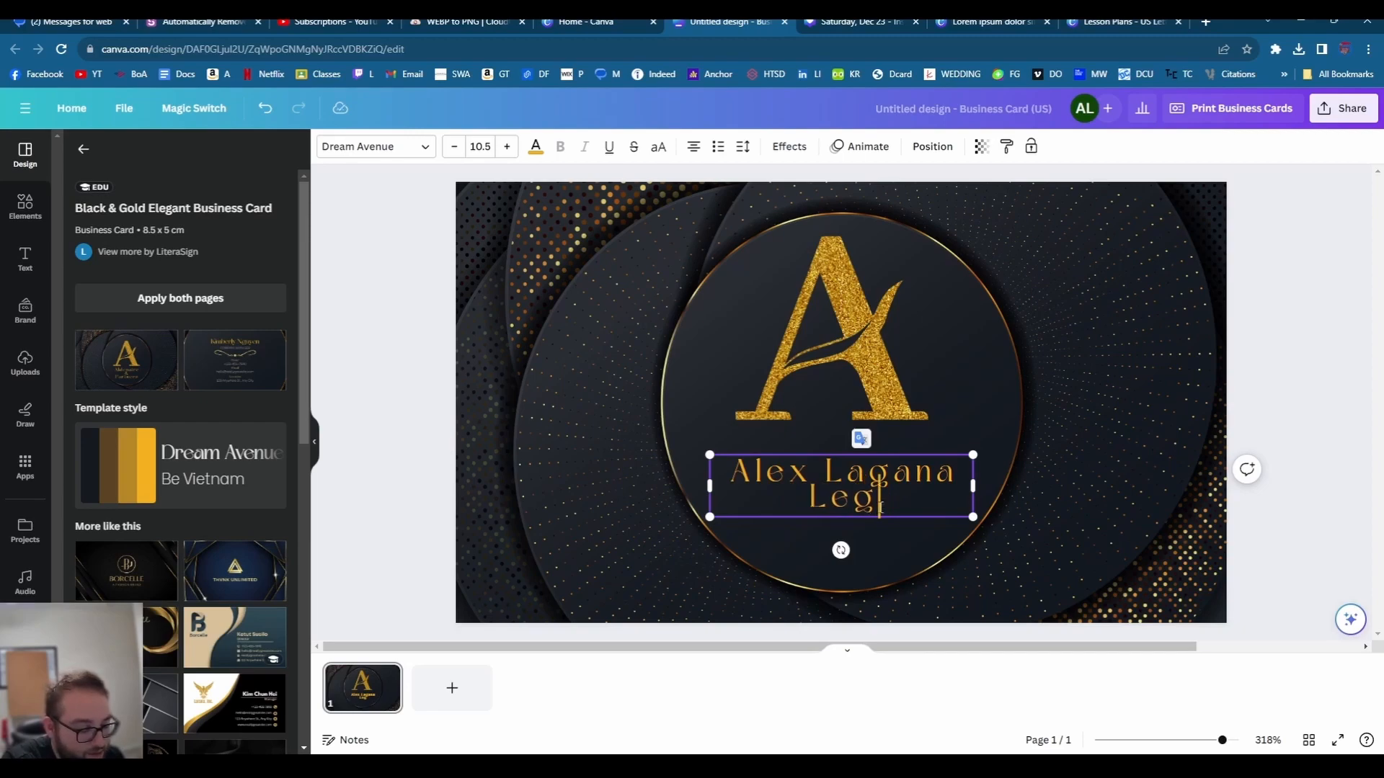
text(enary S)
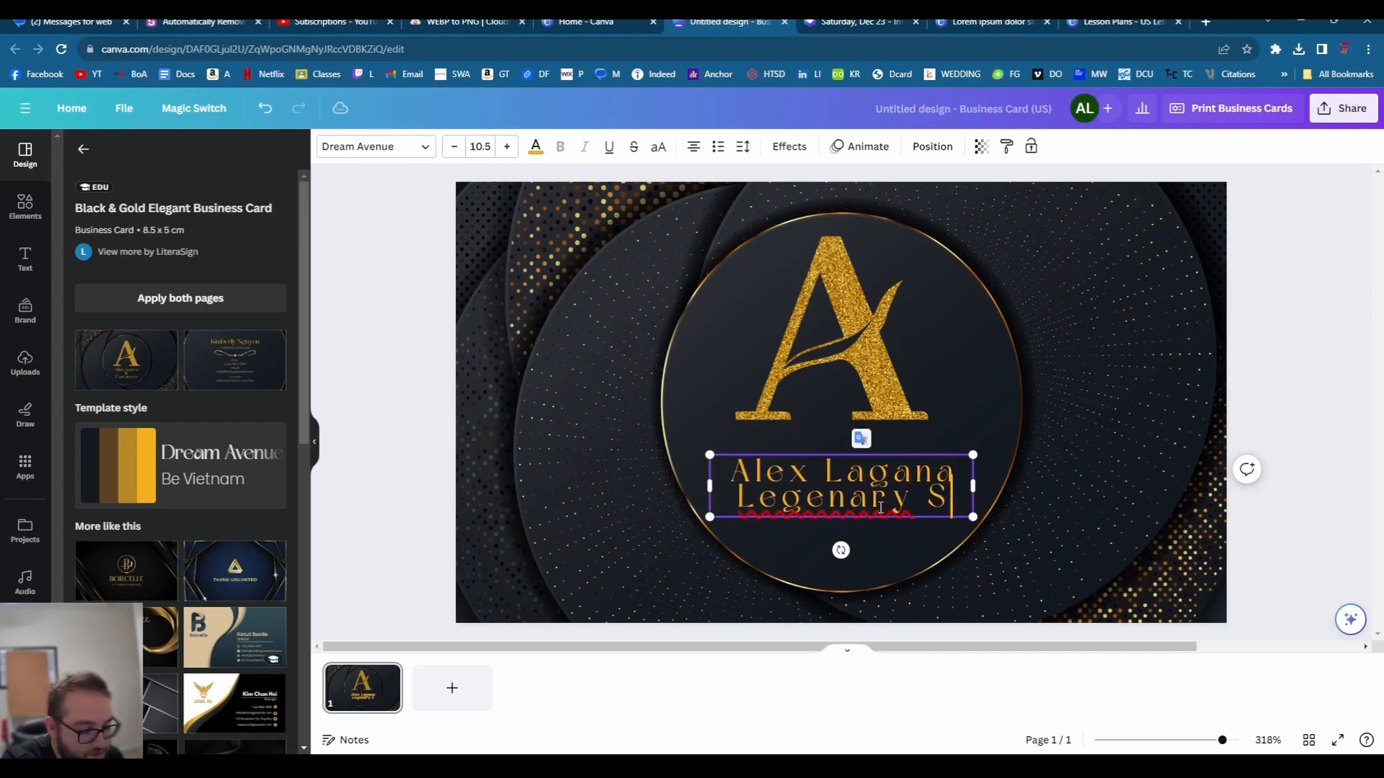
text(uperstars)
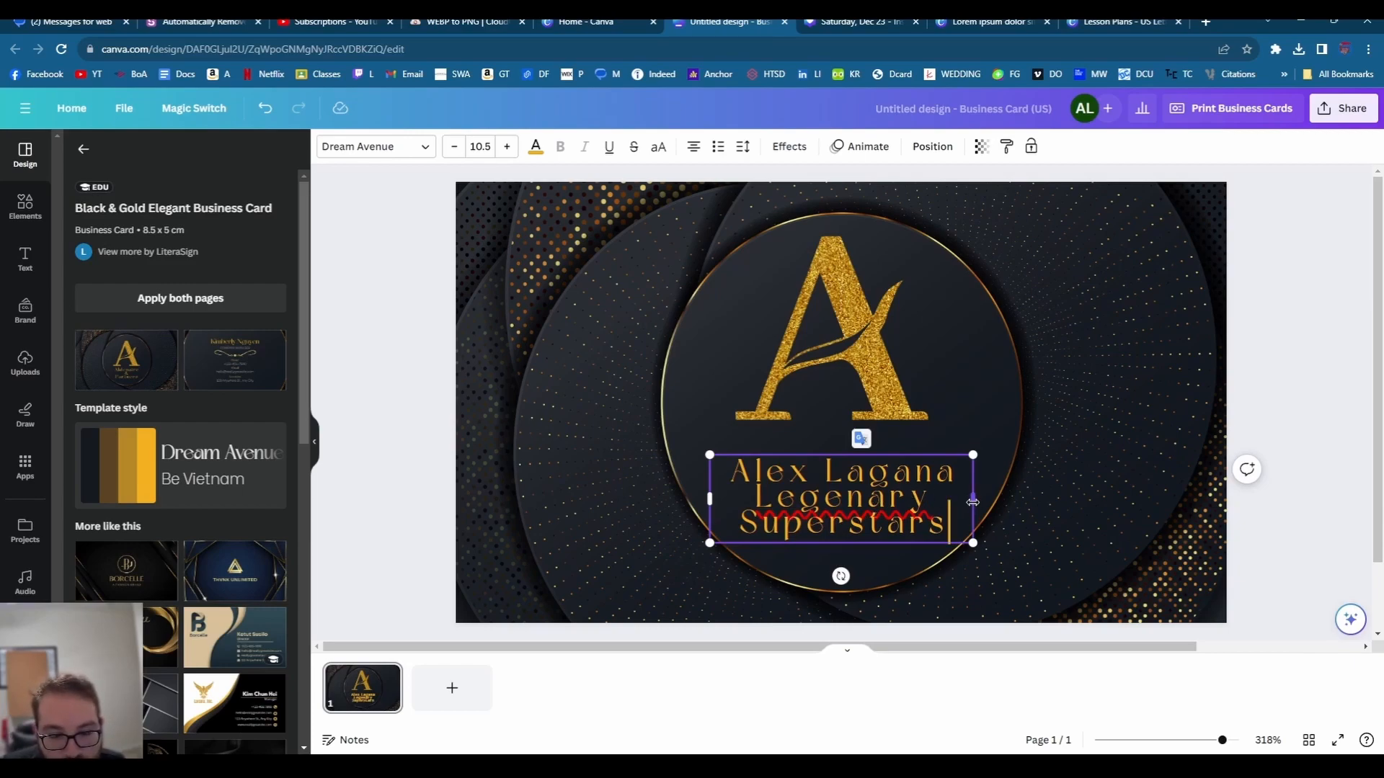
drag(972, 503, 1137, 497)
drag(871, 457, 809, 474)
click(588, 428)
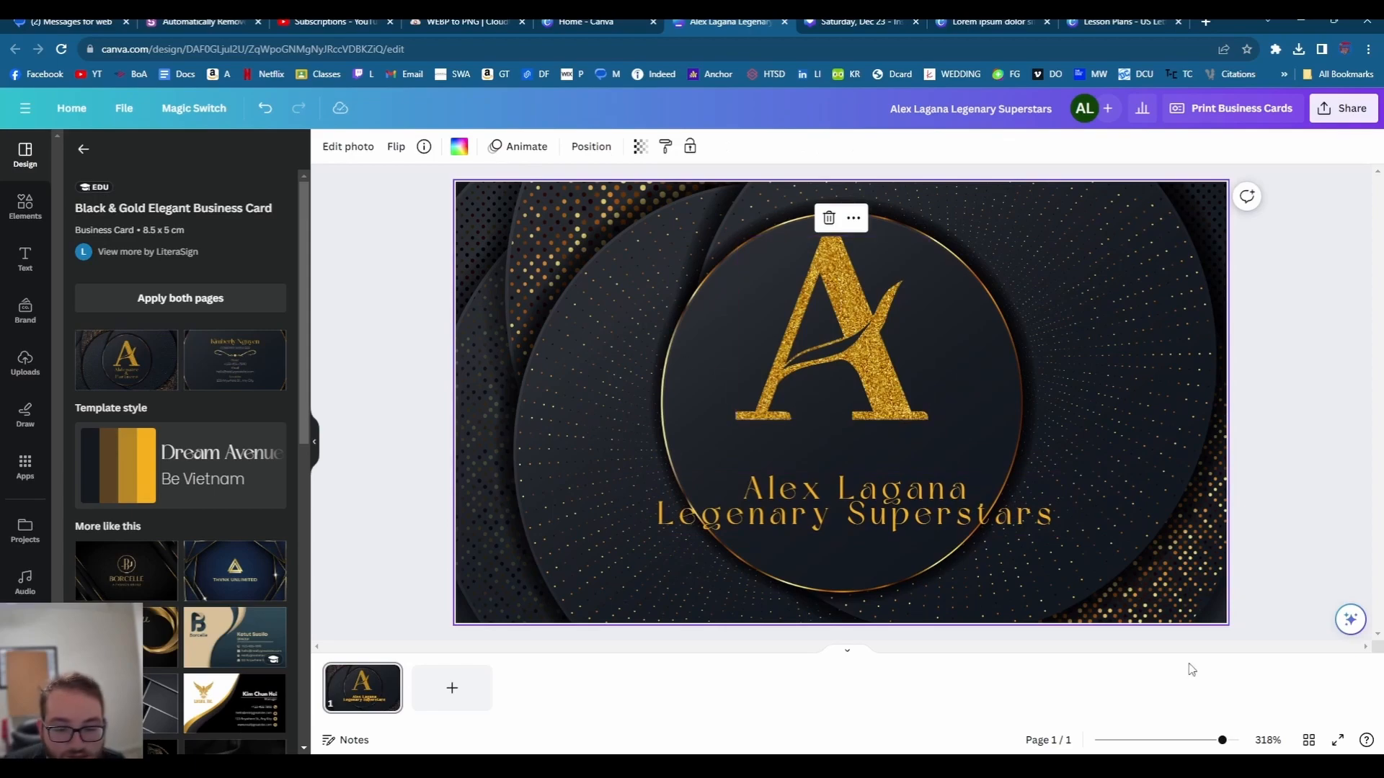
- Add the leafy gold L graphic from Elements > Graphics magic recommendations
click(25, 258)
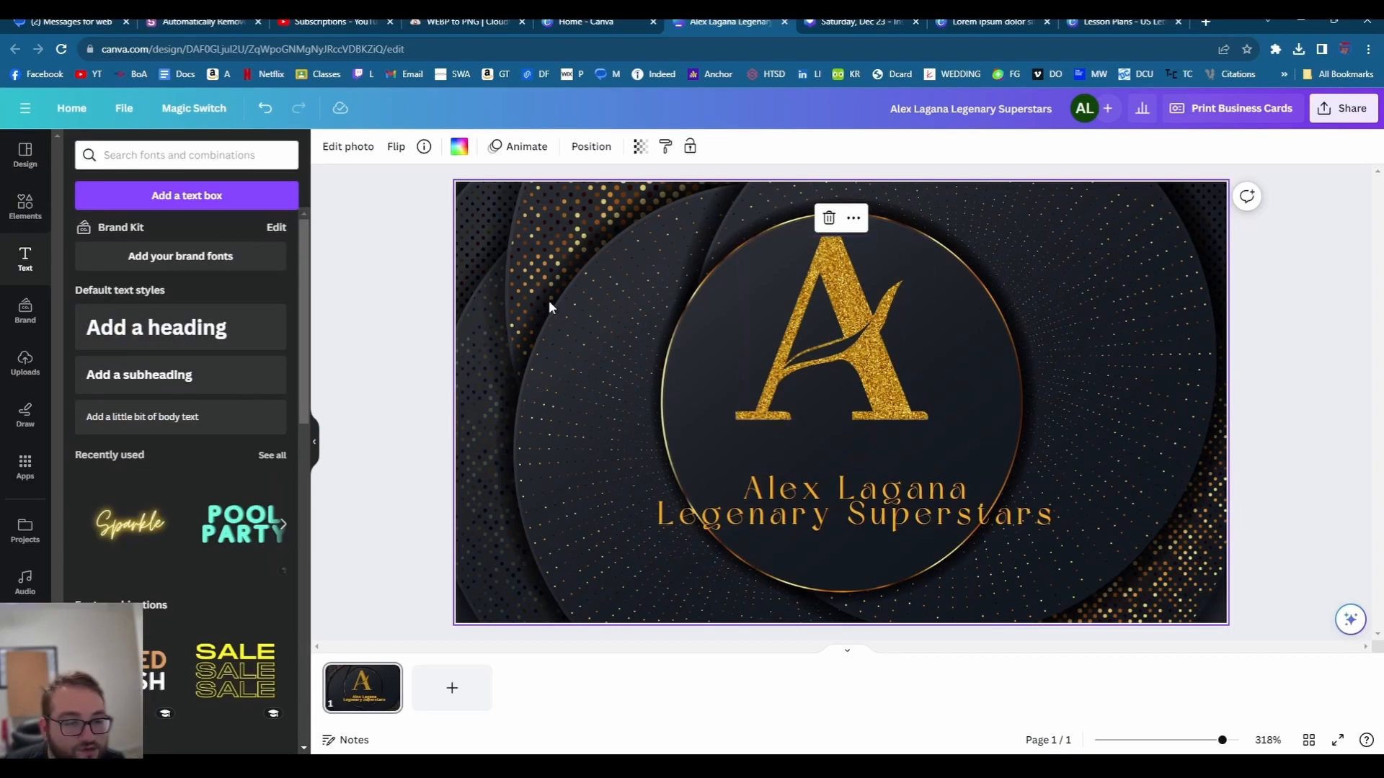
click(847, 382)
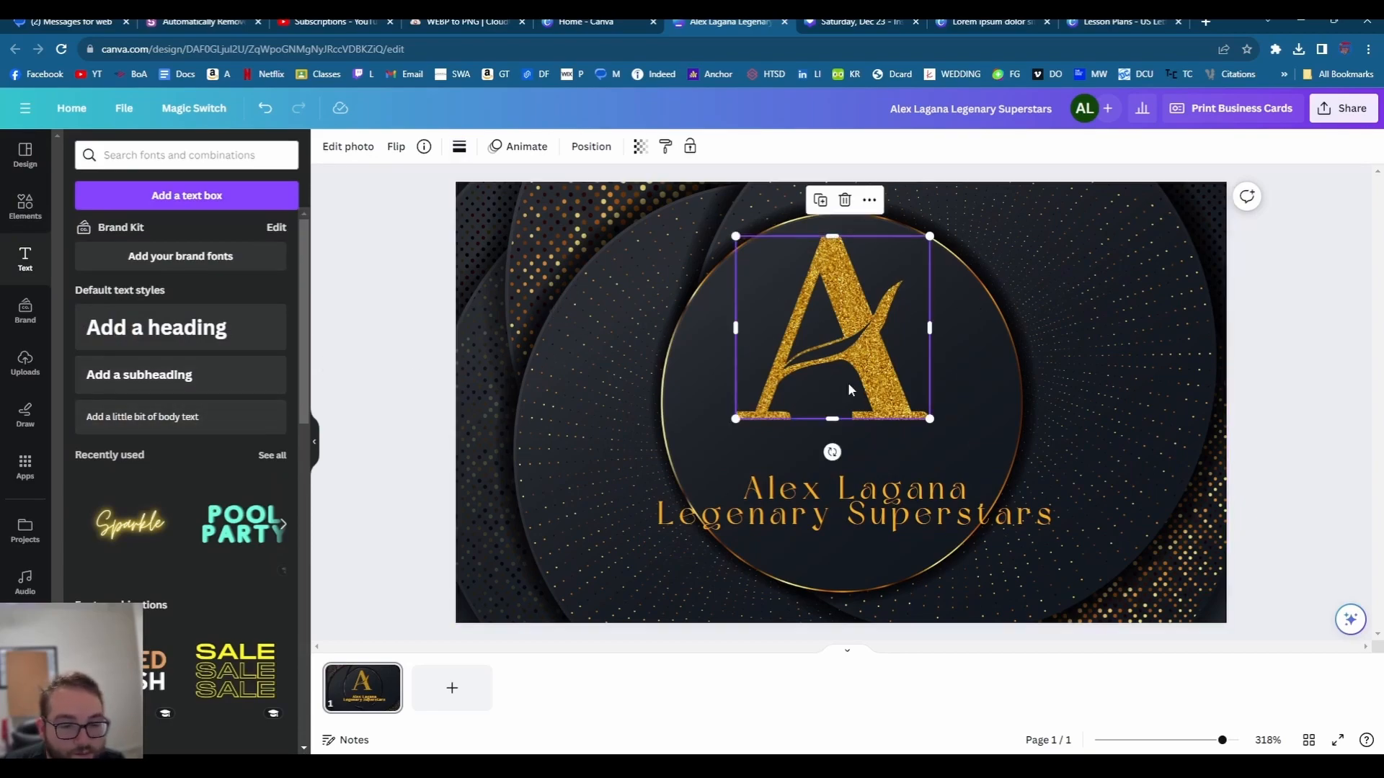
click(23, 207)
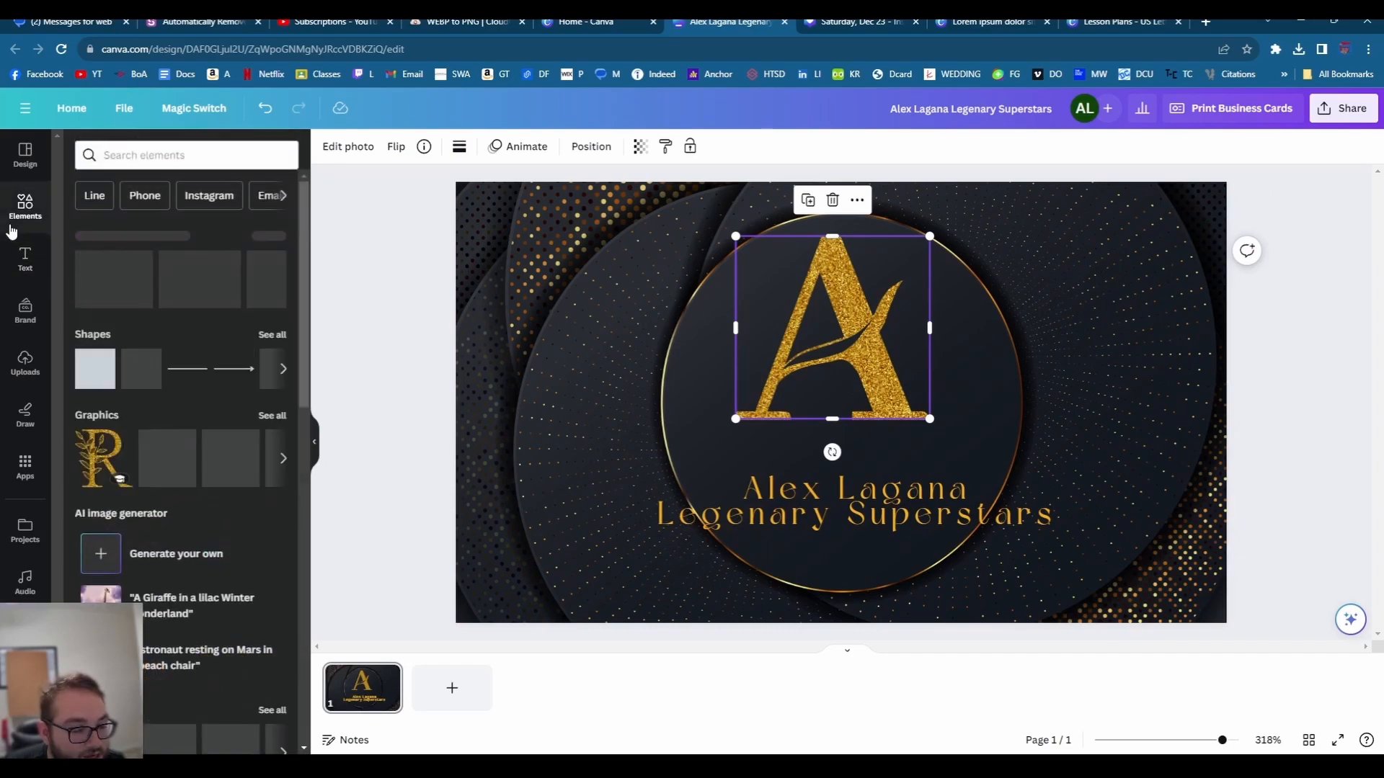
click(269, 417)
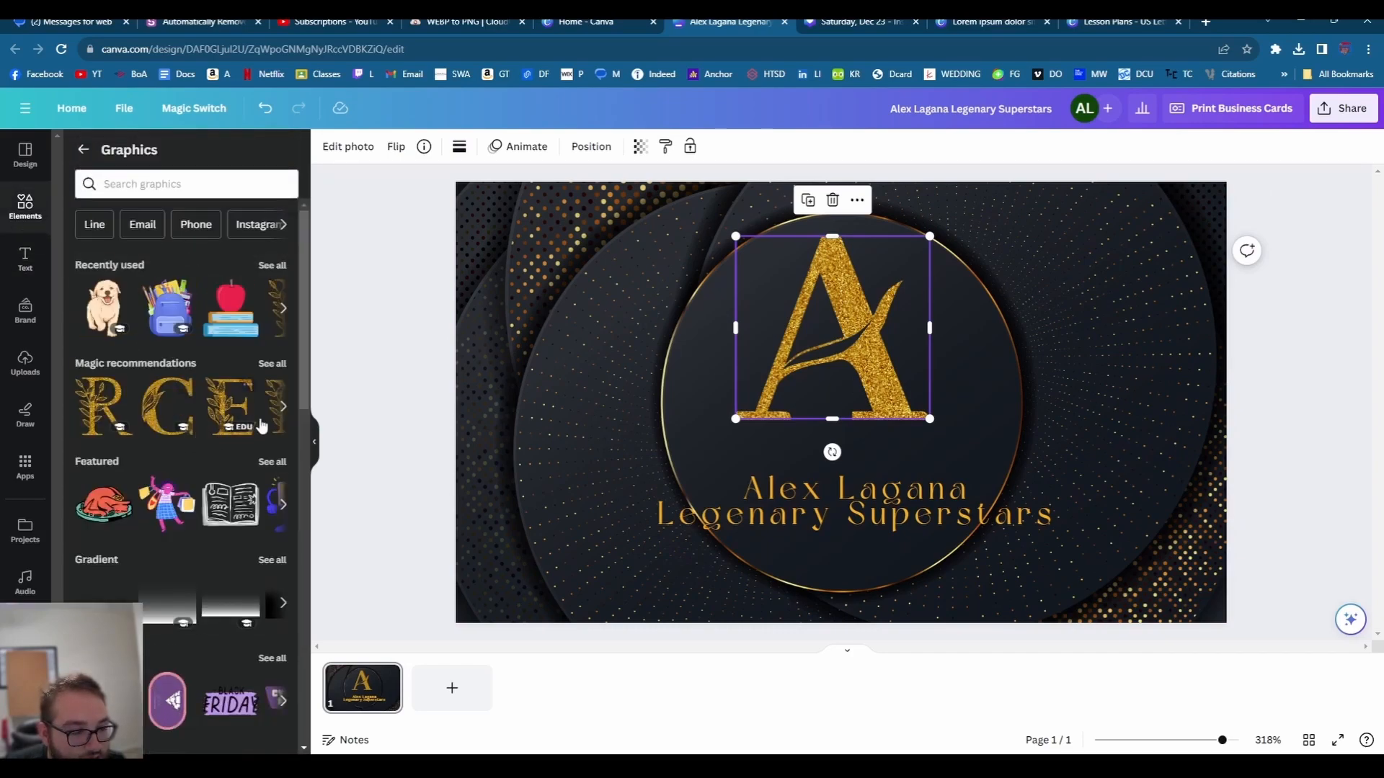
click(272, 364)
click(108, 505)
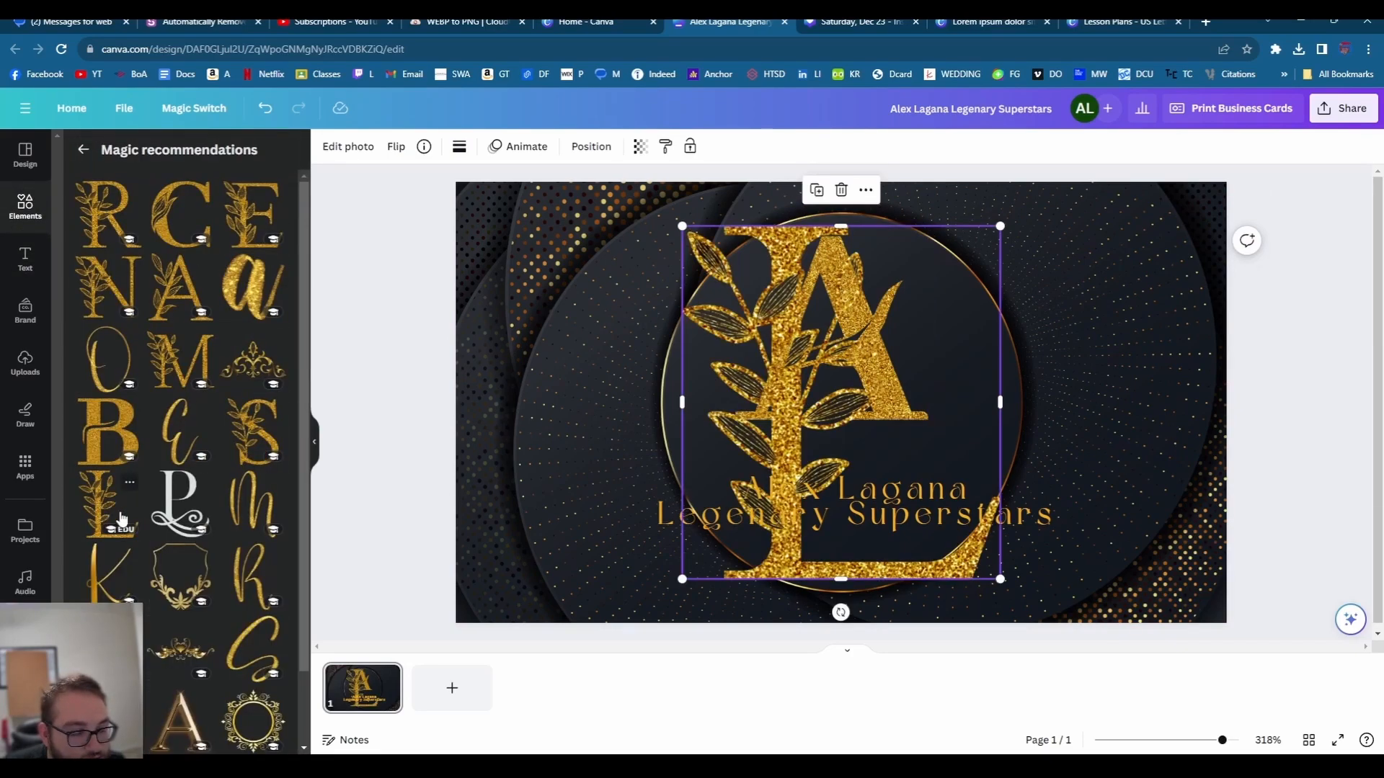
- Resize the leafy L and line it up beside the gold A to form an AL monogram
drag(793, 429, 1030, 372)
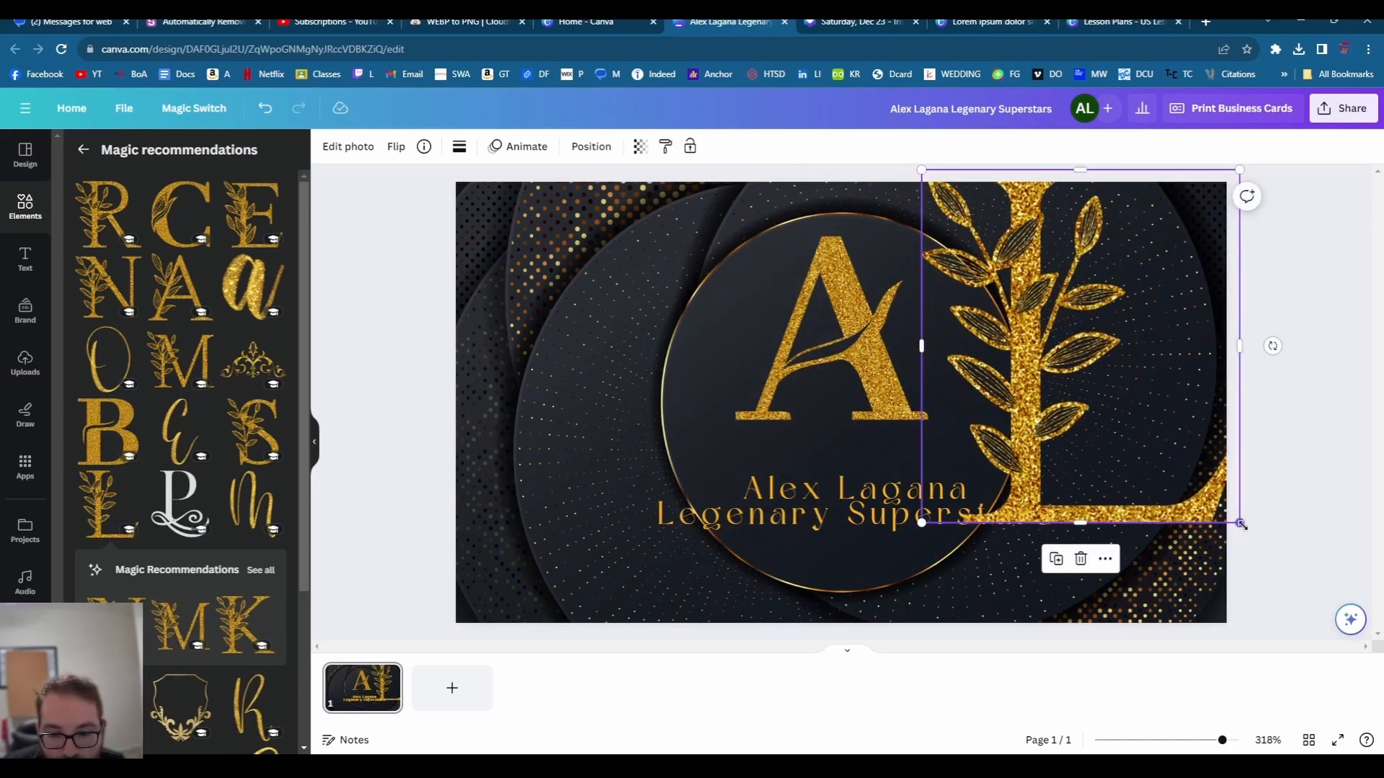
drag(1239, 523, 976, 357)
drag(805, 346, 716, 346)
click(921, 349)
drag(921, 349, 863, 363)
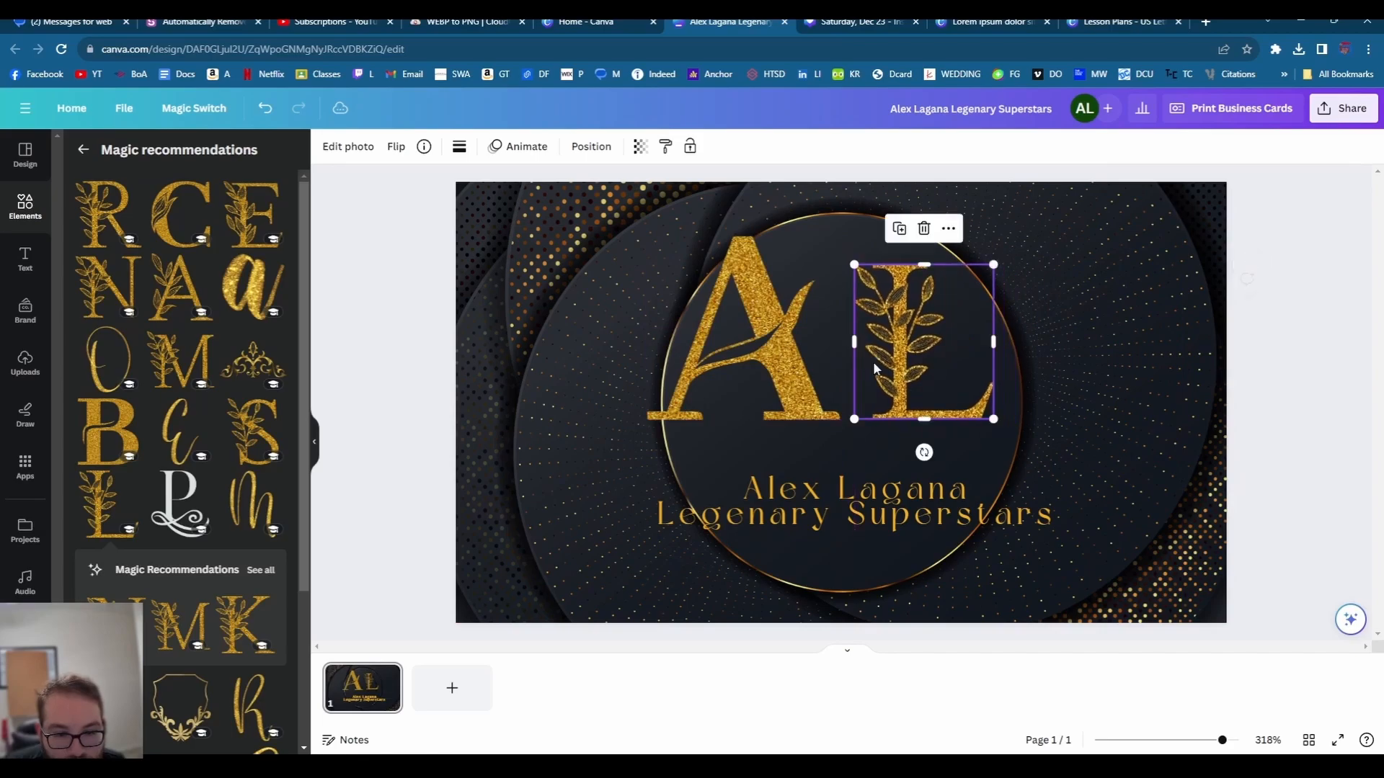
drag(994, 419, 1016, 444)
drag(941, 393, 927, 362)
click(1041, 365)
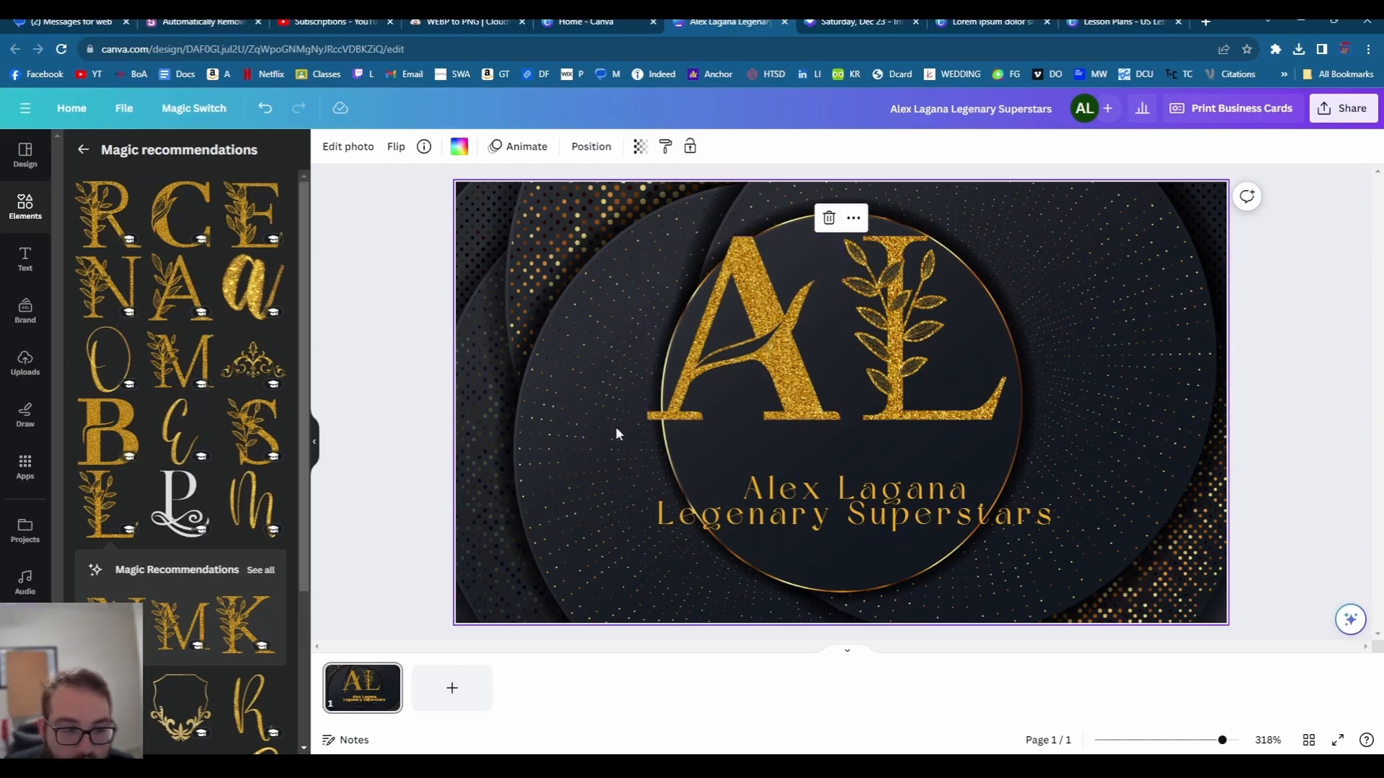
- Return to the main Elements collection and clear its search box
click(25, 208)
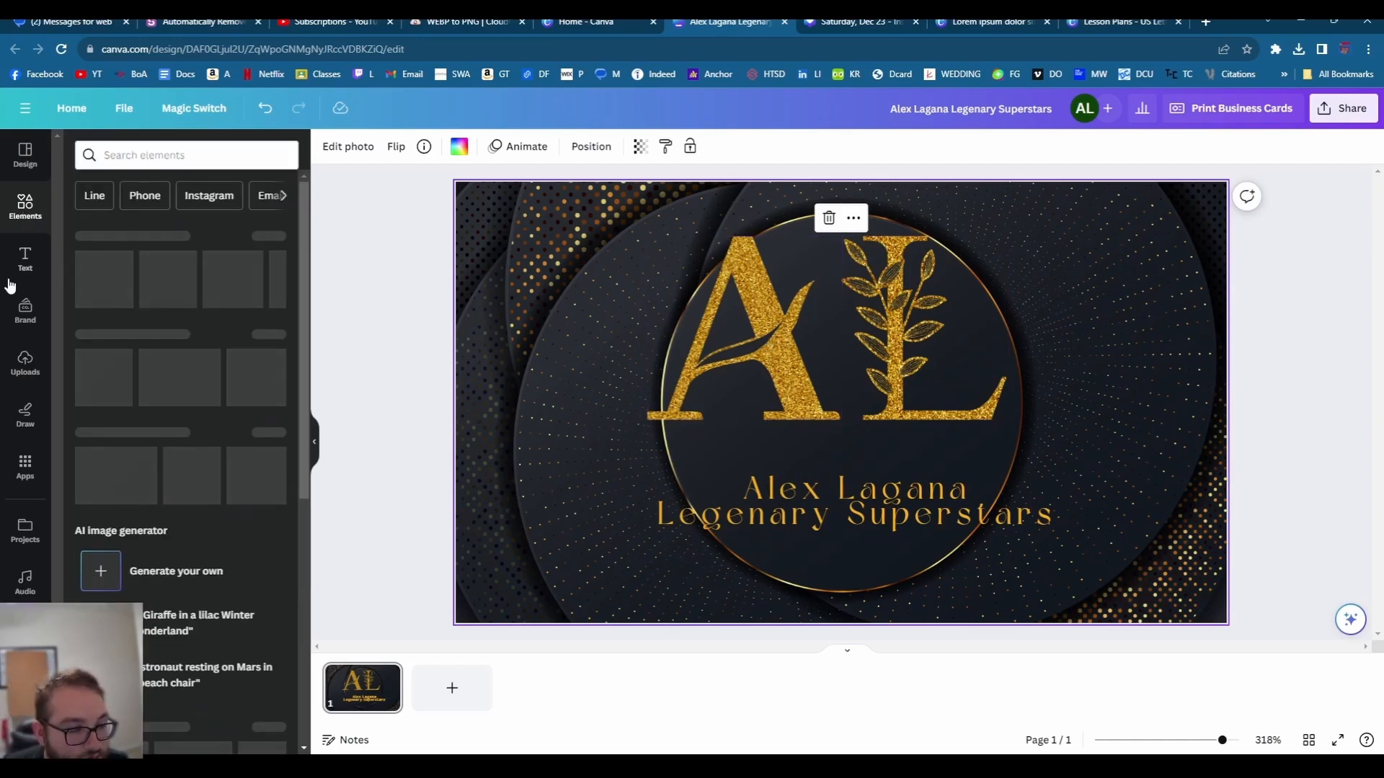
click(145, 155)
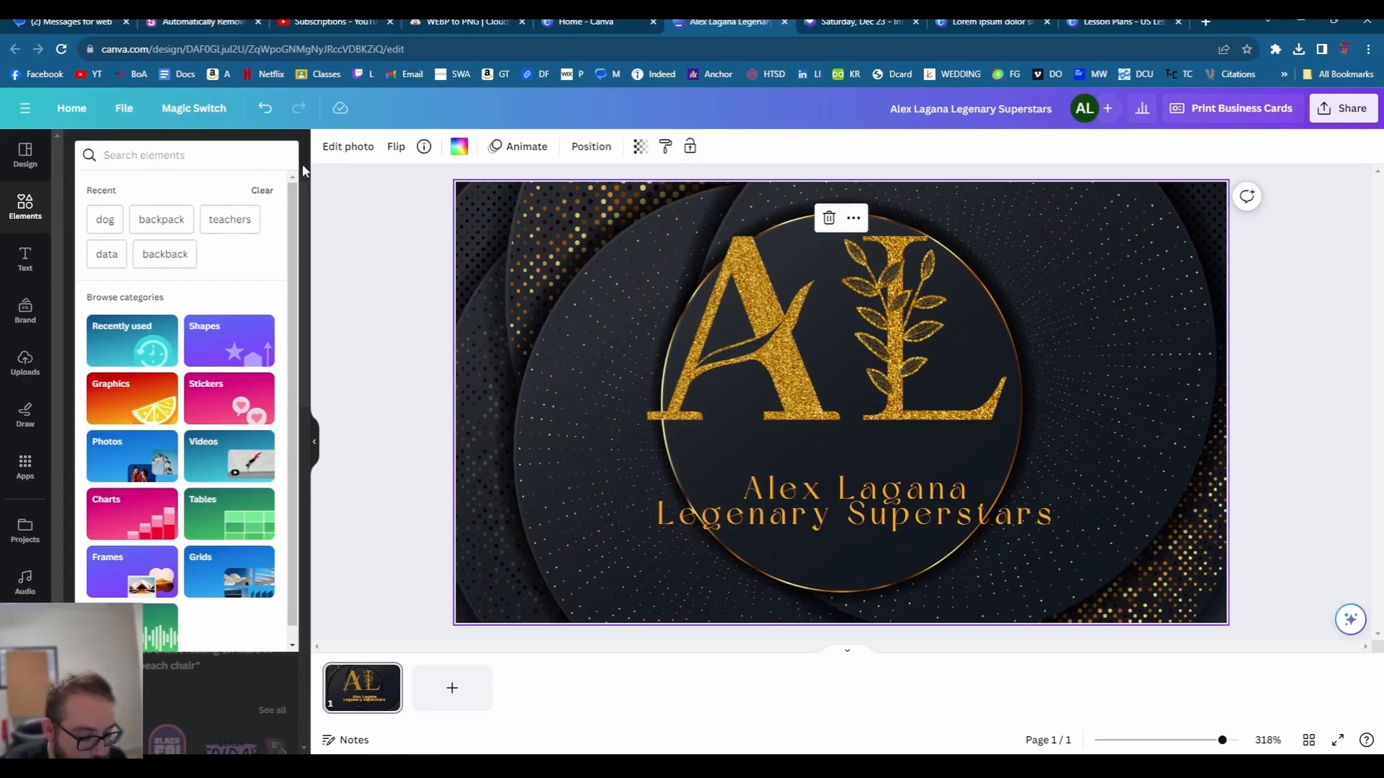
text(t)
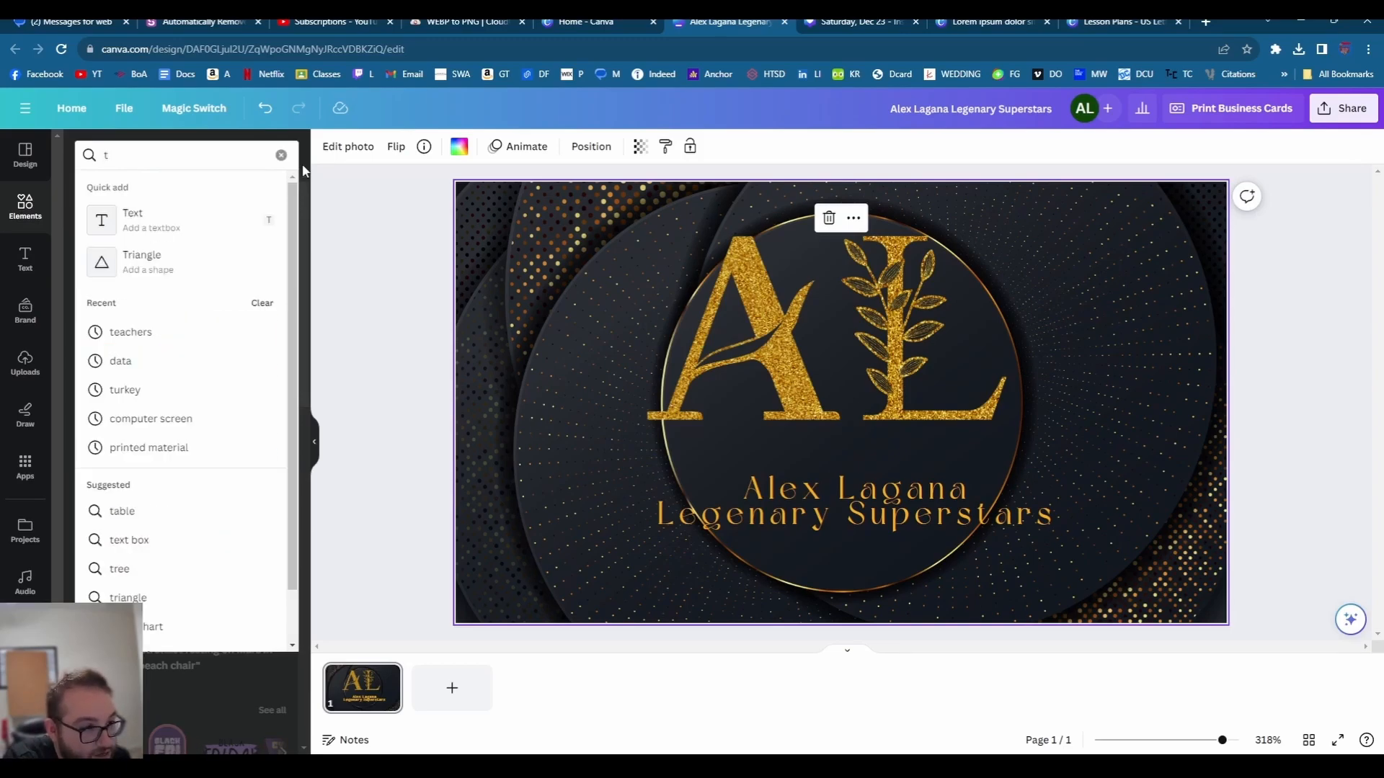
key(BackSpace)
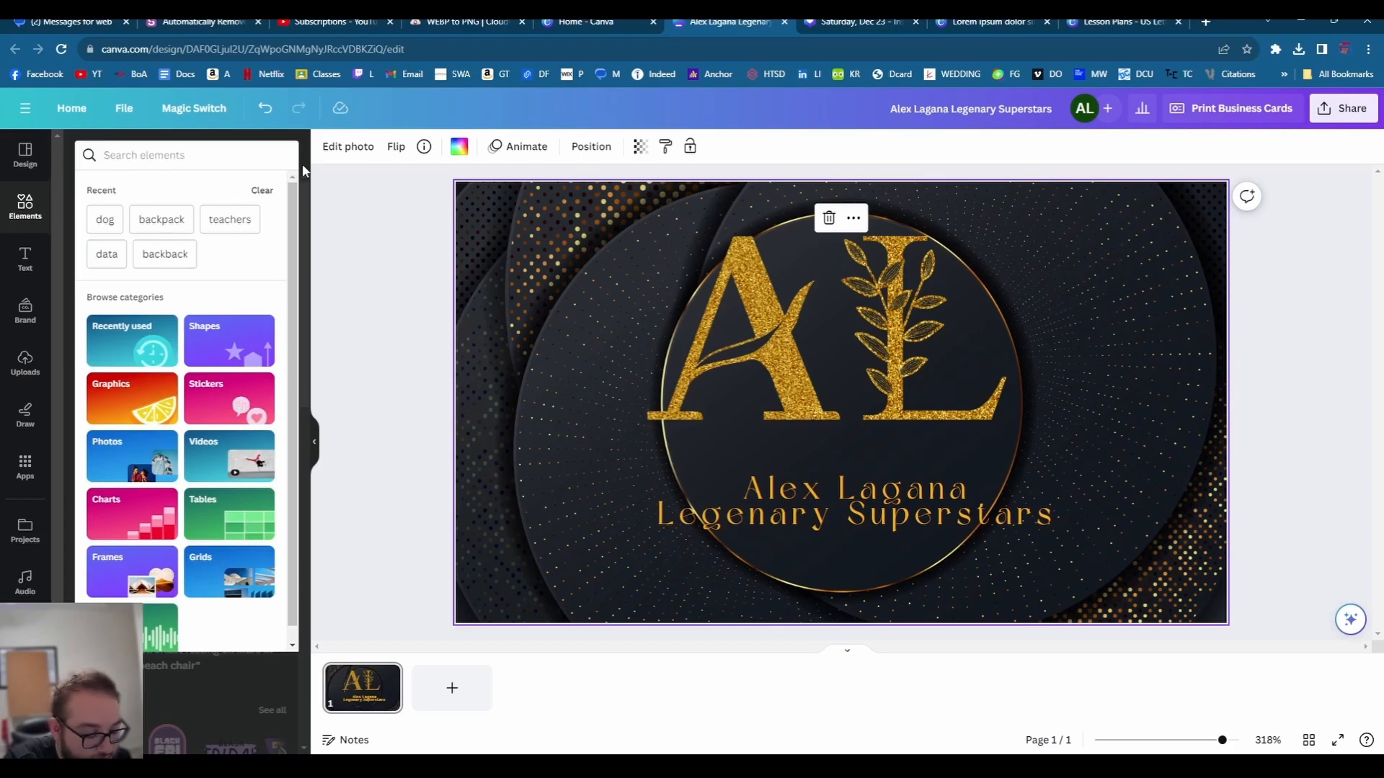
- Search Elements for 'teacher' and add the #teacherlife rainbow graphic with apple and pencil
text(b)
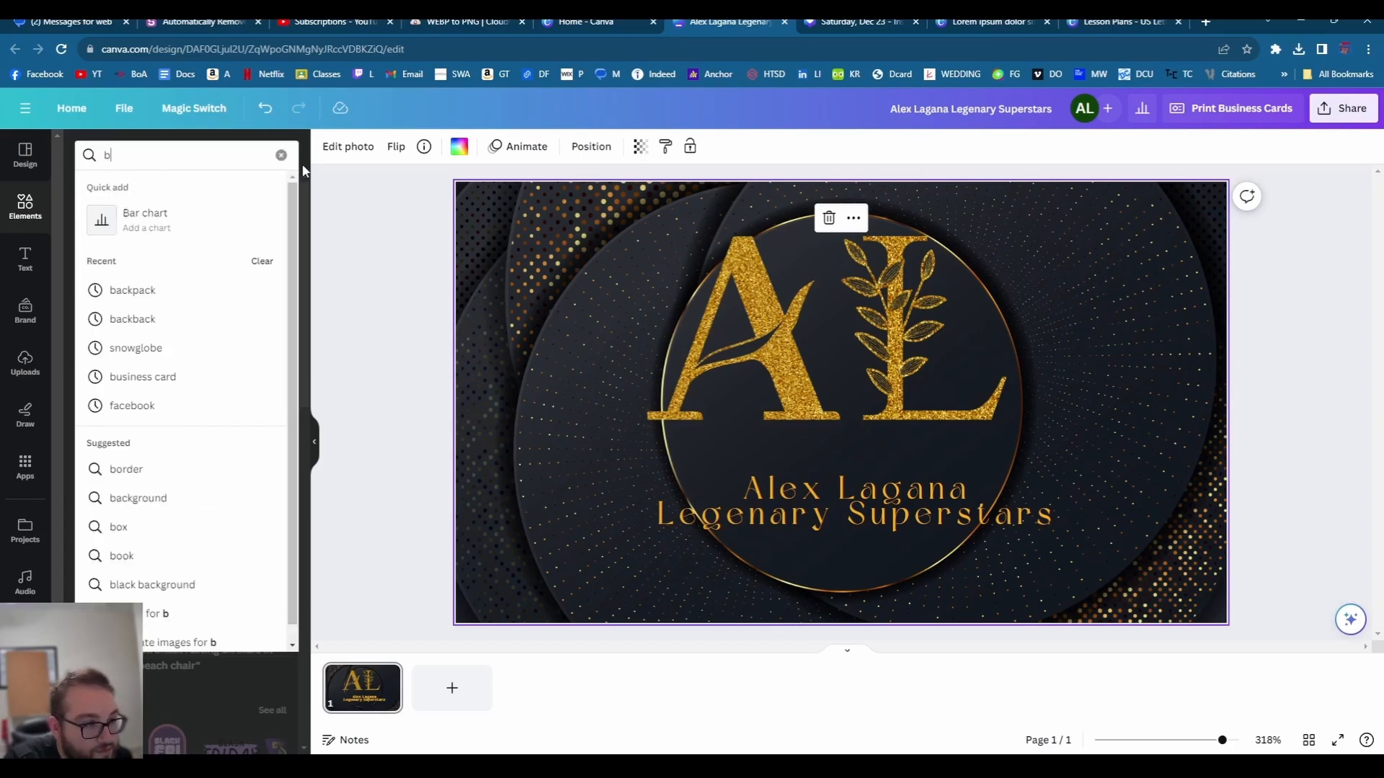
key(BackSpace)
text(teacher)
key(Return)
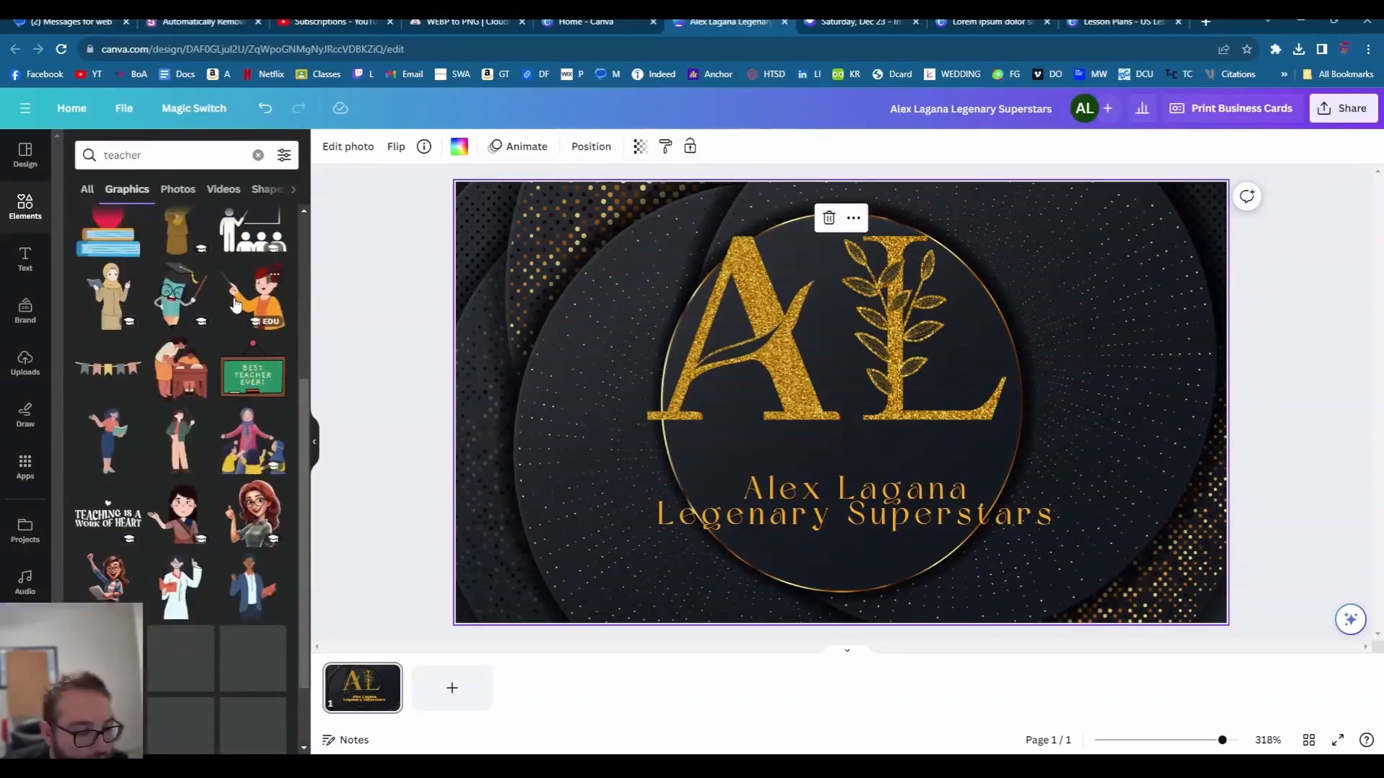
scroll(235, 306, down, 2)
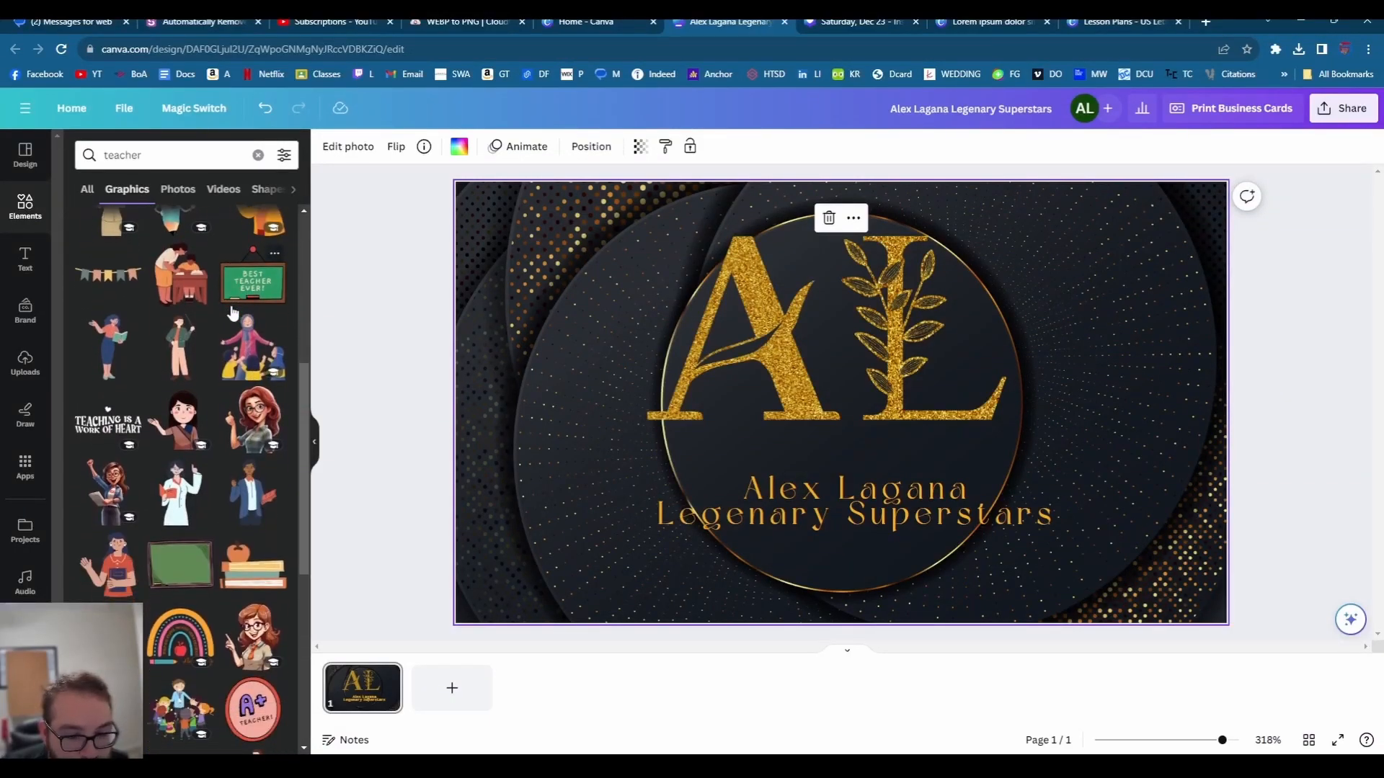
scroll(232, 313, down, 2)
scroll(231, 323, down, 1)
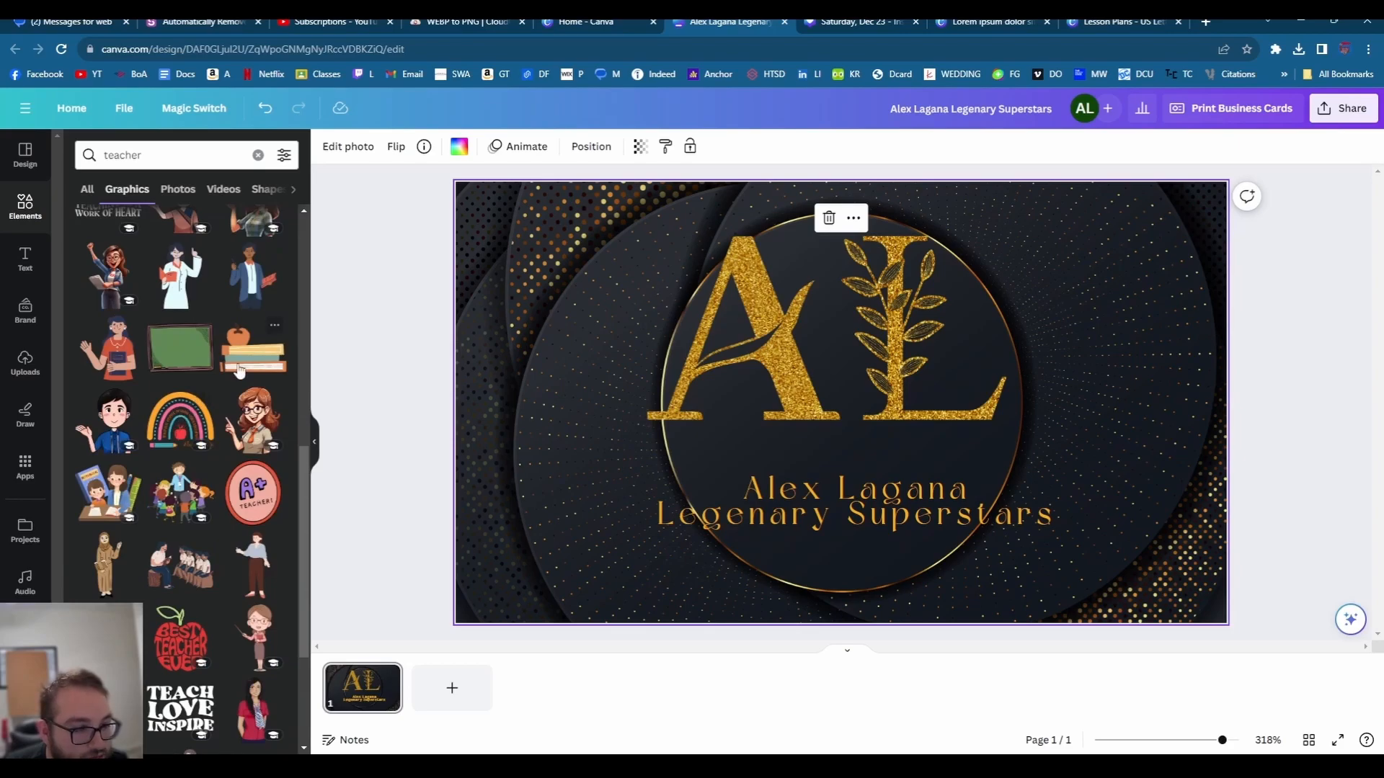
click(171, 407)
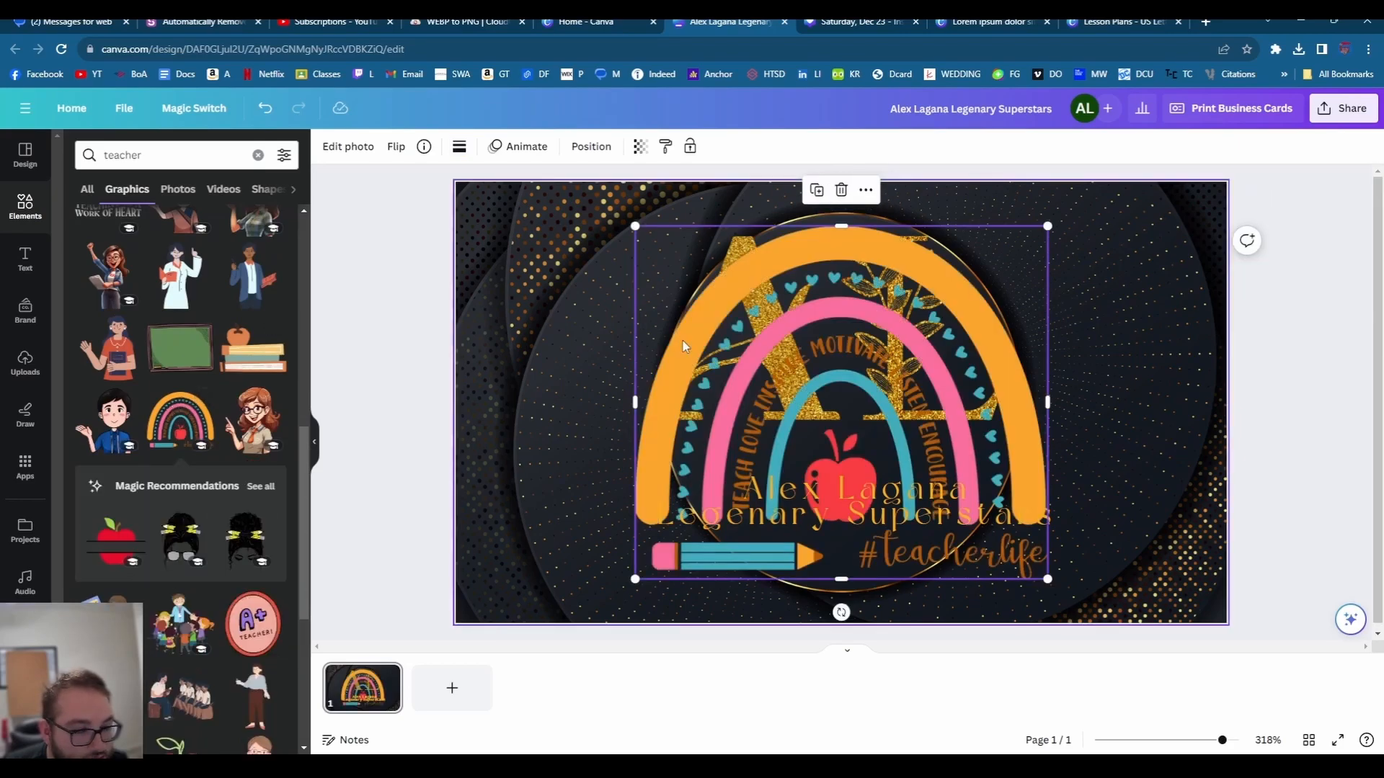
- Enlarge the rainbow over the AL logo and set its transparency to about 53
drag(904, 429, 740, 329)
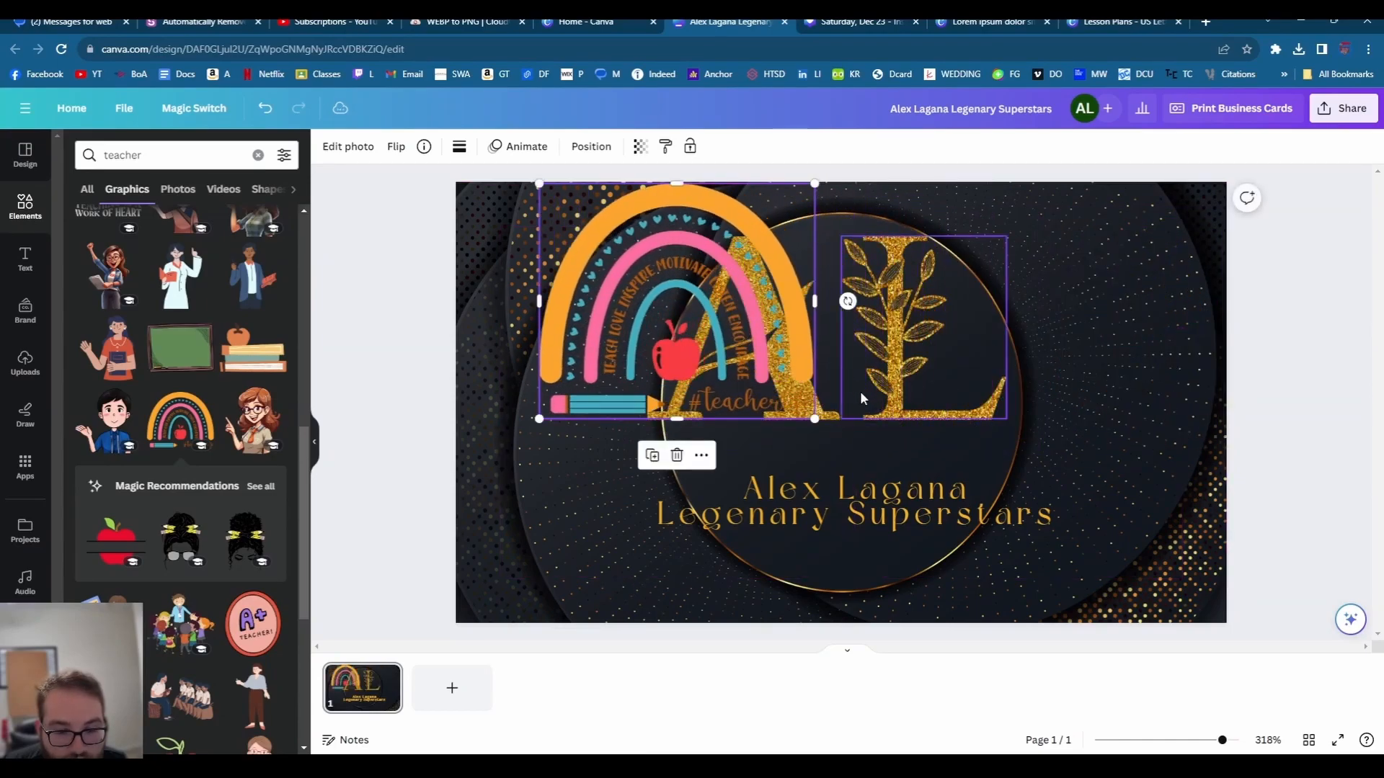
drag(814, 418, 1060, 627)
drag(905, 430, 955, 411)
click(640, 146)
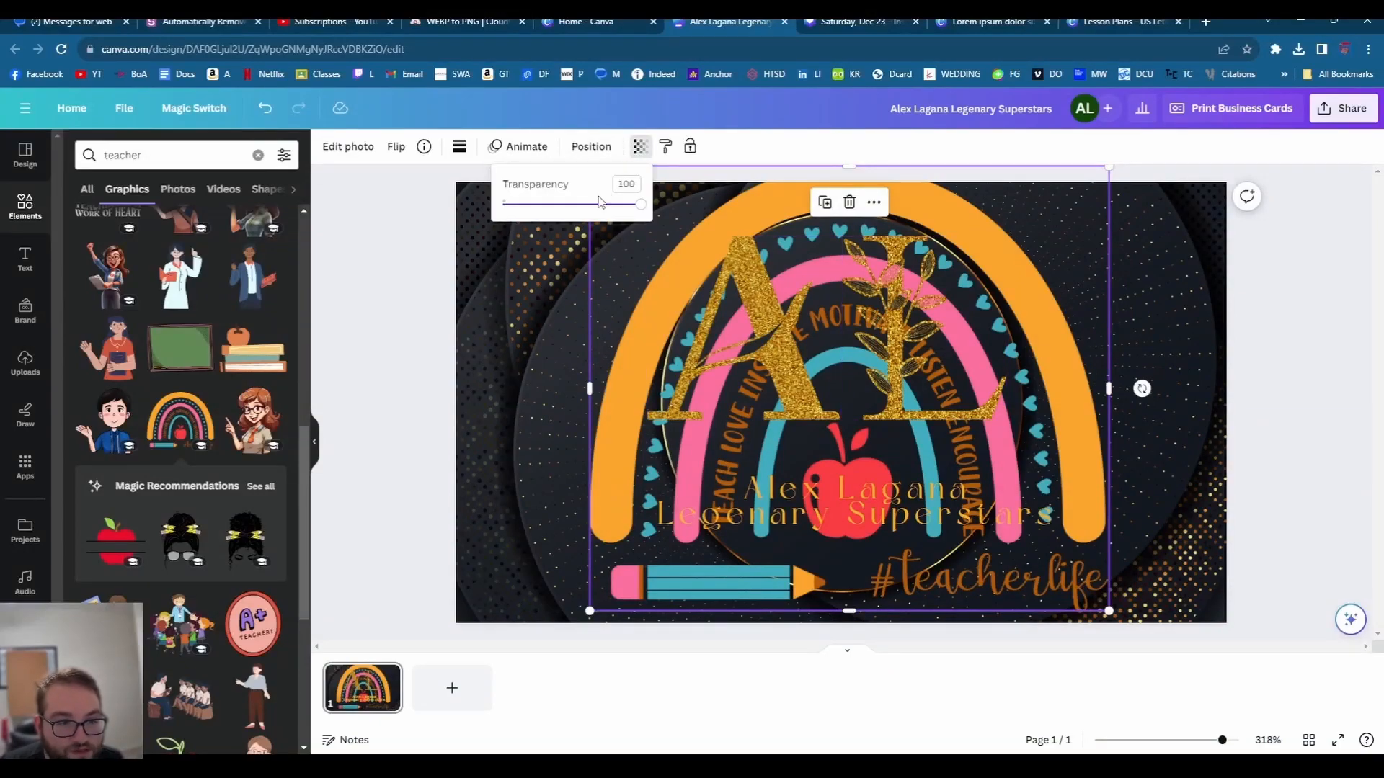
mouse_move(599, 202)
mouse_down()
mouse_move(553, 204)
mouse_move(576, 212)
mouse_up()
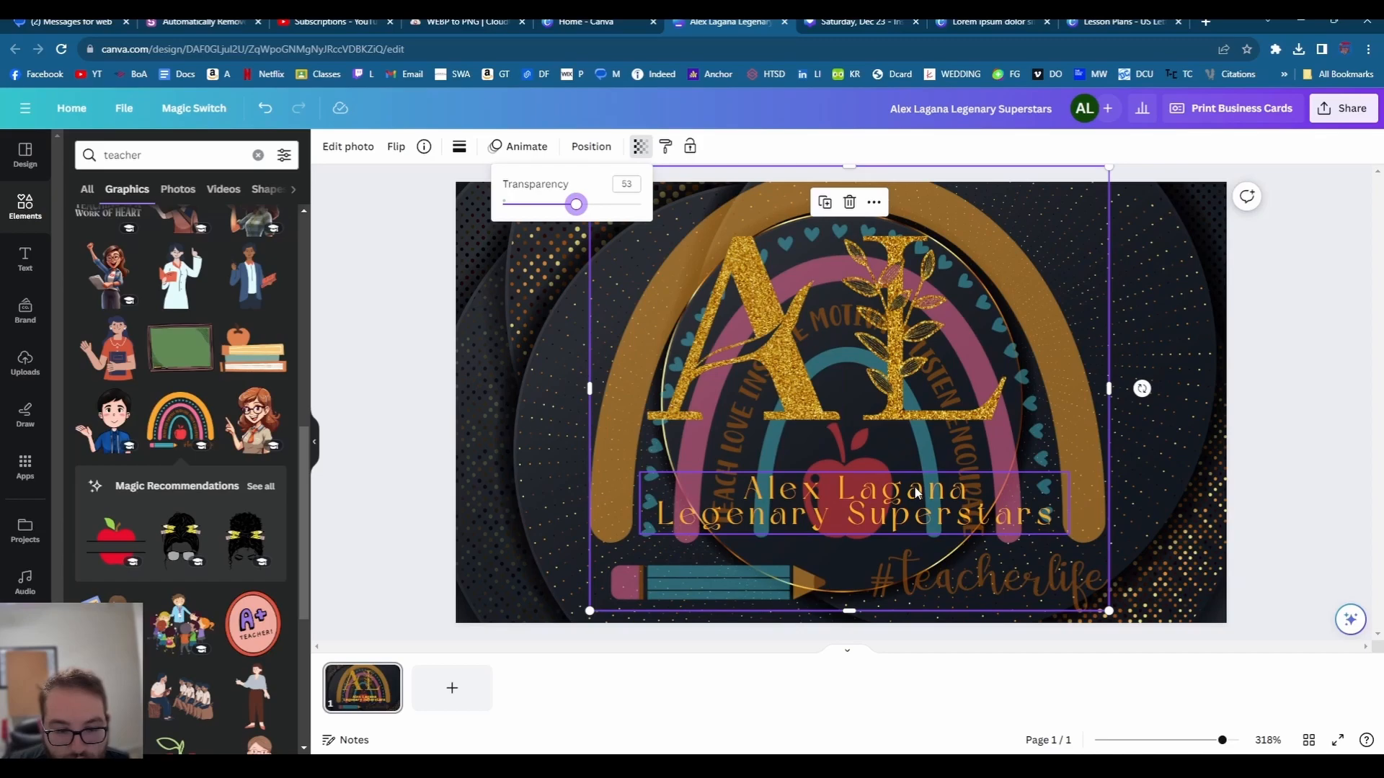
click(1188, 330)
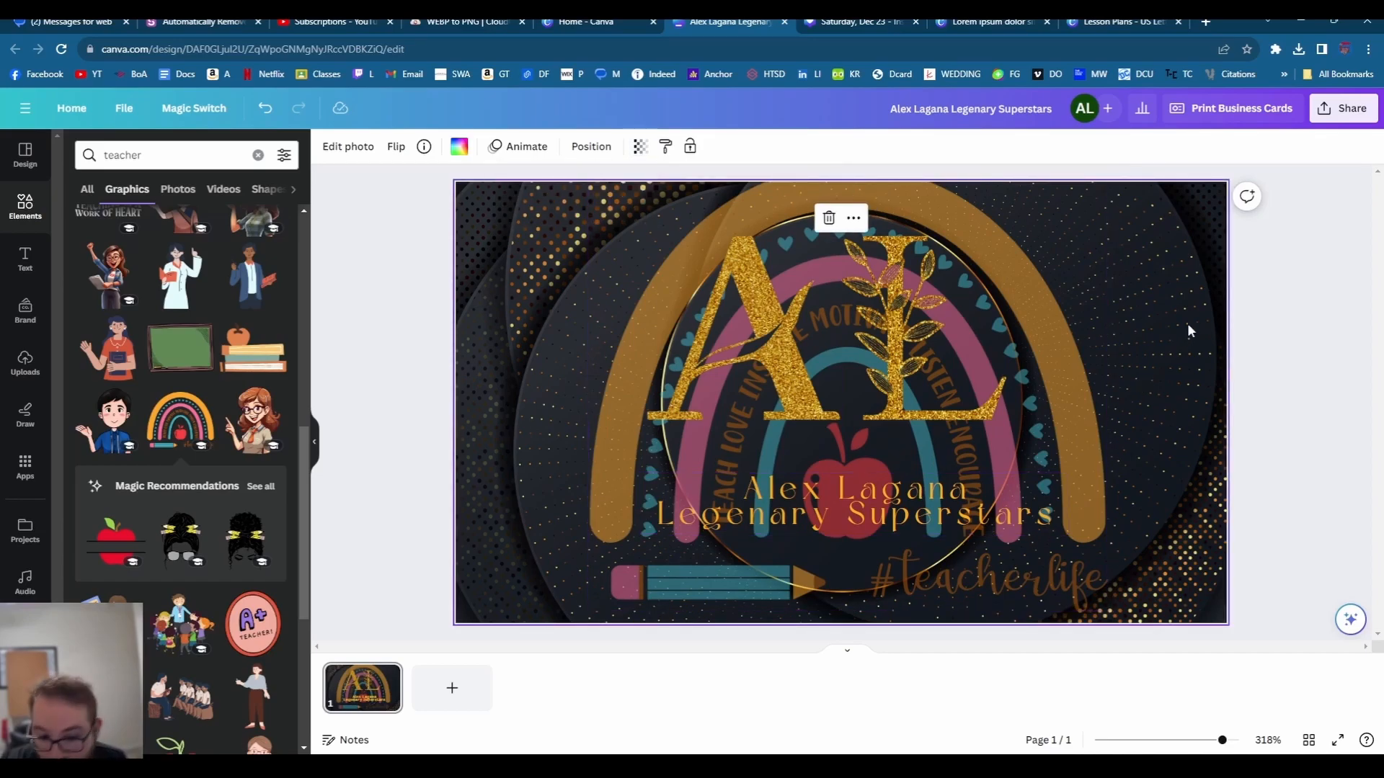
click(1241, 385)
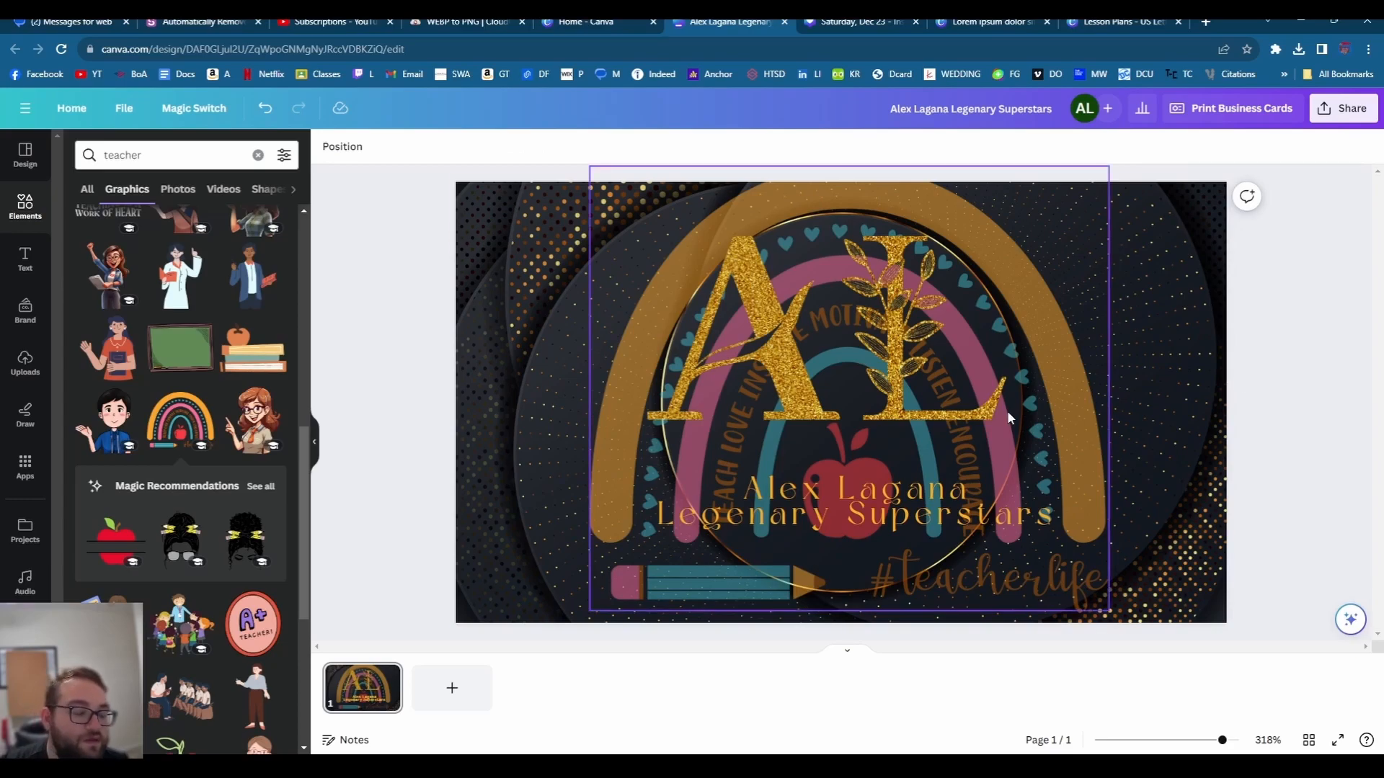
click(473, 326)
- Leave the teacher element search and go to the full Design template list
click(181, 156)
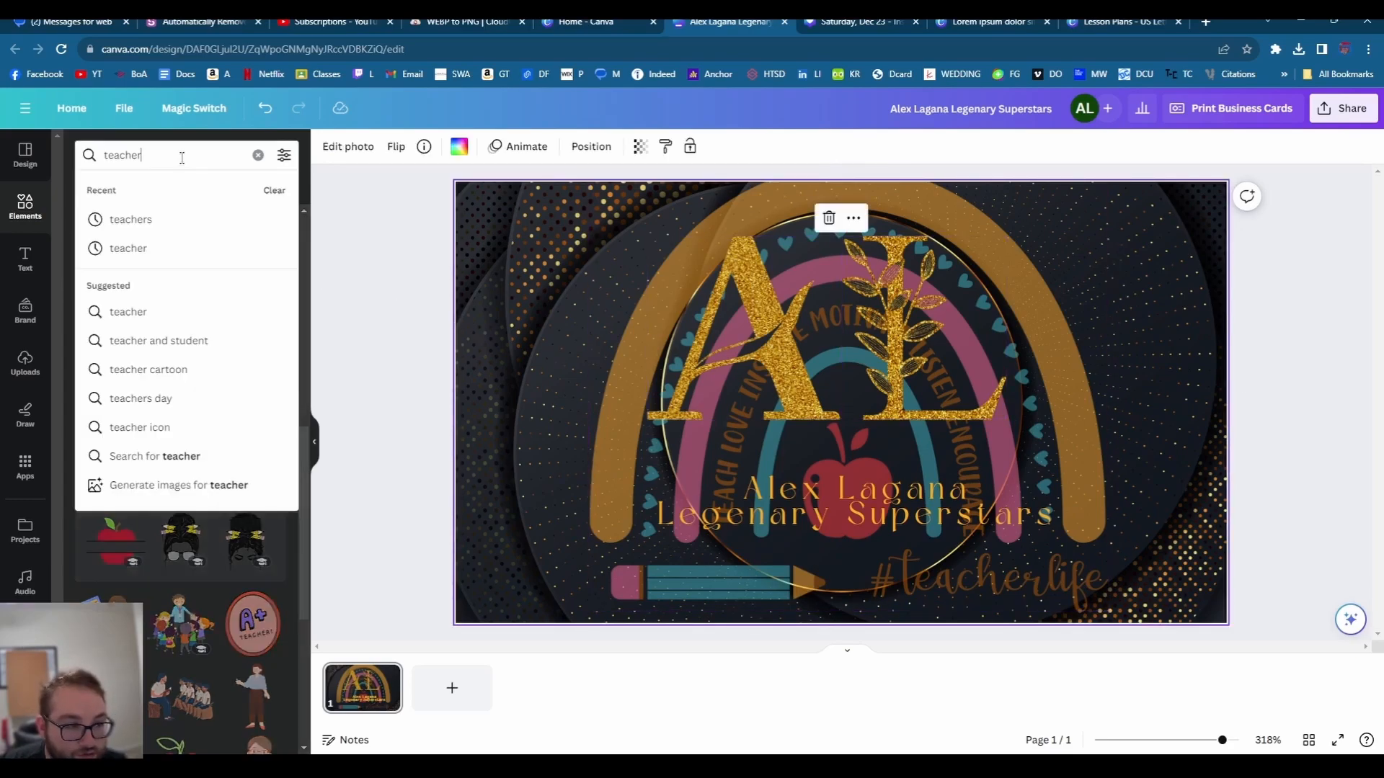
double_click(181, 157)
click(26, 202)
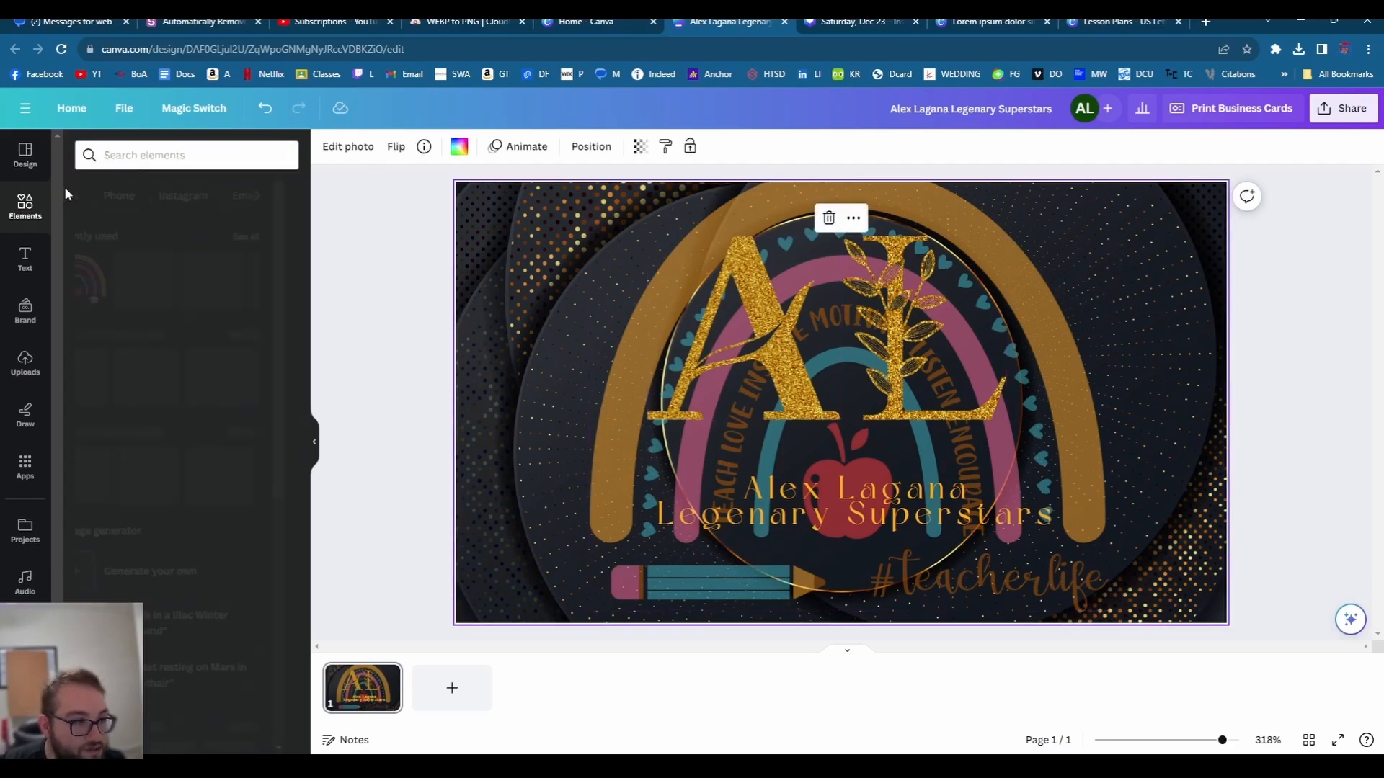
click(25, 177)
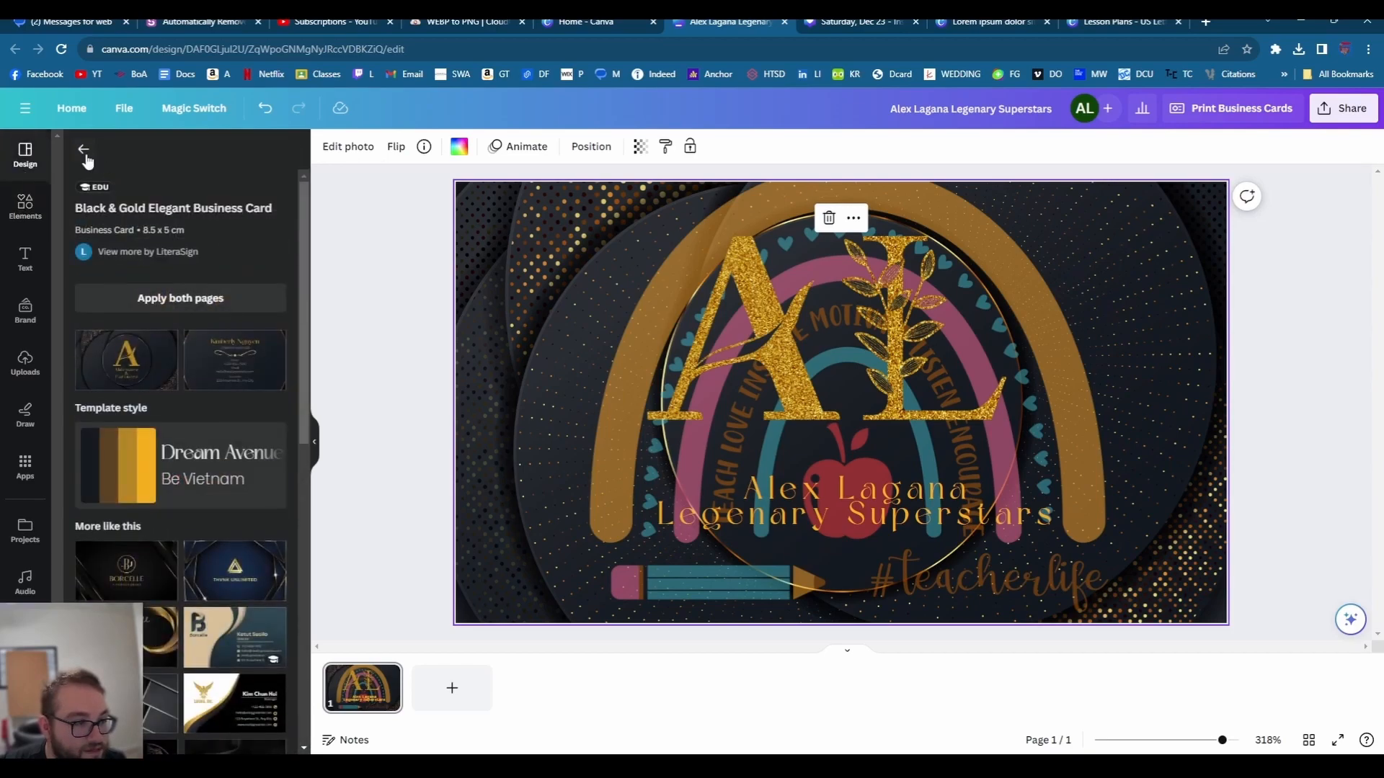
click(86, 146)
- Search templates for 'chef' and add the Black Colorful Illustrated Meat Grill card as a new page
click(137, 159)
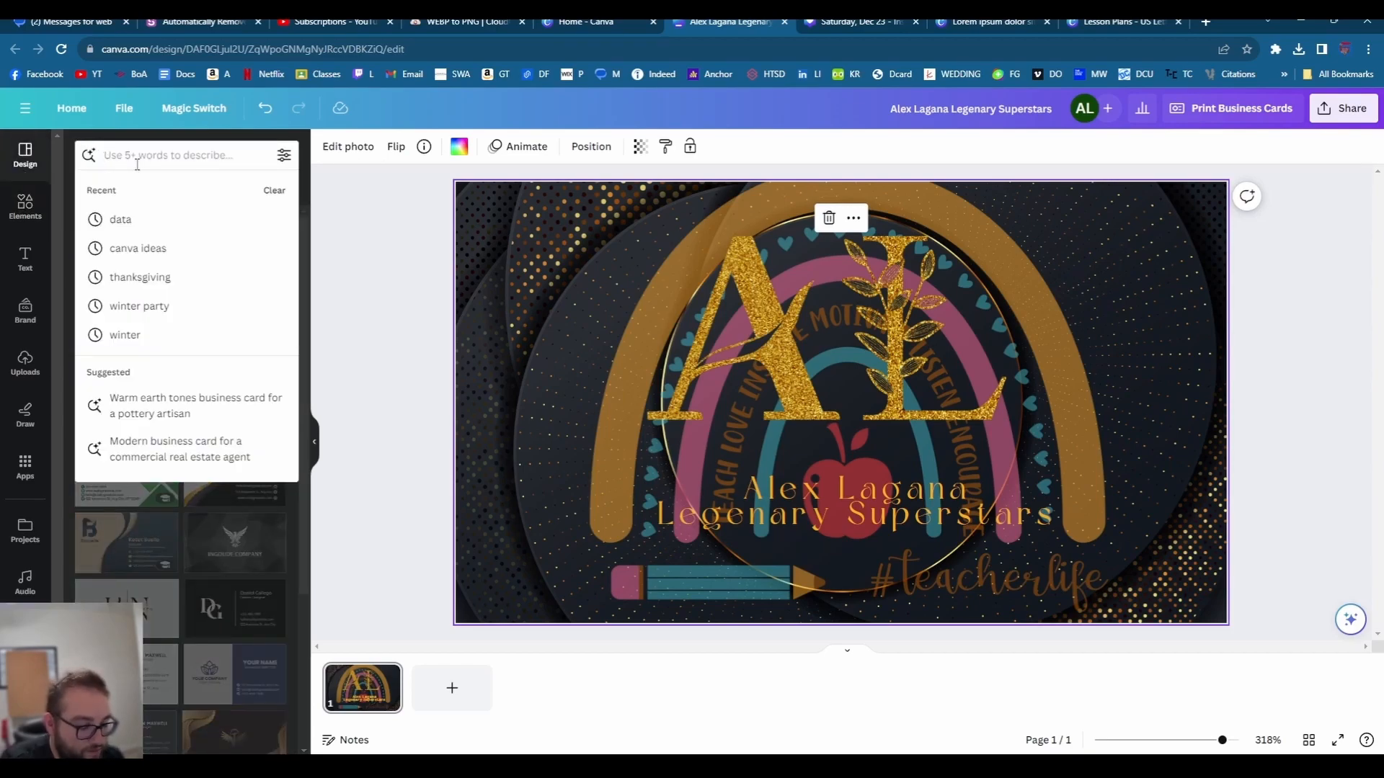
text(chef)
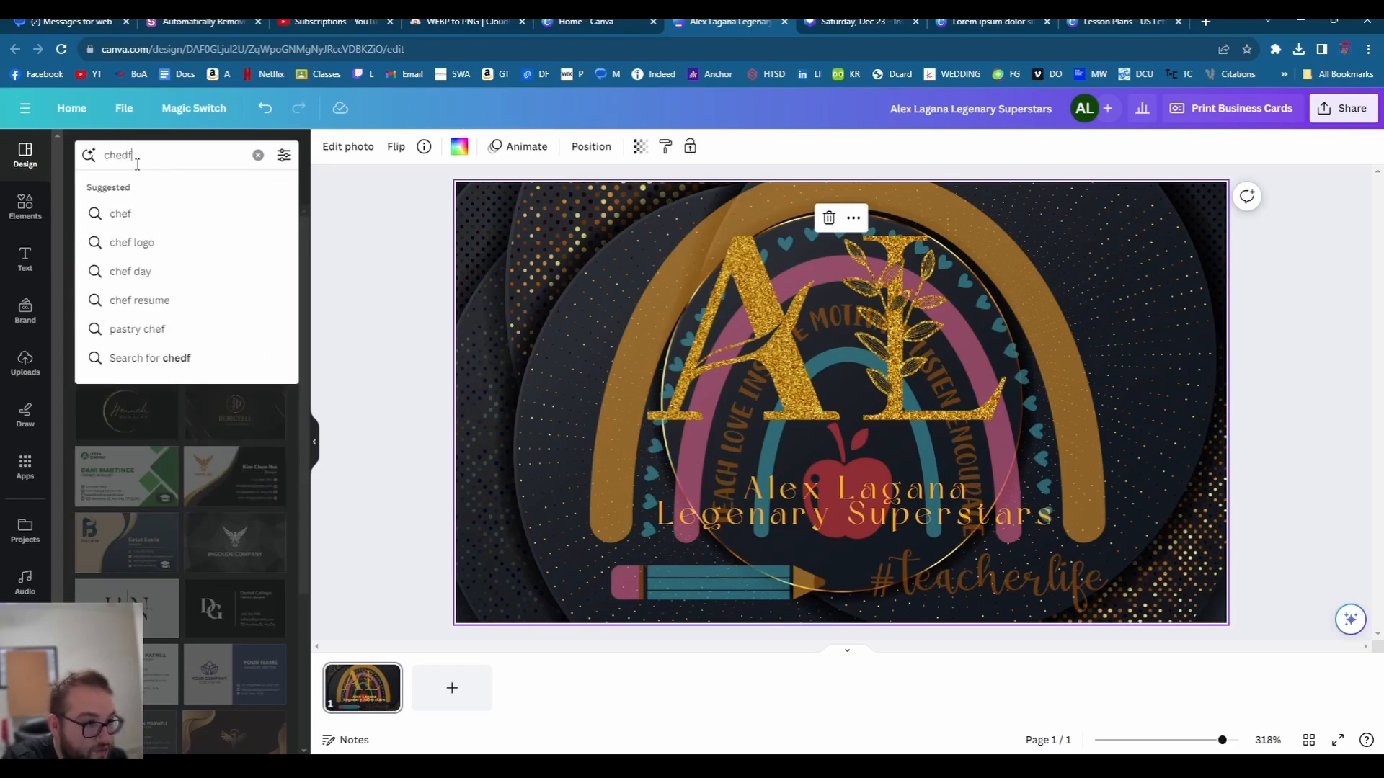
key(BackSpace)
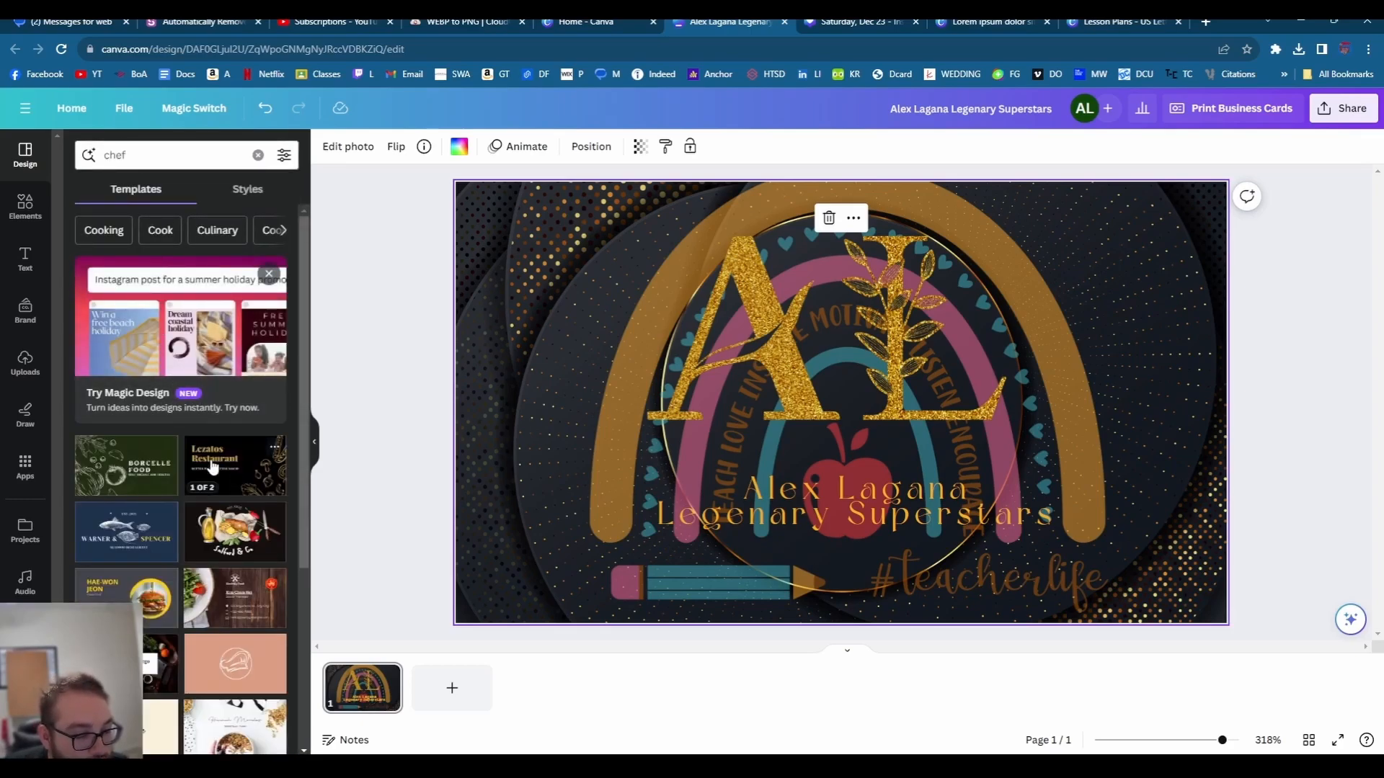
click(235, 544)
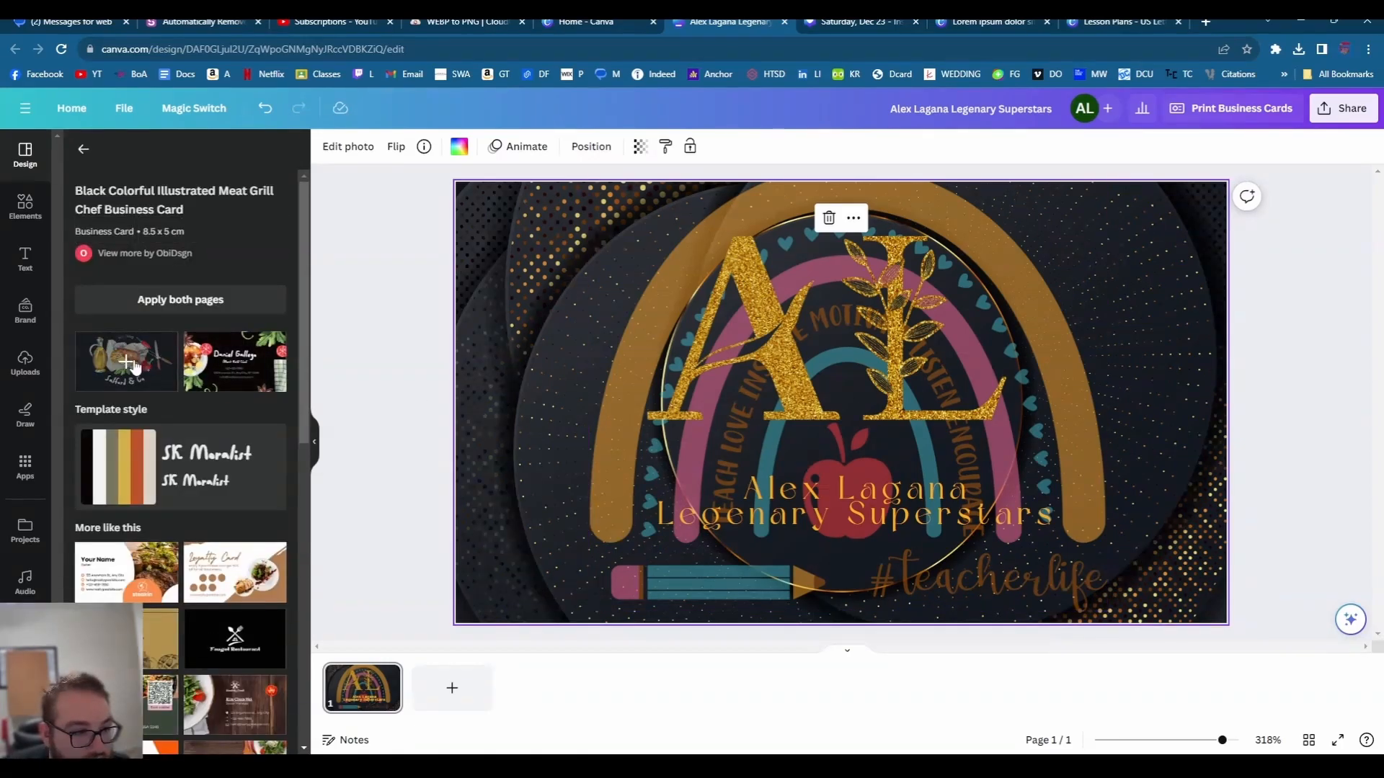
click(133, 365)
click(757, 459)
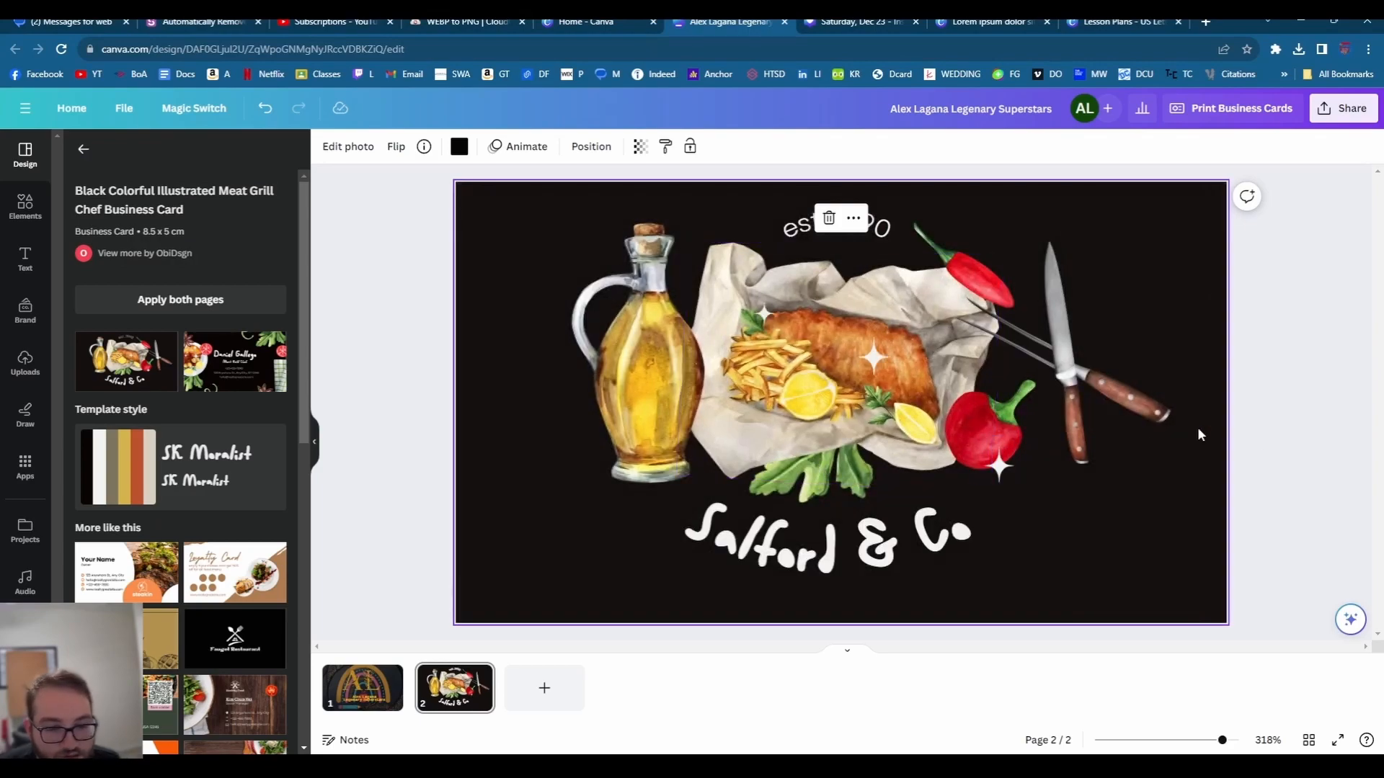
click(870, 422)
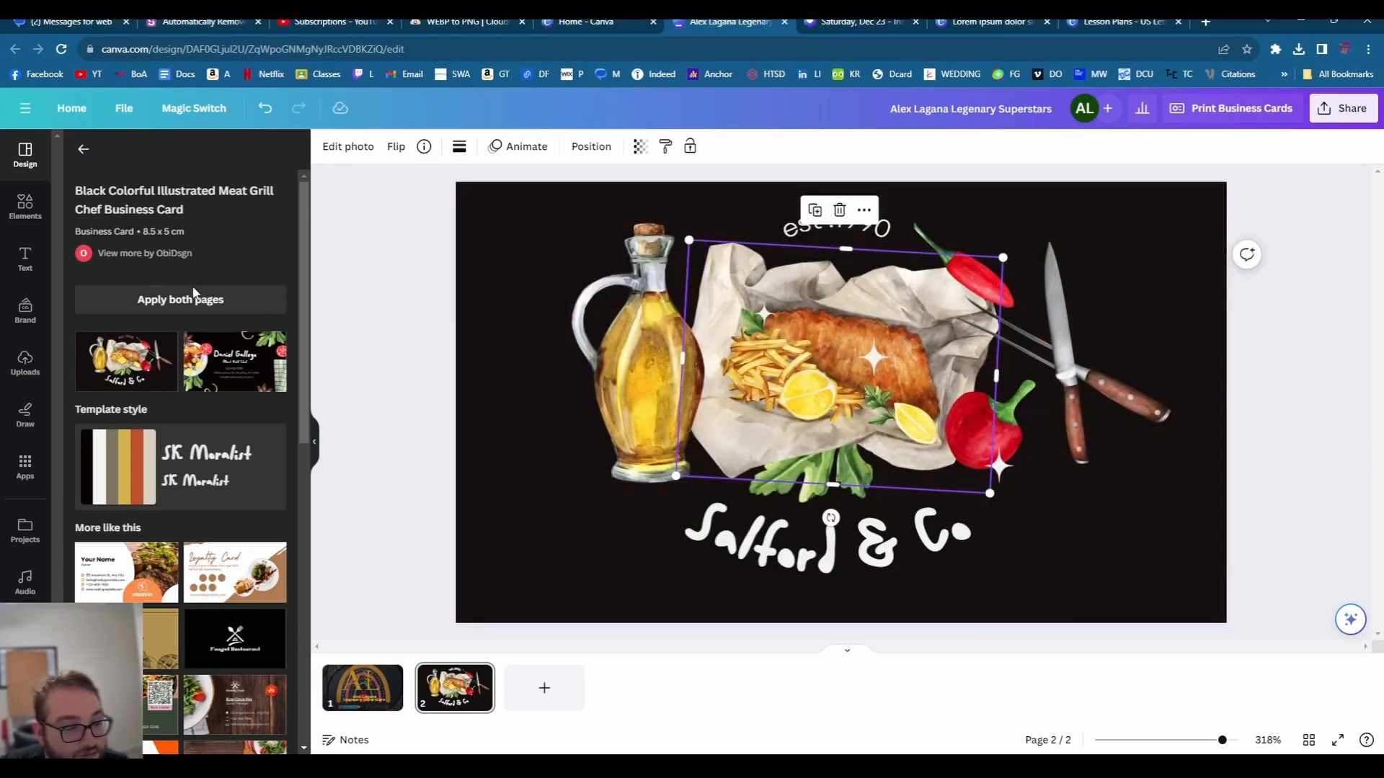
click(24, 261)
- Swap the fish-and-chips image for a 'steak' graphic rotated about 47° and centred in the logo
click(25, 205)
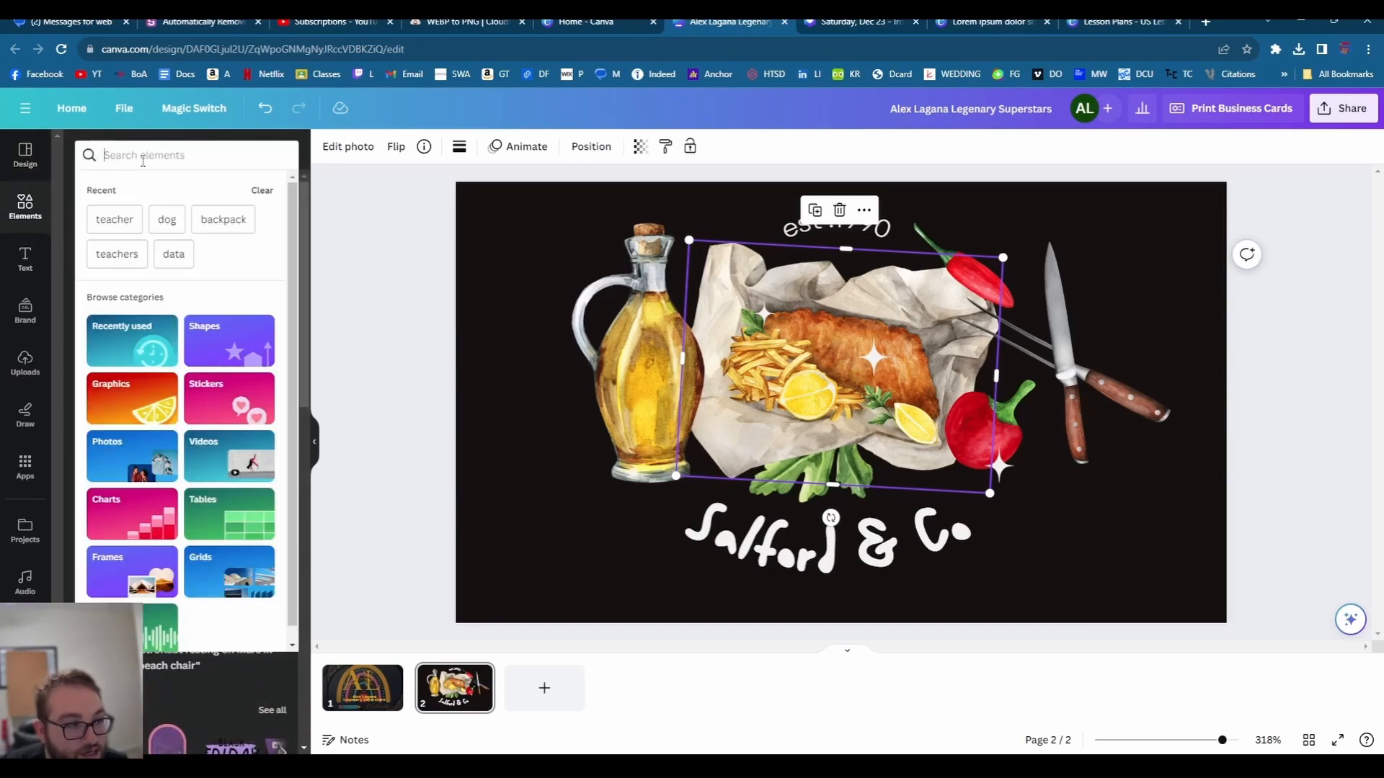
click(143, 157)
text(steak)
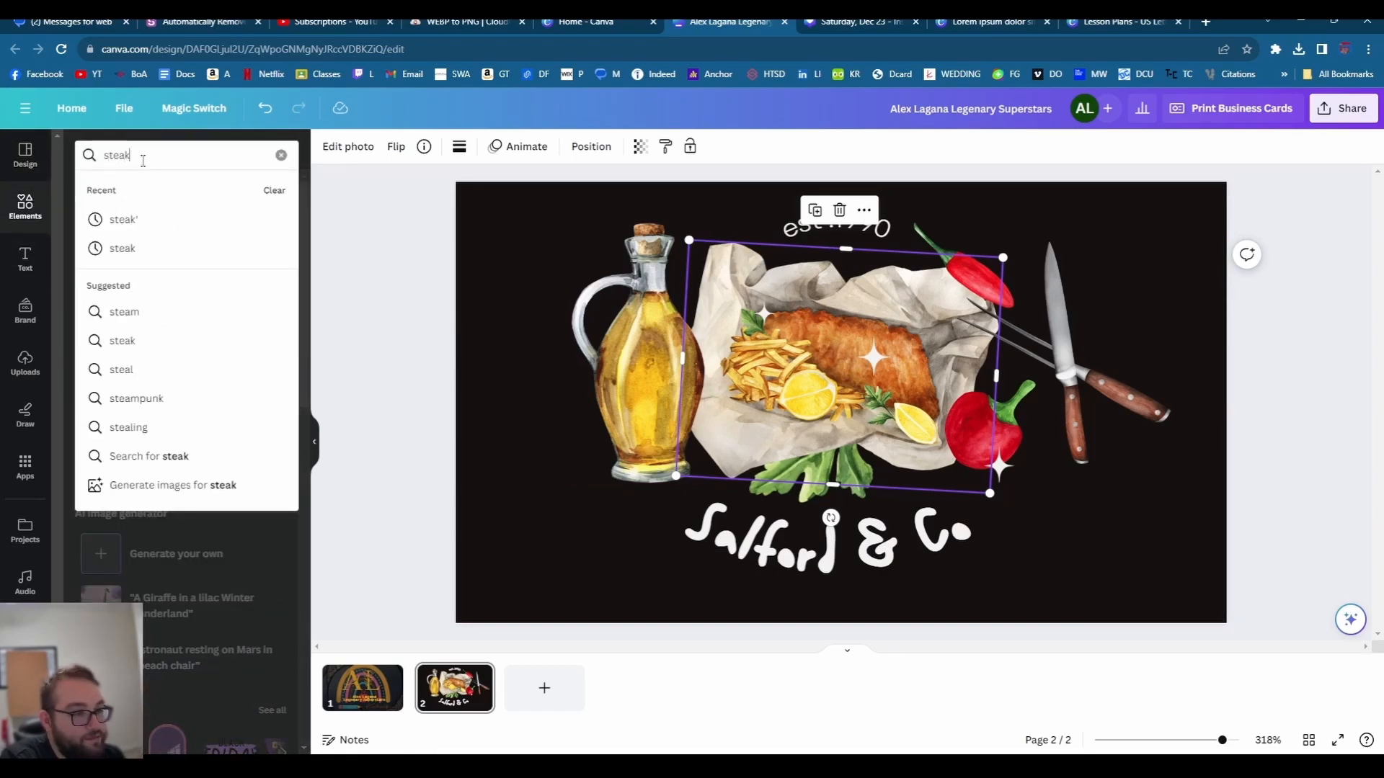
key(Return)
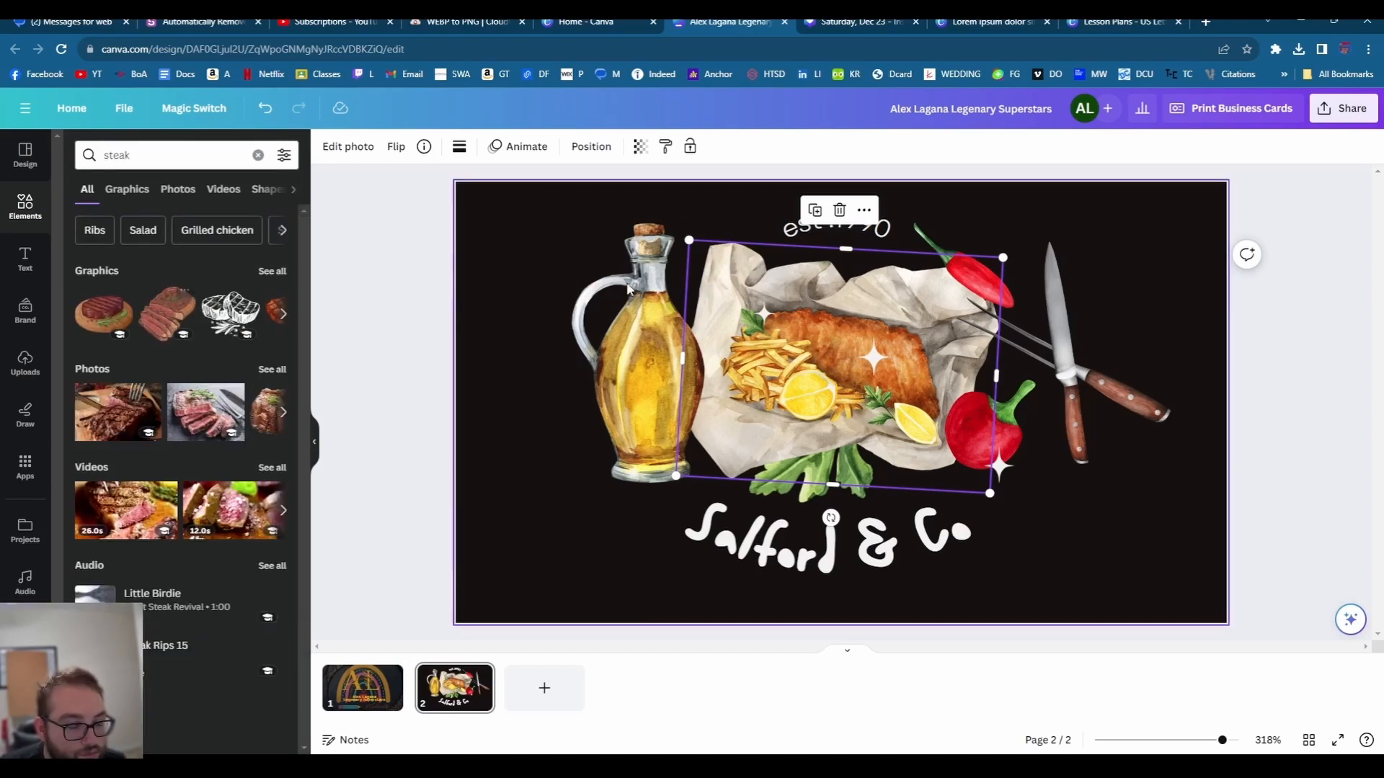
key(Delete)
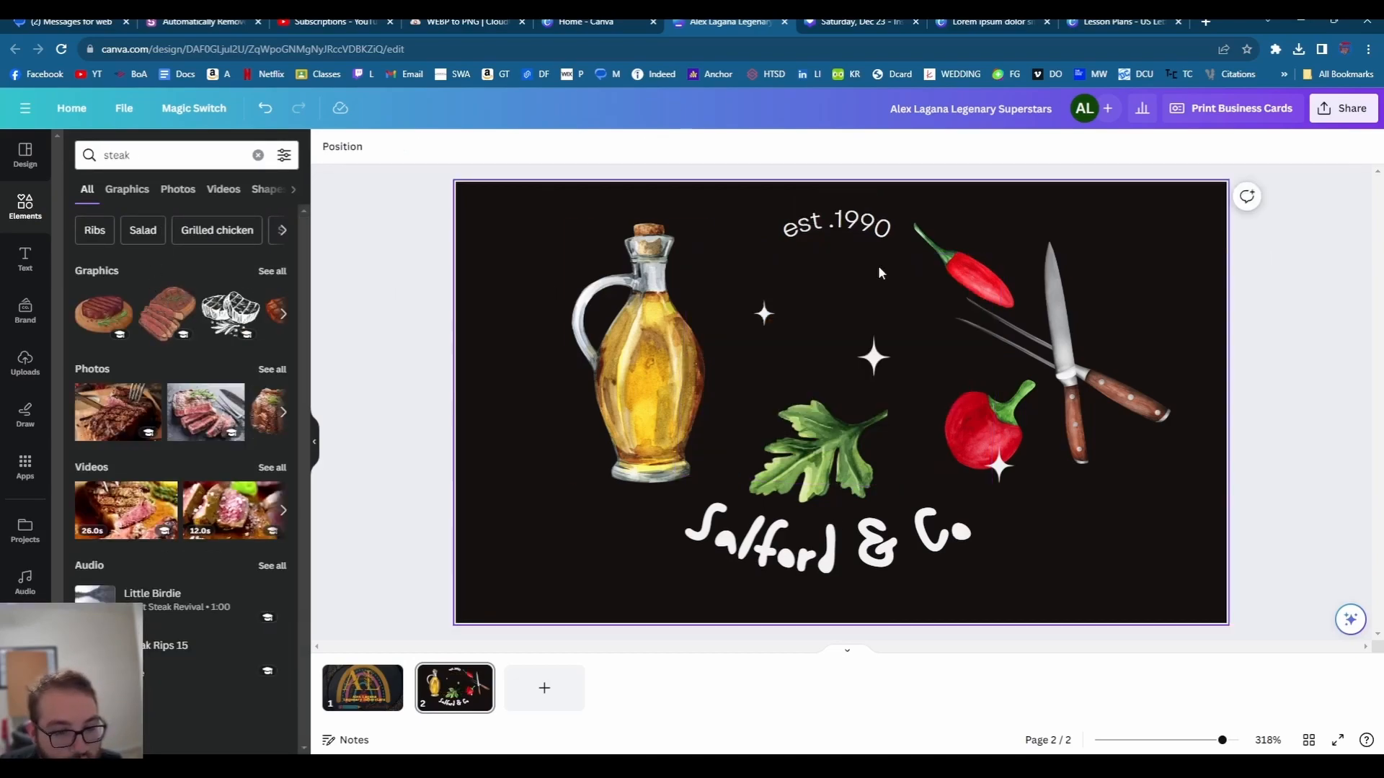
click(145, 314)
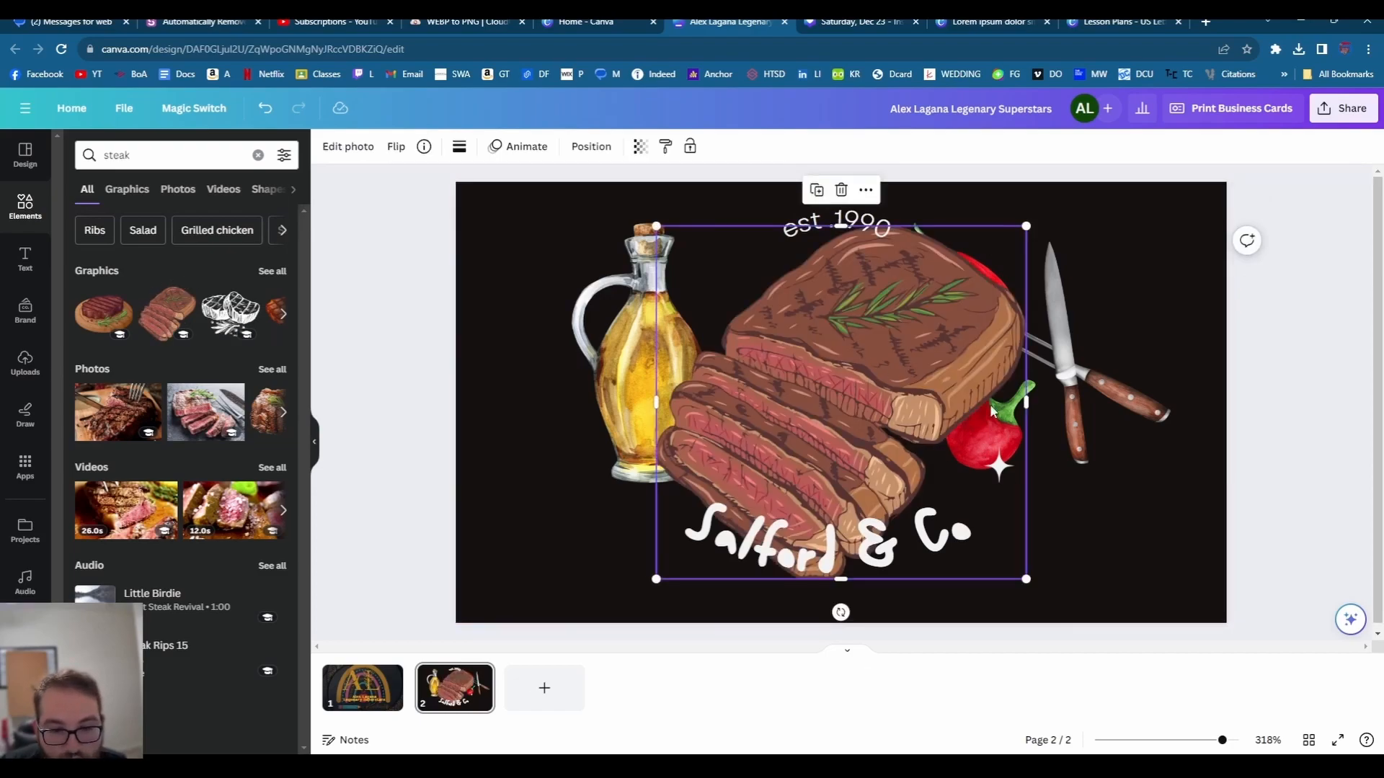
drag(840, 612, 724, 511)
drag(822, 394, 840, 393)
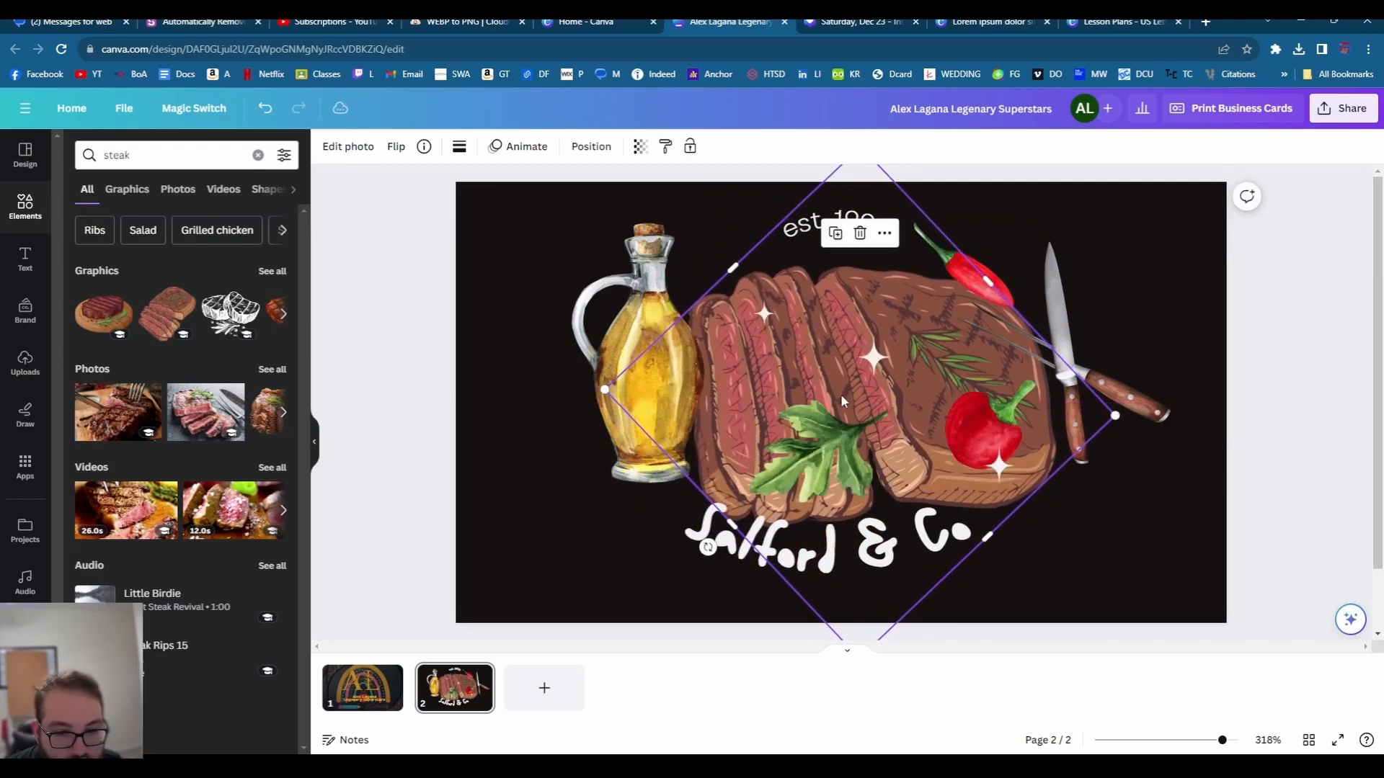
drag(841, 394, 822, 393)
click(1146, 301)
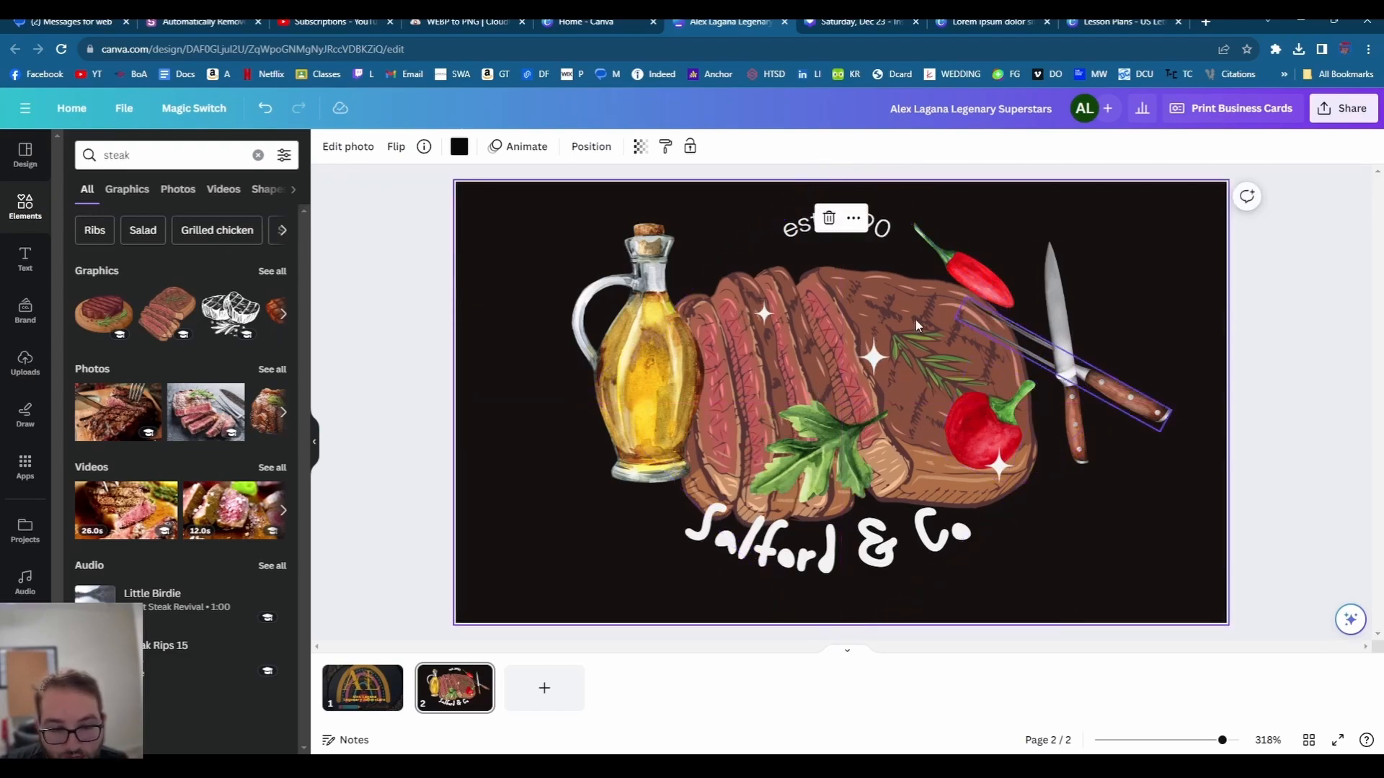
- Search 'bread' and add a bread basket, enlarged and placed on the left beside the oil bottle
double_click(144, 155)
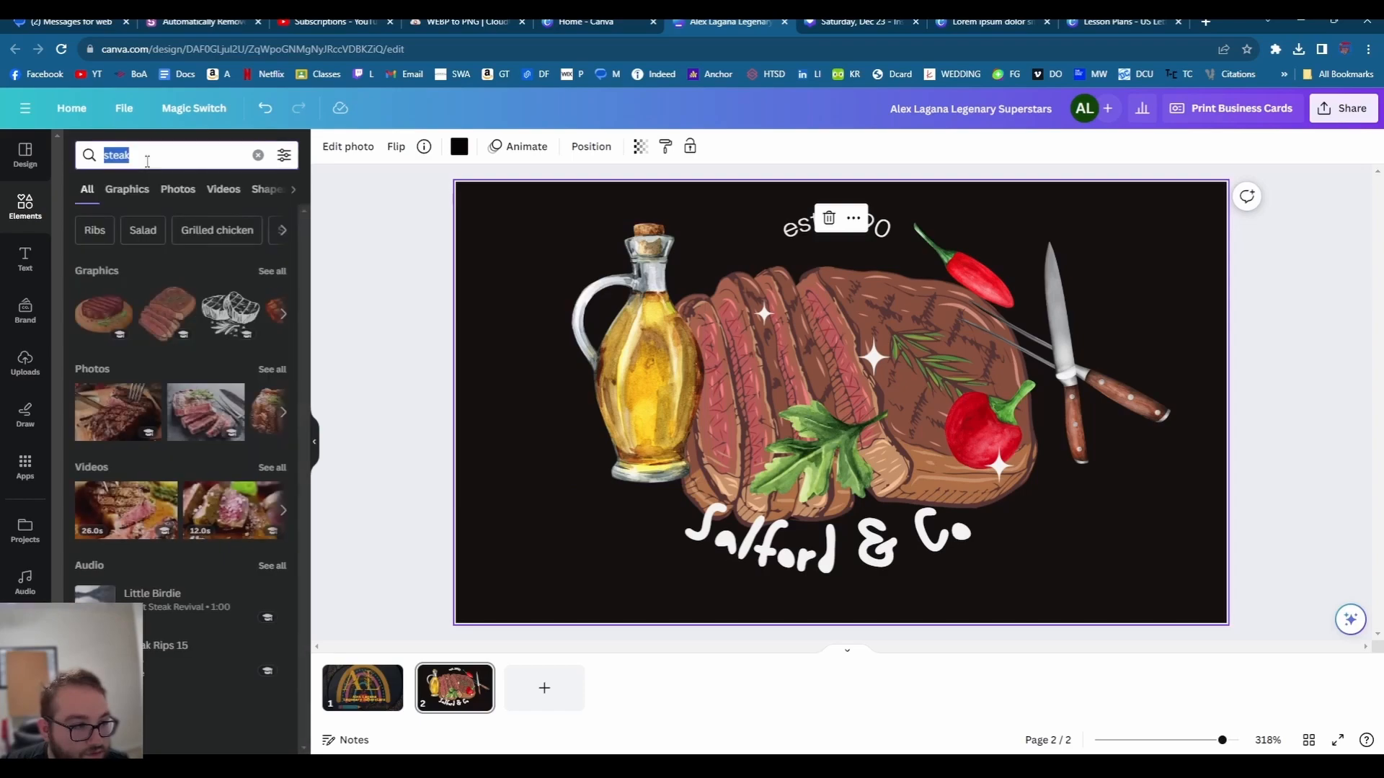
text(bread)
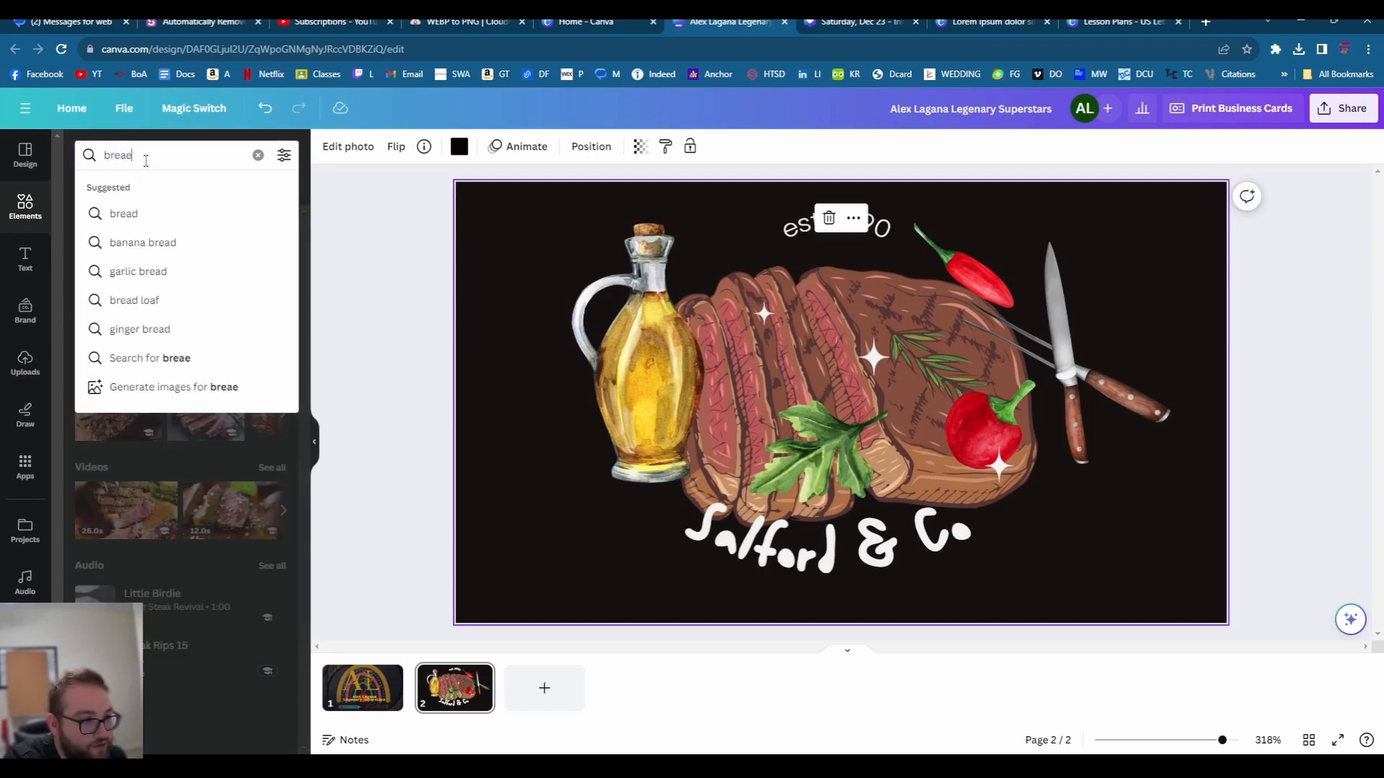
key(Return)
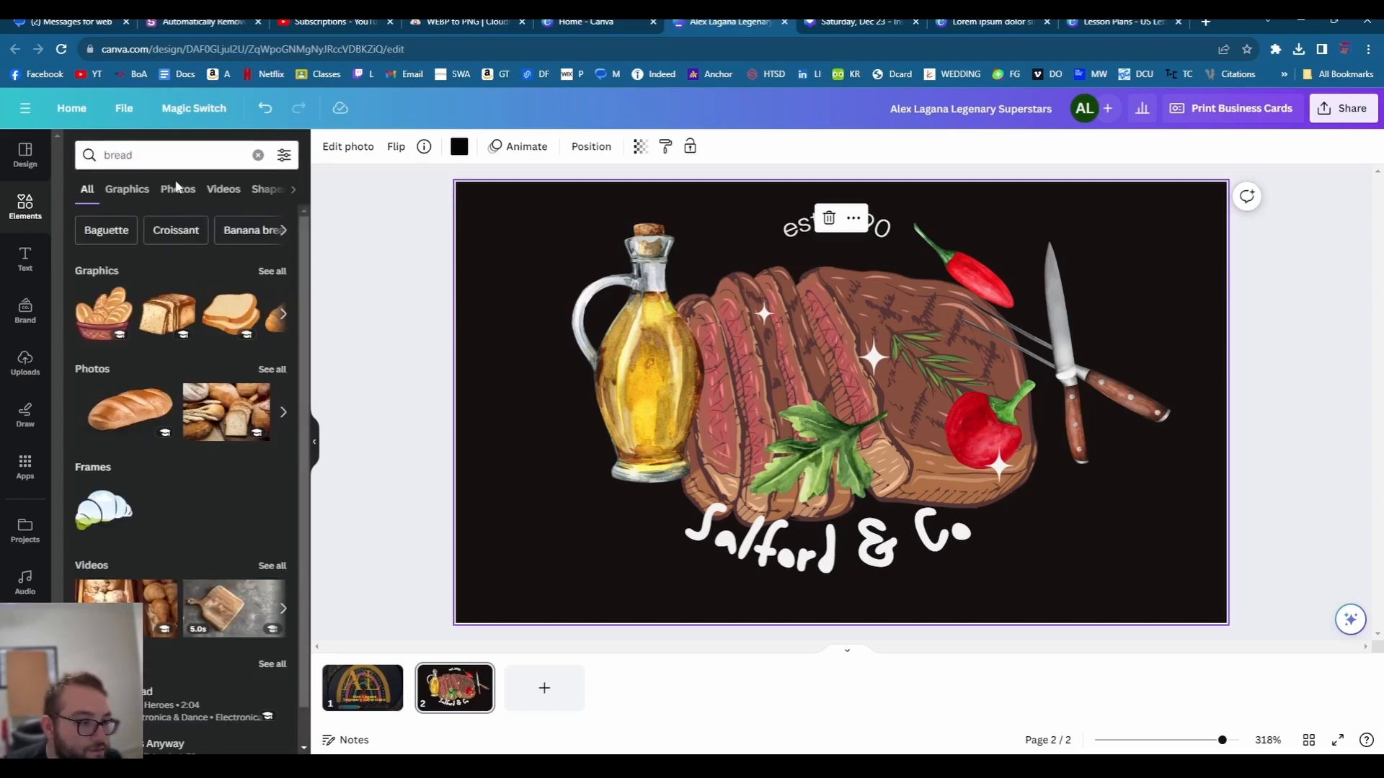
click(99, 319)
drag(841, 402, 554, 354)
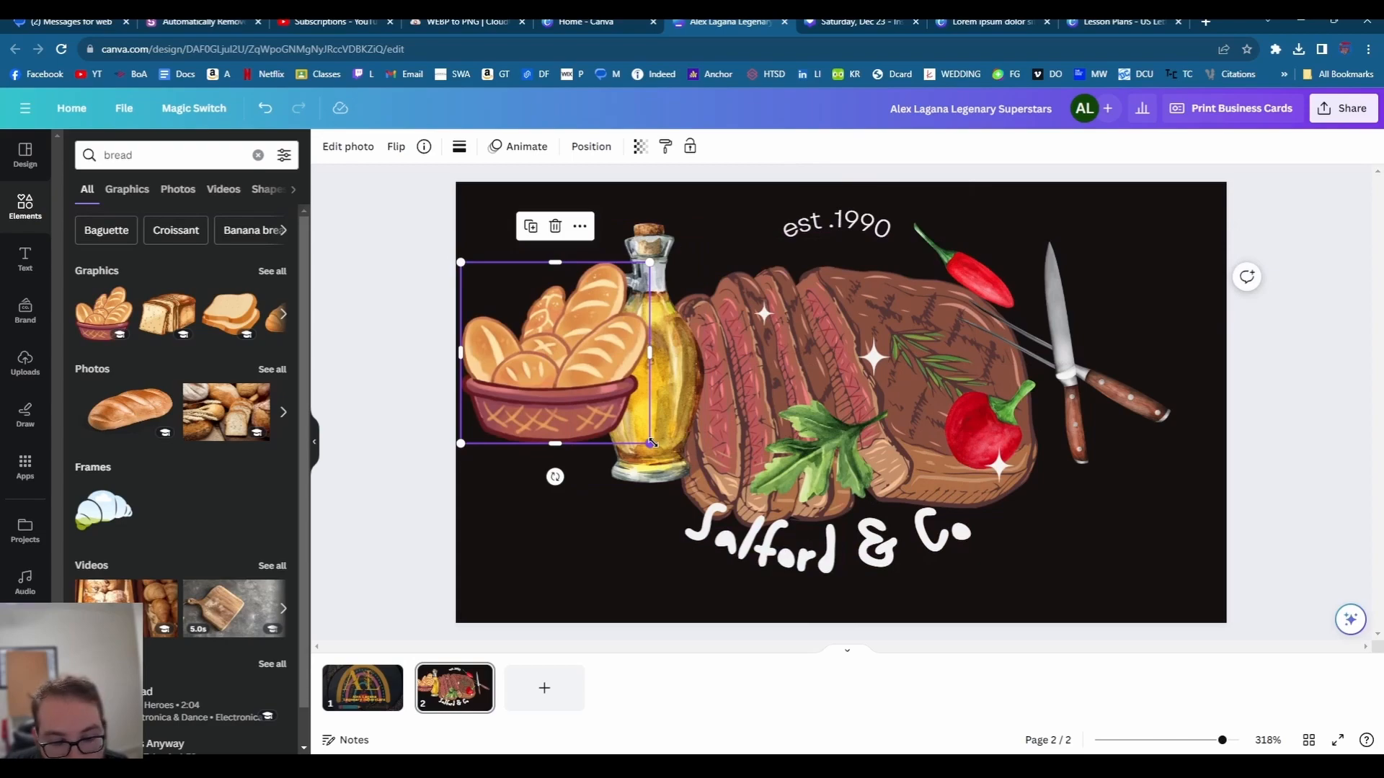
drag(649, 444, 675, 468)
drag(600, 405, 596, 428)
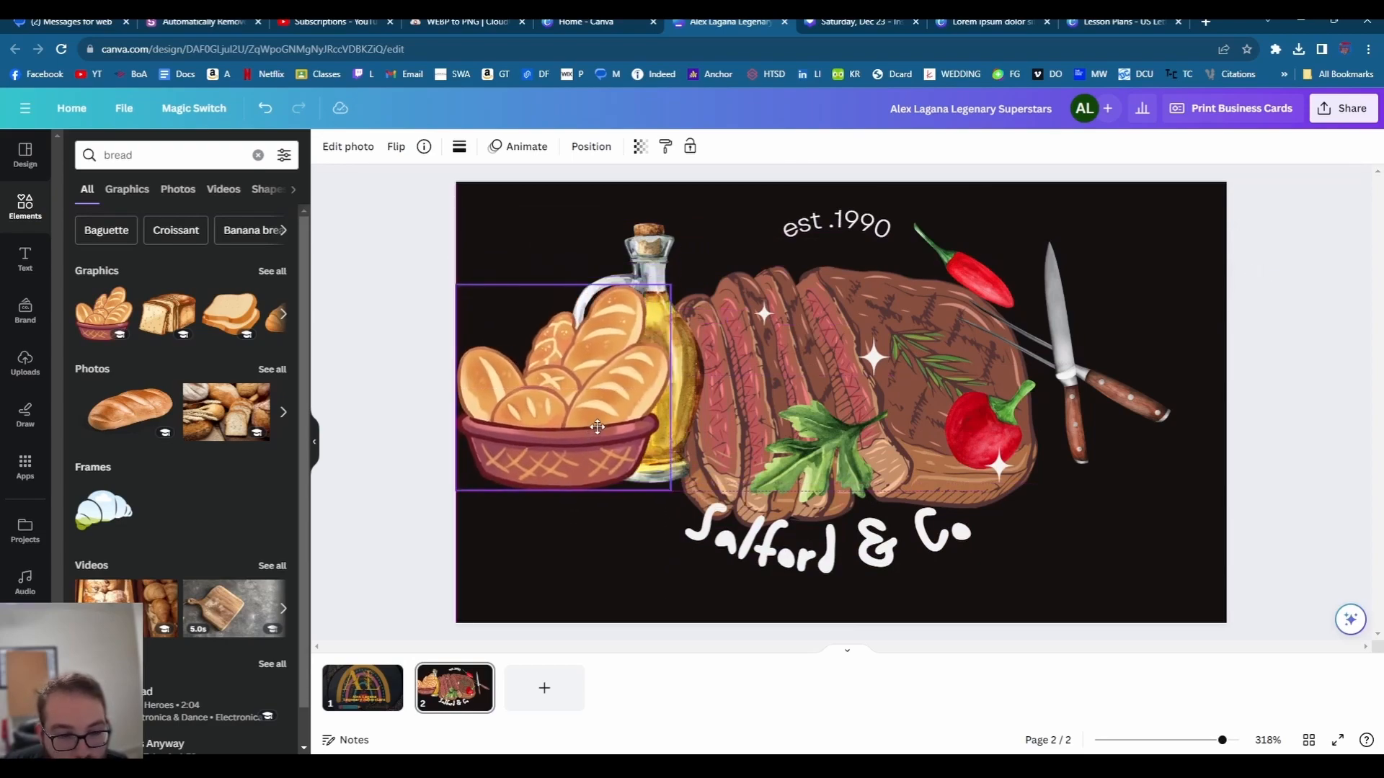
- Bring the oil bottle in front of the bread, then enlarge the fork and move it lower-right
click(651, 242)
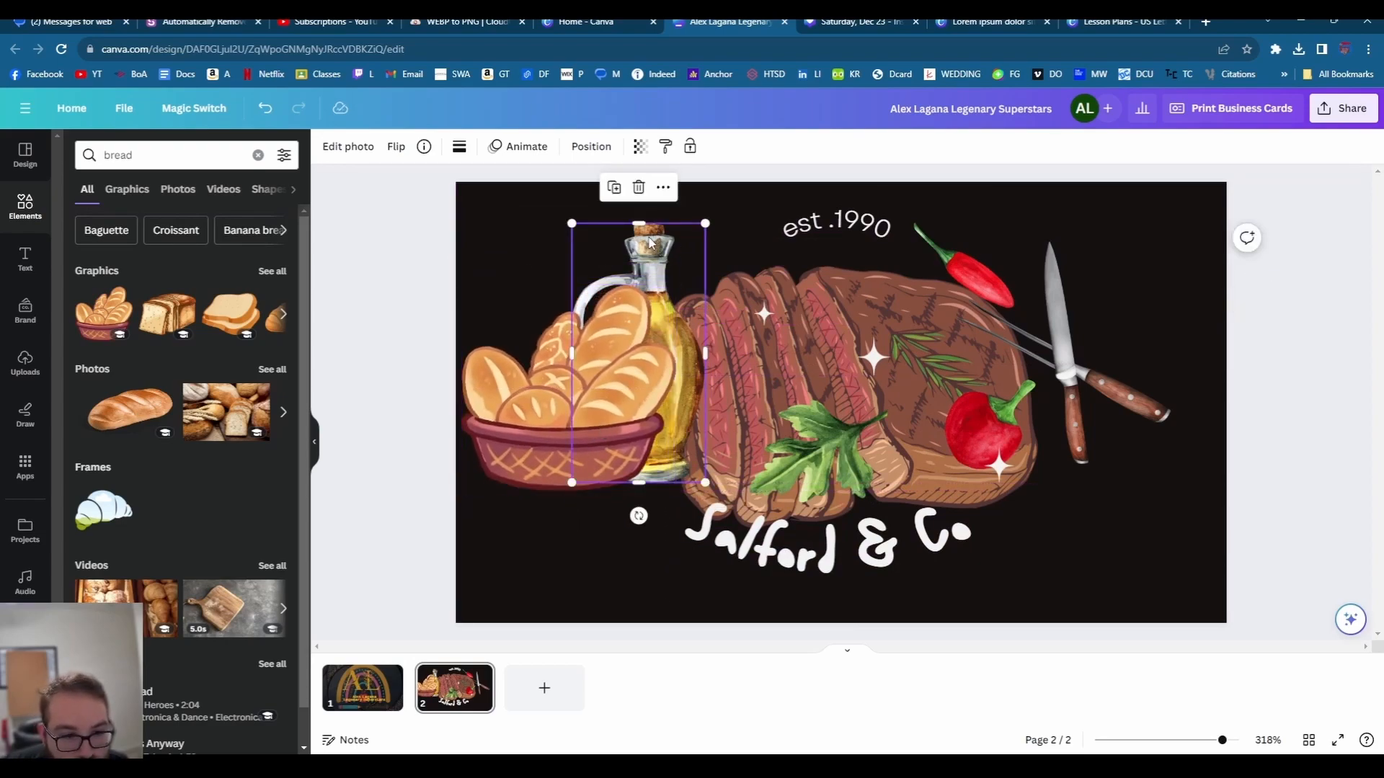
key(ctrl+])
click(1128, 397)
key(ctrl+])
key(ctrl+])
key(ctrl+])
drag(963, 294, 753, 180)
drag(1072, 371, 1146, 490)
- Change the logo's year from est .1990 to est .2015
click(862, 230)
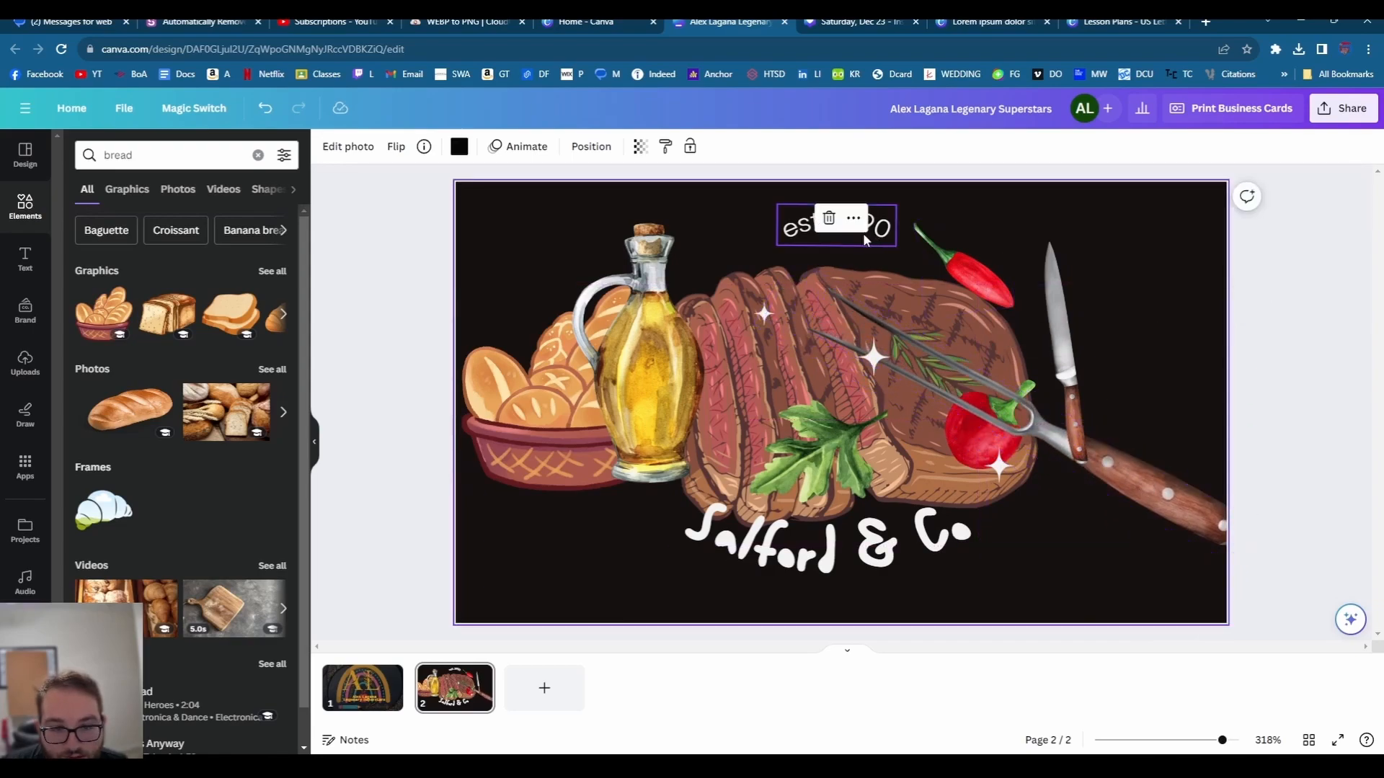
double_click(857, 222)
click(871, 220)
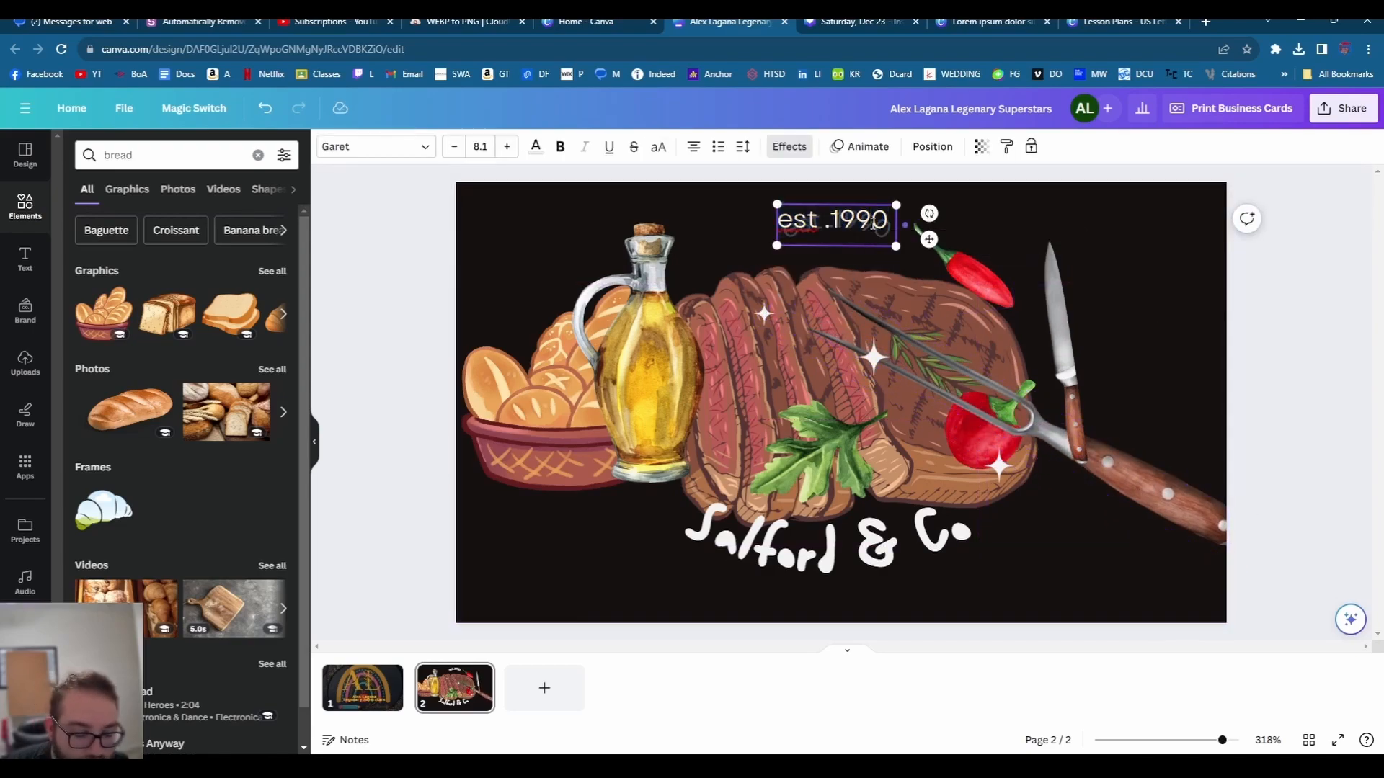
double_click(872, 222)
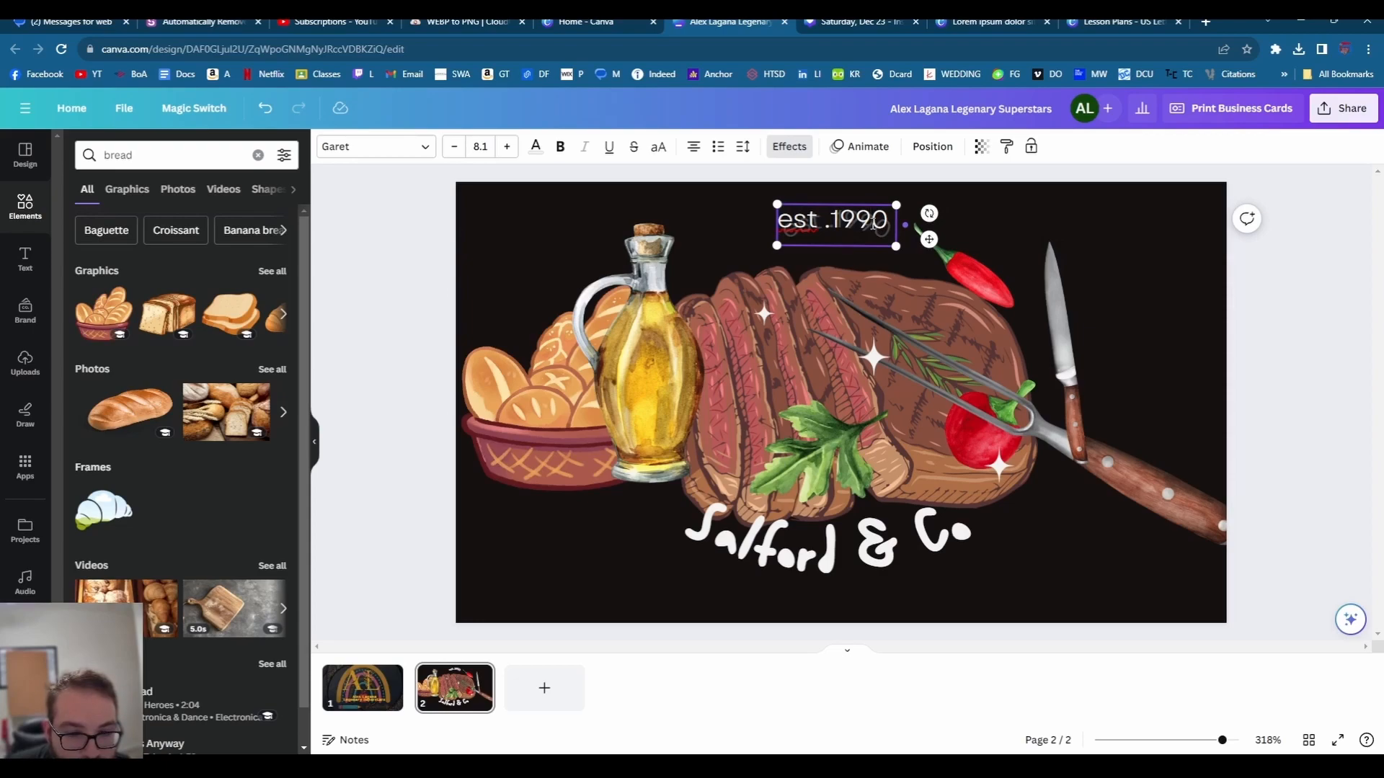
text(2015)
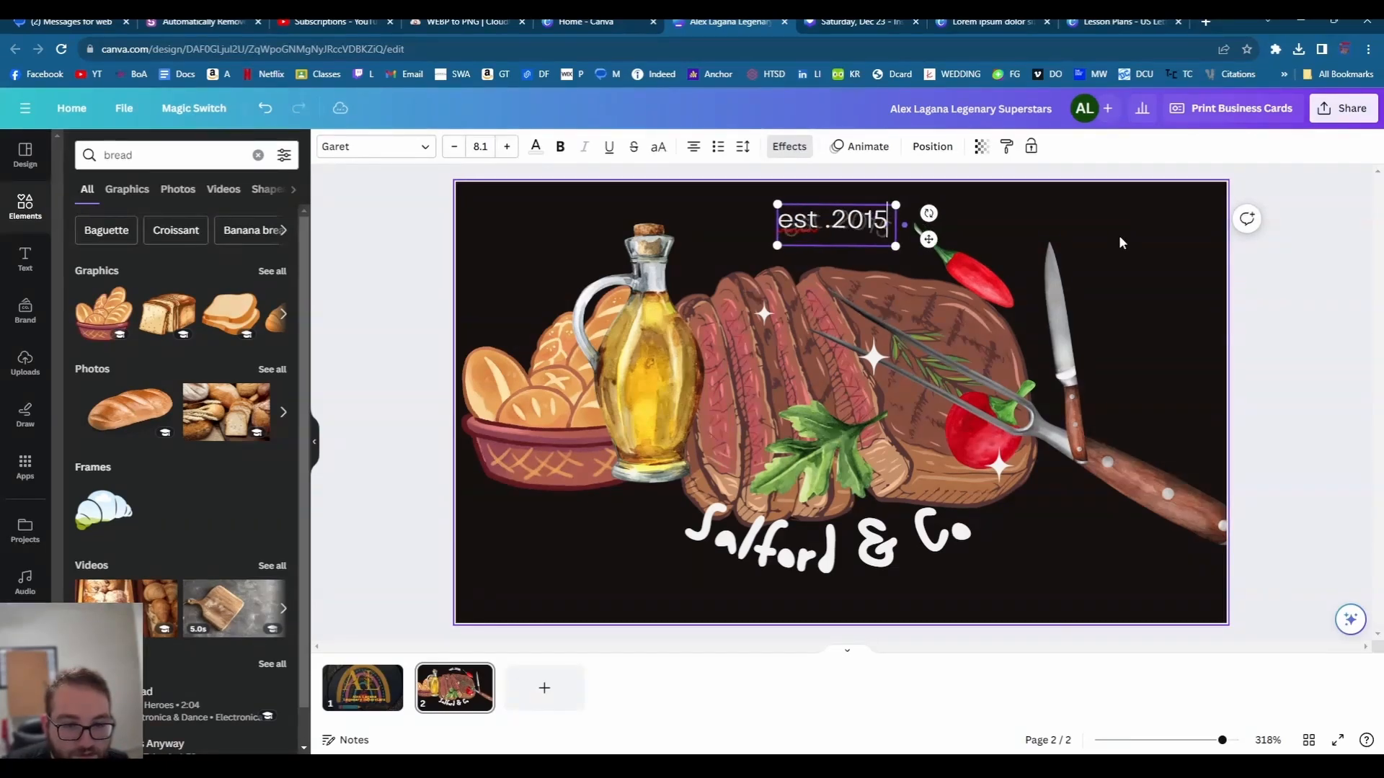
- Delete 'Salford' from the Salford & Co. brand name to make room for the surname
click(828, 550)
double_click(828, 550)
click(836, 533)
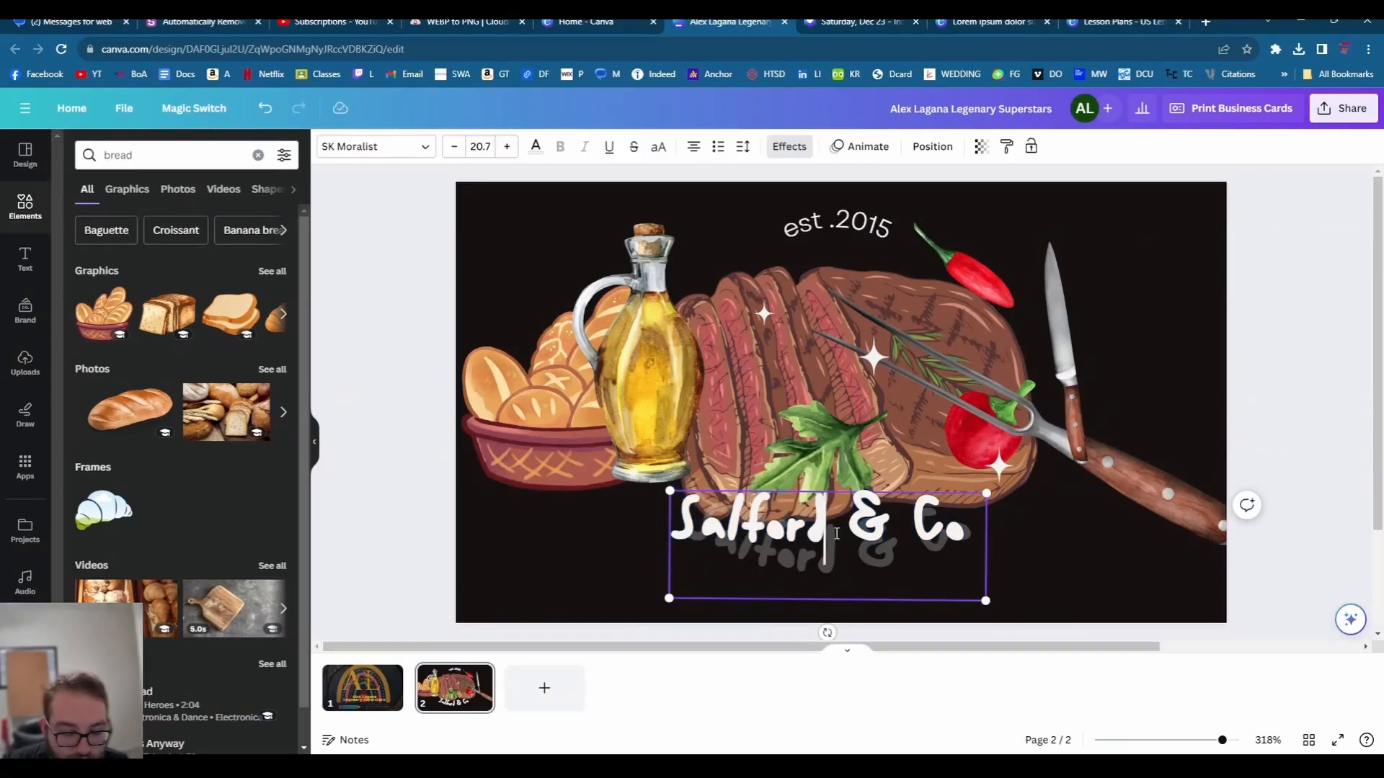
key(F12)
key(F12)
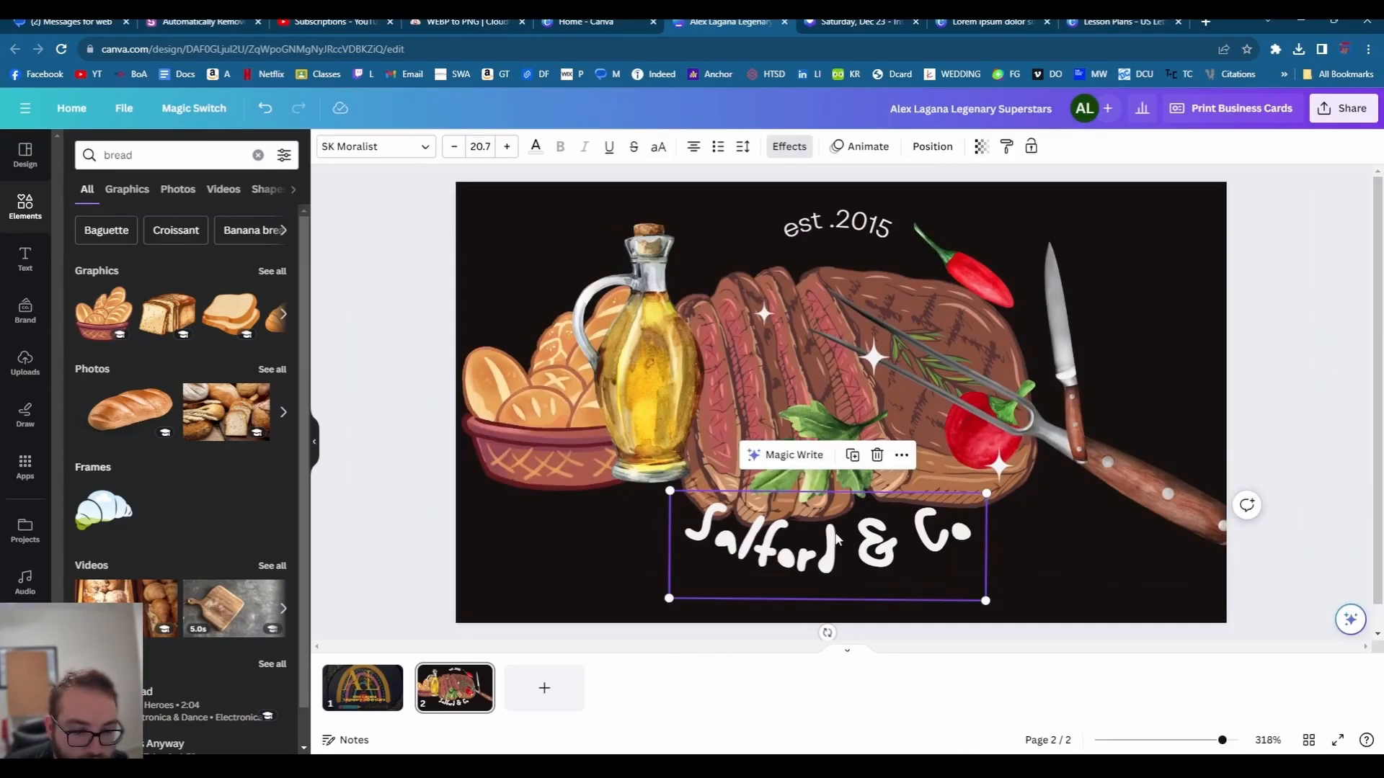
double_click(833, 541)
click(836, 535)
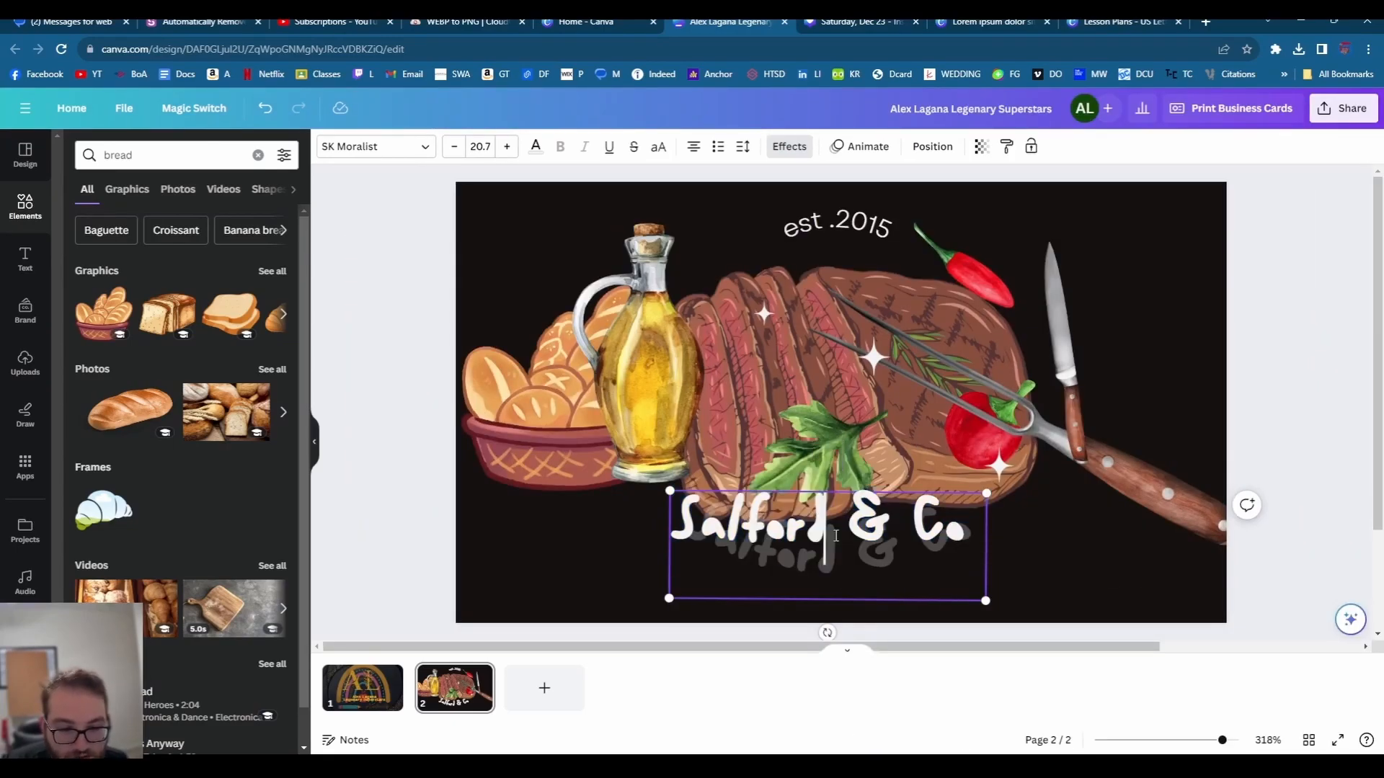
key(BackSpace)
key(BackSpace)
key(BackSpace)
key(BackSpace)
key(BackSpace)
key(BackSpace)
key(BackSpace)
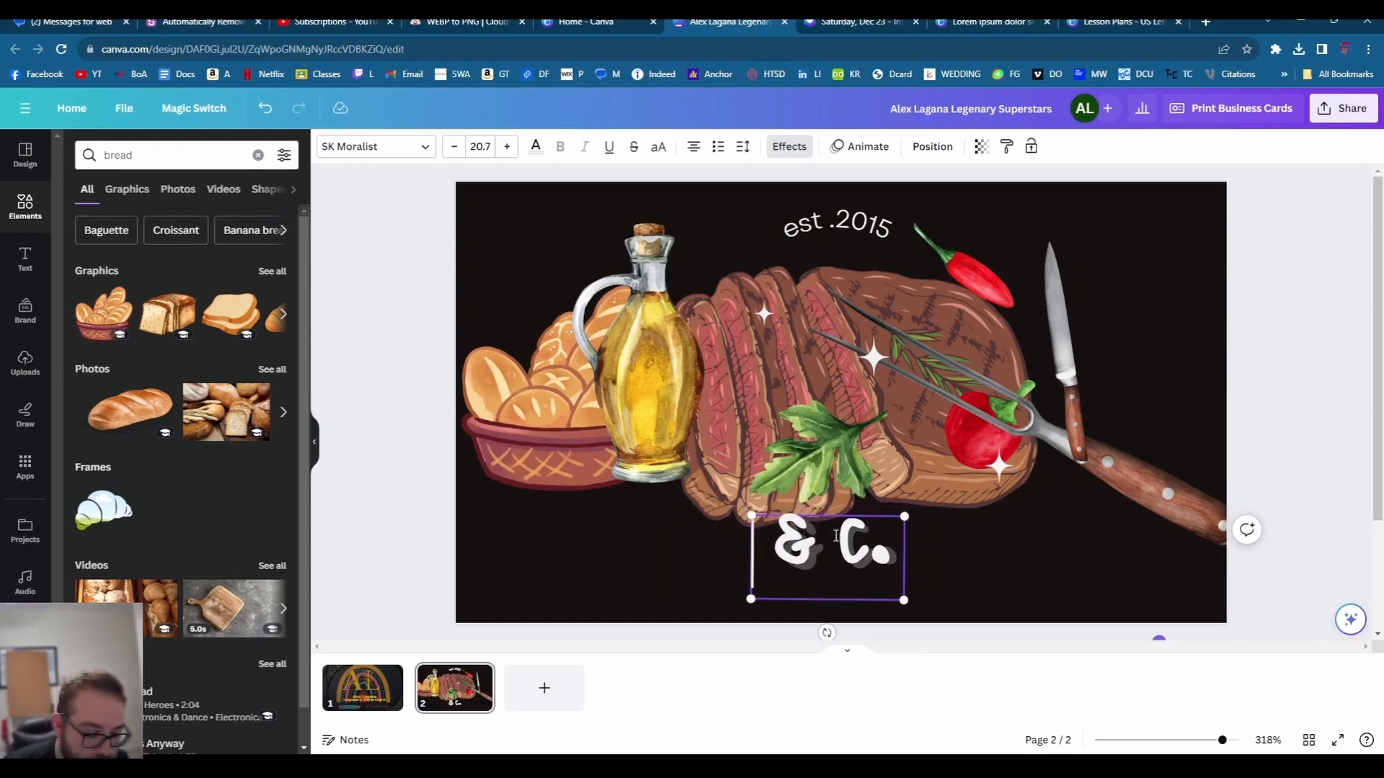
- Finish the brand name 'Lagana' and nudge it slightly left
text(Lagana)
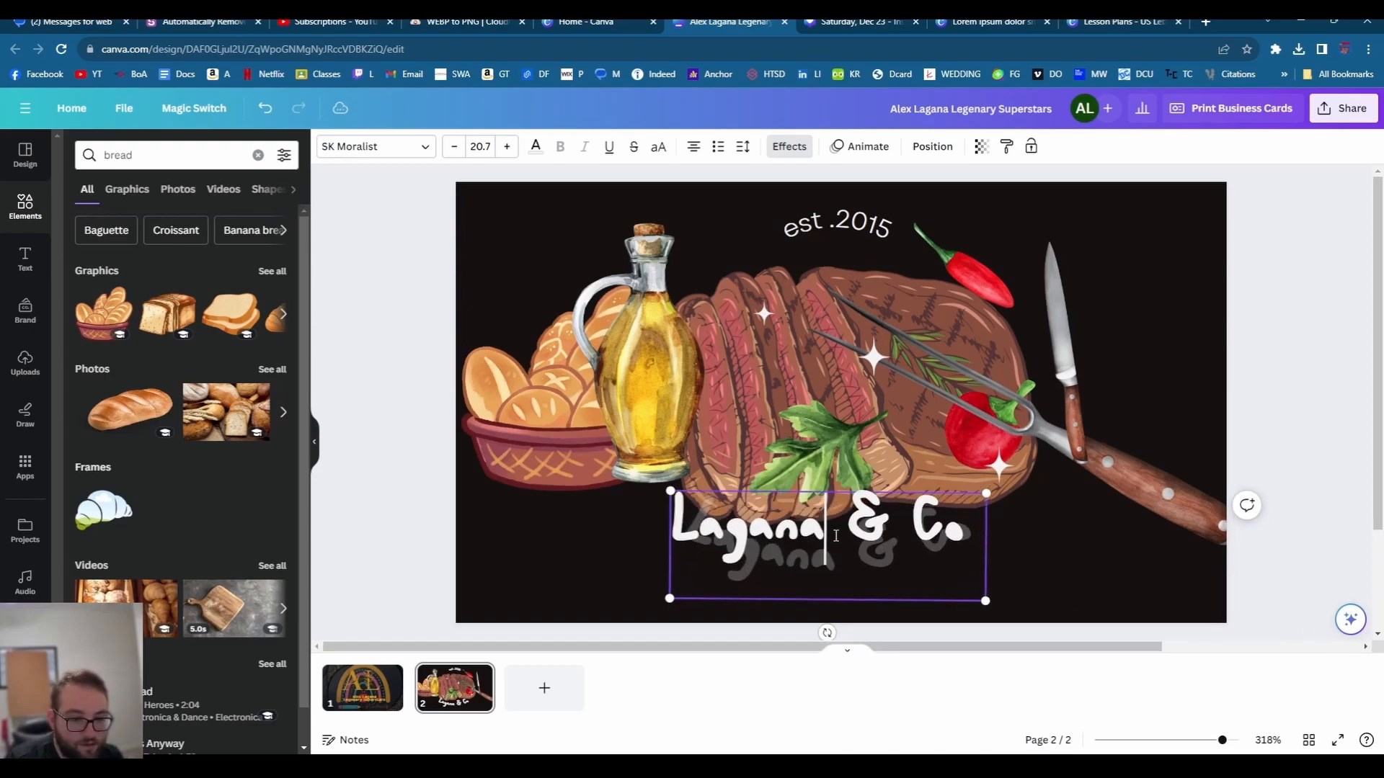
click(1044, 555)
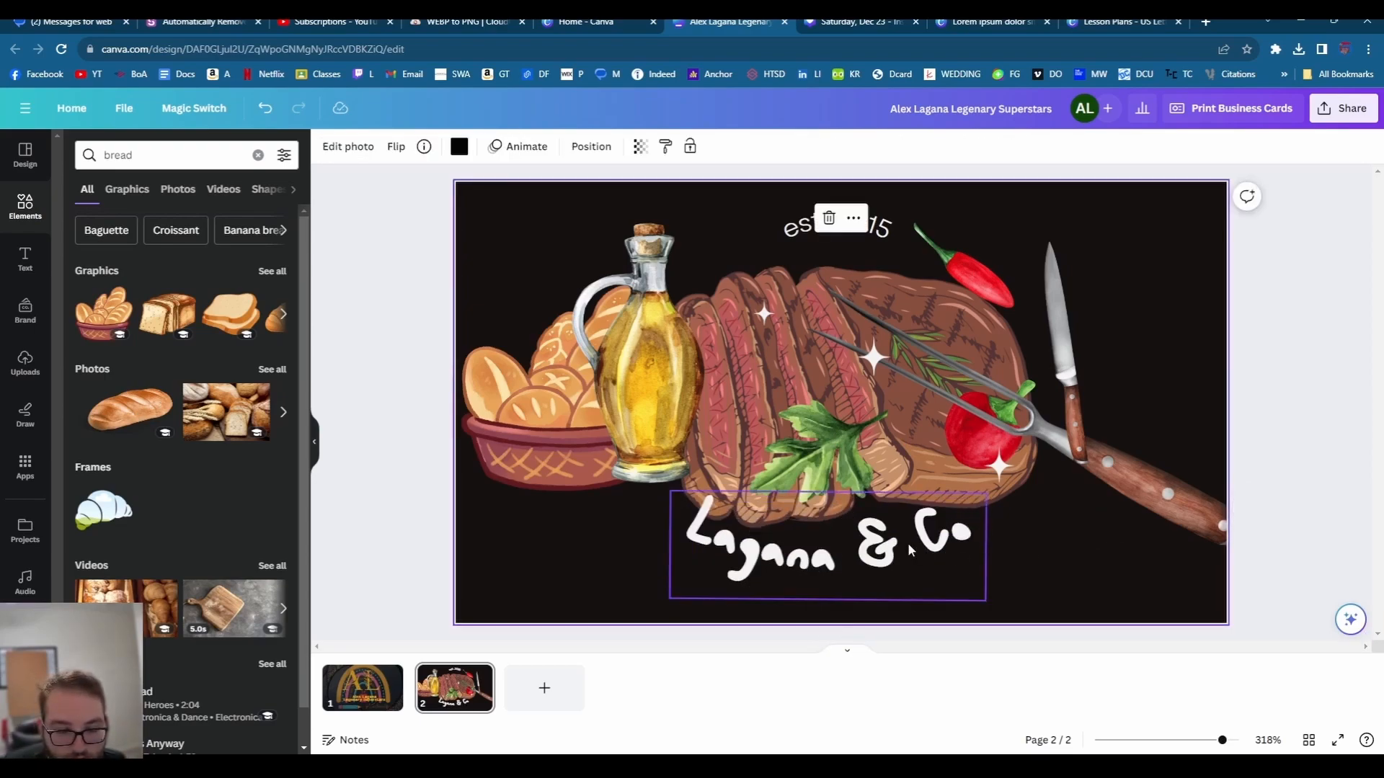
drag(923, 558, 905, 557)
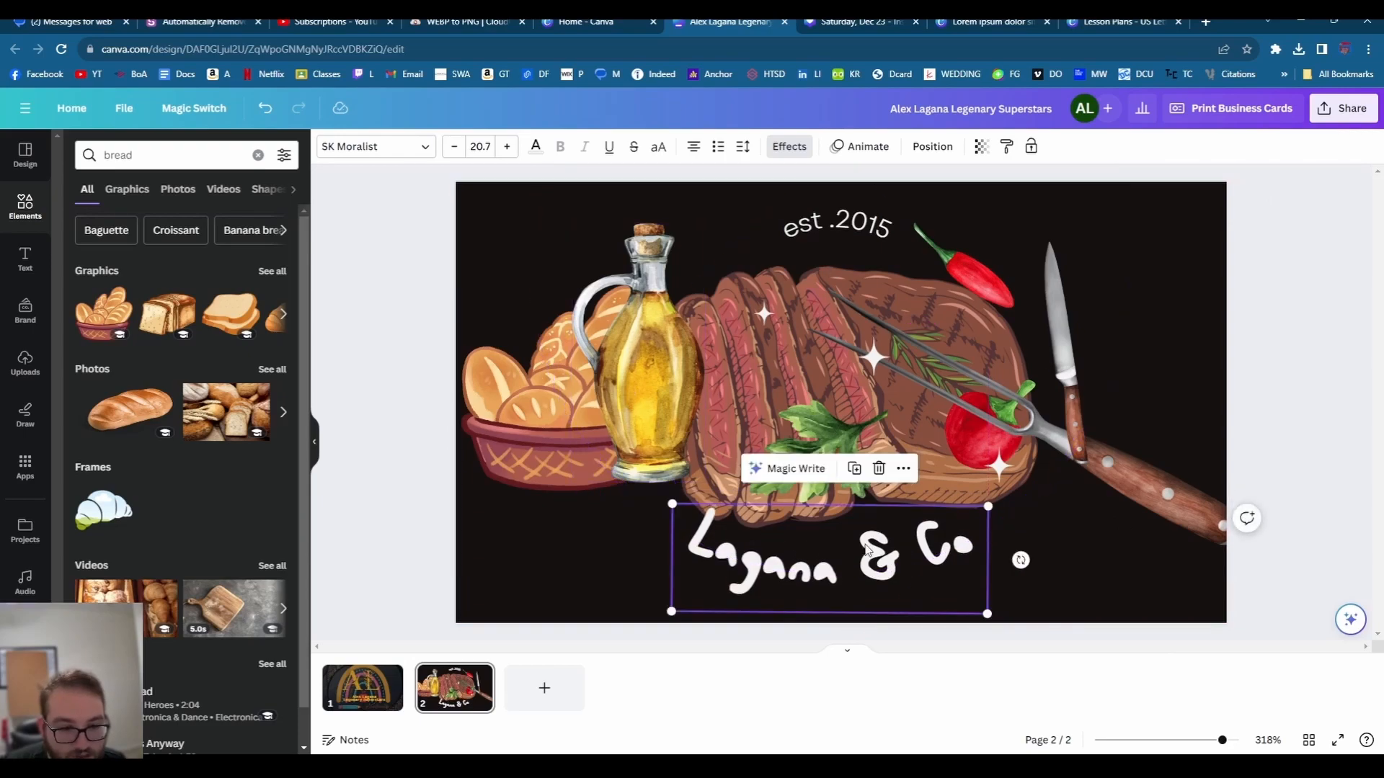
click(1074, 554)
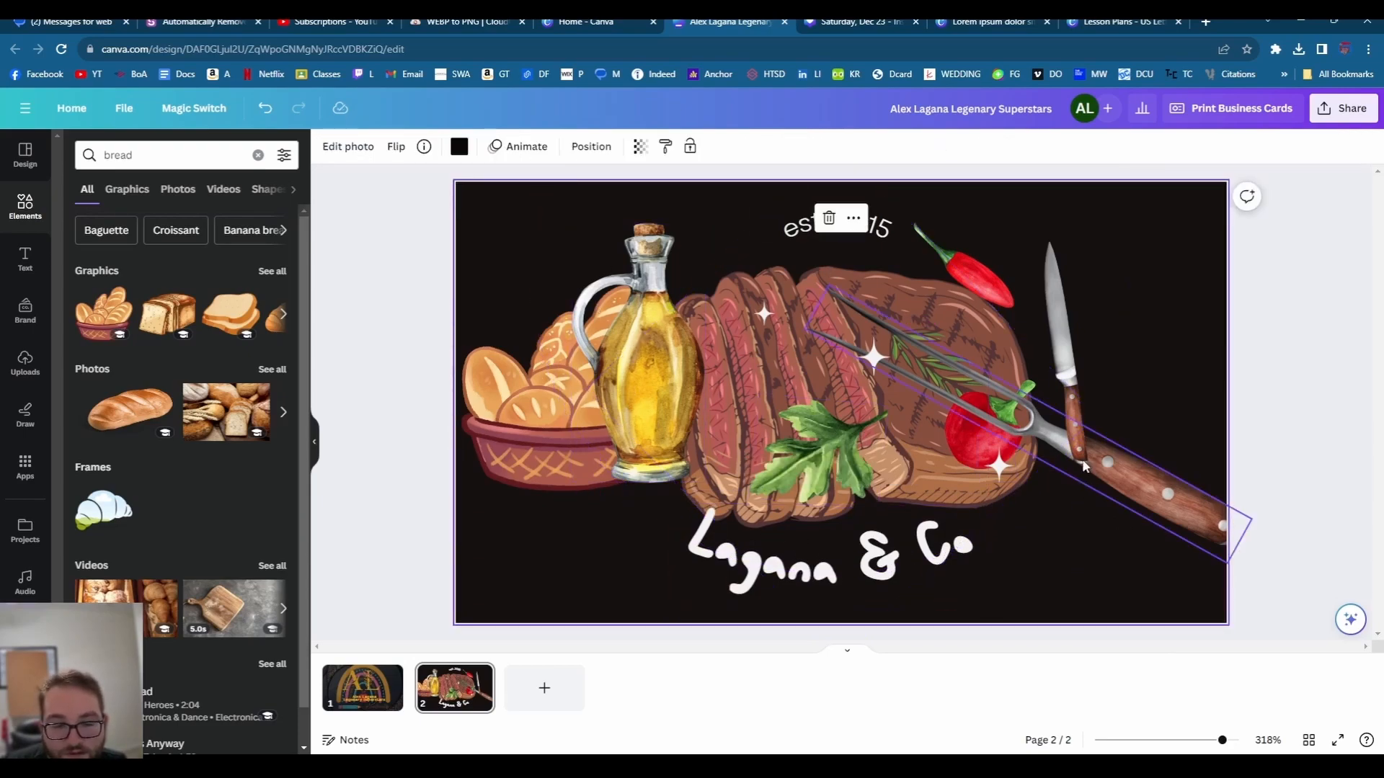
- Flip the chef's knife and lay it diagonally across the oil bottle and steak
drag(1072, 426, 851, 398)
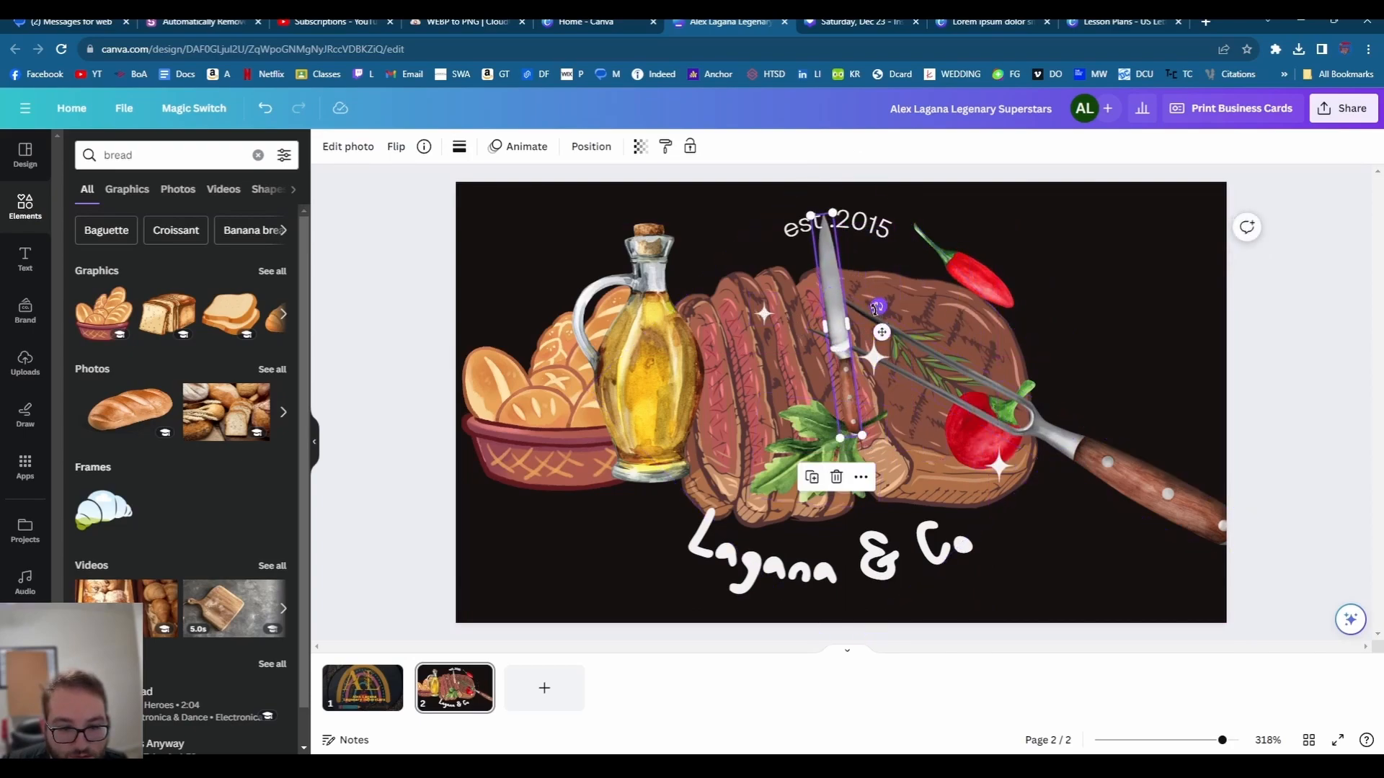
drag(878, 307, 927, 437)
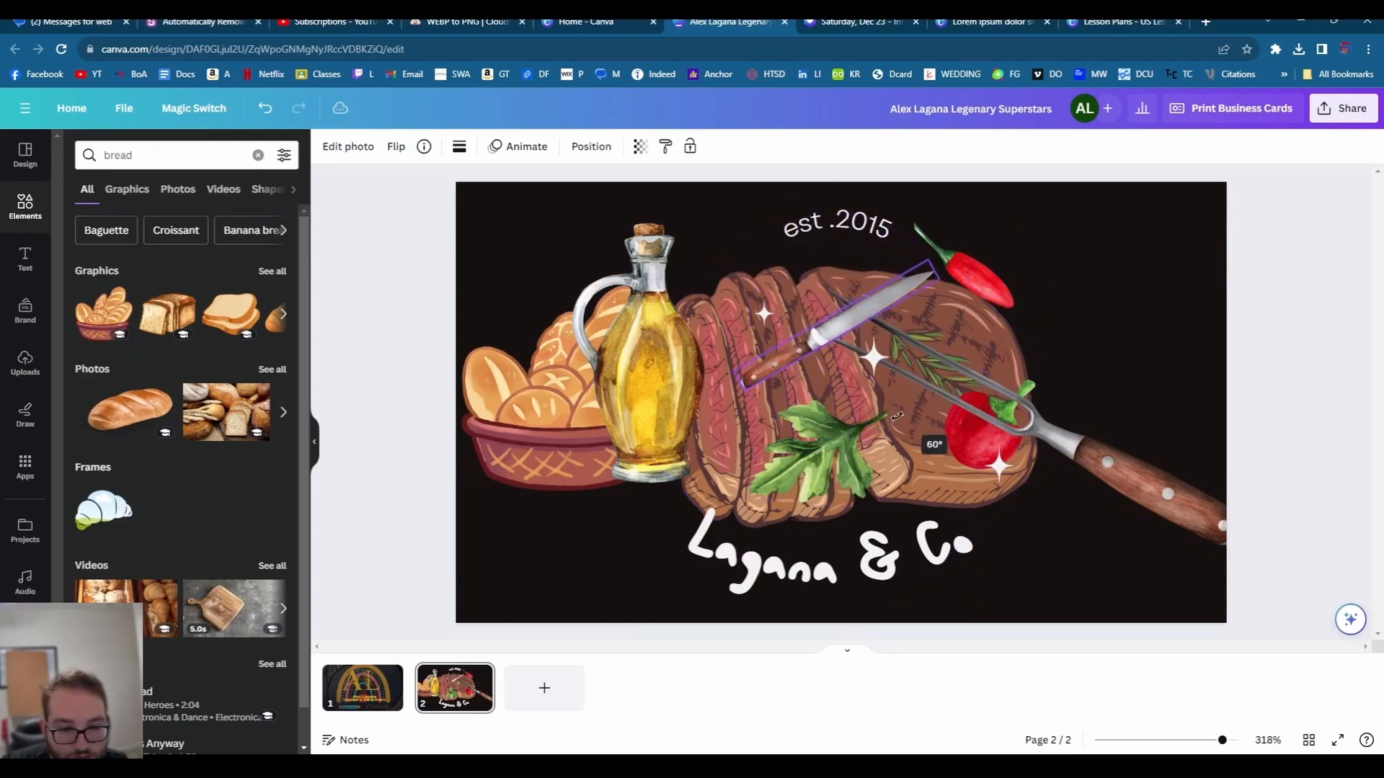
click(397, 148)
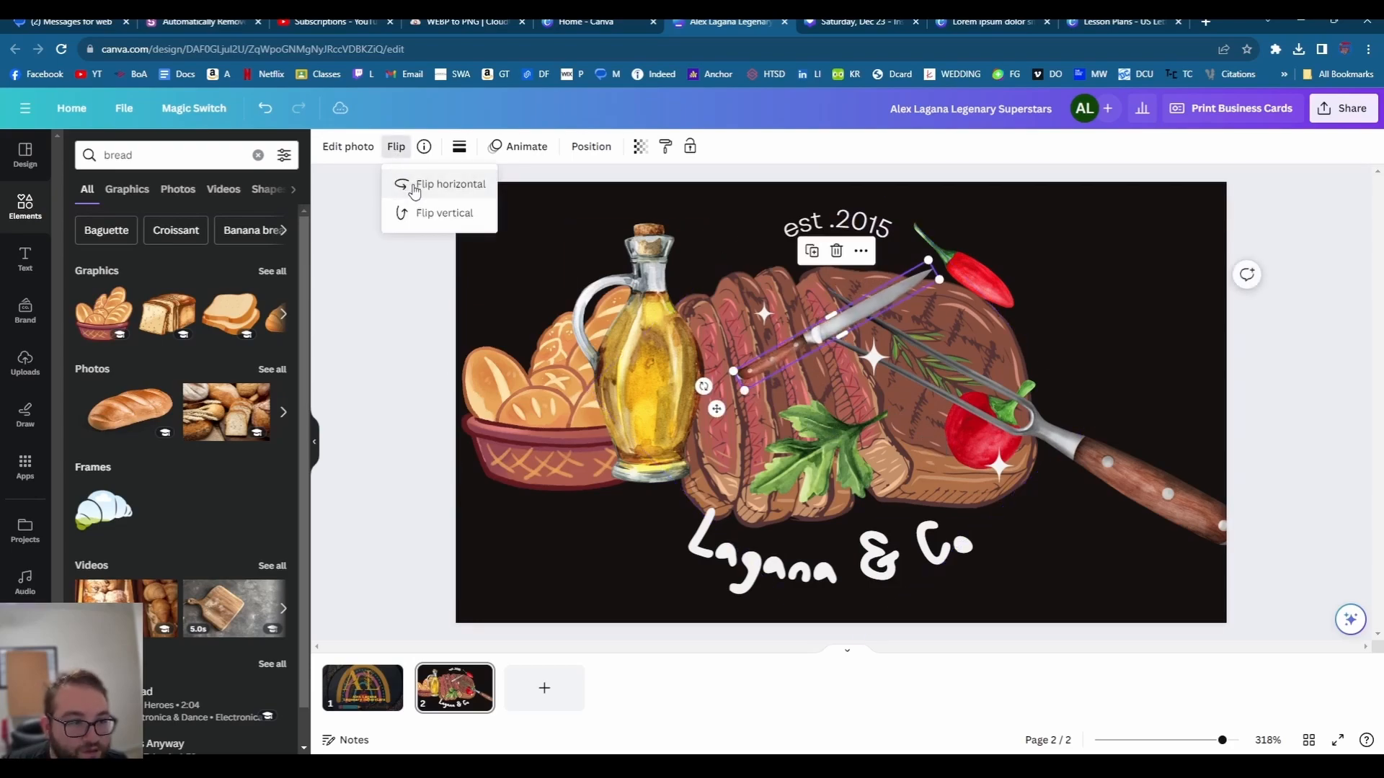
drag(713, 410, 599, 483)
drag(789, 353, 756, 385)
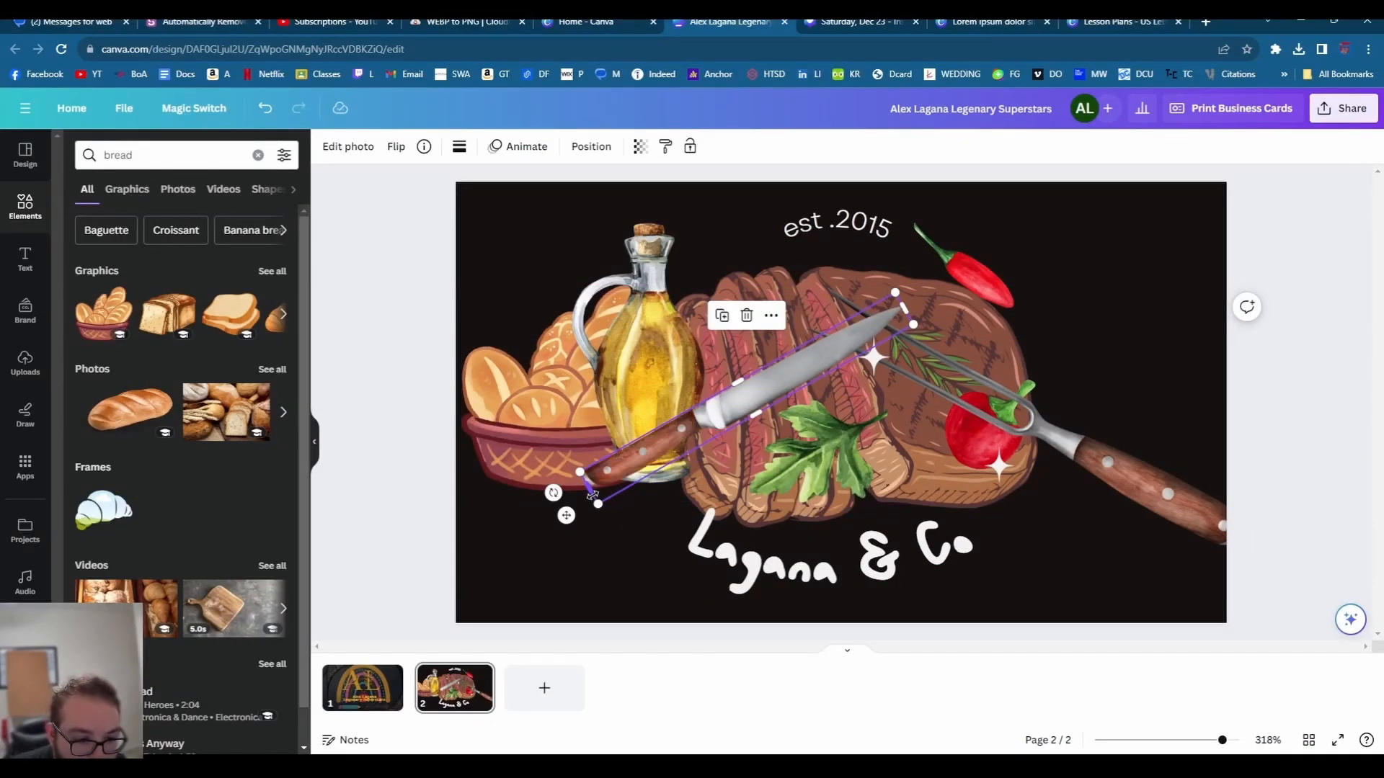
click(603, 594)
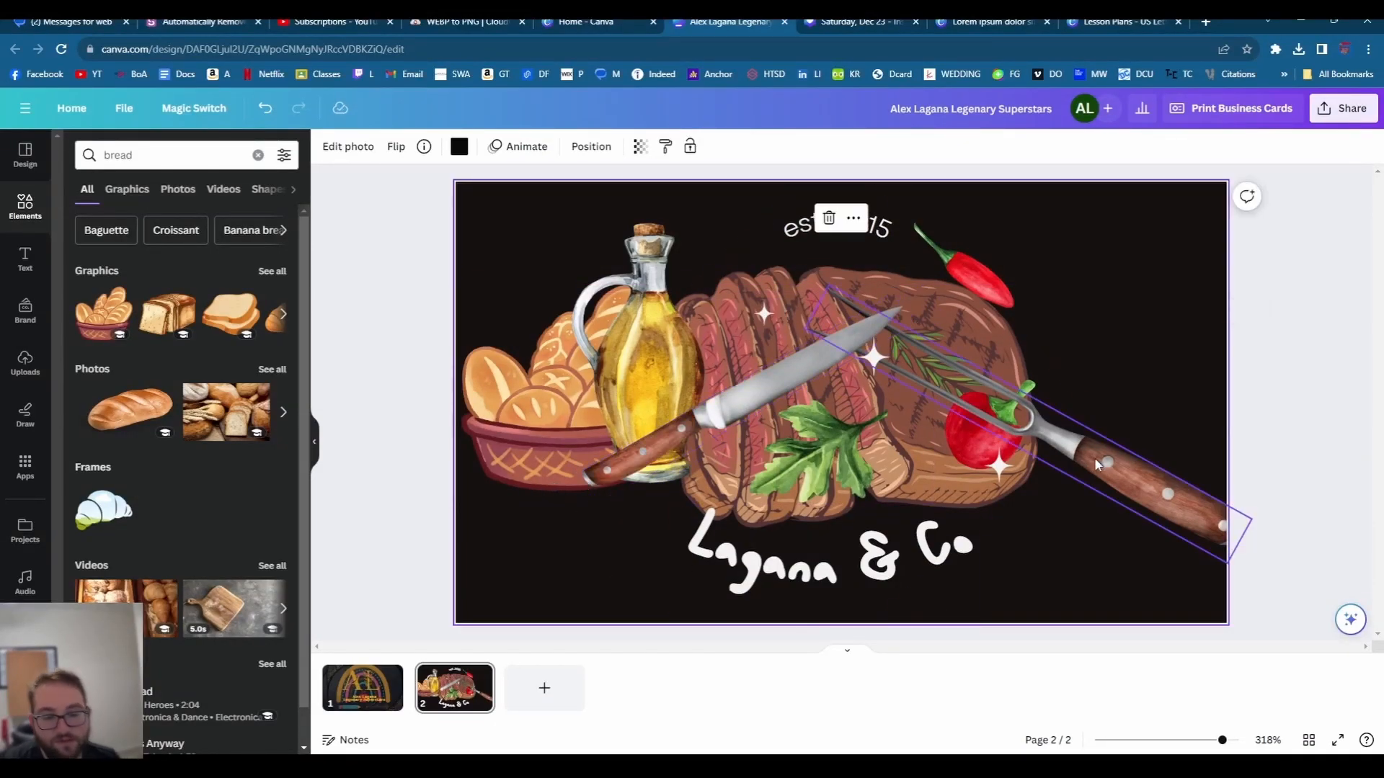
- Enlarge the red chili pepper graphic so it overlaps the steak on the logo card
click(1167, 741)
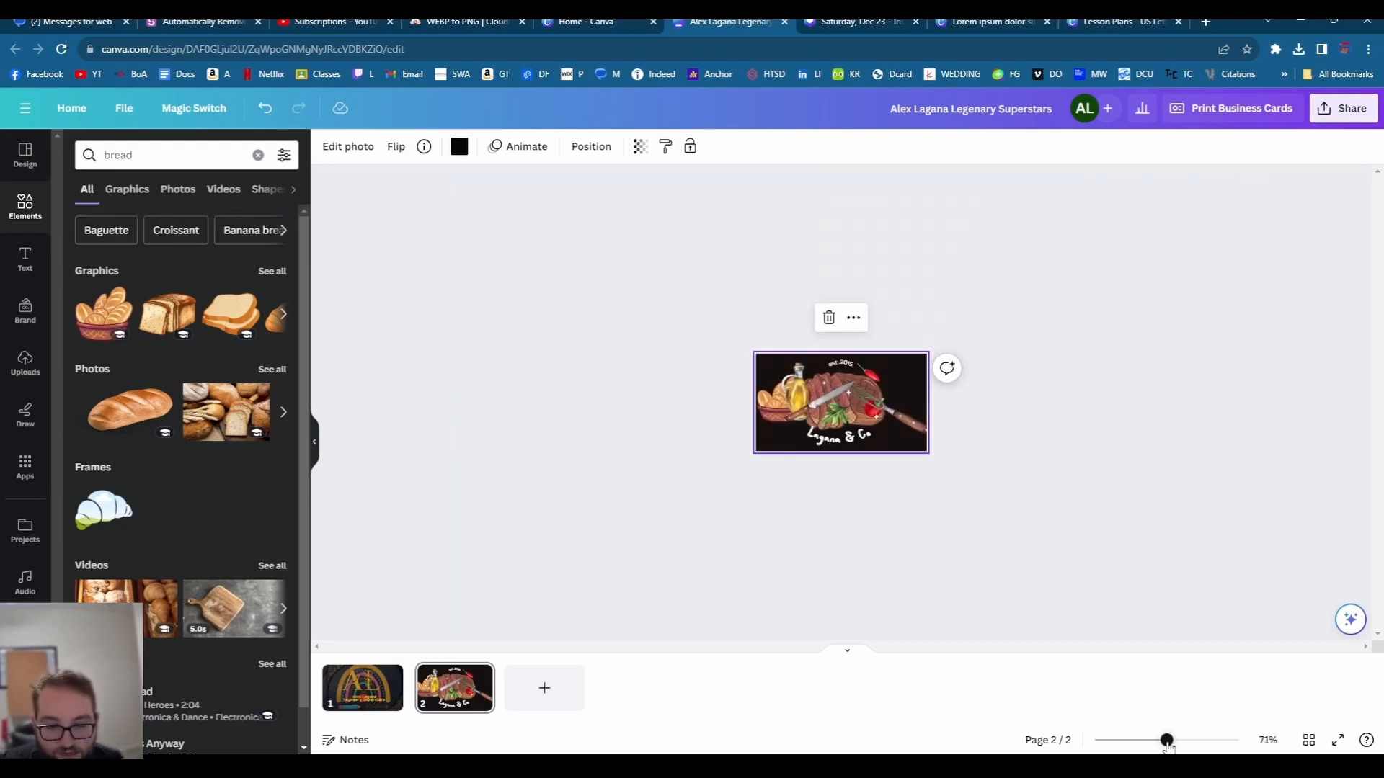
drag(1167, 745, 1167, 745)
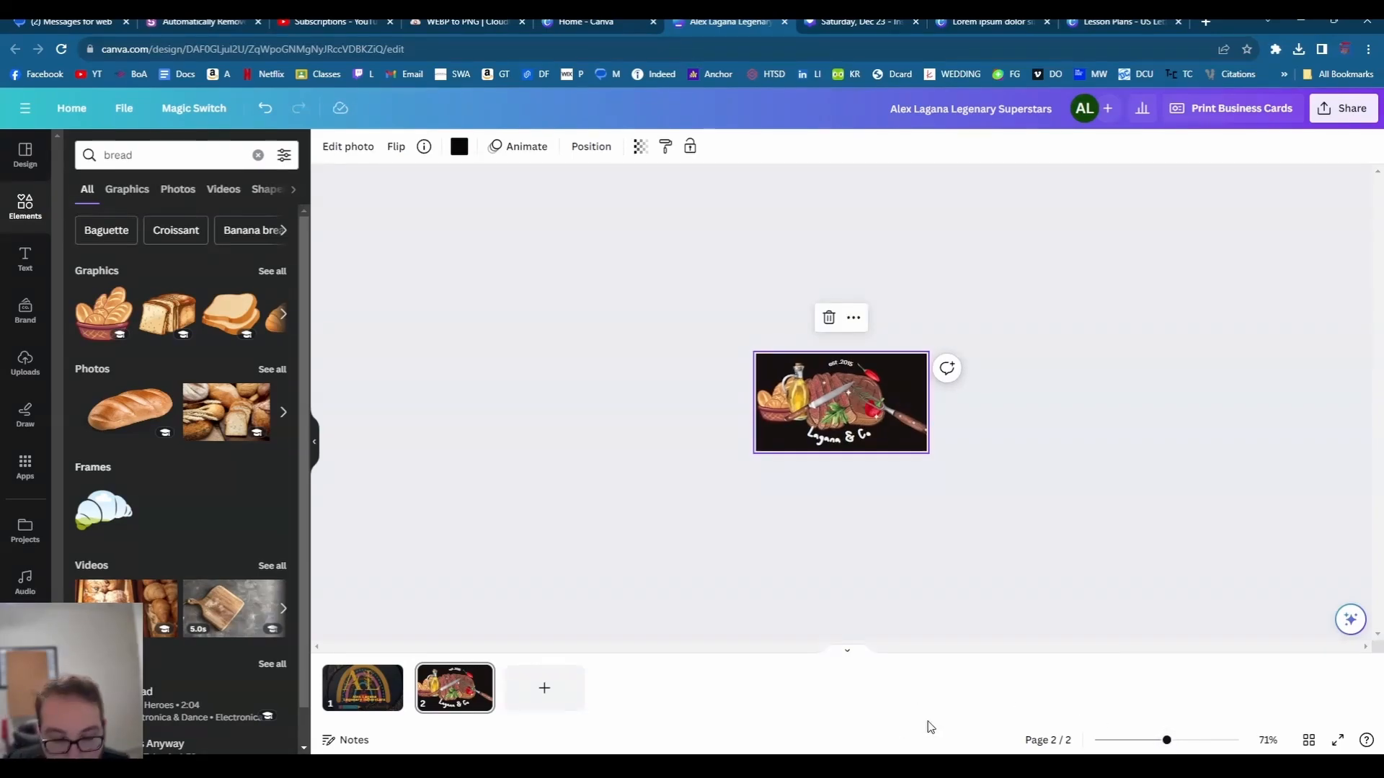
drag(1167, 741, 1221, 737)
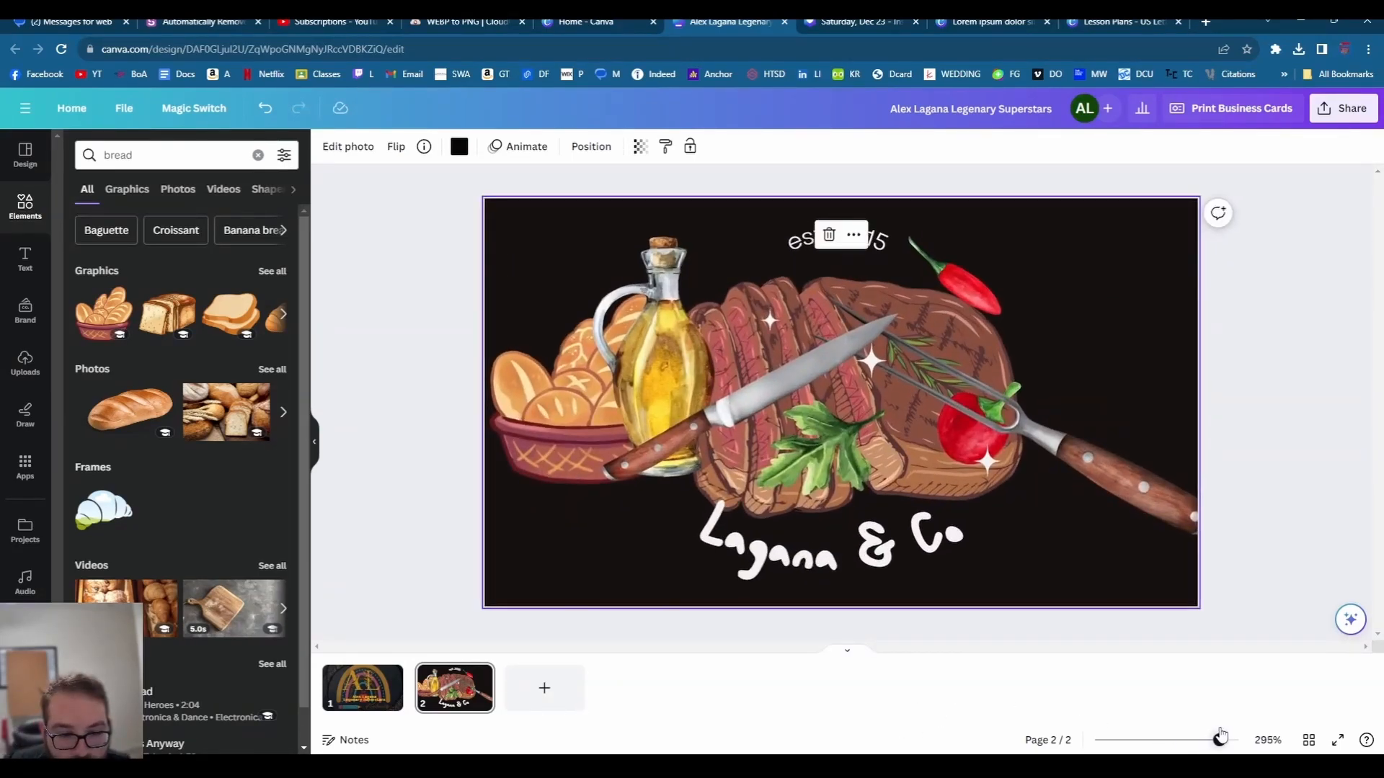
click(532, 415)
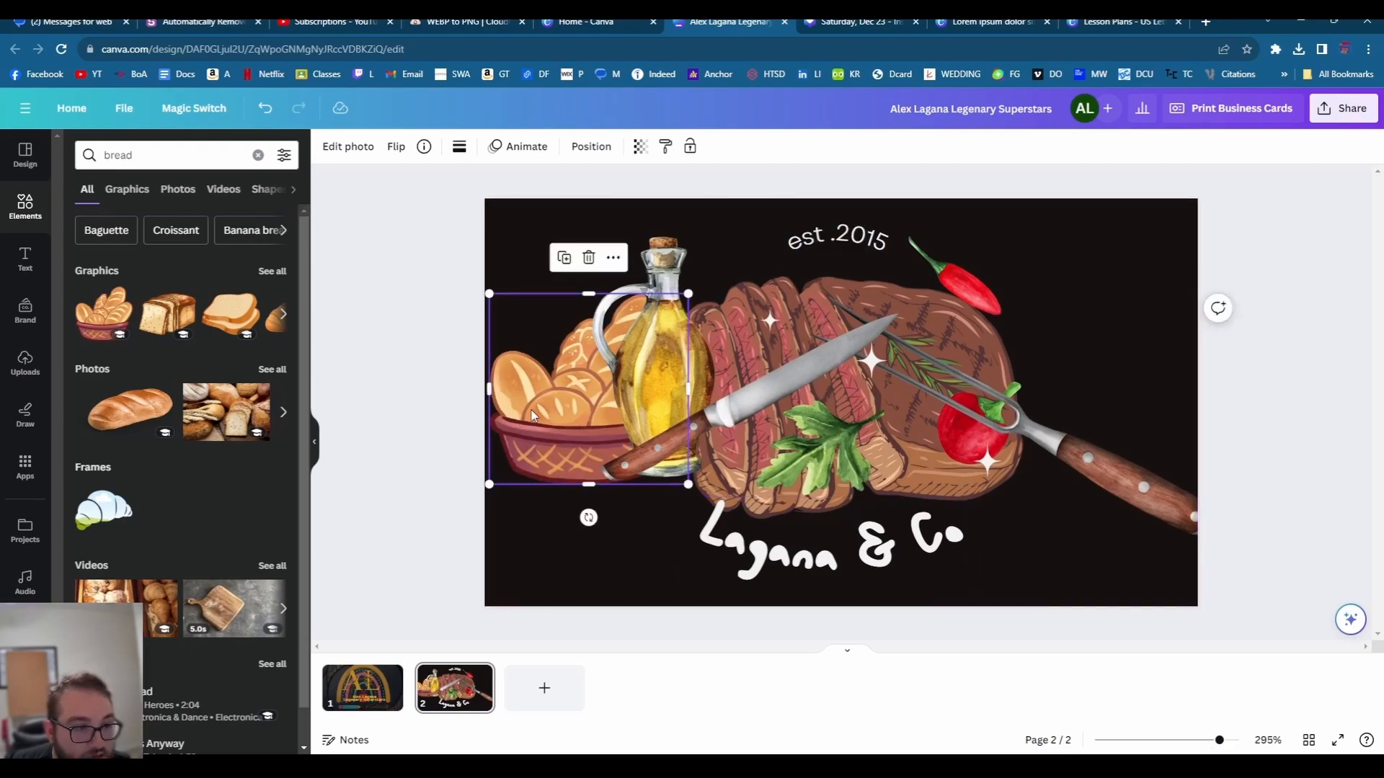
click(1078, 262)
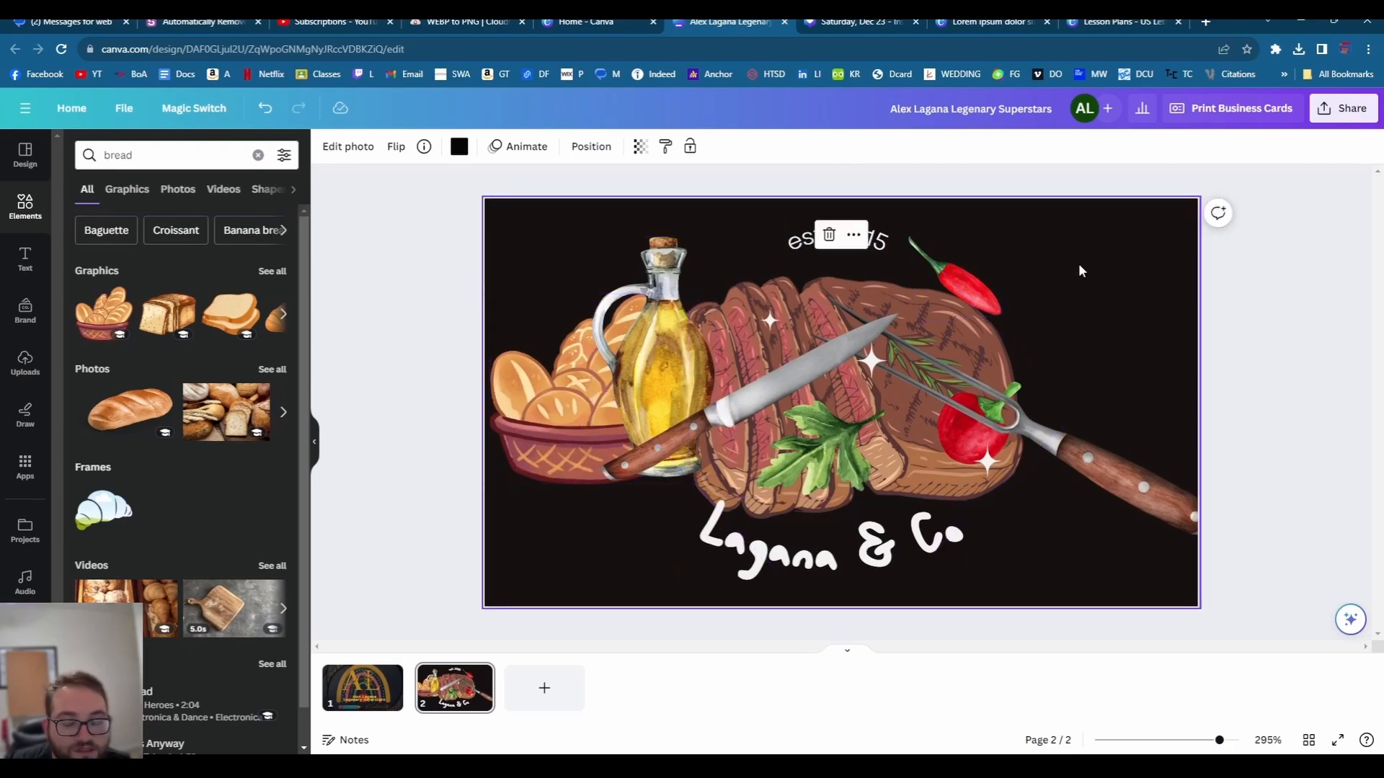
click(965, 300)
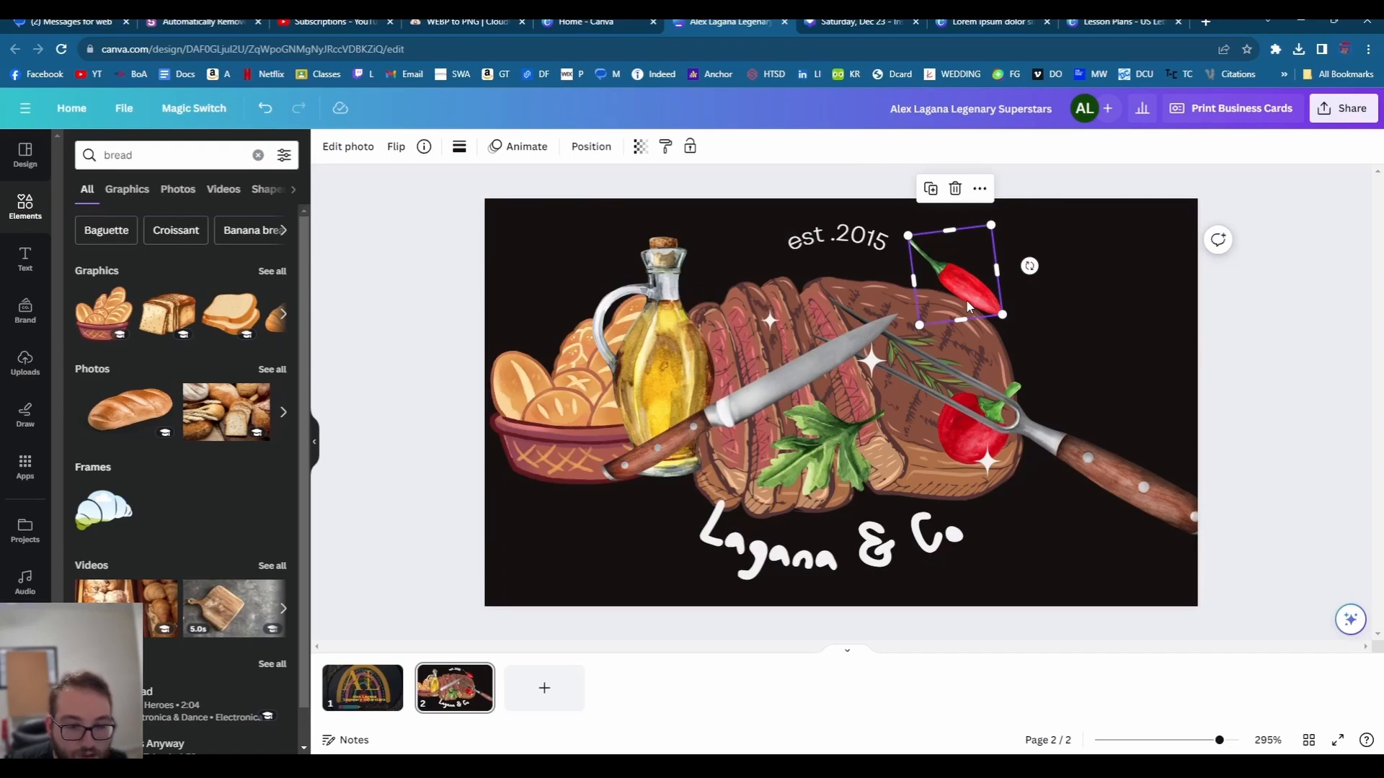
click(950, 445)
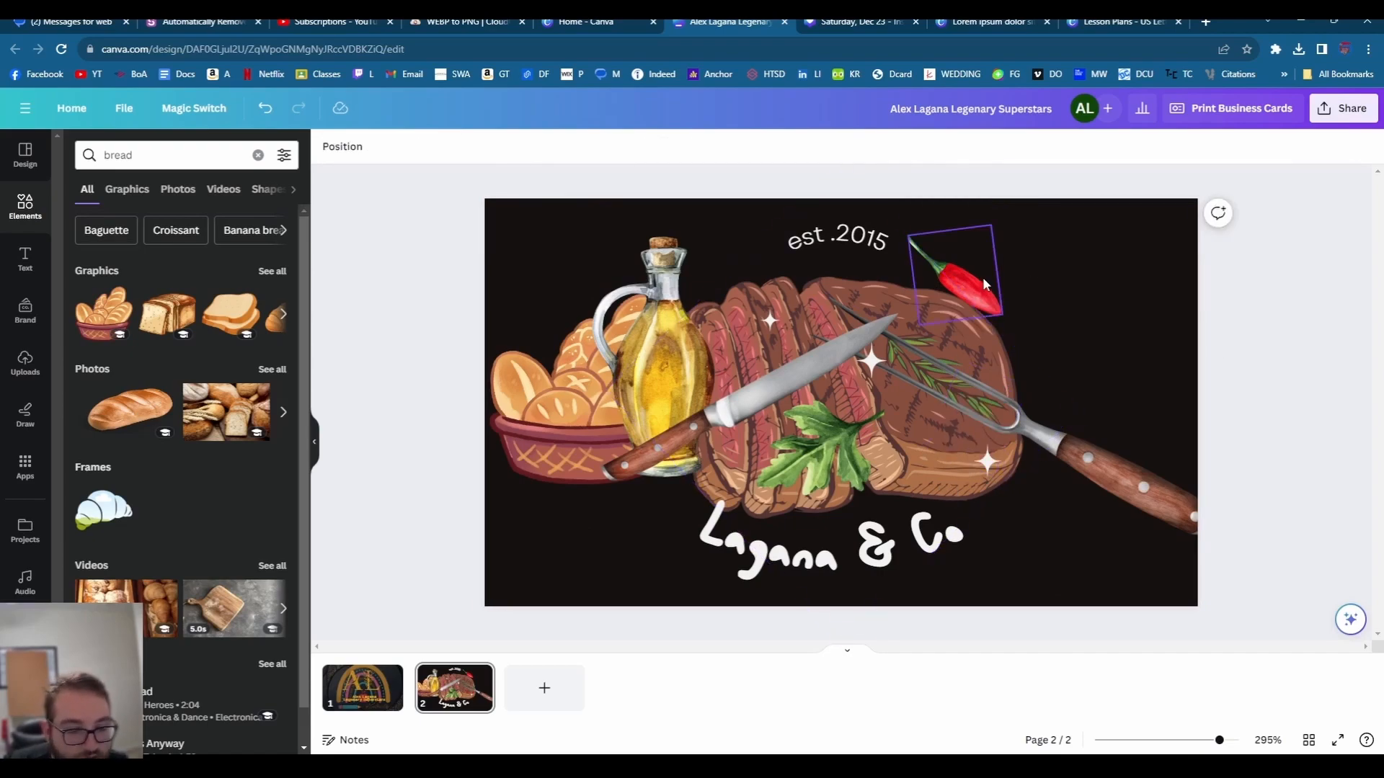
drag(983, 277, 1011, 369)
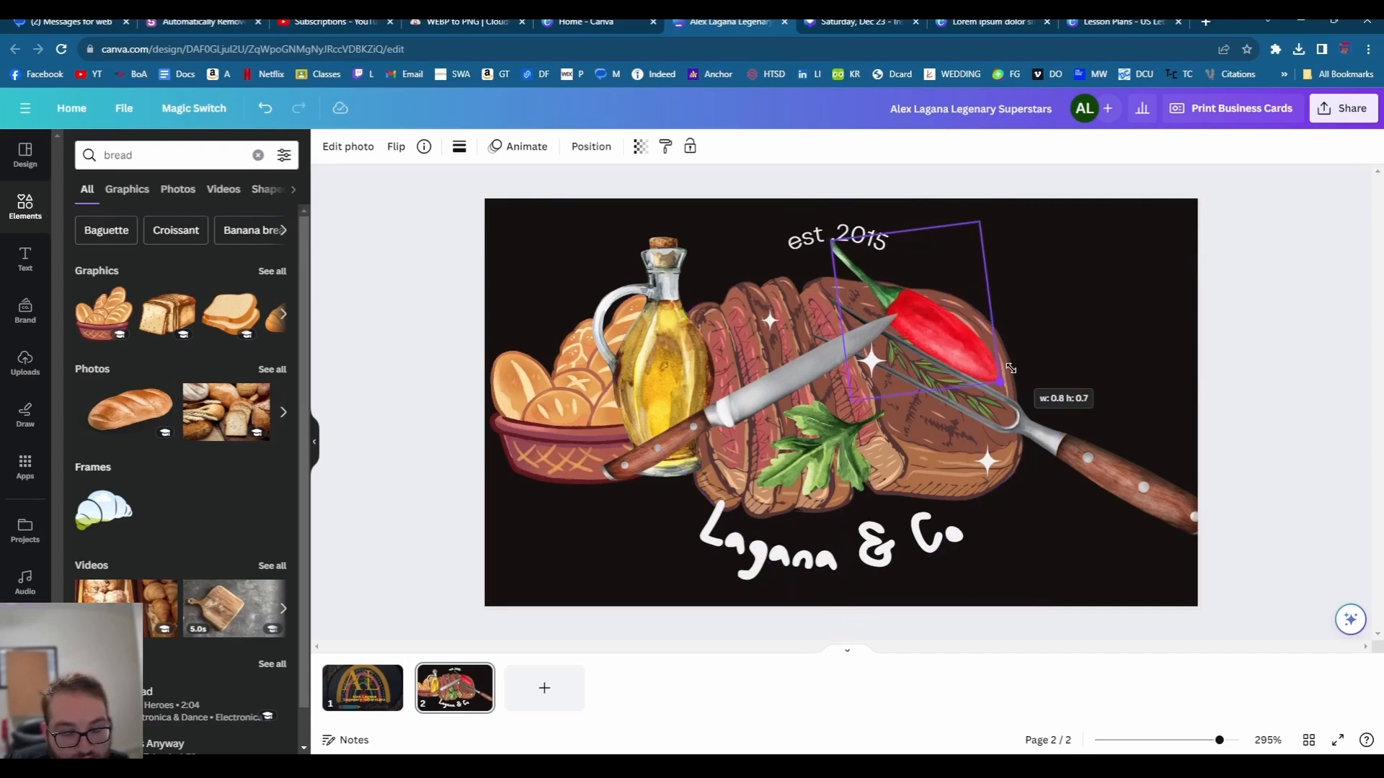
click(1038, 328)
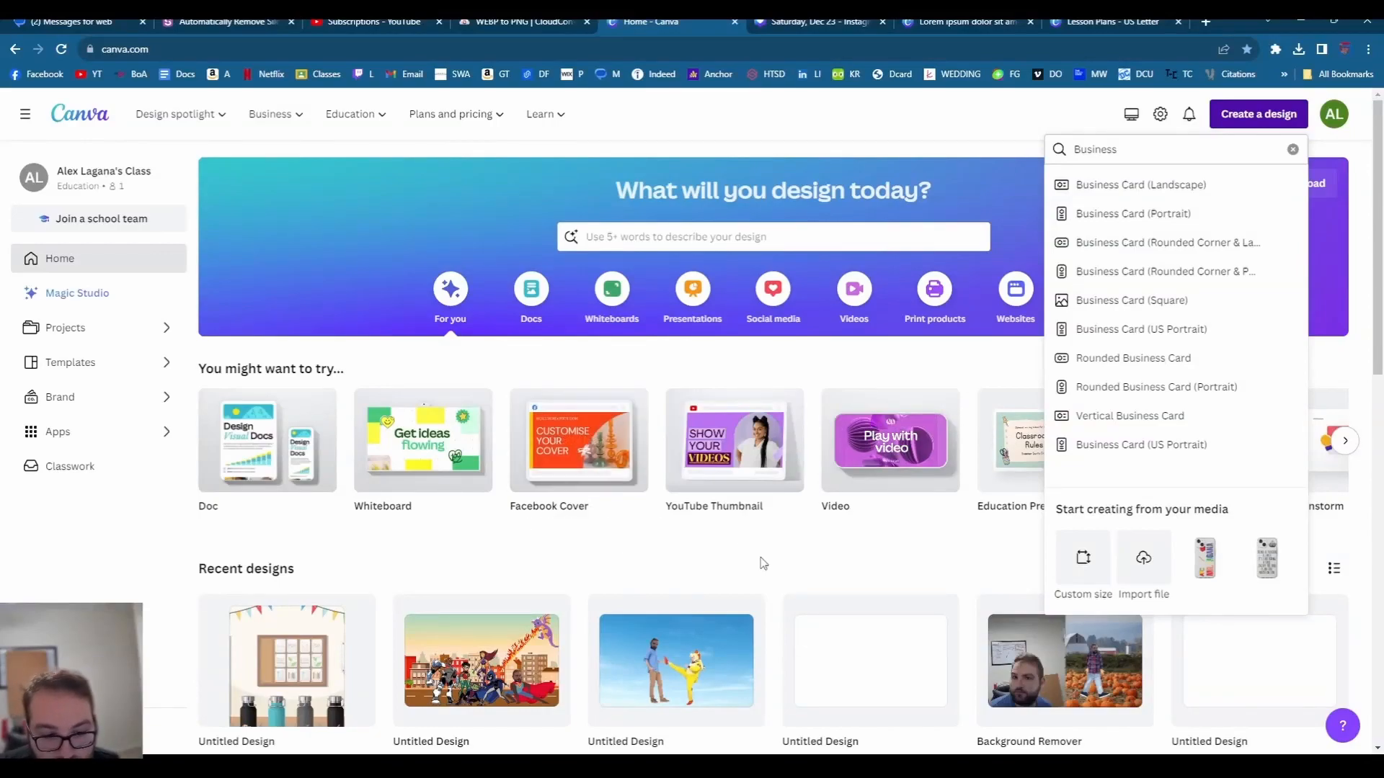
- Create a new blank Wedding Postcard design from a 'wedding' design search
click(760, 562)
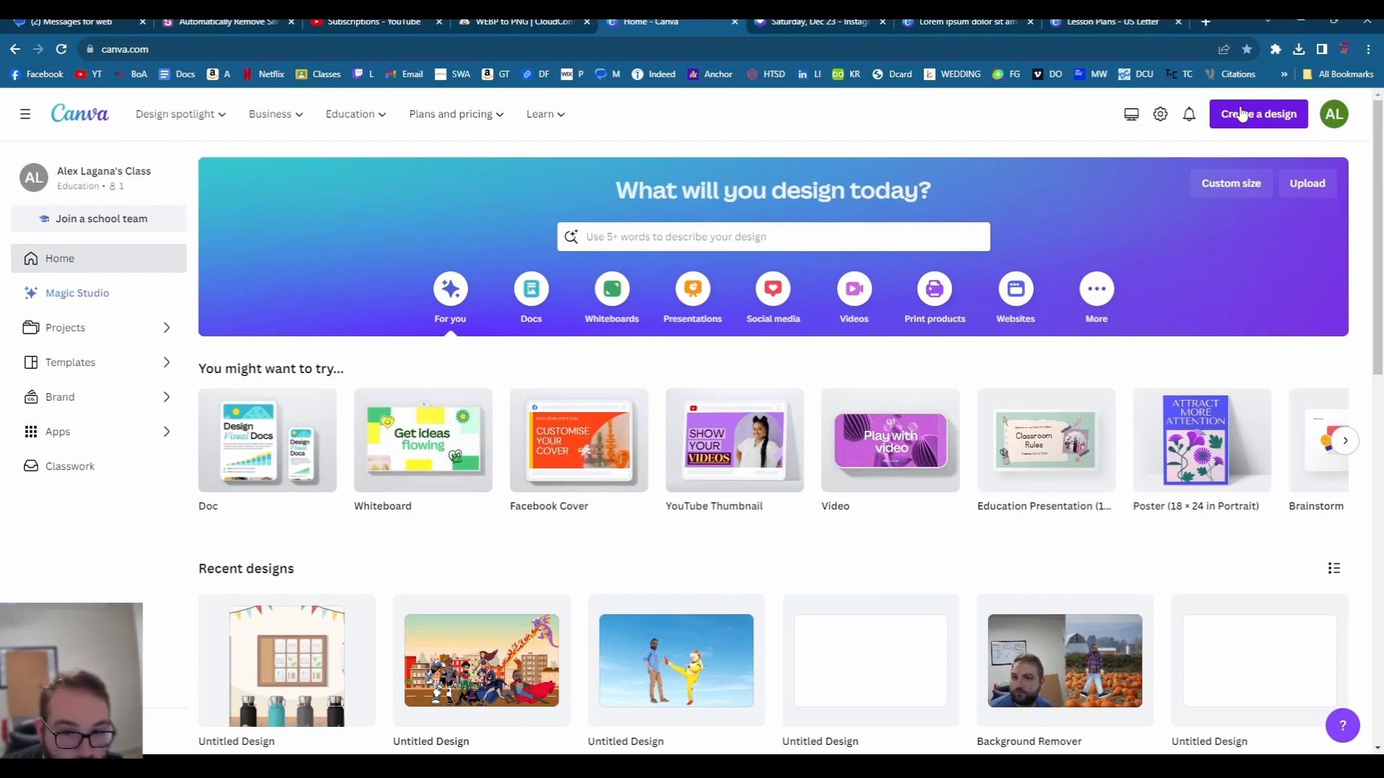
click(1242, 114)
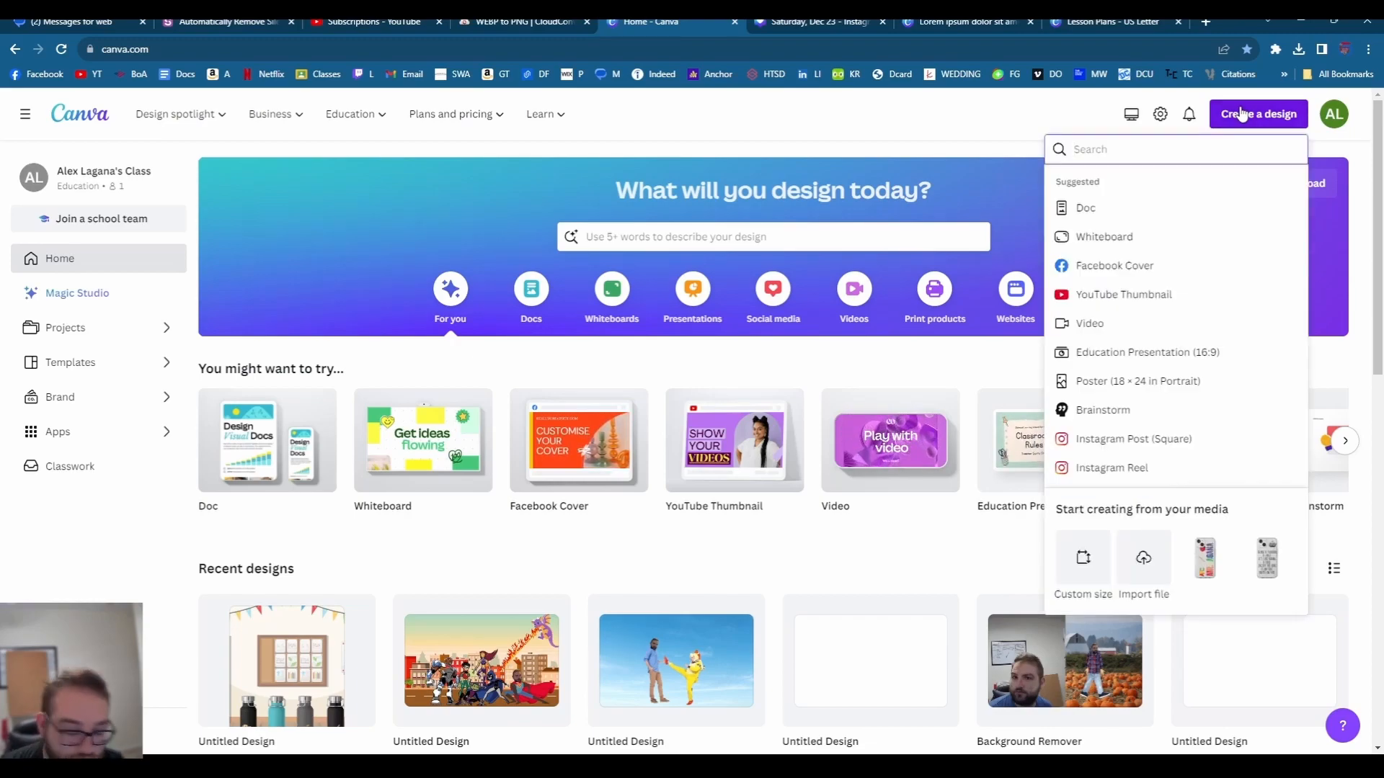
text(wedding)
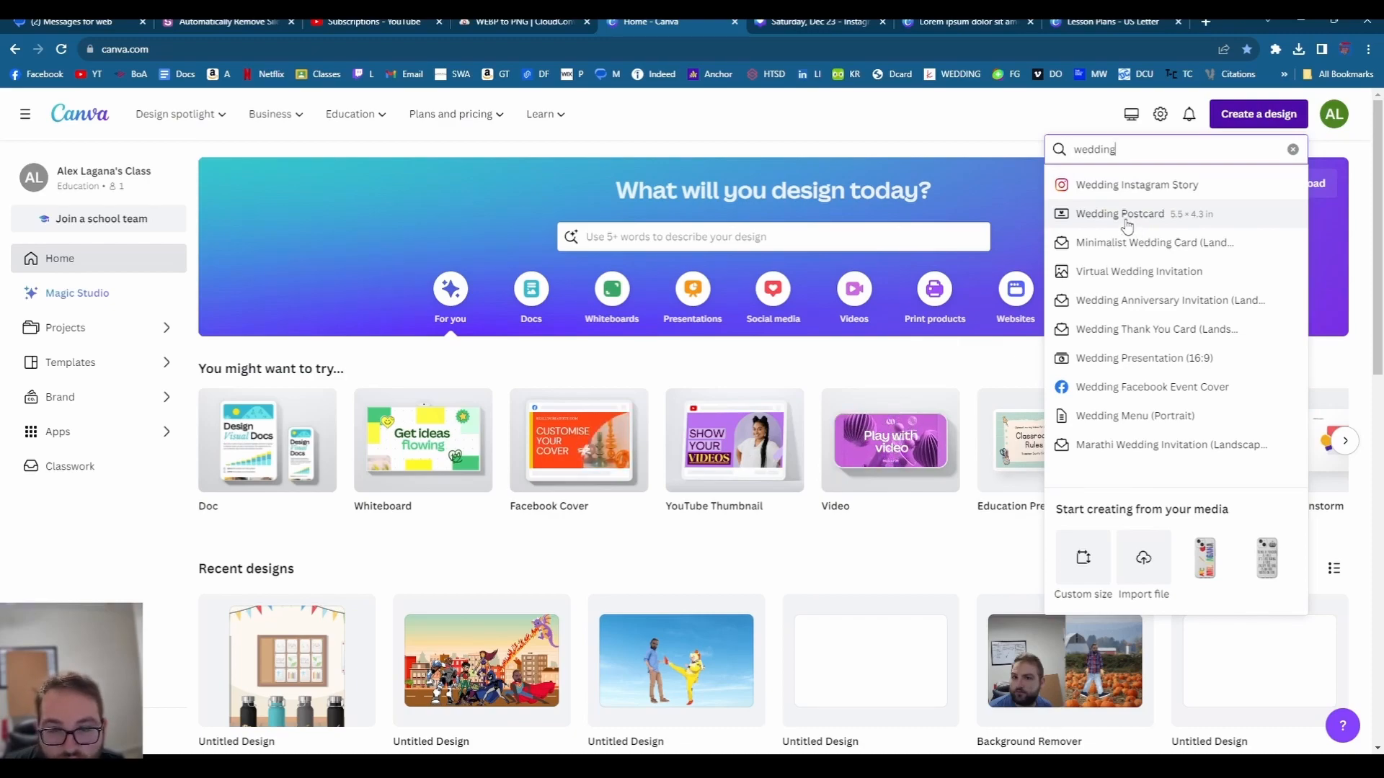
click(1123, 216)
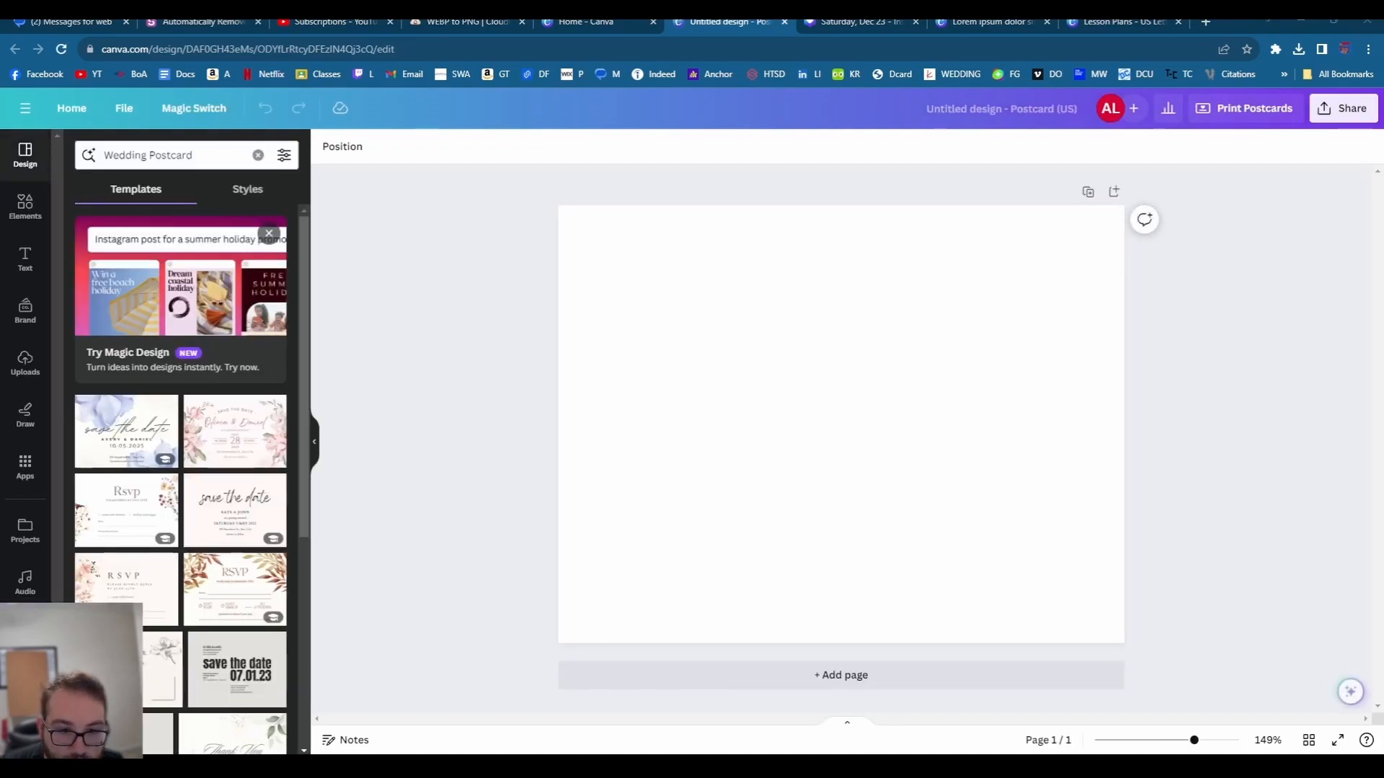
- Apply the Light Brown RSVP Postcard template with autumn leaves to the blank postcard
scroll(214, 490, down, 2)
scroll(216, 497, down, 3)
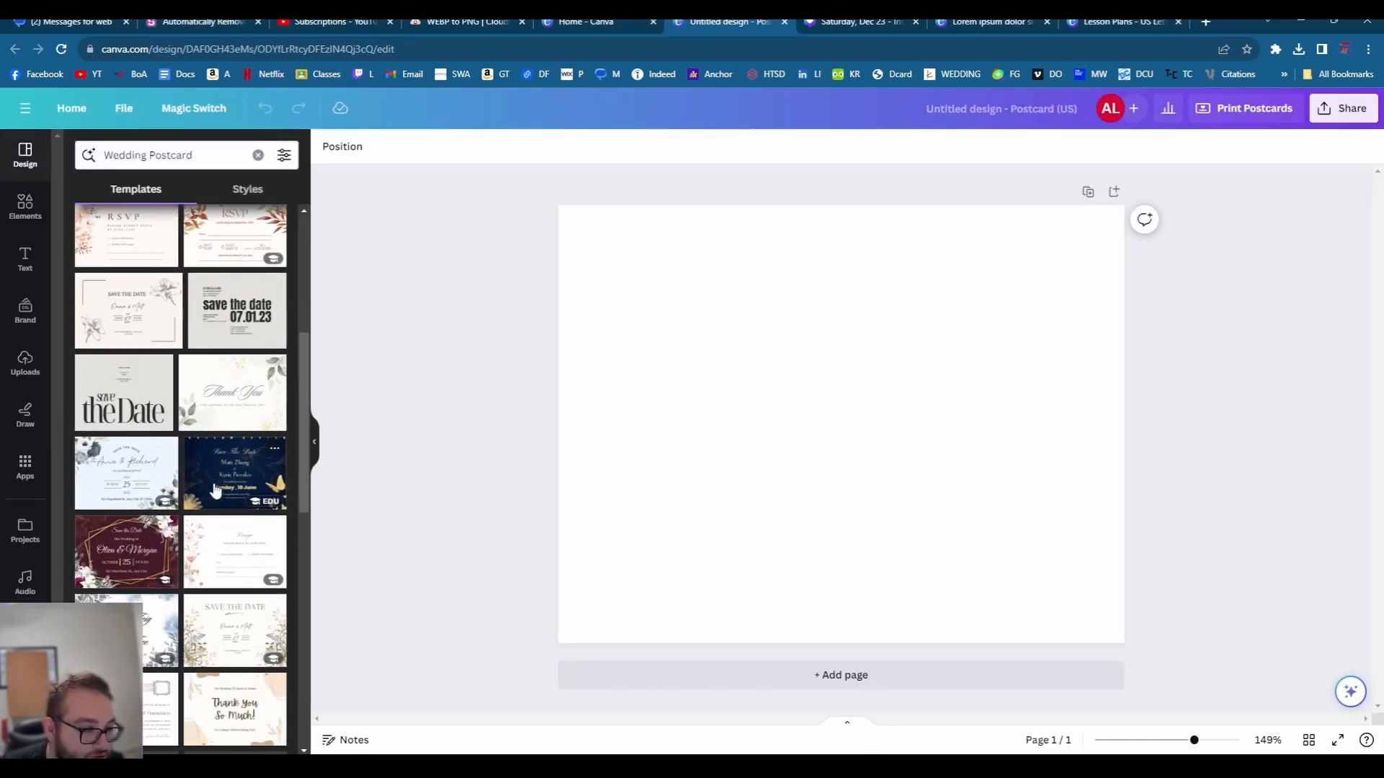
scroll(220, 433, up, 4)
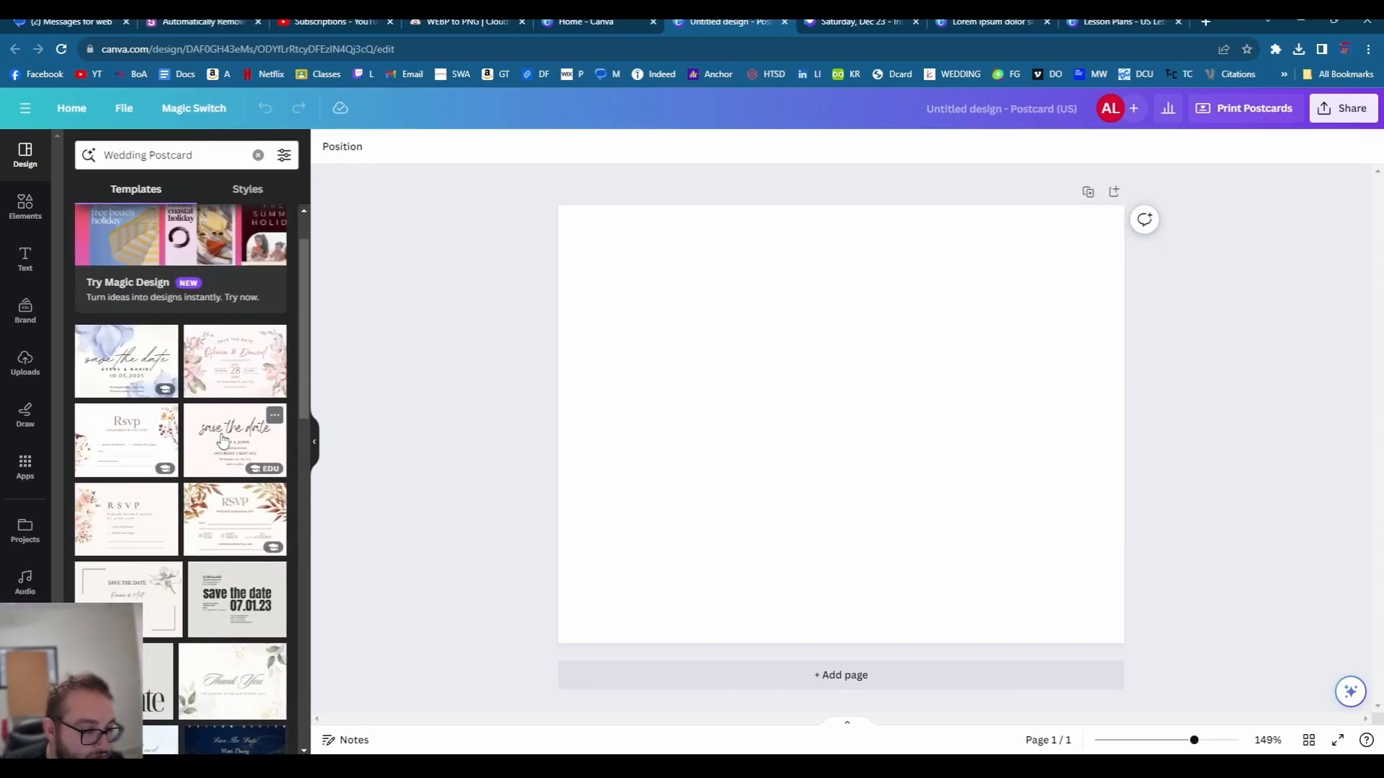
scroll(220, 504, up, 1)
click(220, 587)
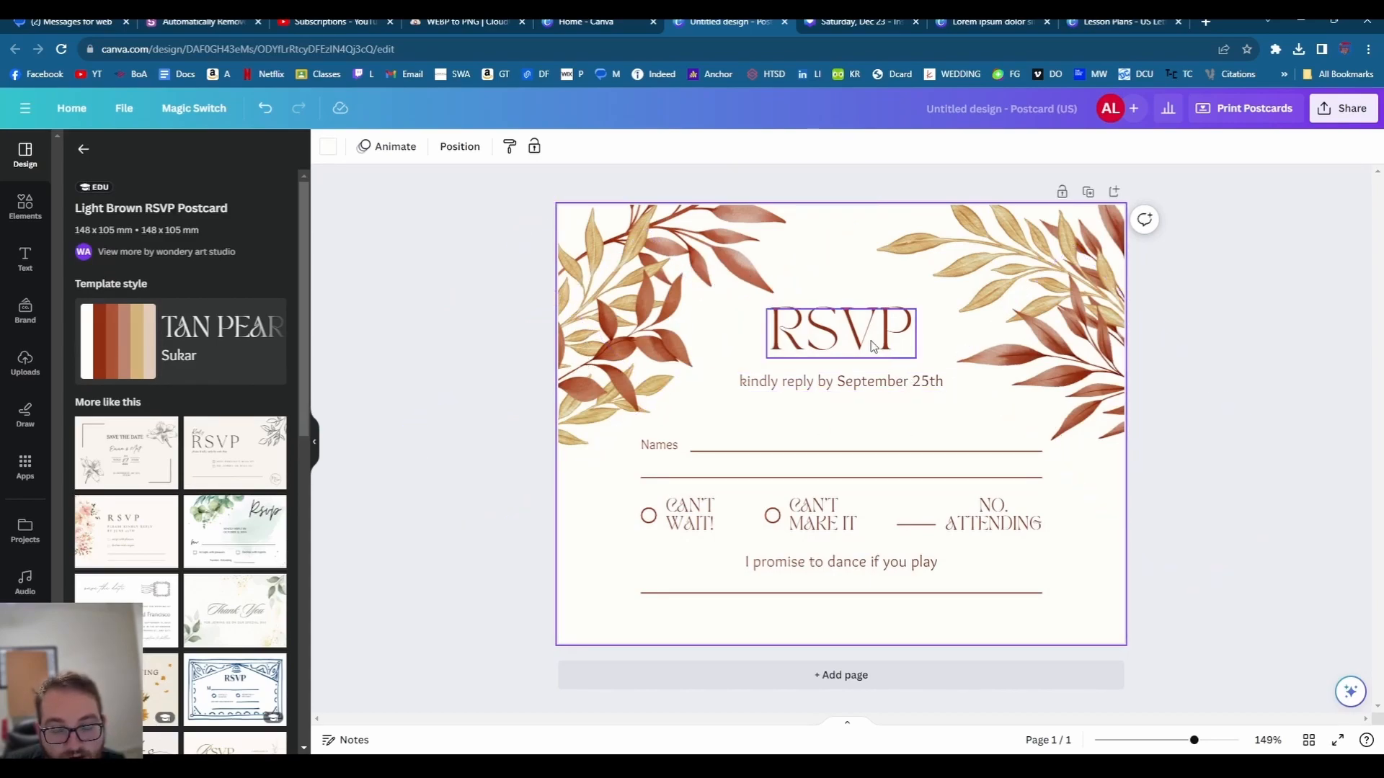
- Change the reply-by date from September 25th to May 25th
click(845, 333)
click(875, 385)
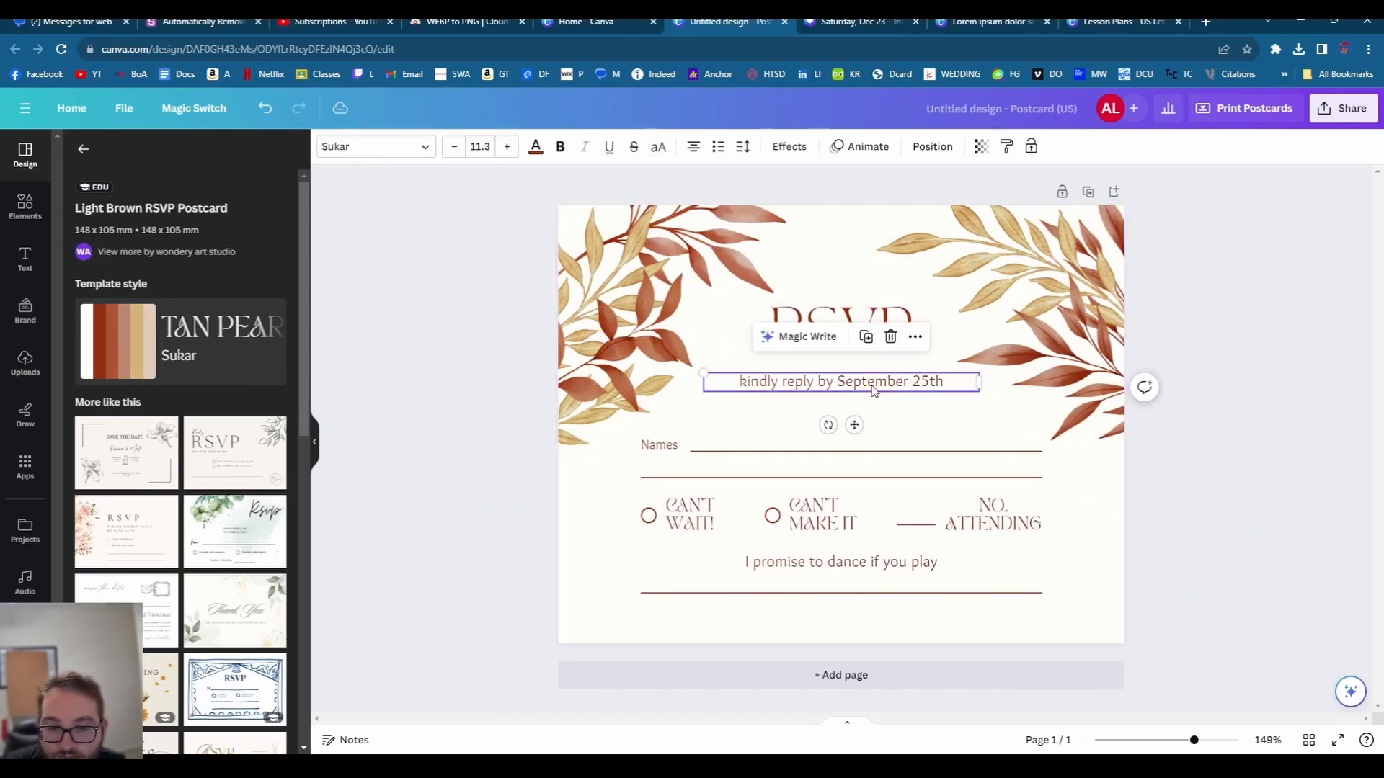
double_click(906, 380)
click(904, 381)
drag(908, 381, 835, 382)
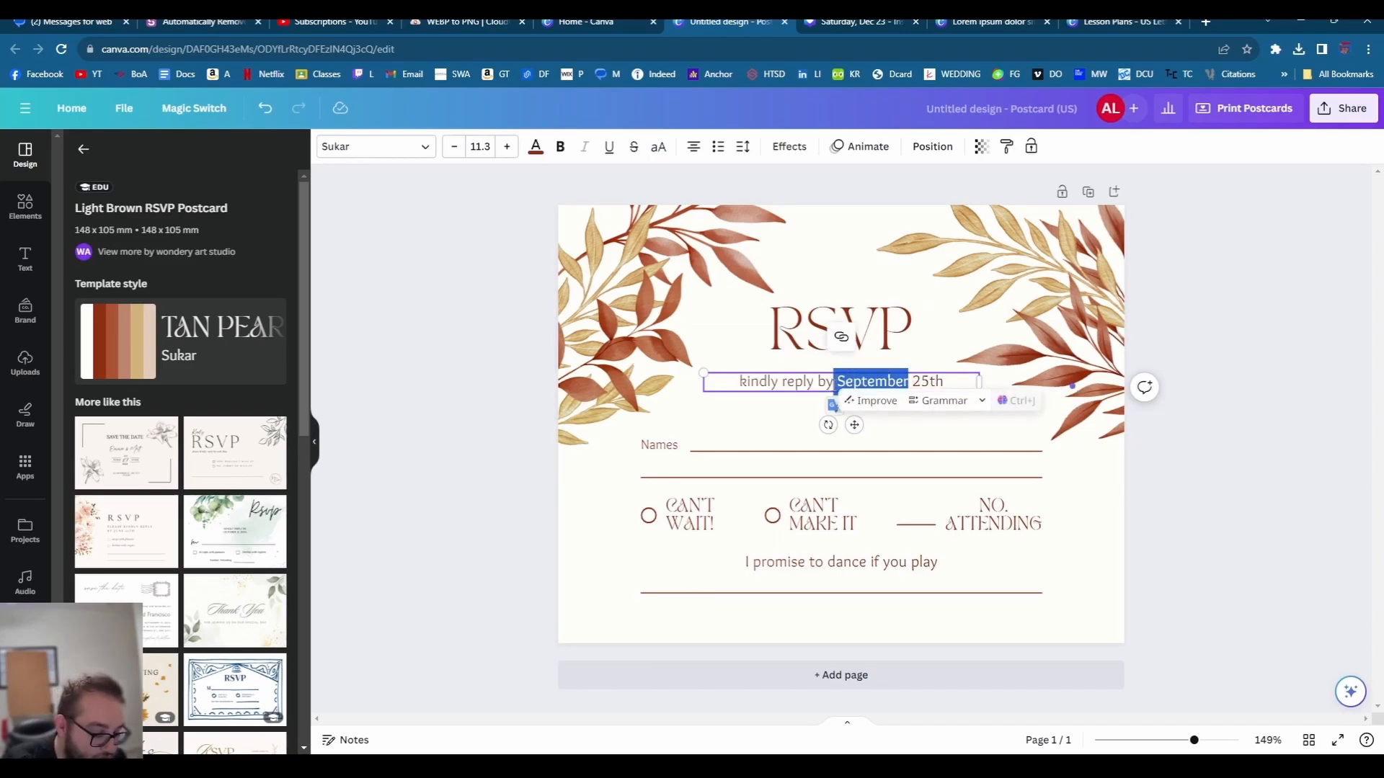
text(May)
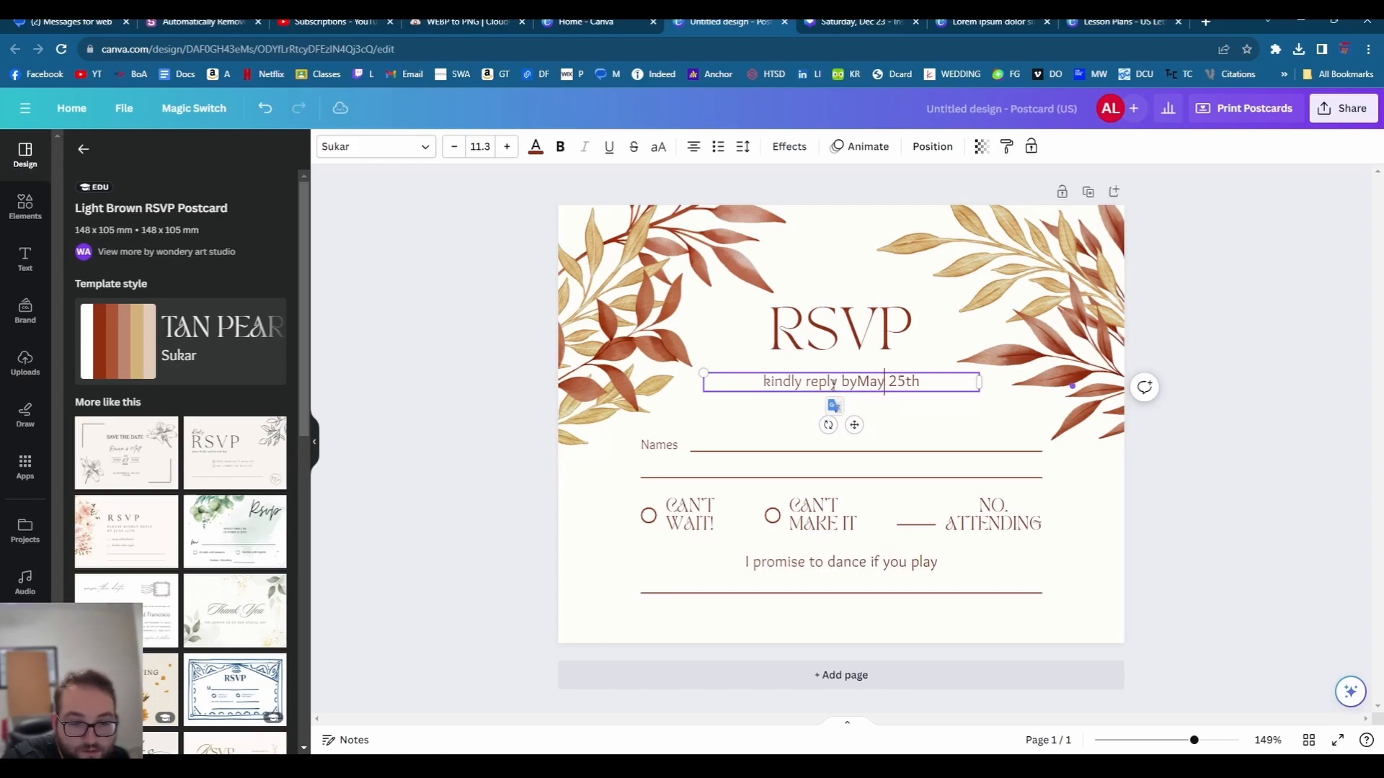
click(857, 382)
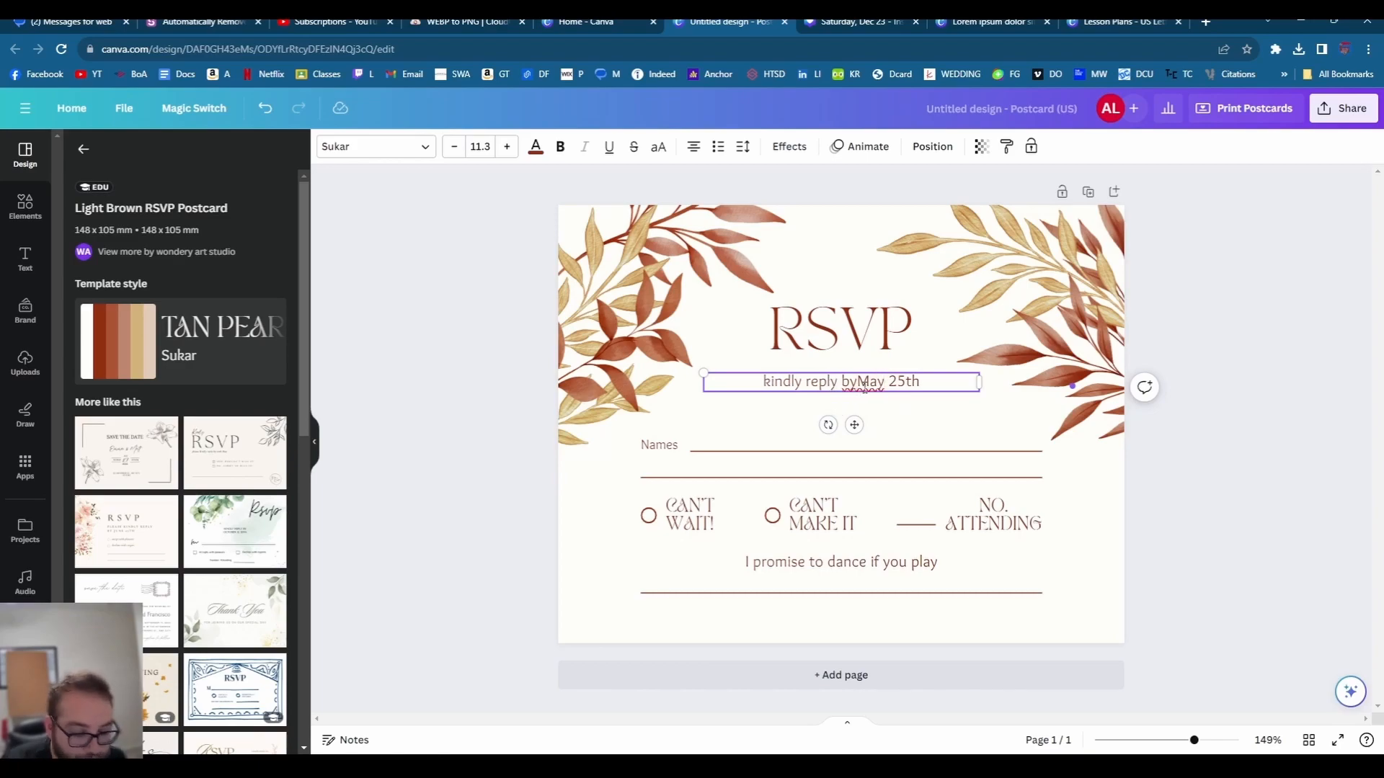
- Reword the Names label to 'Name and +1'
drag(340, 361, 665, 459)
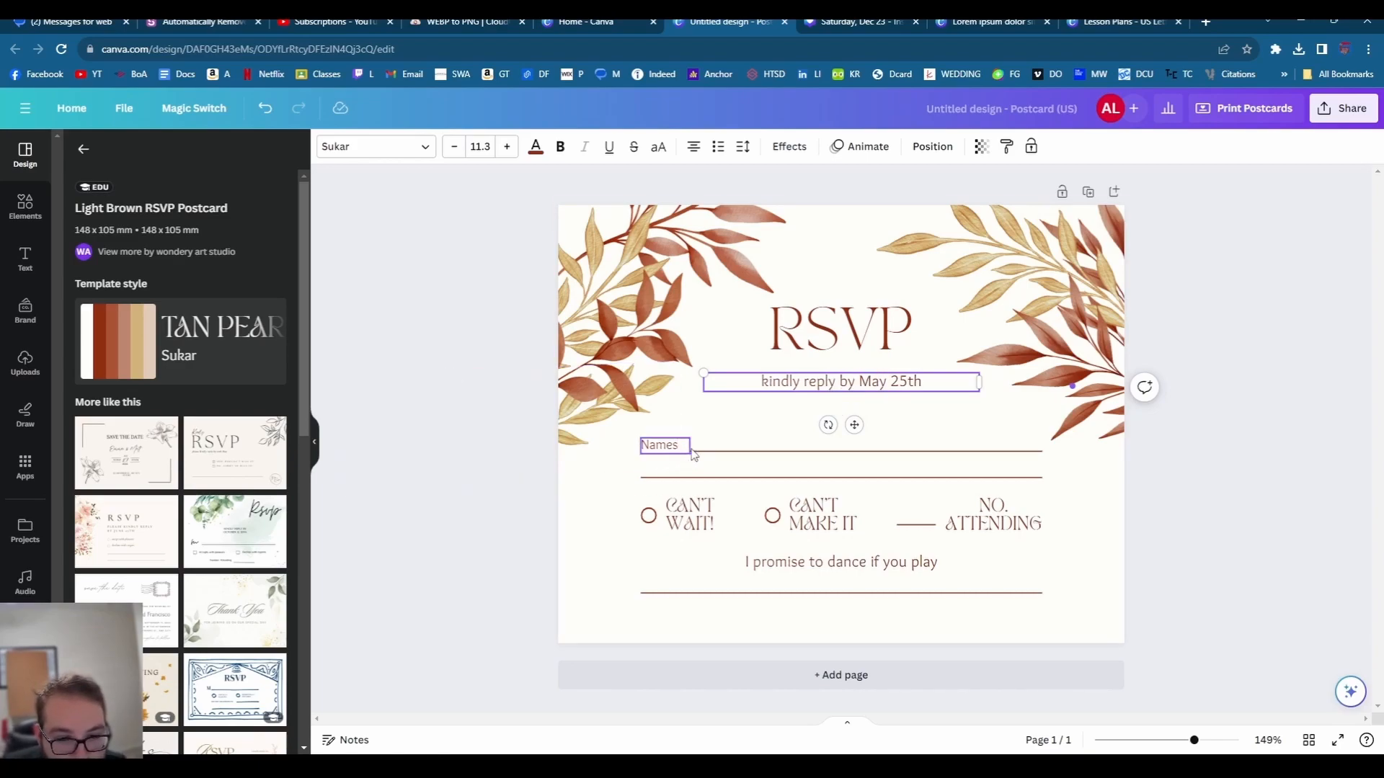
click(685, 454)
click(677, 462)
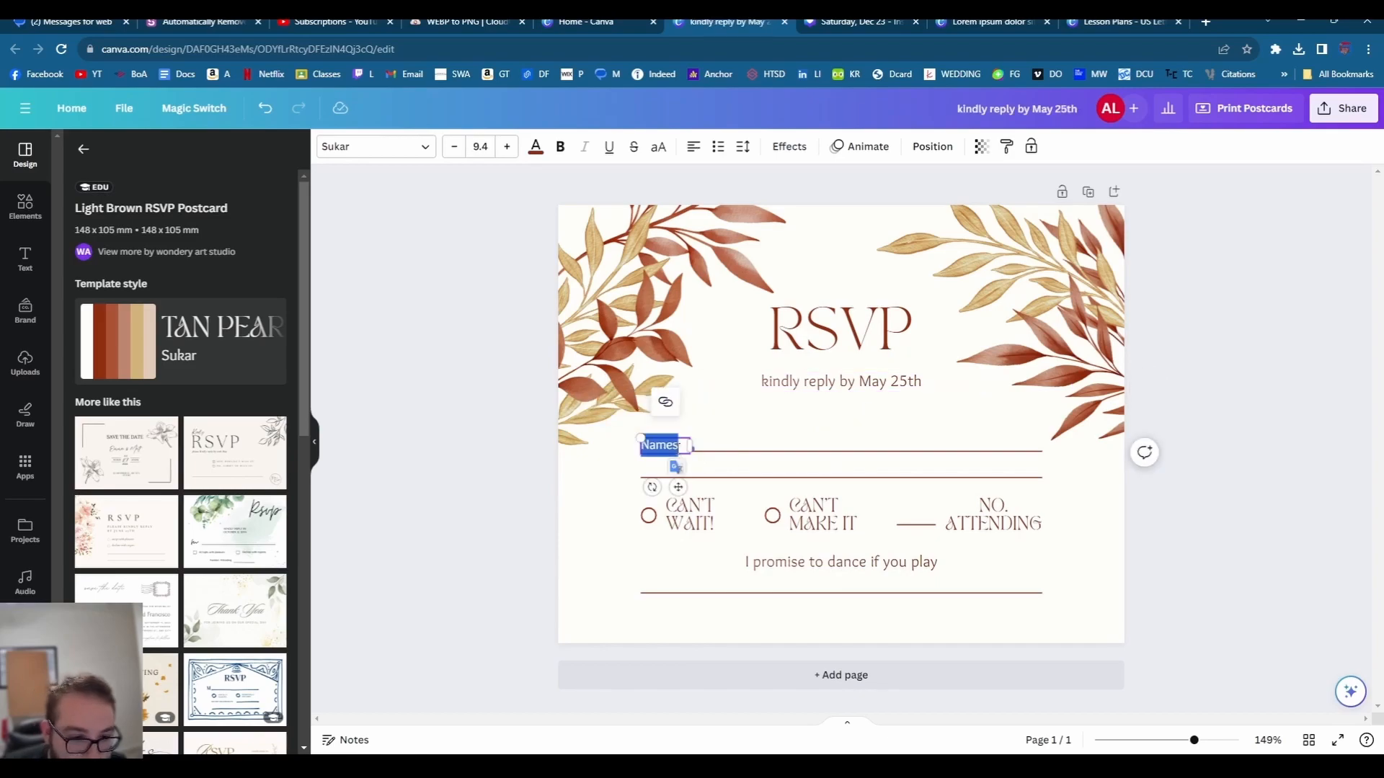
click(678, 445)
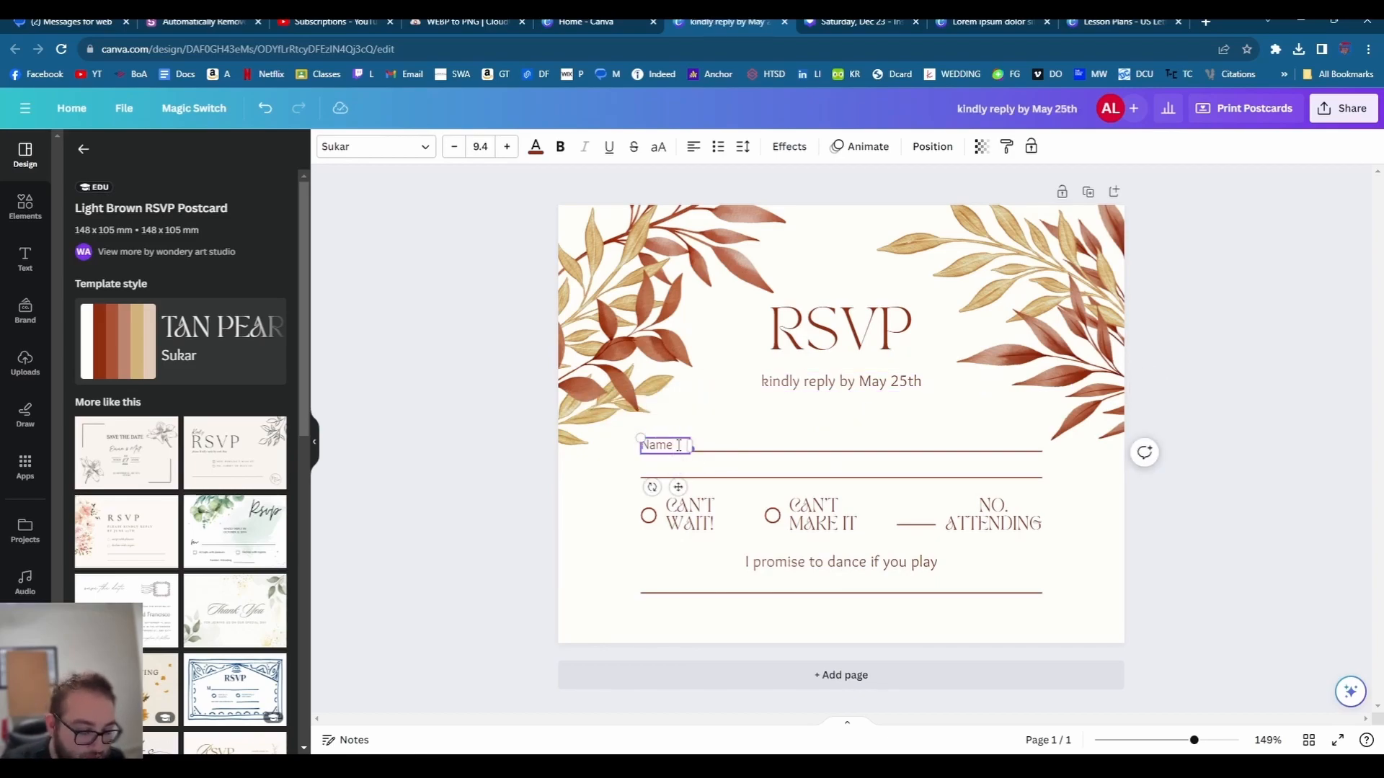
text(and +1)
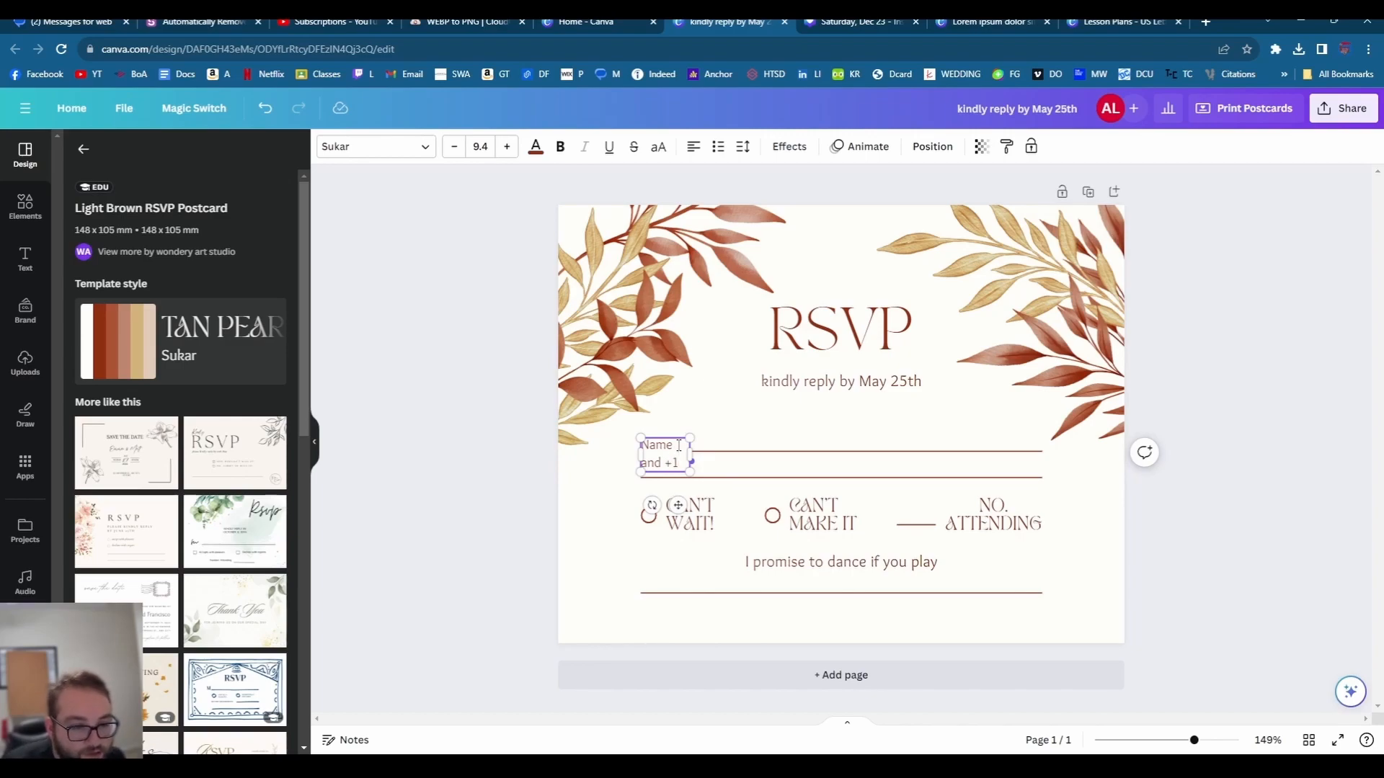
click(681, 485)
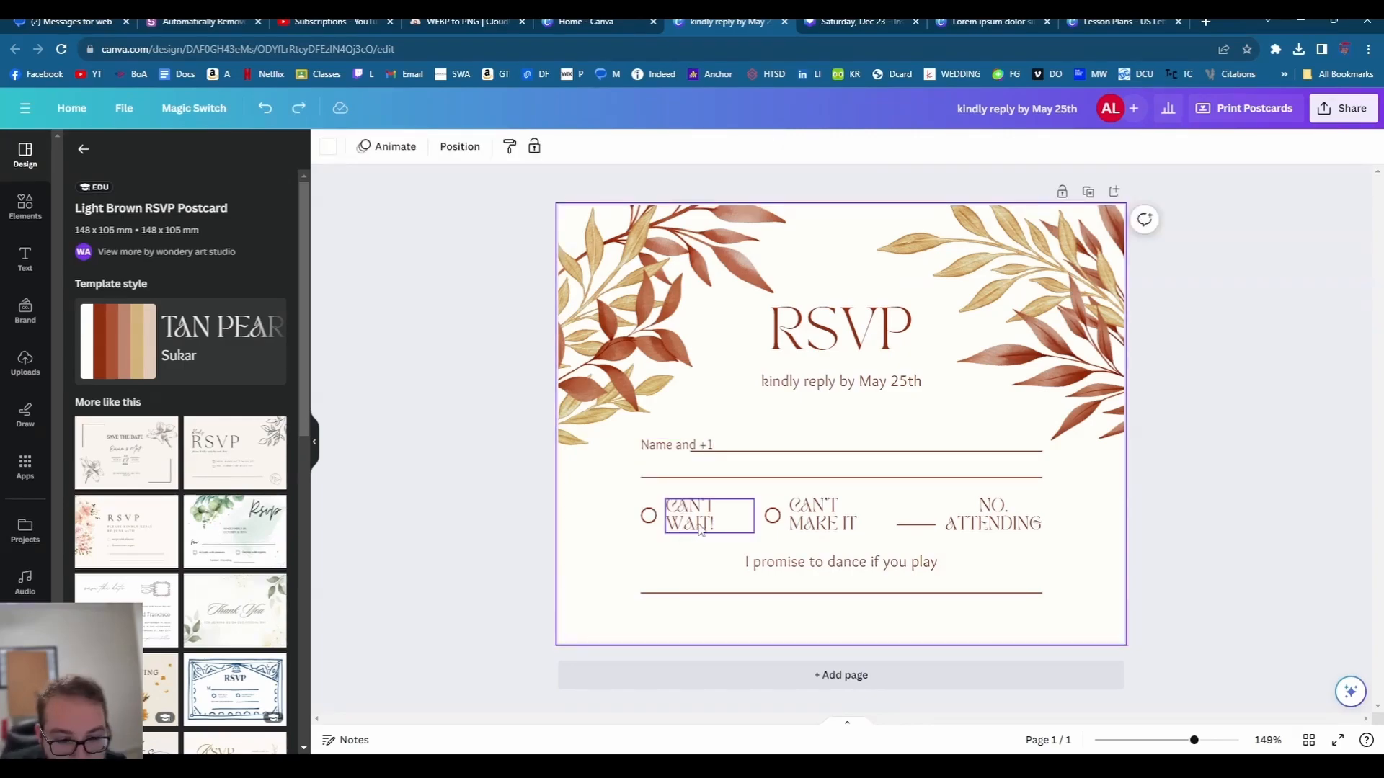
- Delete the NO. ATTENDING and CAN'T MAKE IT options and move CAN'T WAIT! beside the second circle
click(975, 525)
key(Delete)
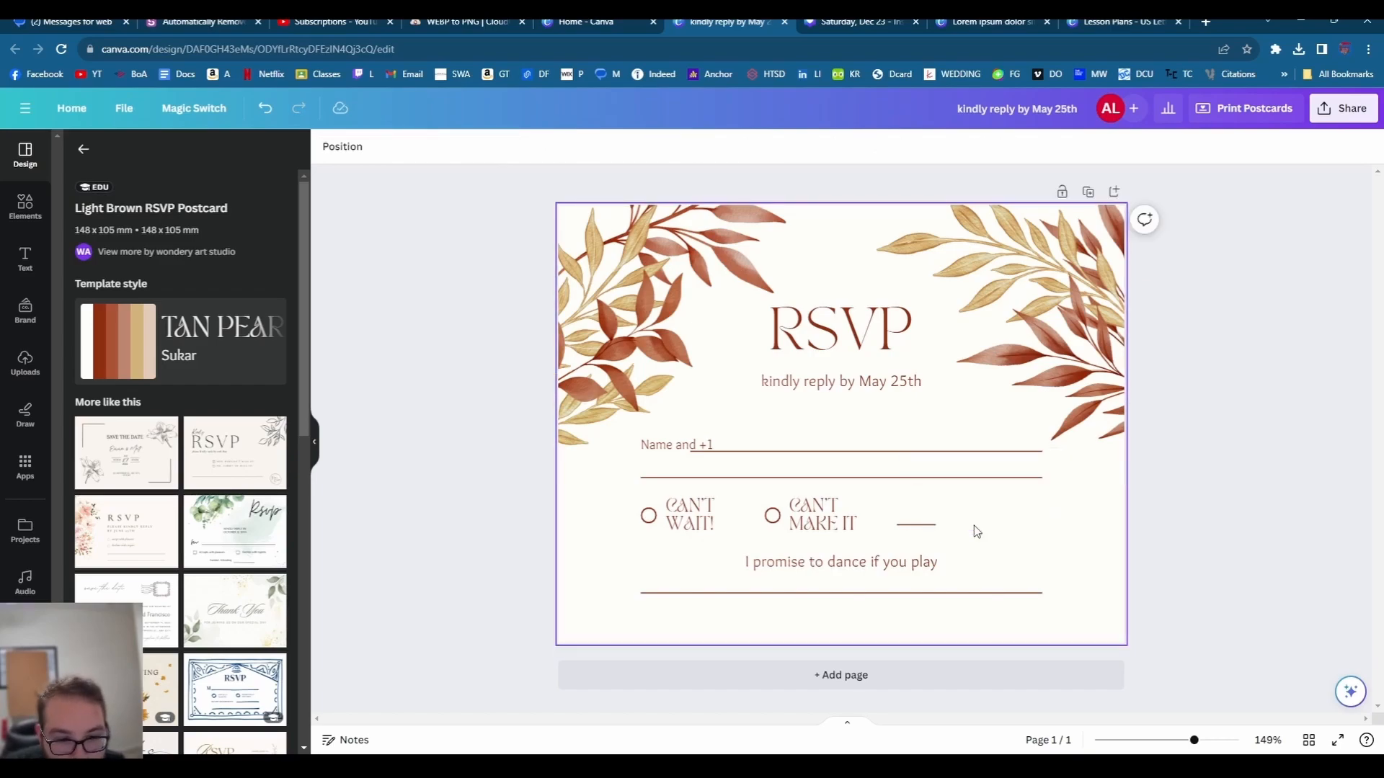
key(Delete)
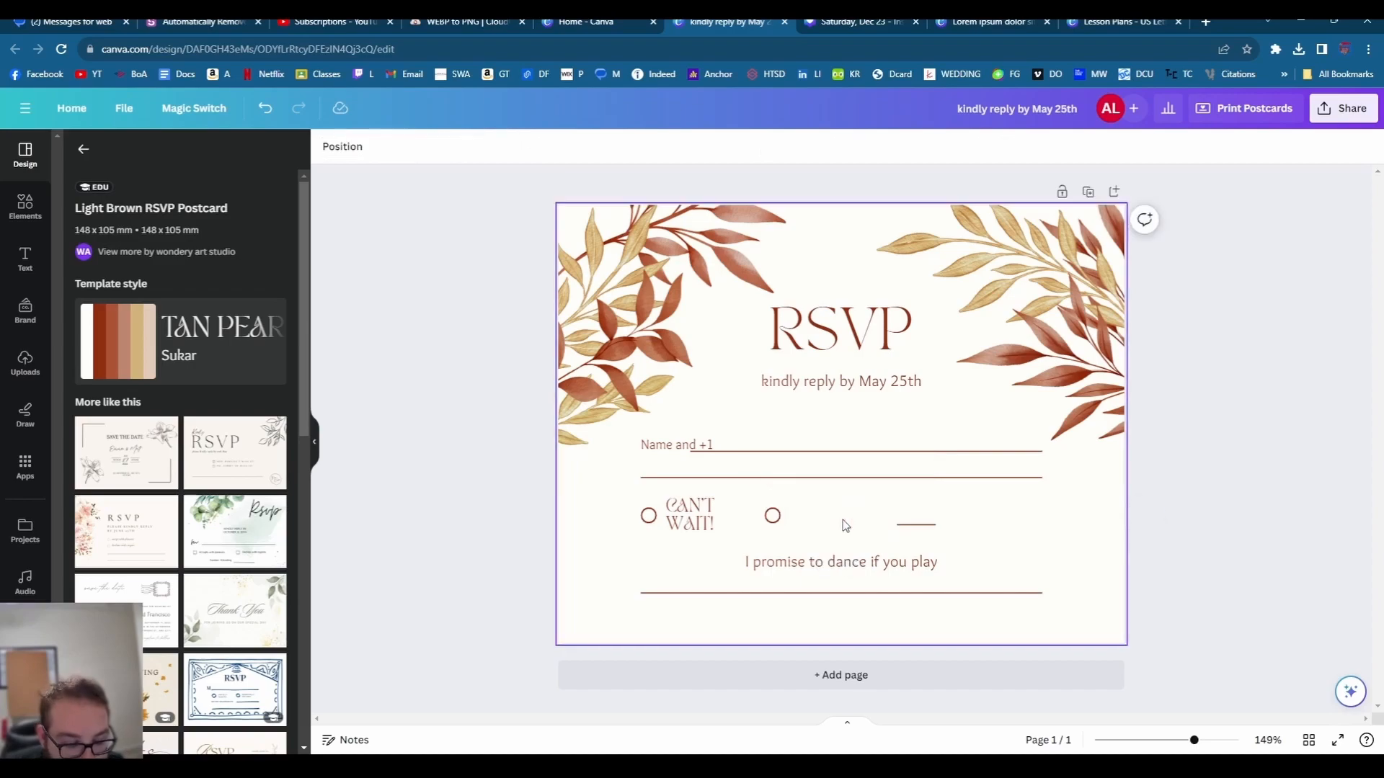
drag(681, 508, 791, 515)
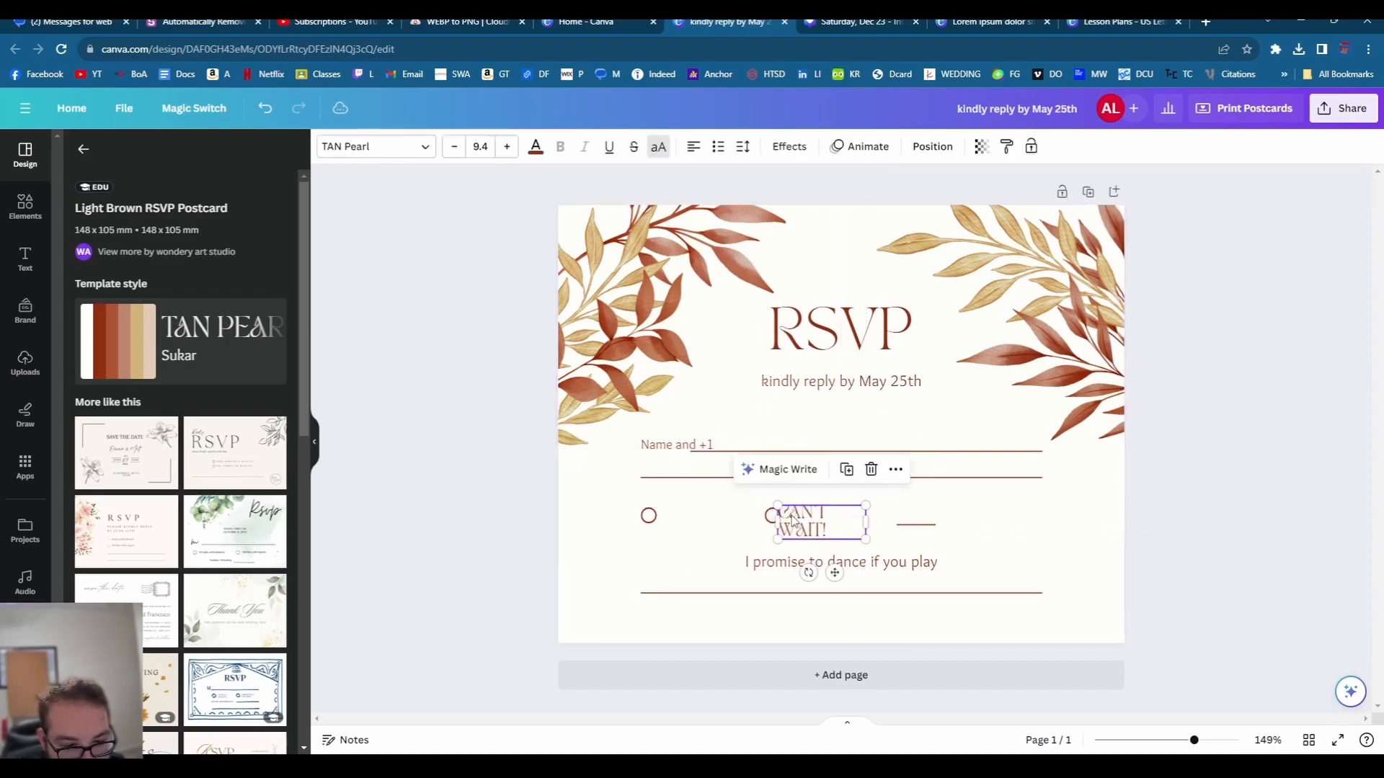
- Remove the 'I promise to dance' line from the card
click(1017, 478)
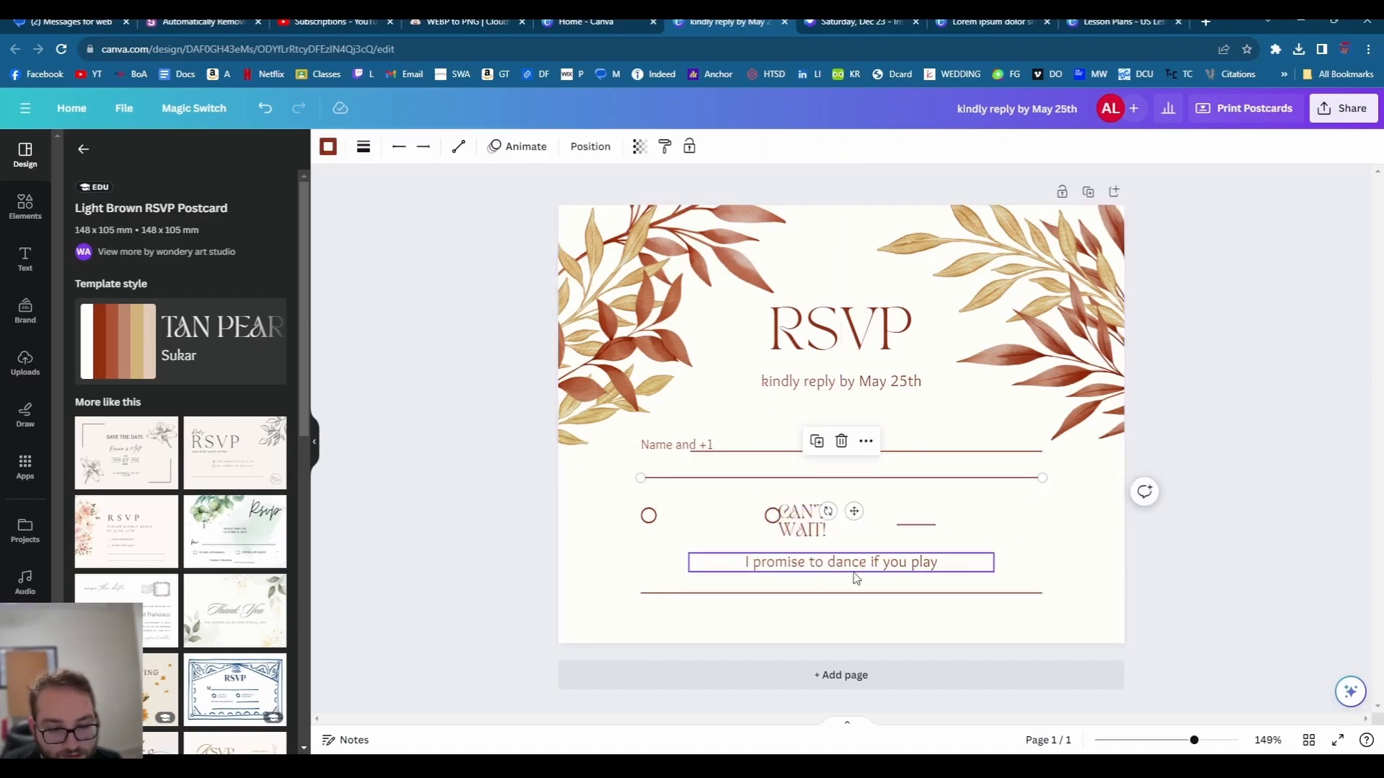
double_click(808, 569)
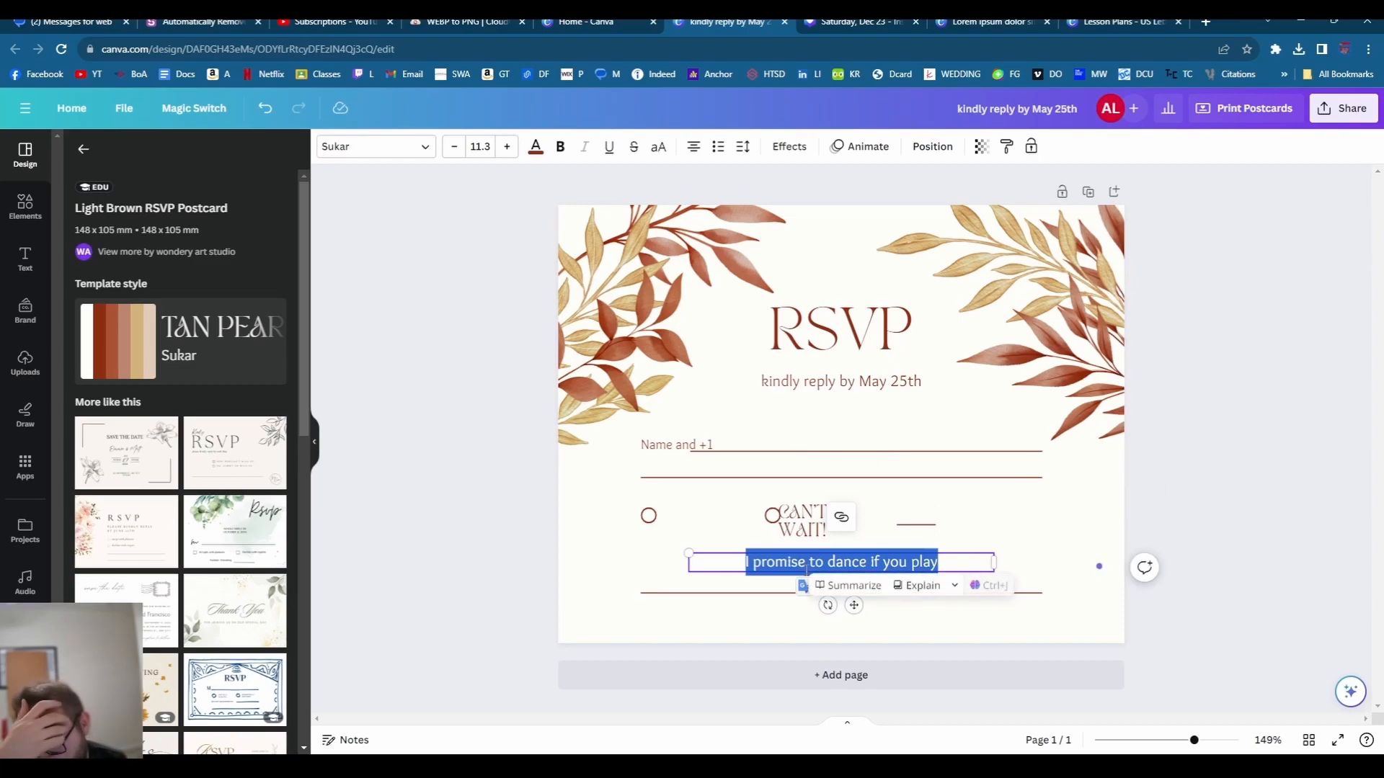
click(807, 569)
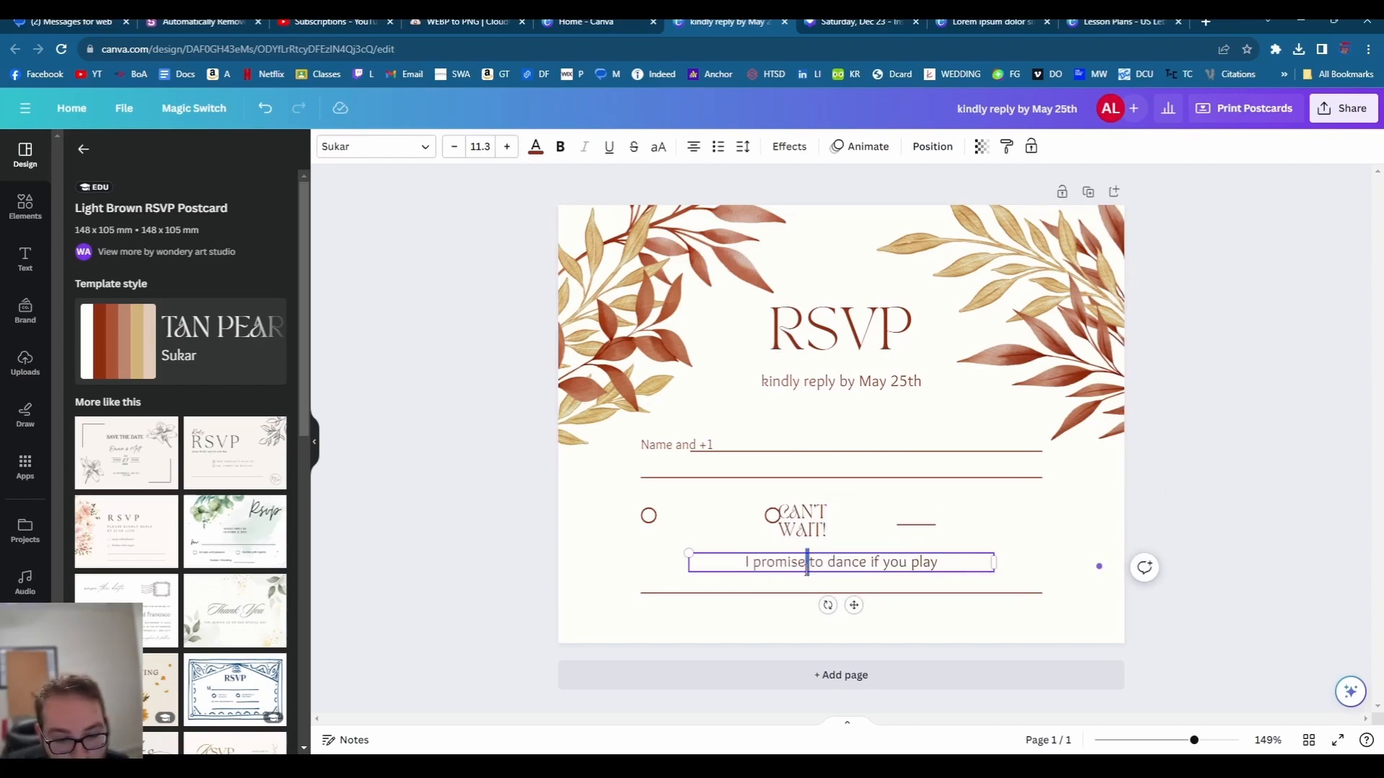
click(802, 578)
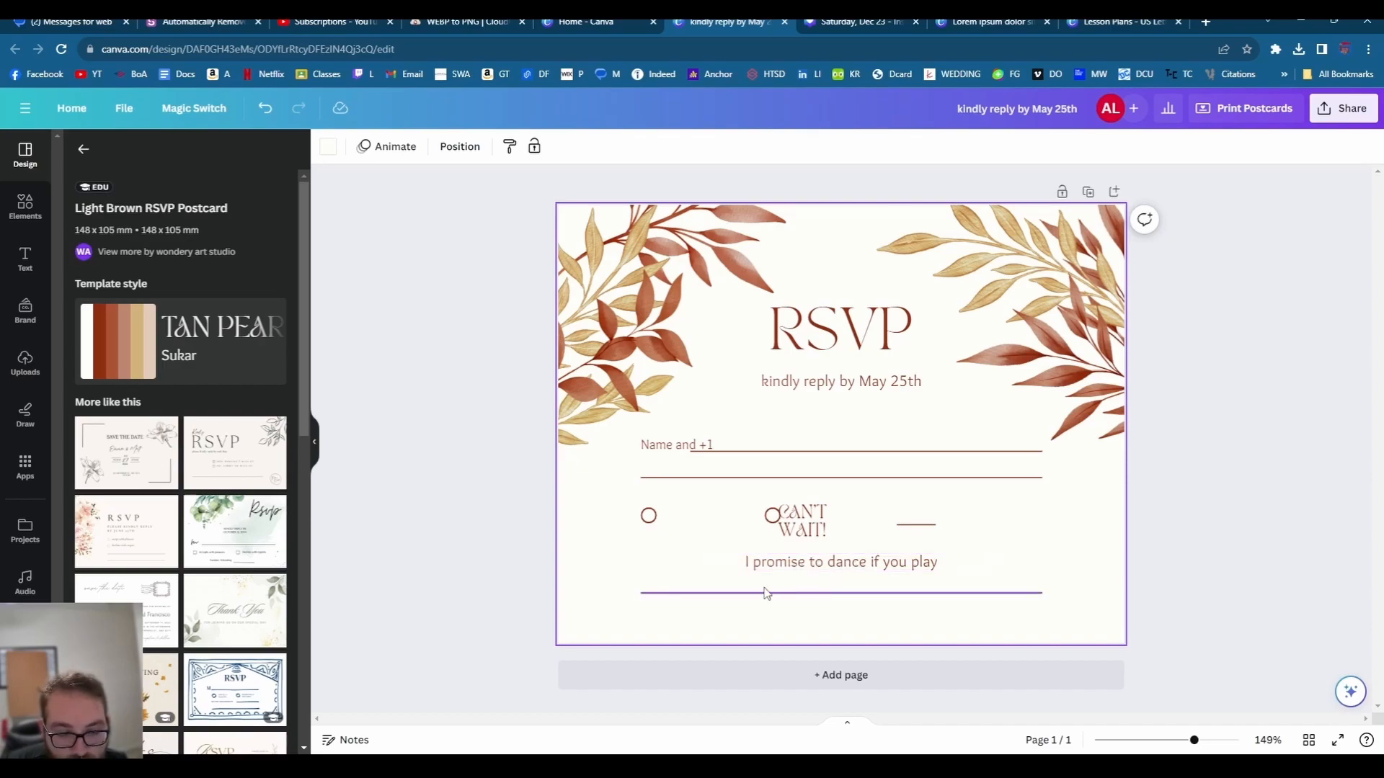
click(819, 572)
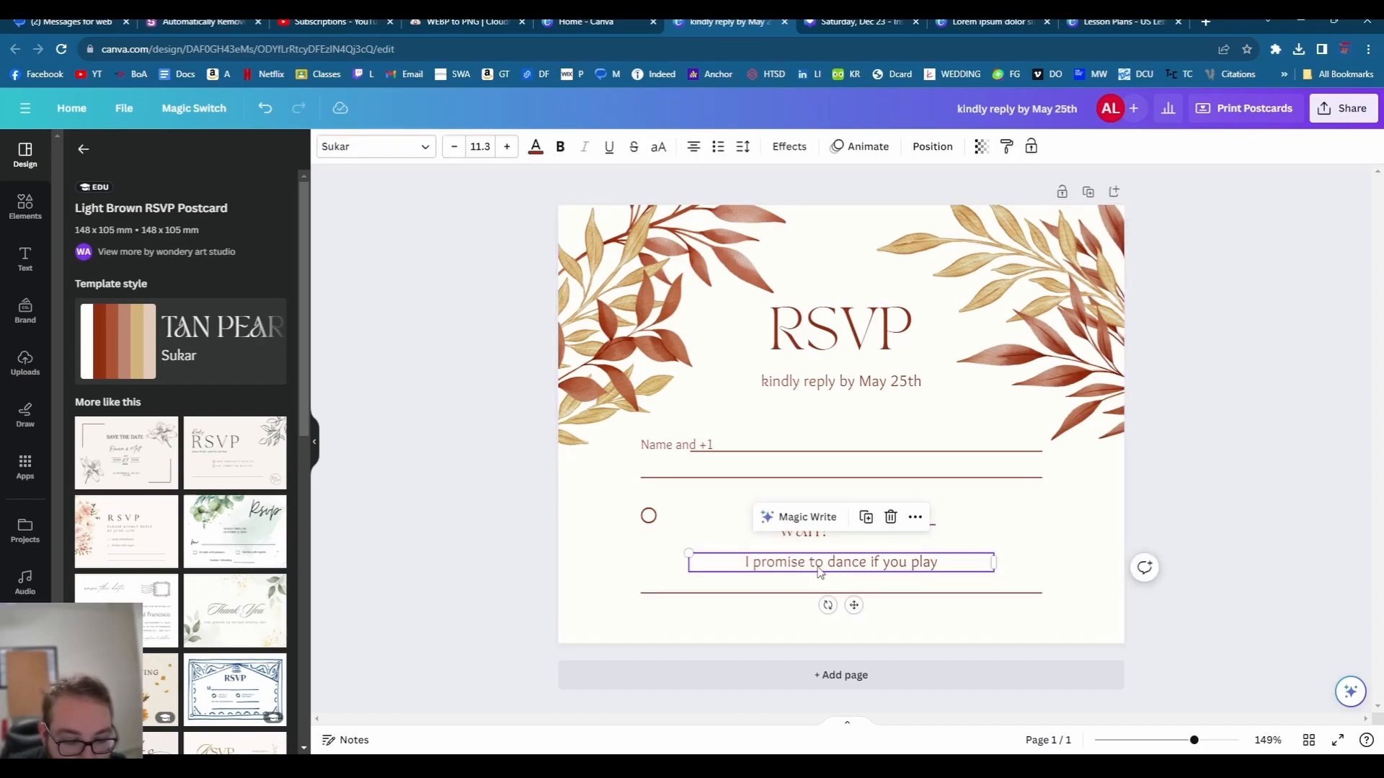
key(Delete)
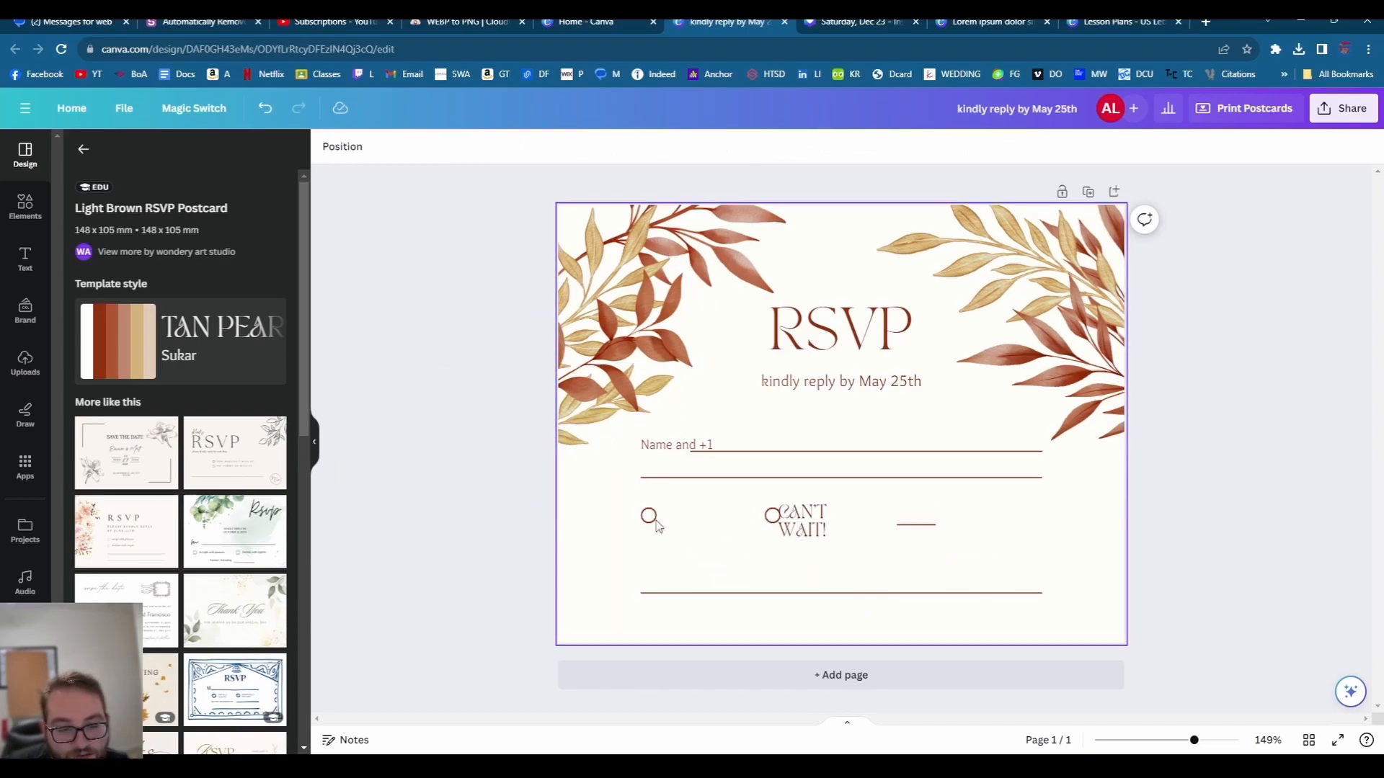
click(771, 516)
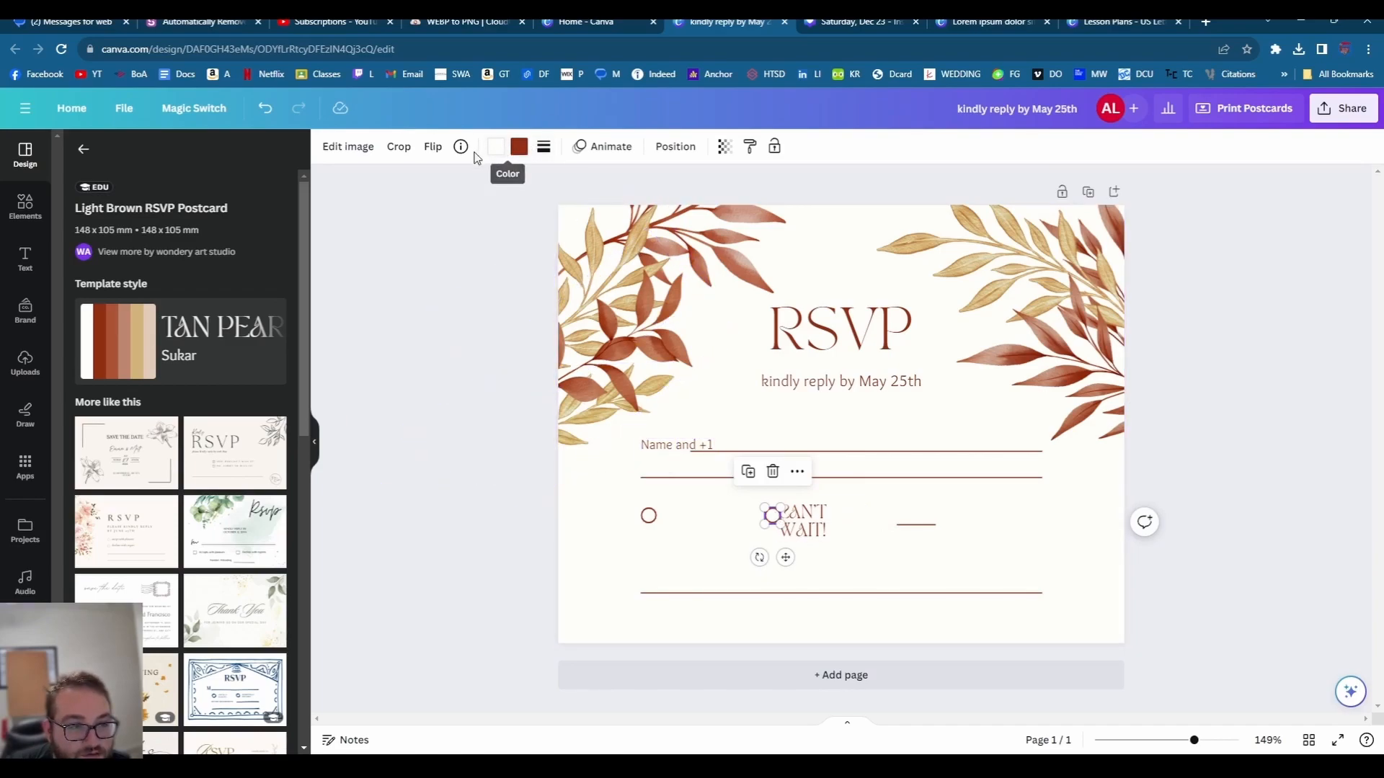
click(369, 284)
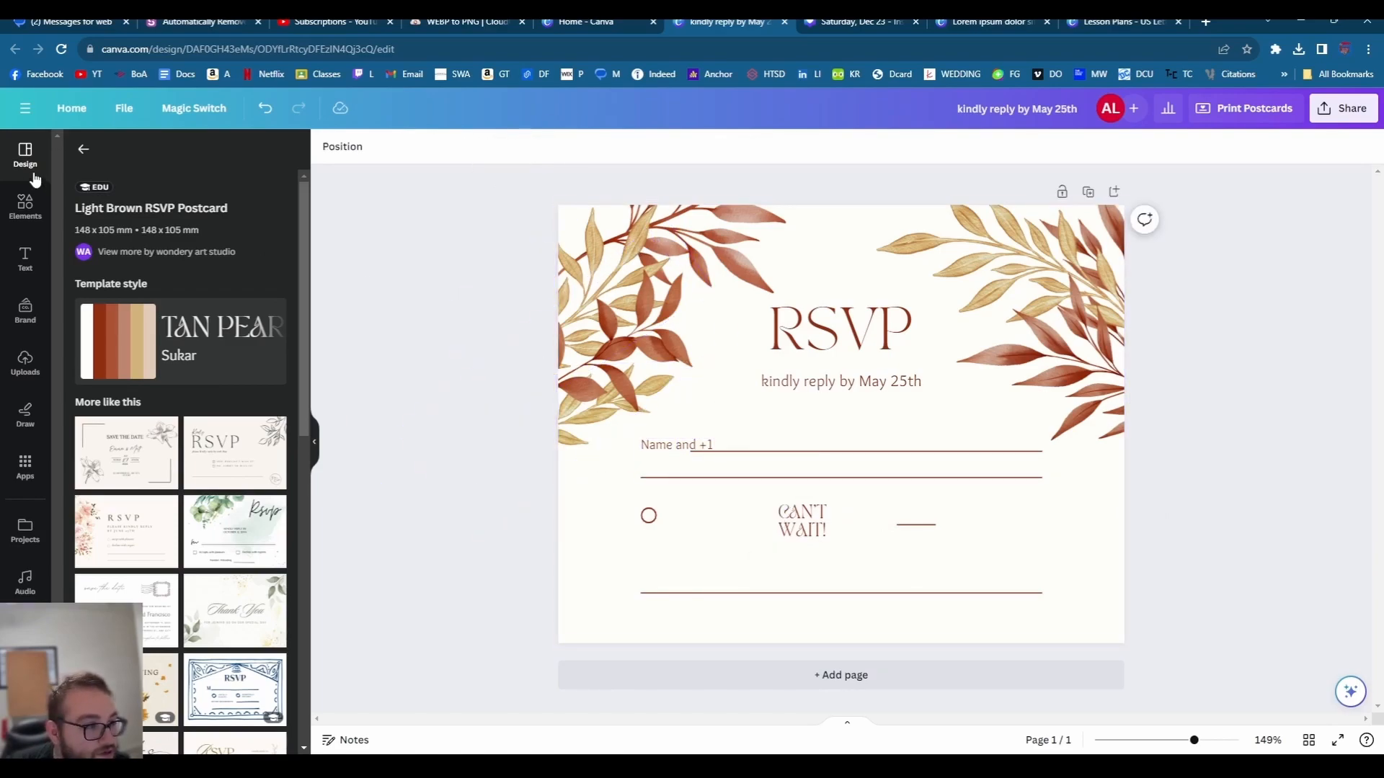
- Add an outline square from a 'squ' elements search, shrunk and placed beside CAN'T WAIT!
click(83, 149)
click(25, 206)
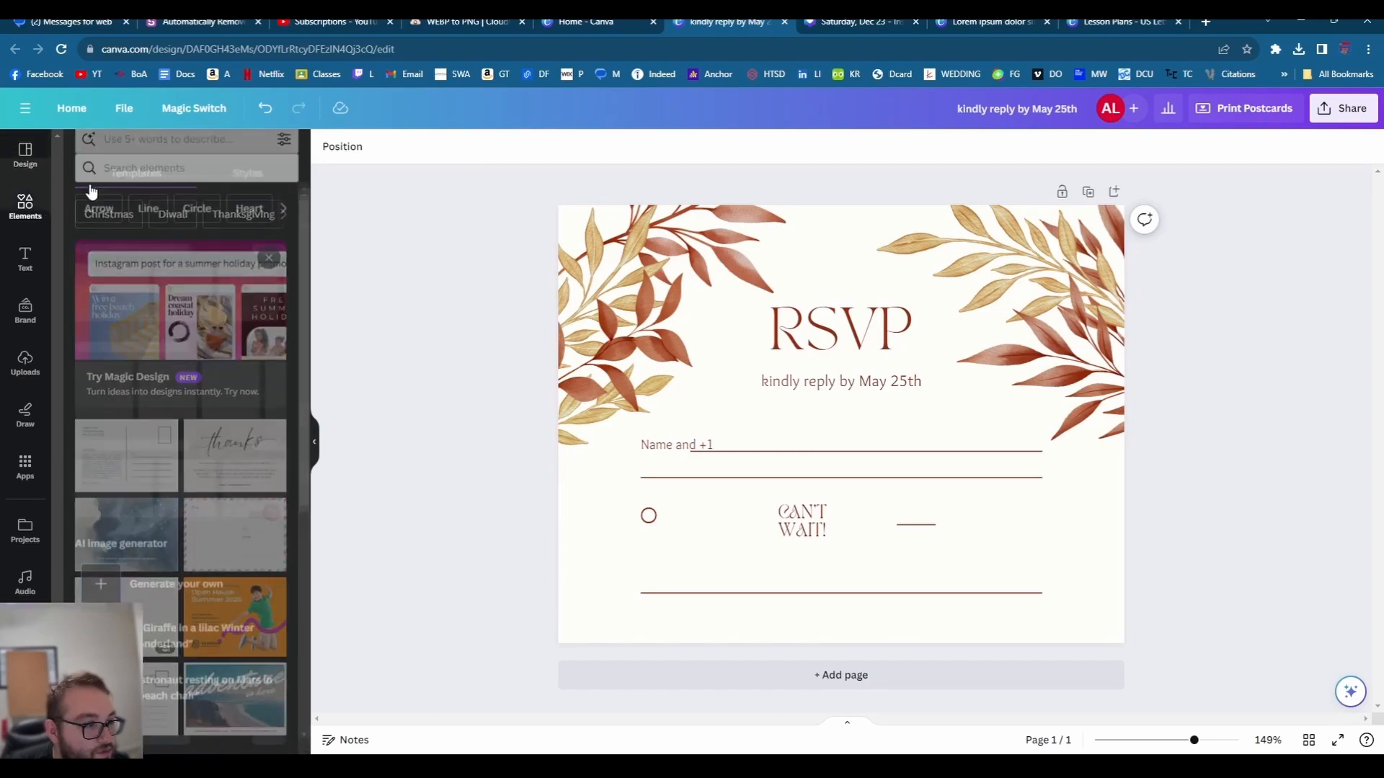
text(squ)
click(154, 284)
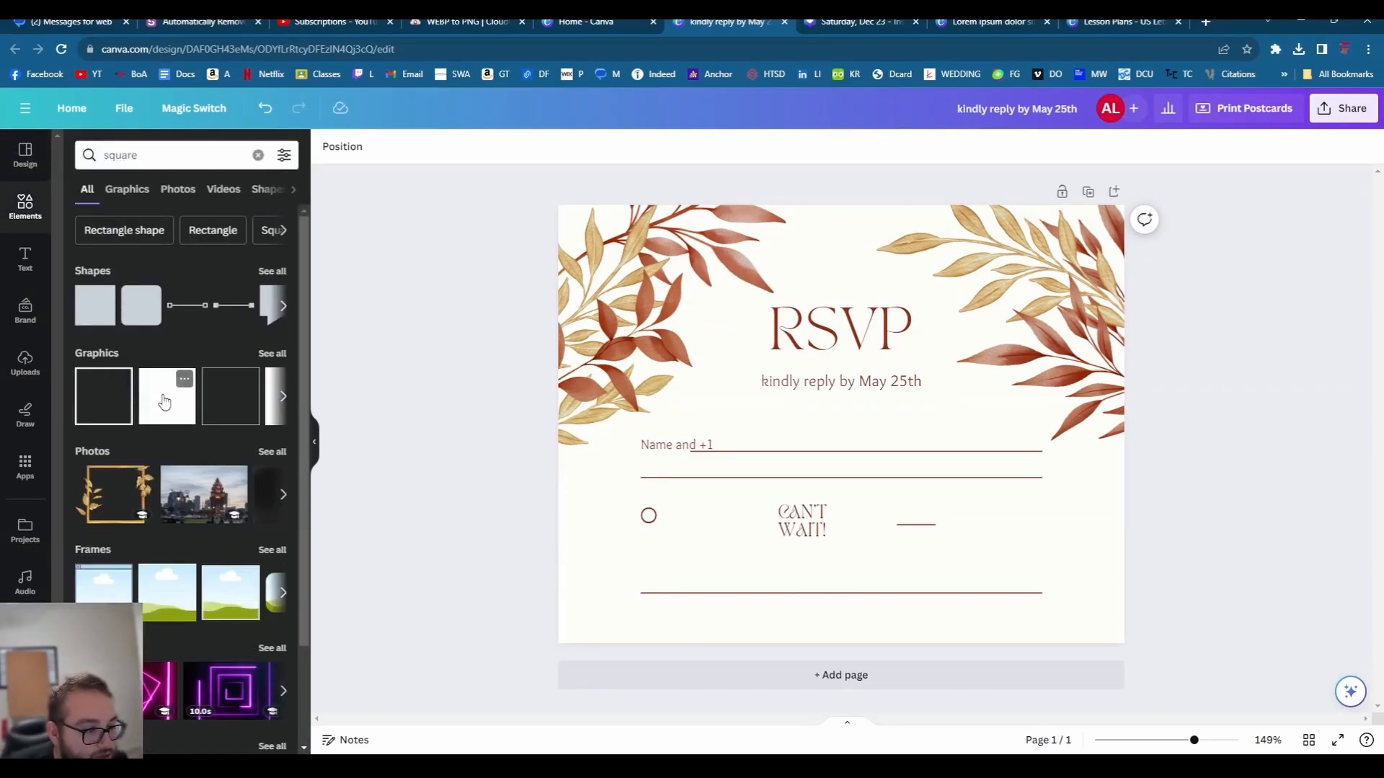
click(108, 395)
drag(929, 513, 791, 375)
drag(788, 371, 766, 525)
- Align the small square with the circle and give it a solid black border
click(905, 499)
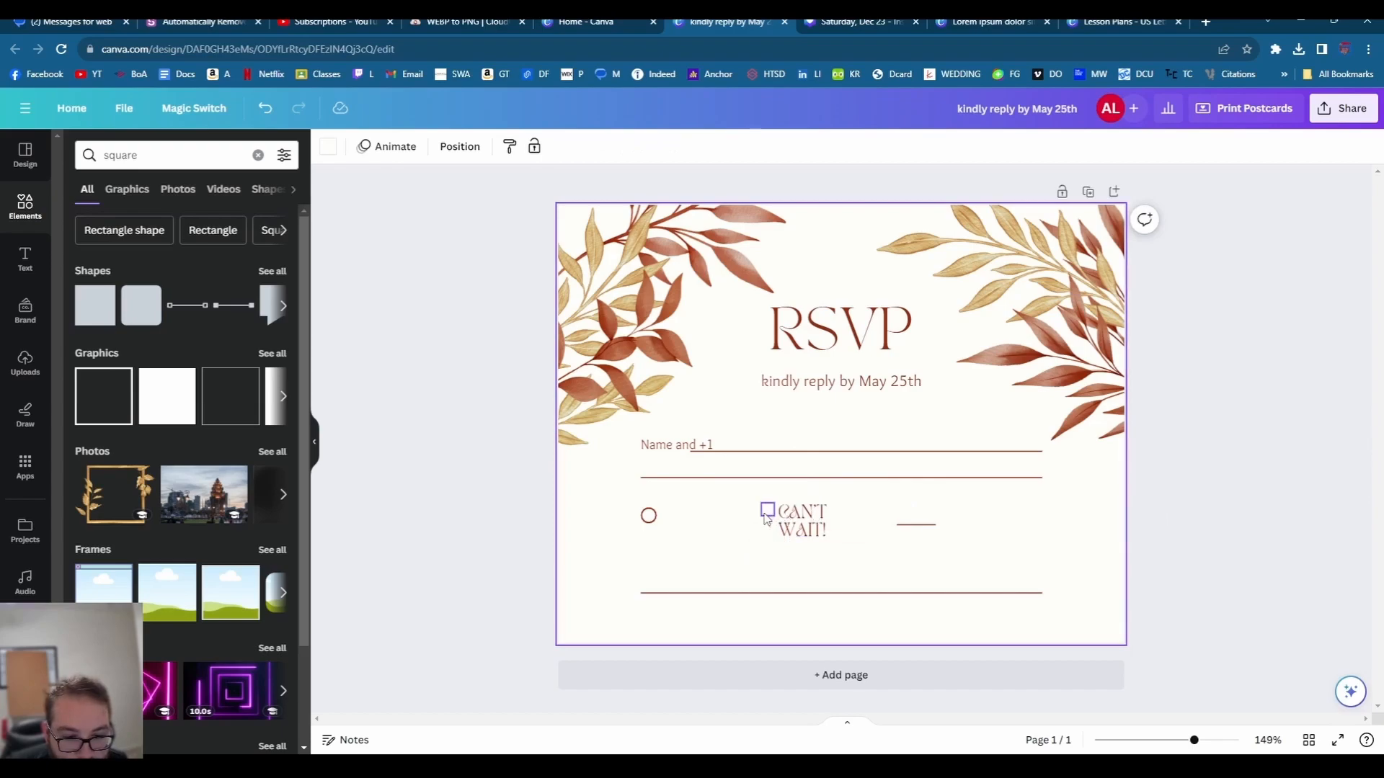
click(800, 520)
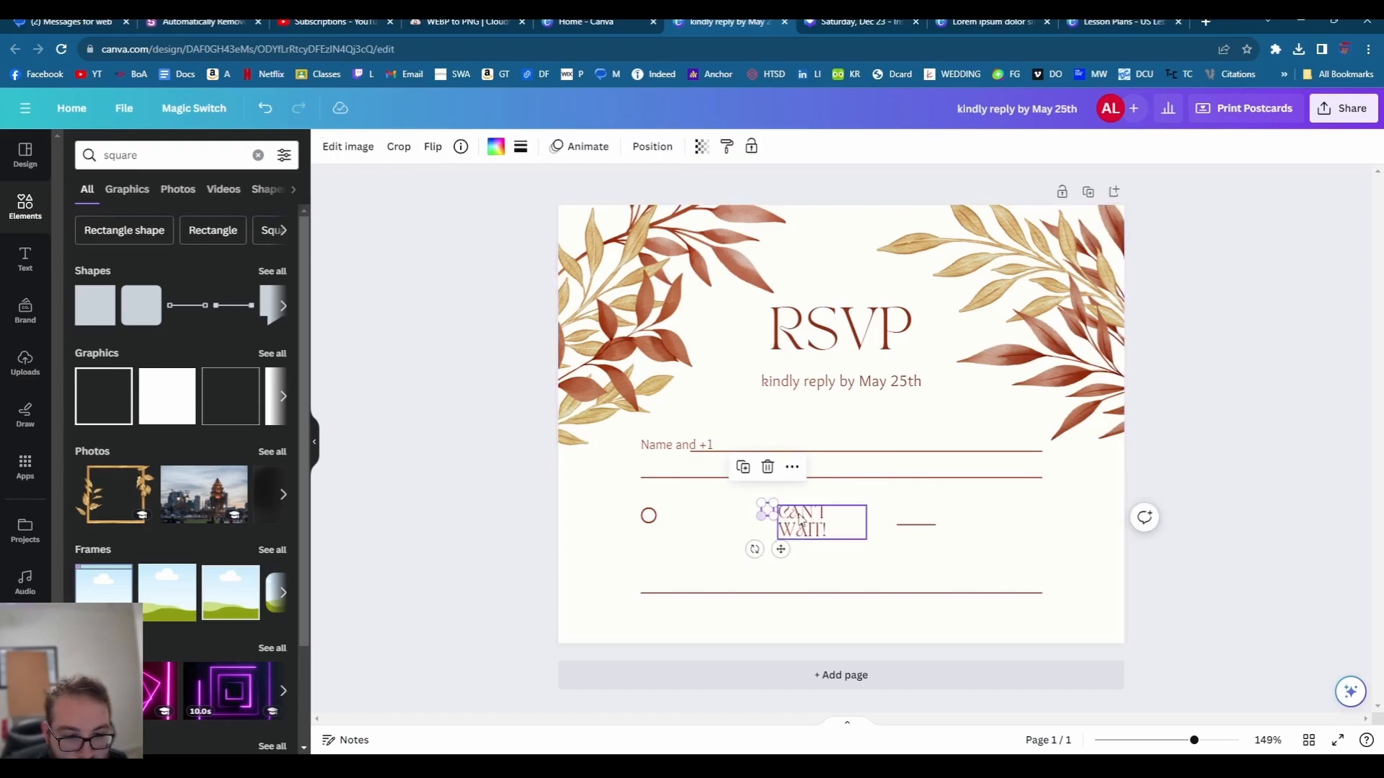
click(519, 150)
click(586, 191)
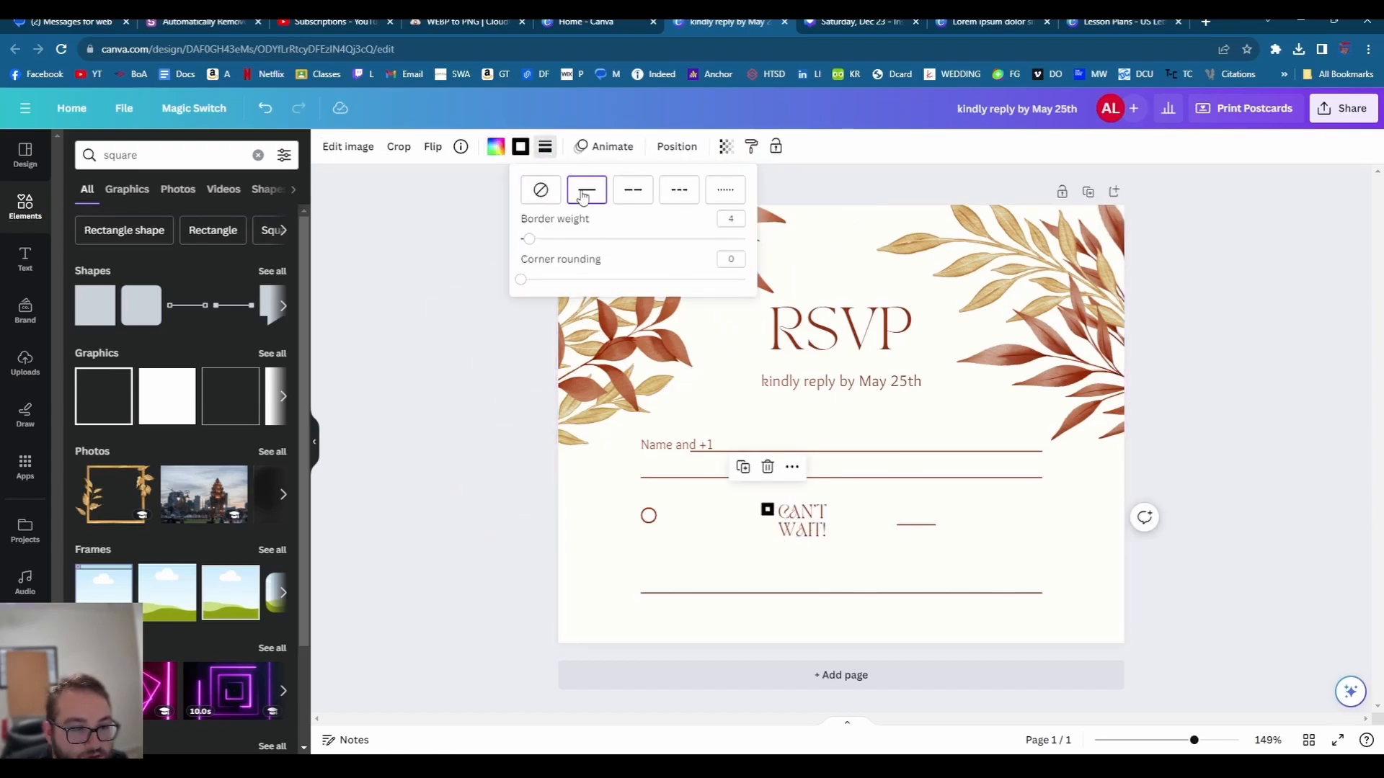
click(964, 506)
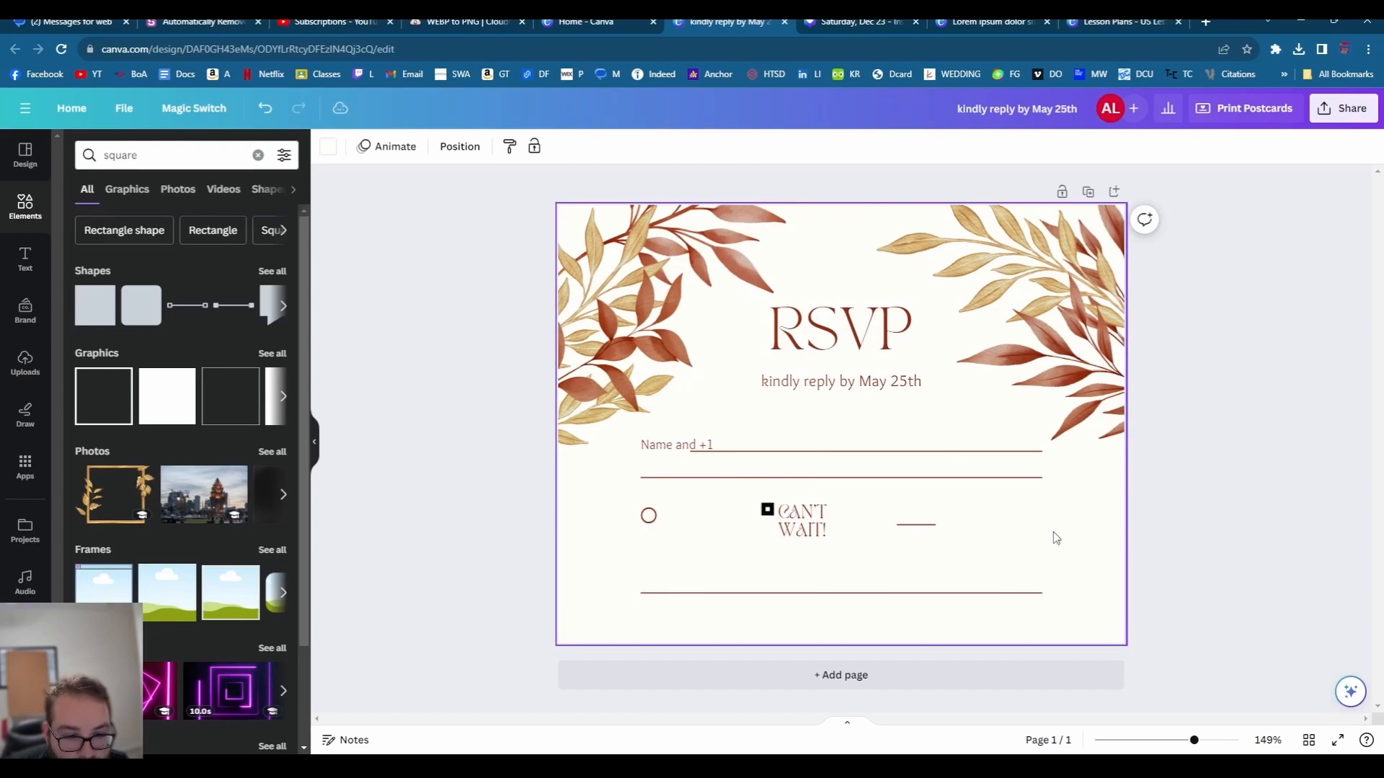
click(767, 511)
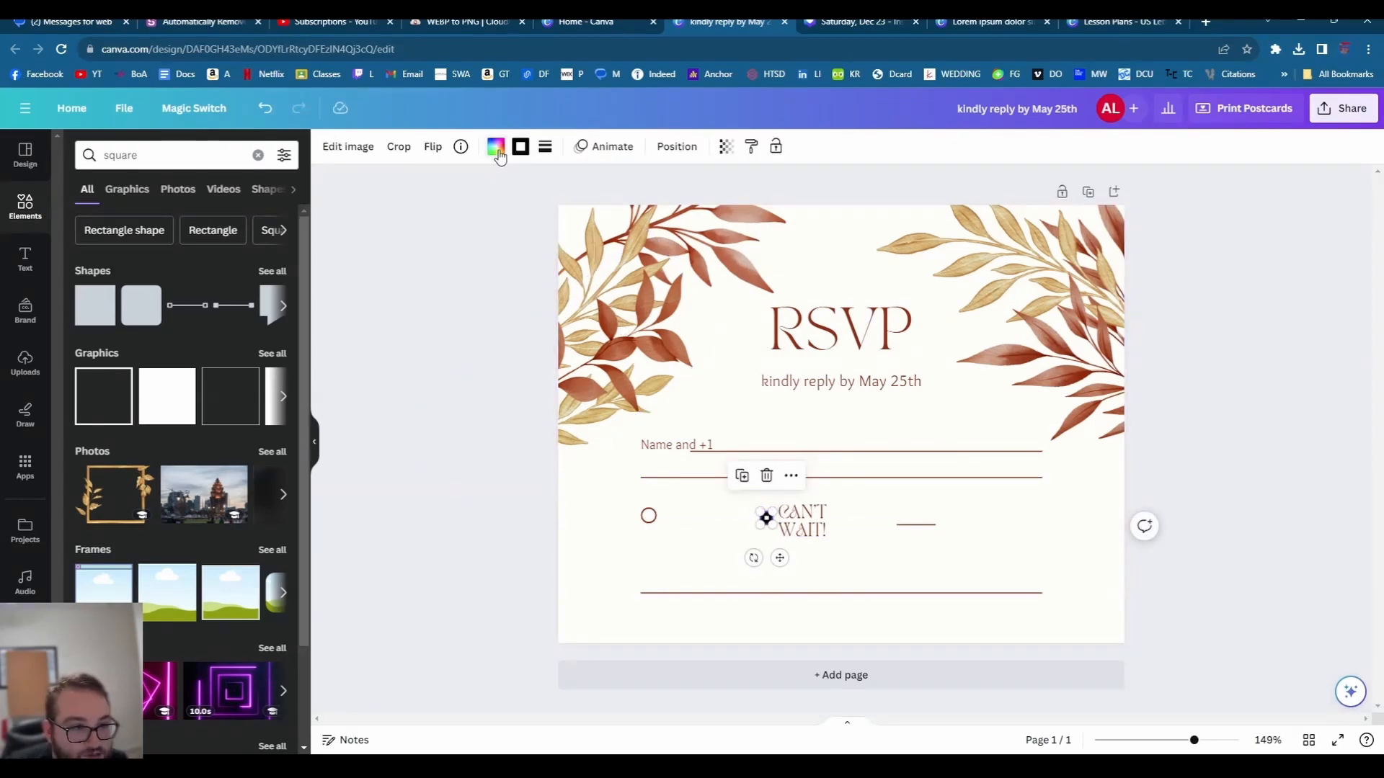
click(499, 153)
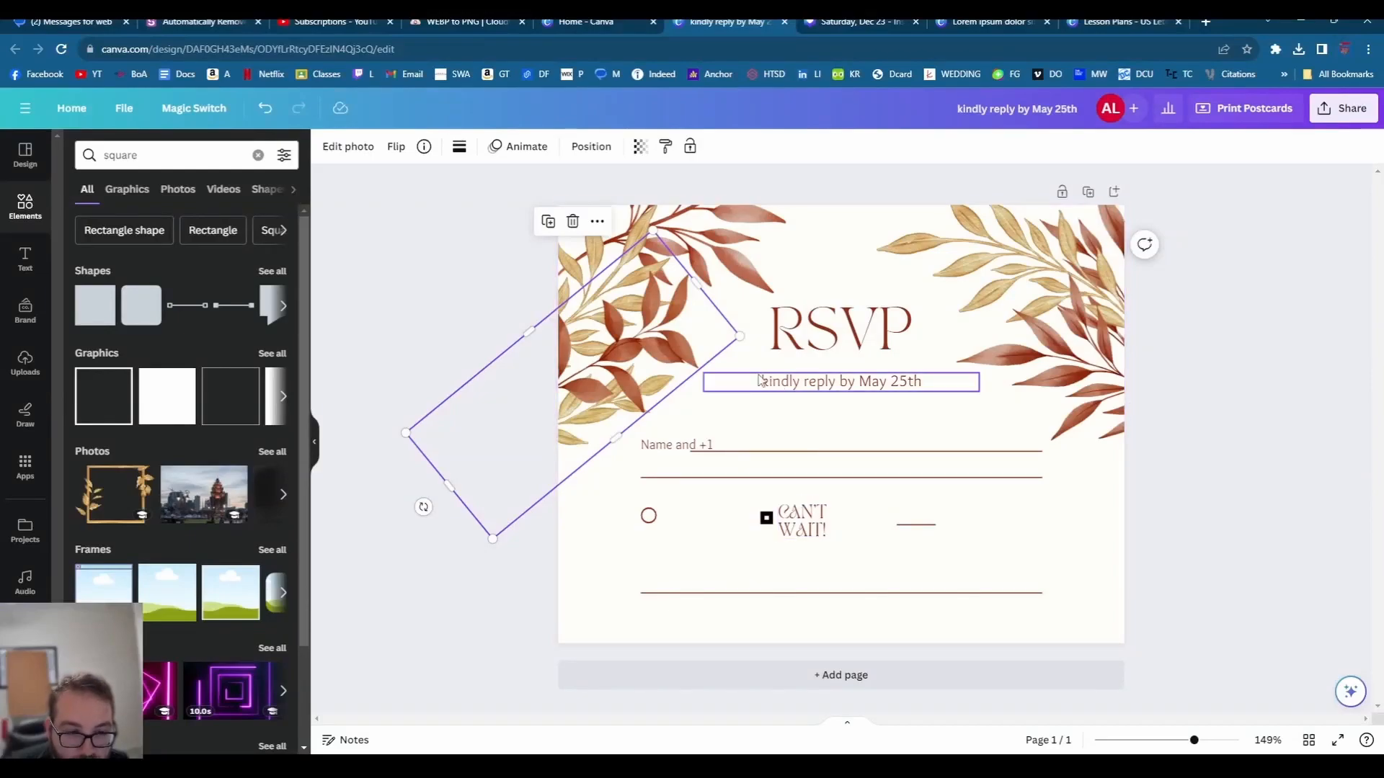
- Delete the upper-left red leaf and upper-right golden leaf graphics
click(698, 227)
key(Delete)
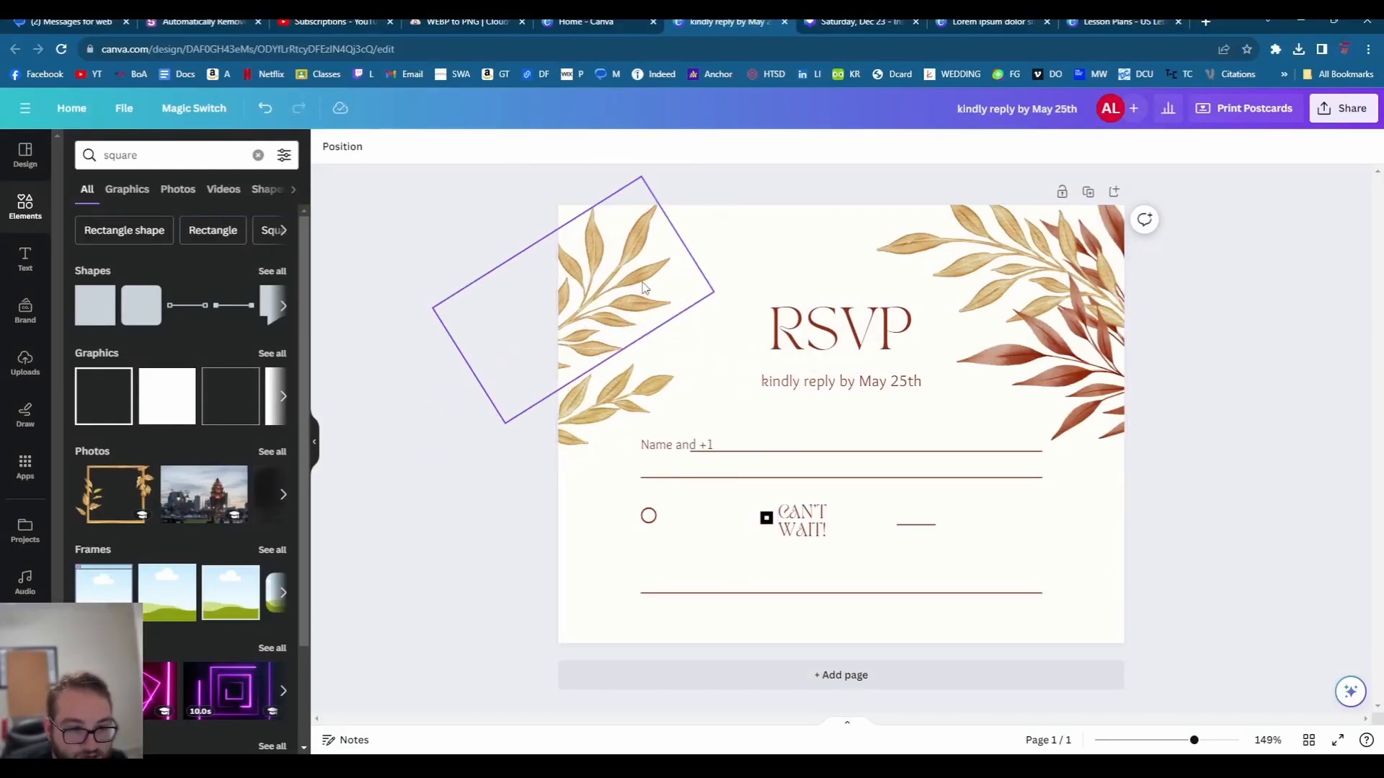
click(1097, 258)
key(Delete)
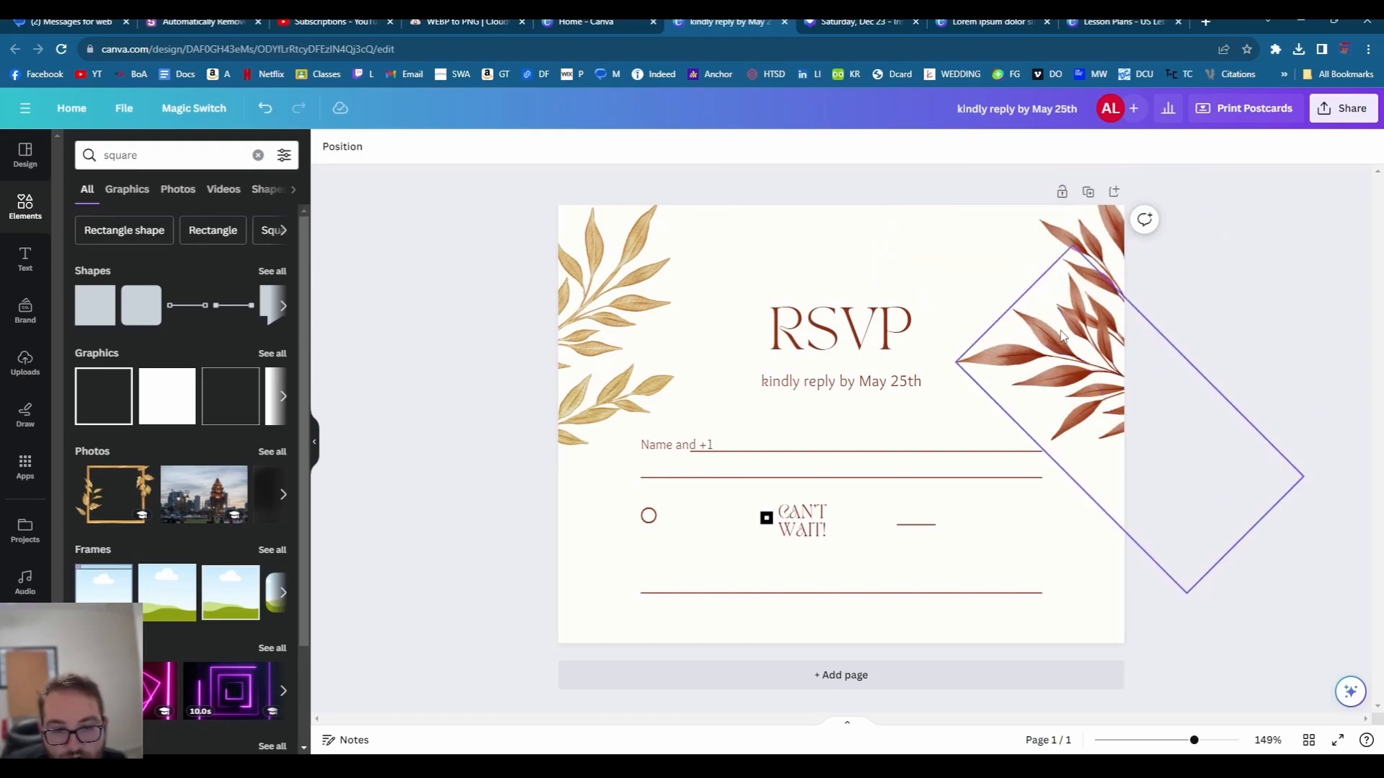
- Add a eucalyptus from a 'greenary' search, flipped and tilted across the card top
double_click(204, 155)
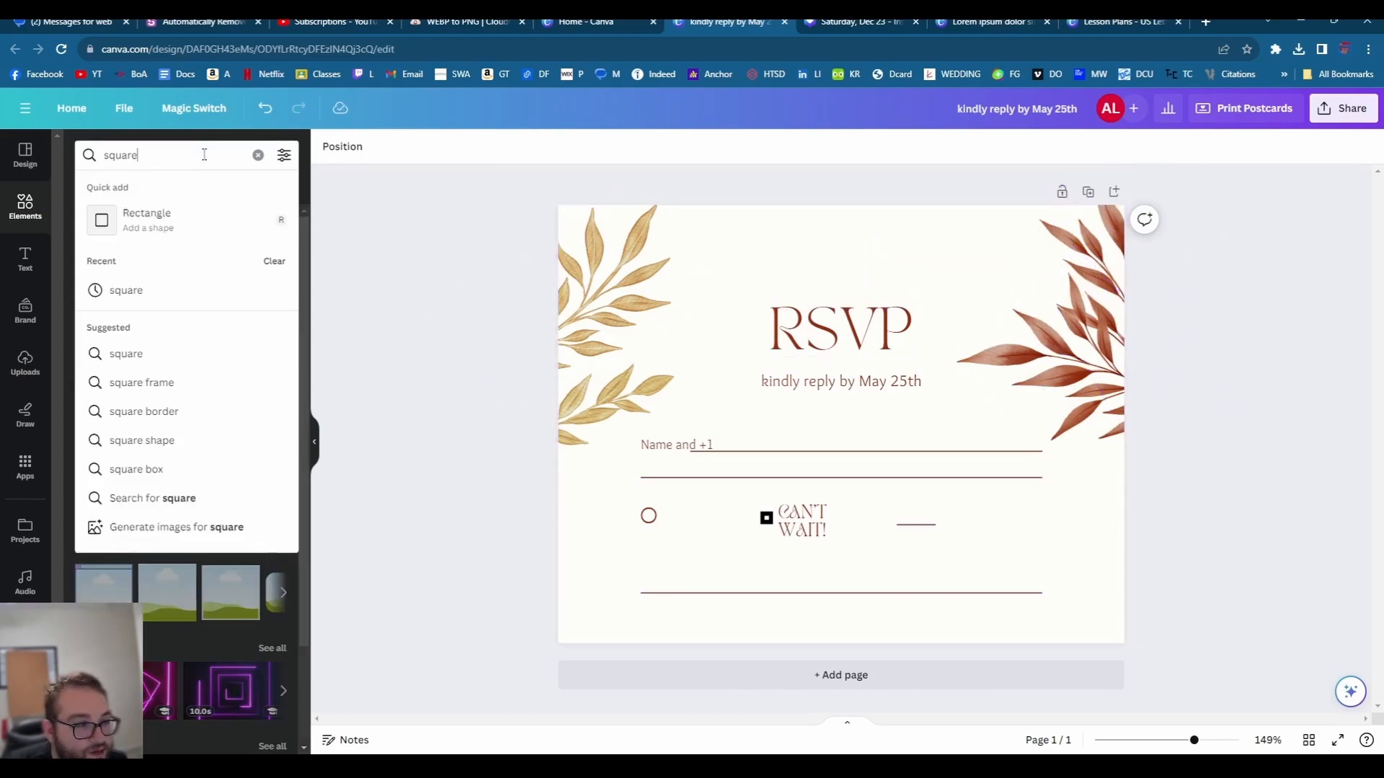
text(gree)
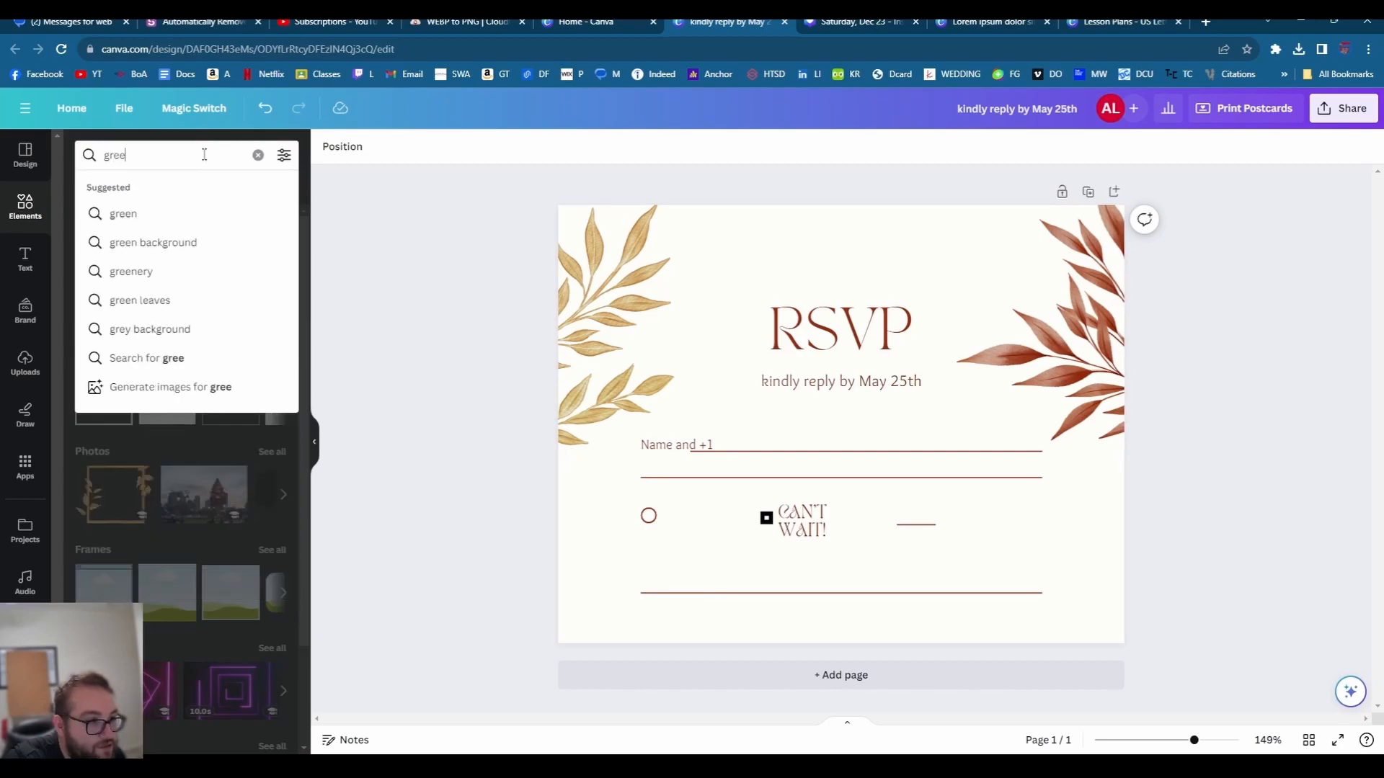
text(nary)
key(Return)
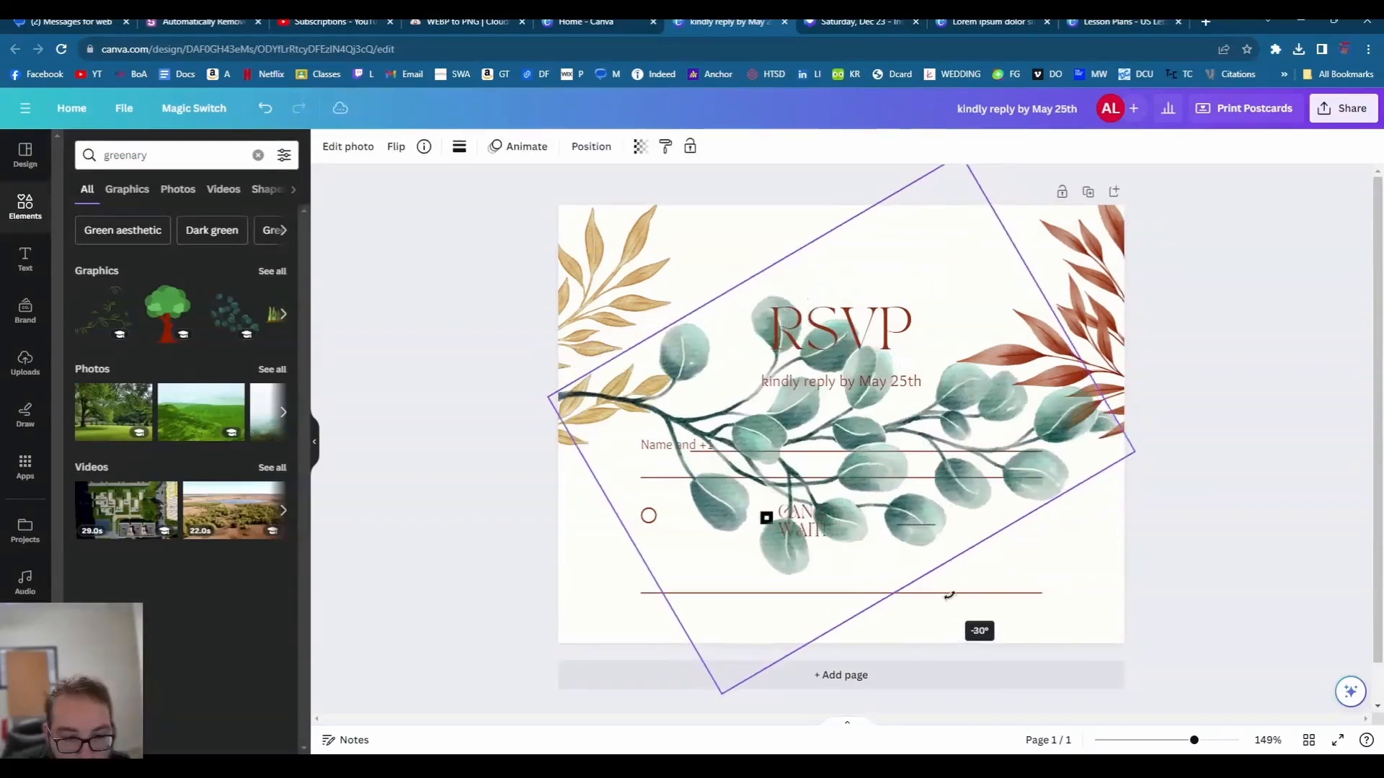
drag(948, 595, 952, 443)
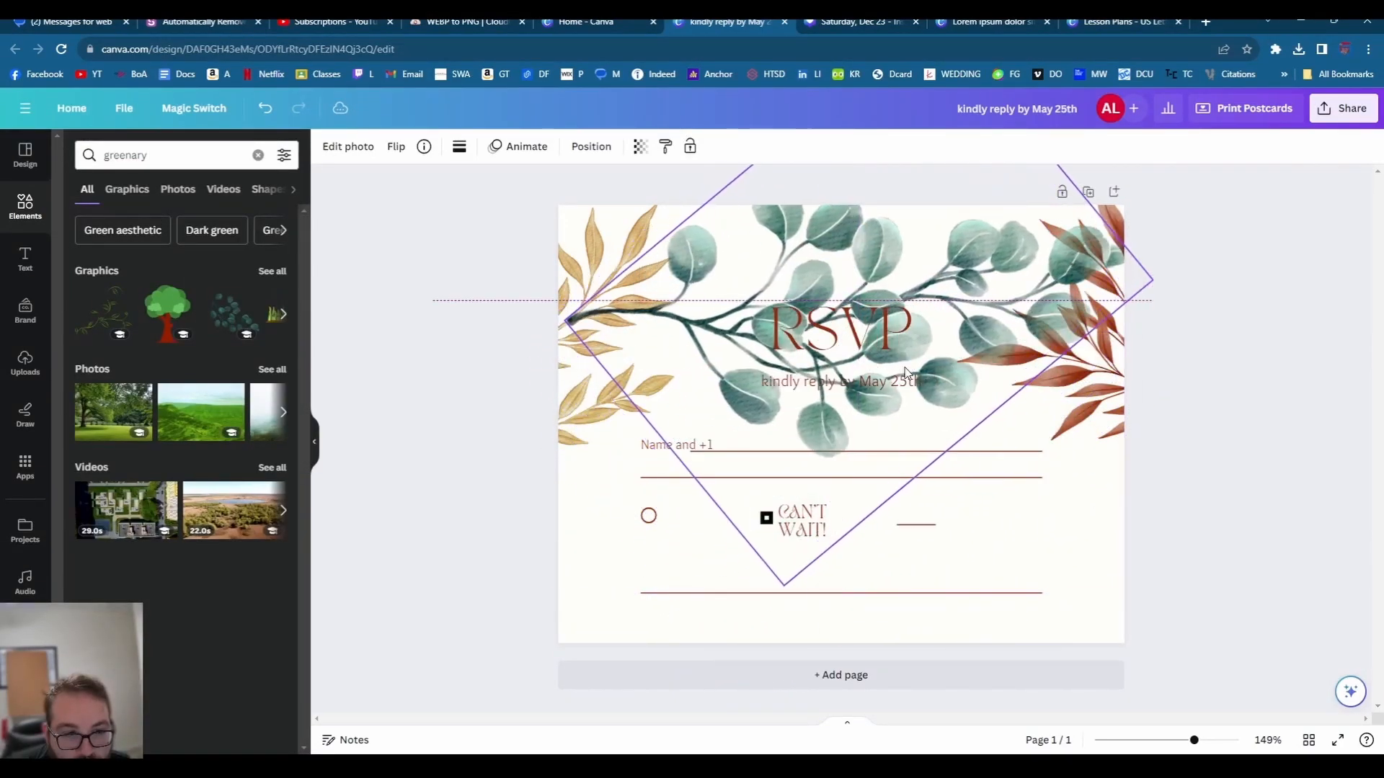
click(396, 147)
click(403, 185)
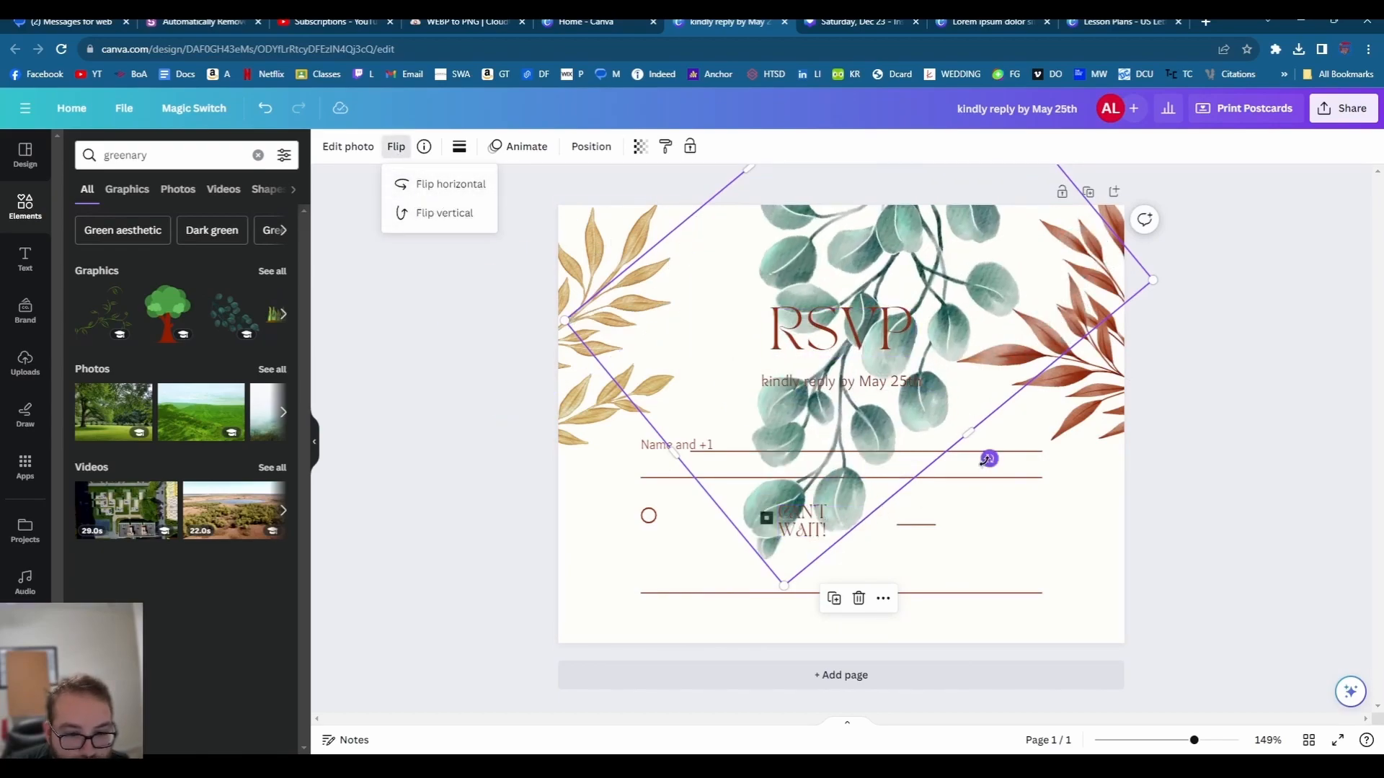
drag(989, 458, 950, 470)
click(395, 146)
click(425, 214)
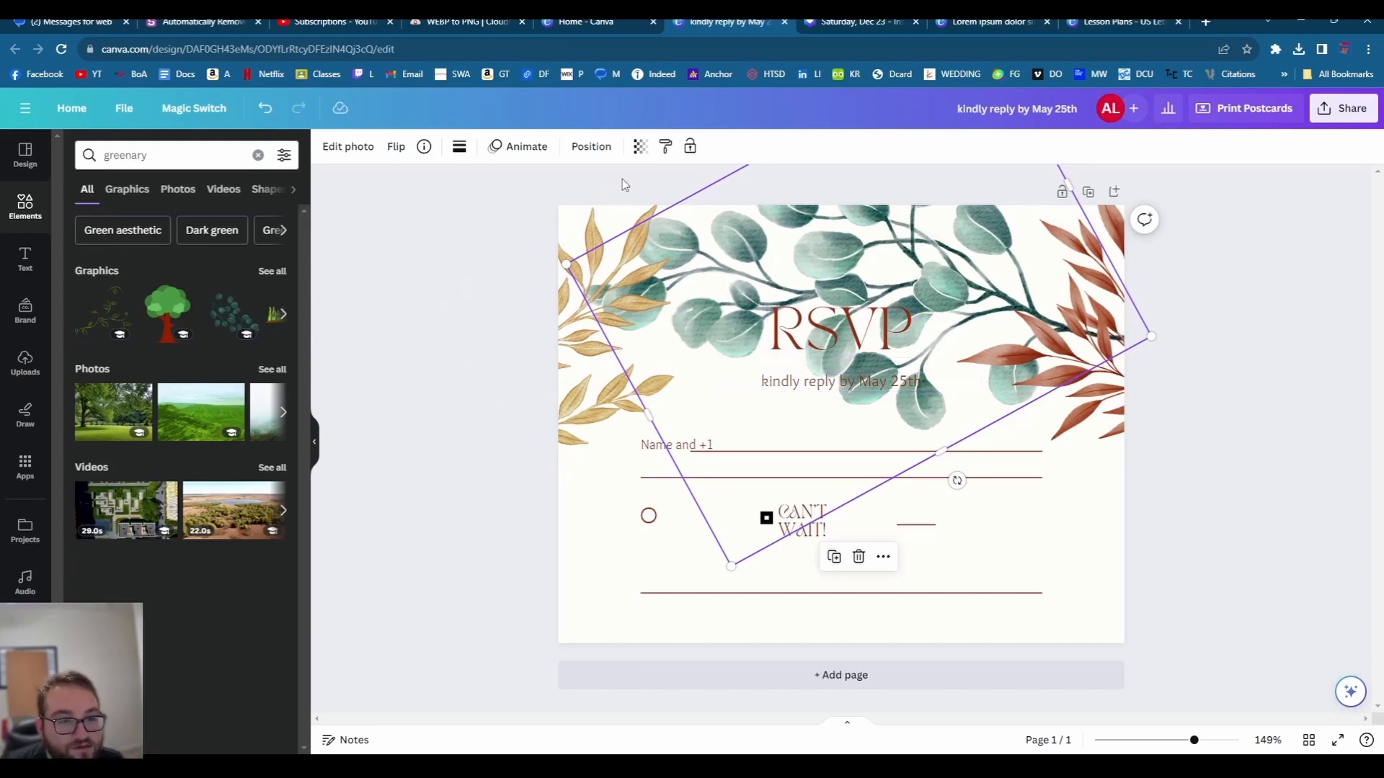
- Fade the eucalyptus graphic to 69 transparency
click(641, 147)
drag(620, 219, 602, 206)
click(1205, 373)
double_click(125, 155)
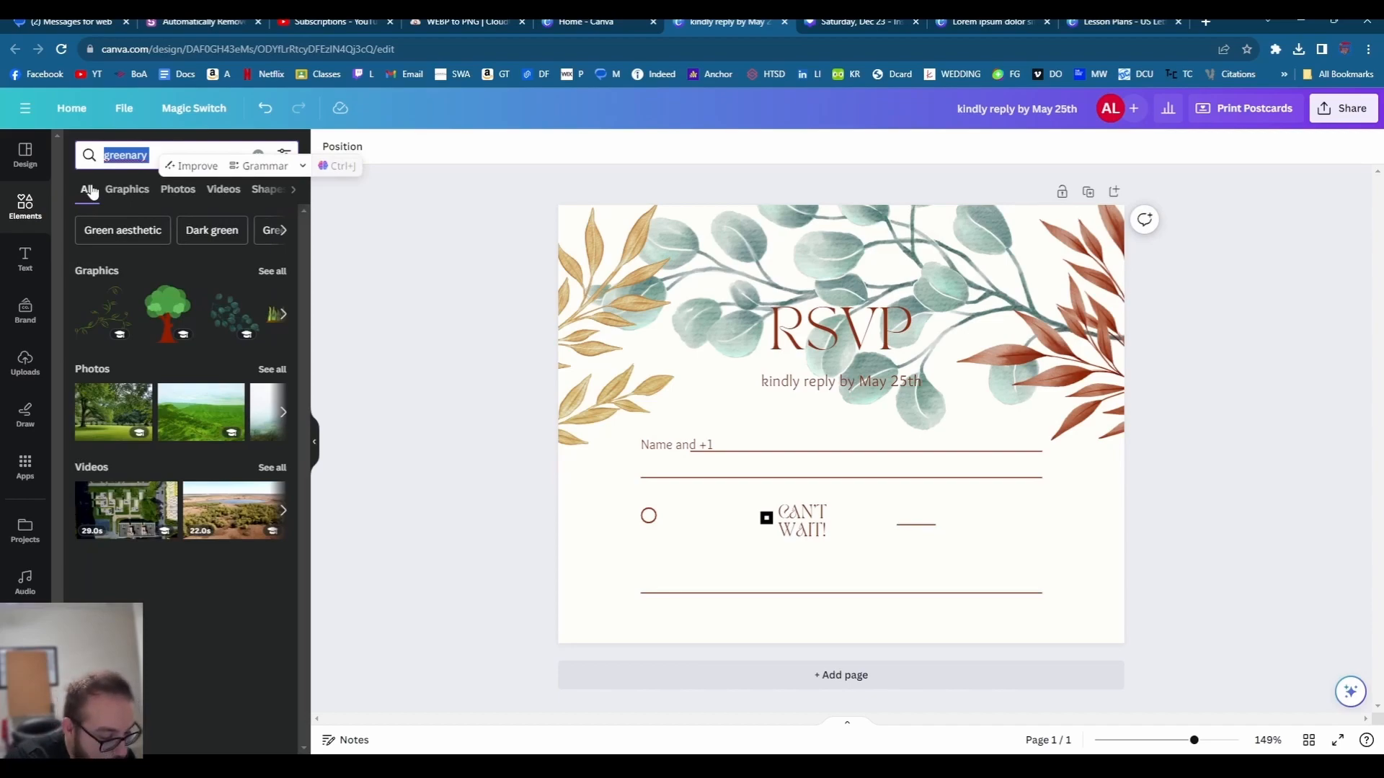
- Add the first autumn tree graphic from a 'Trees in the fall' elements search
text(Trees)
key(Return)
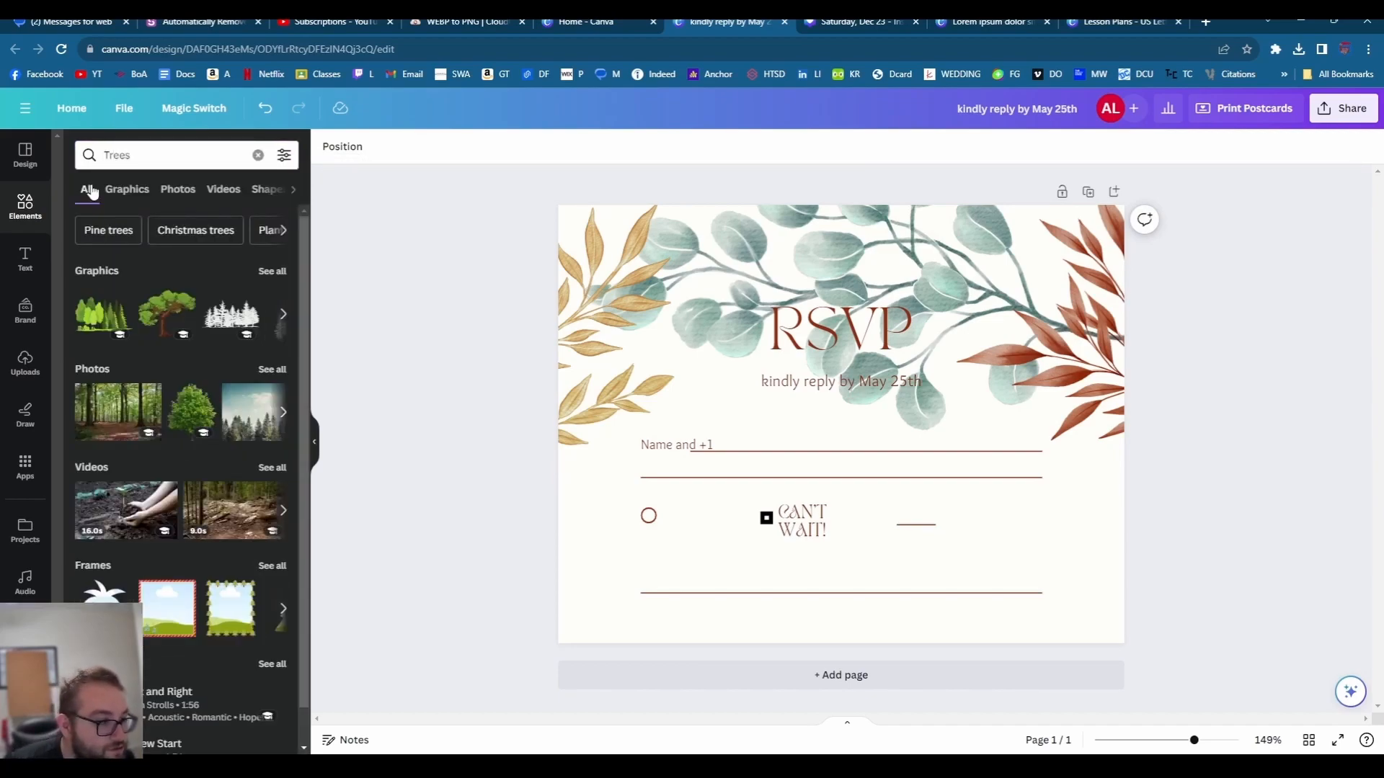
click(172, 153)
text(in)
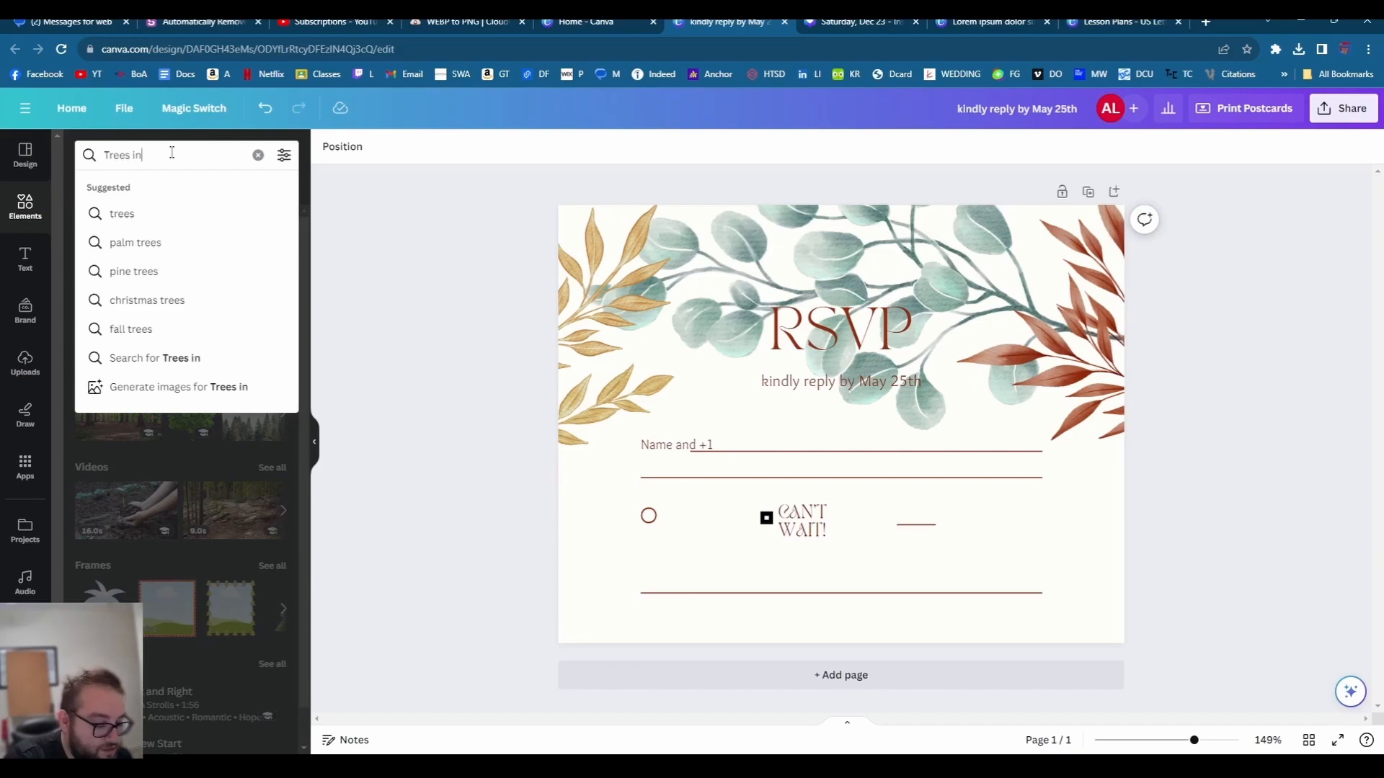
text( the fall)
key(Return)
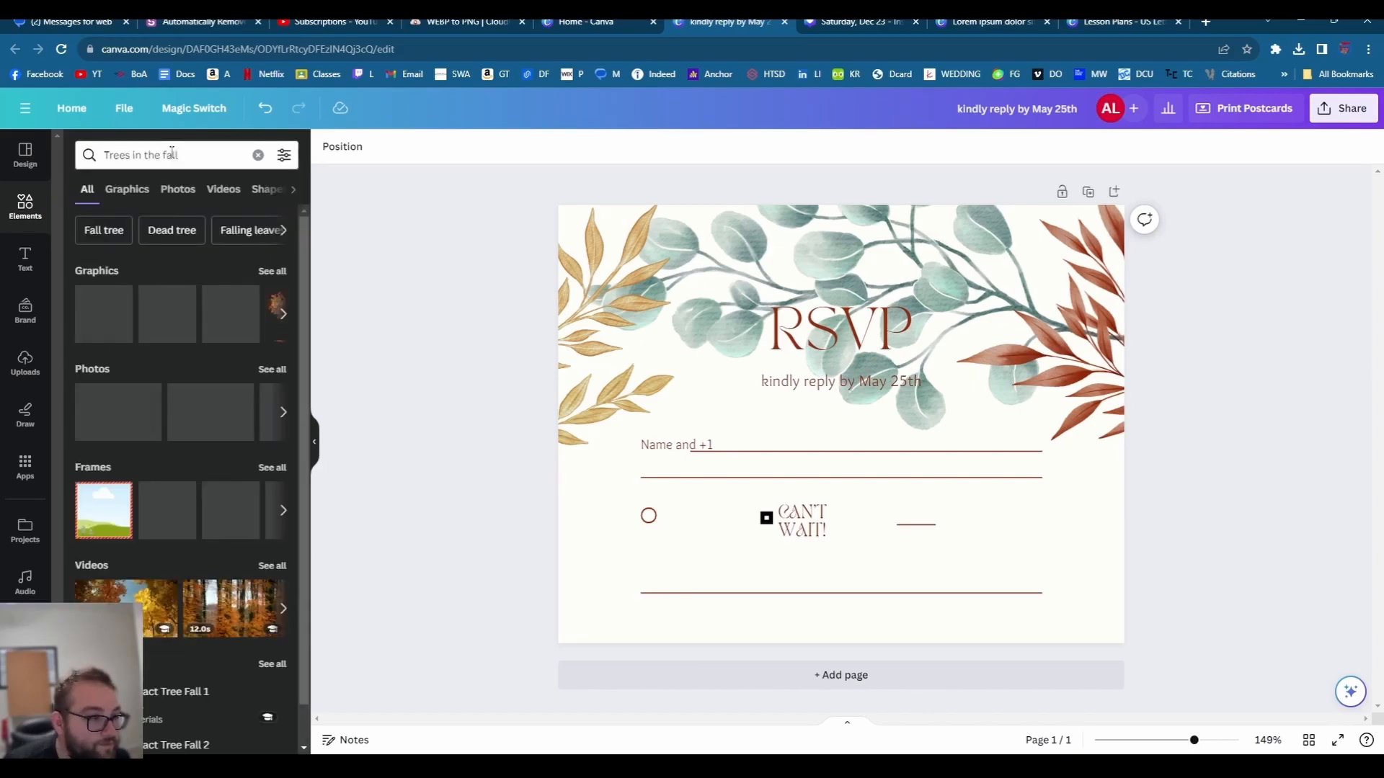
click(104, 314)
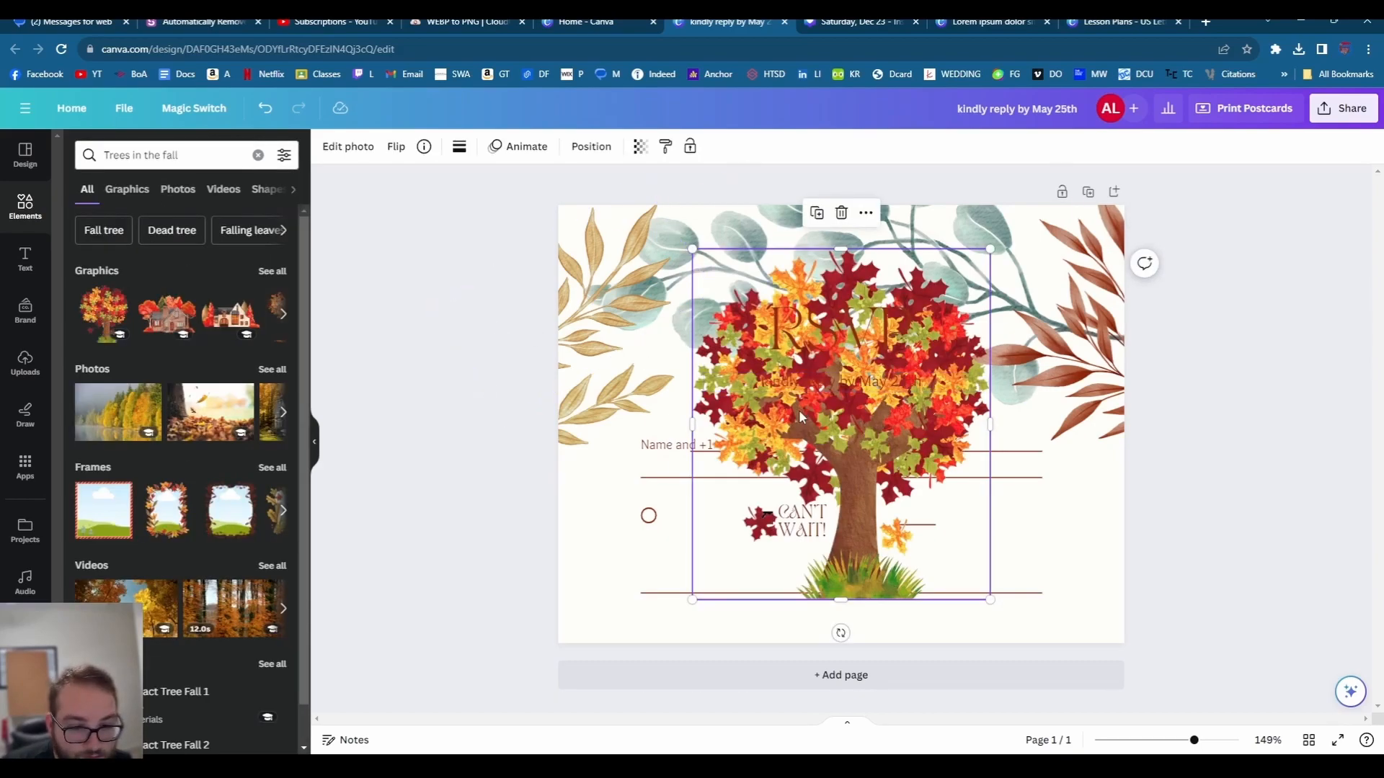
drag(798, 409, 718, 409)
- Make the tree the card background and fade it to 23 transparency
right_click(686, 401)
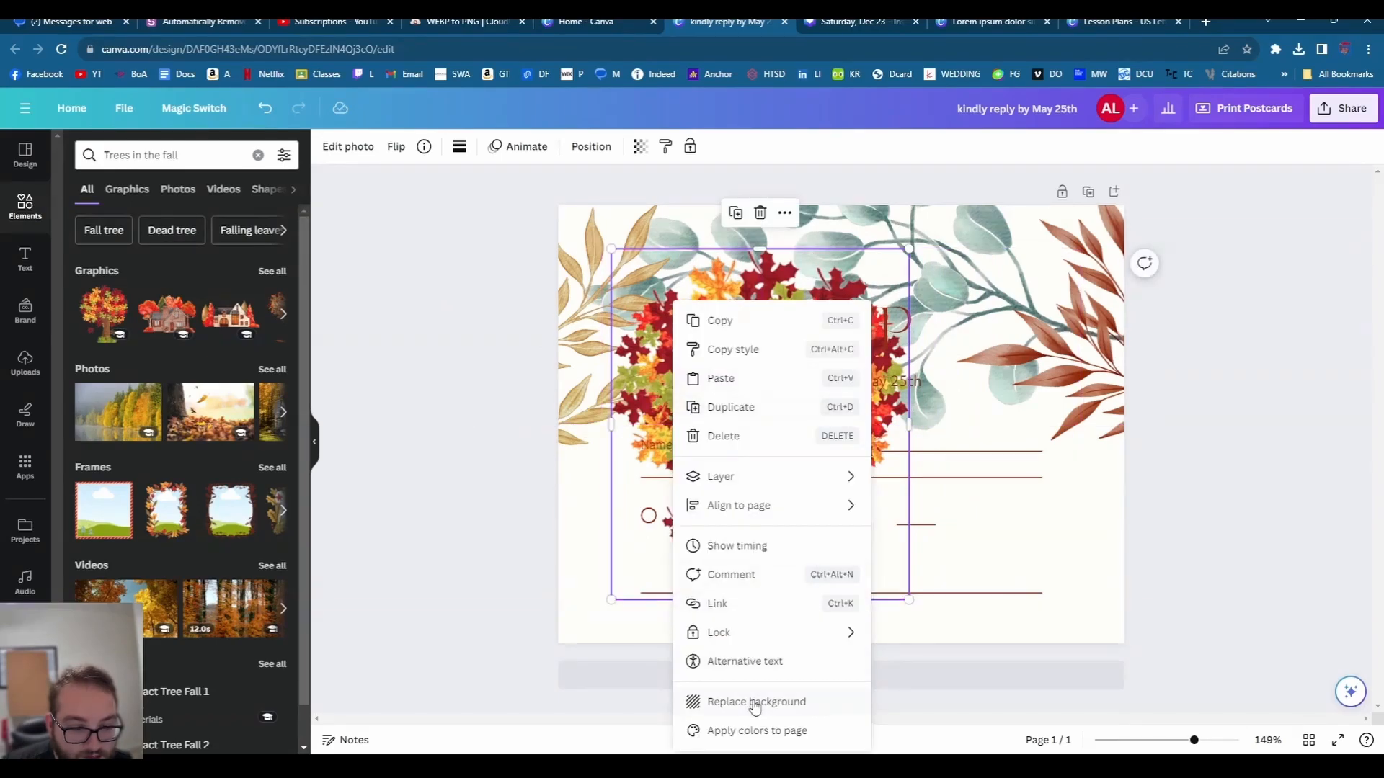
click(754, 702)
click(619, 539)
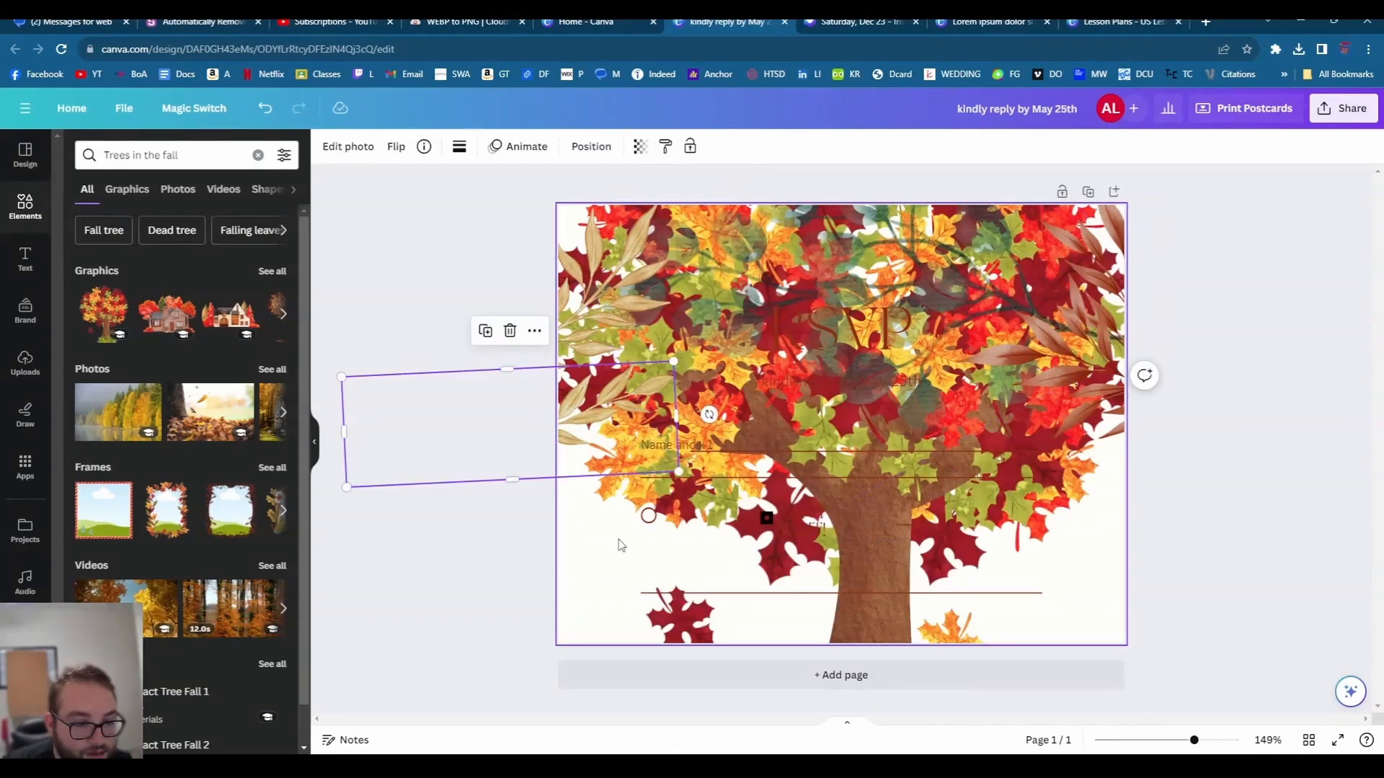
click(638, 147)
drag(575, 205, 548, 209)
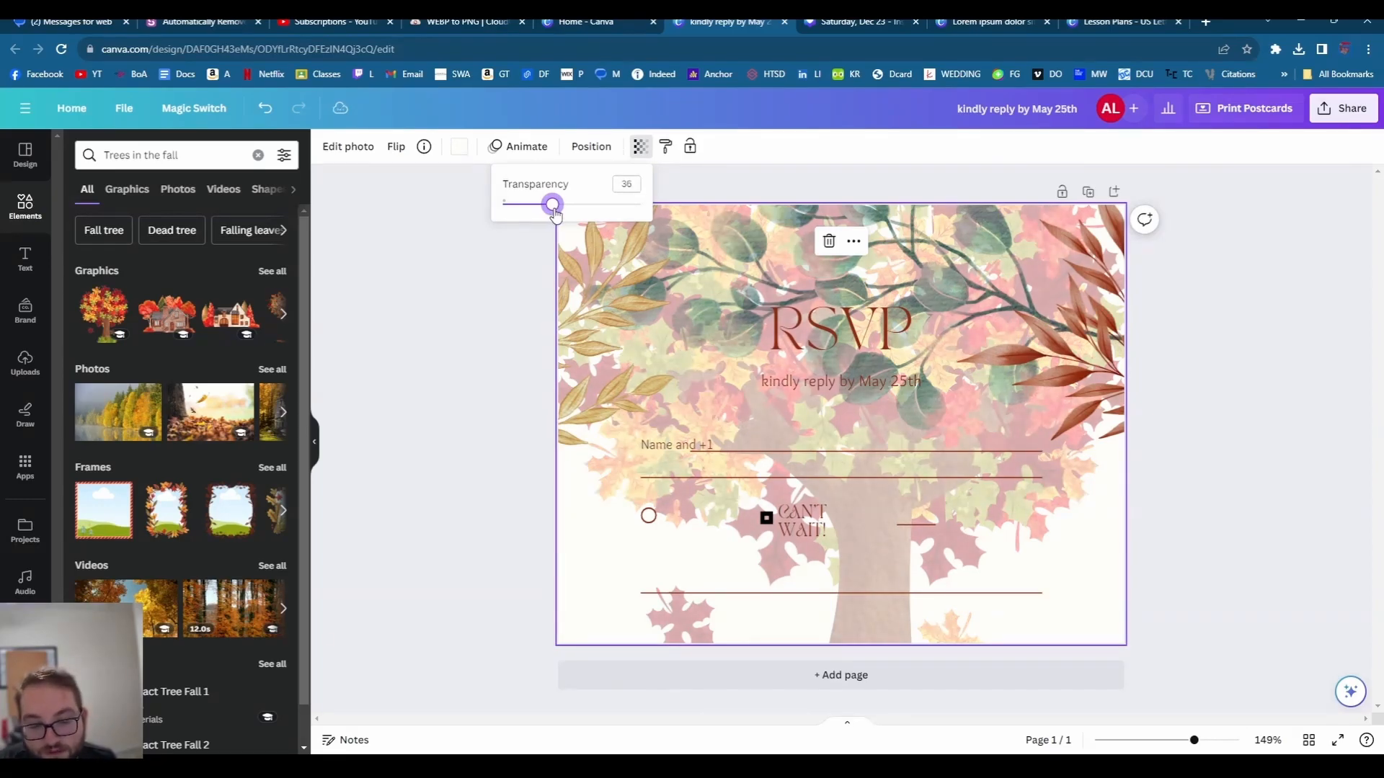
drag(555, 209, 534, 208)
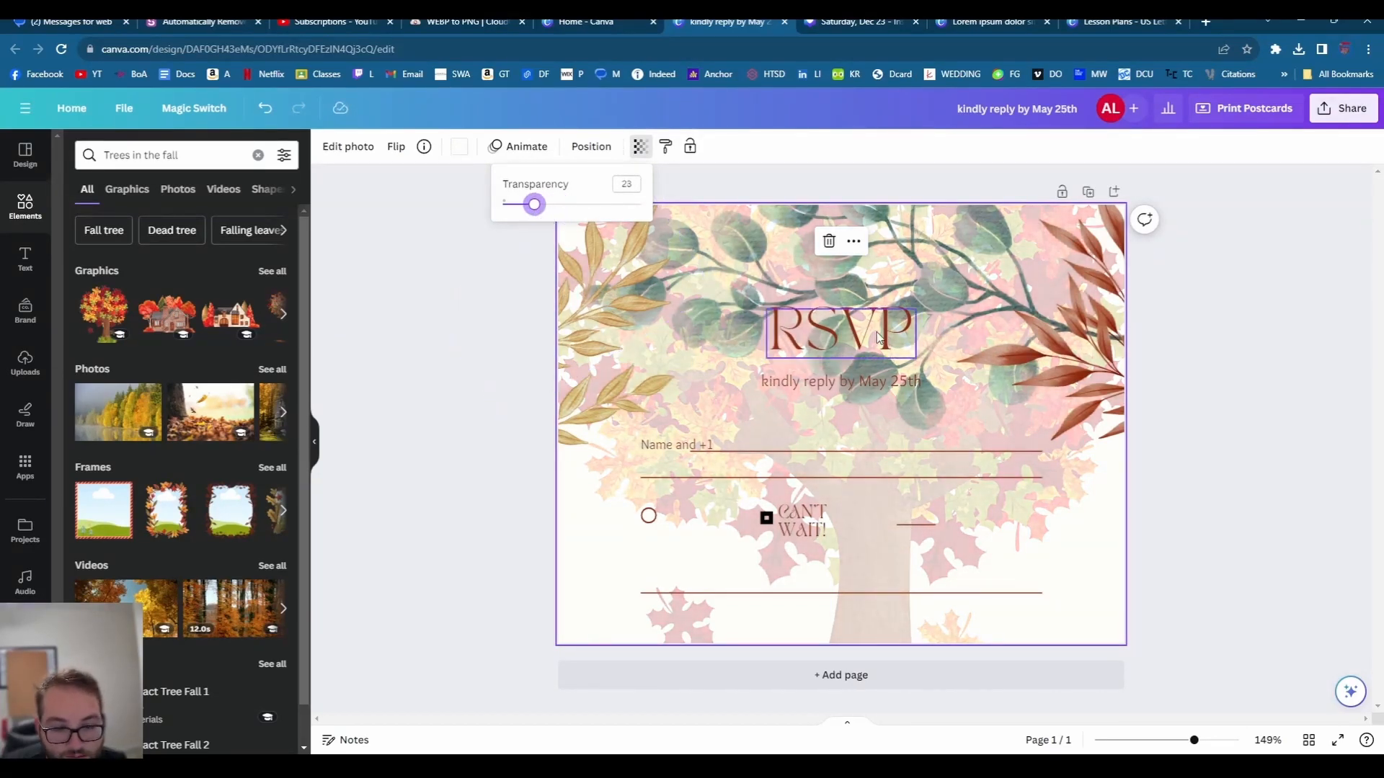
click(1158, 439)
click(1215, 447)
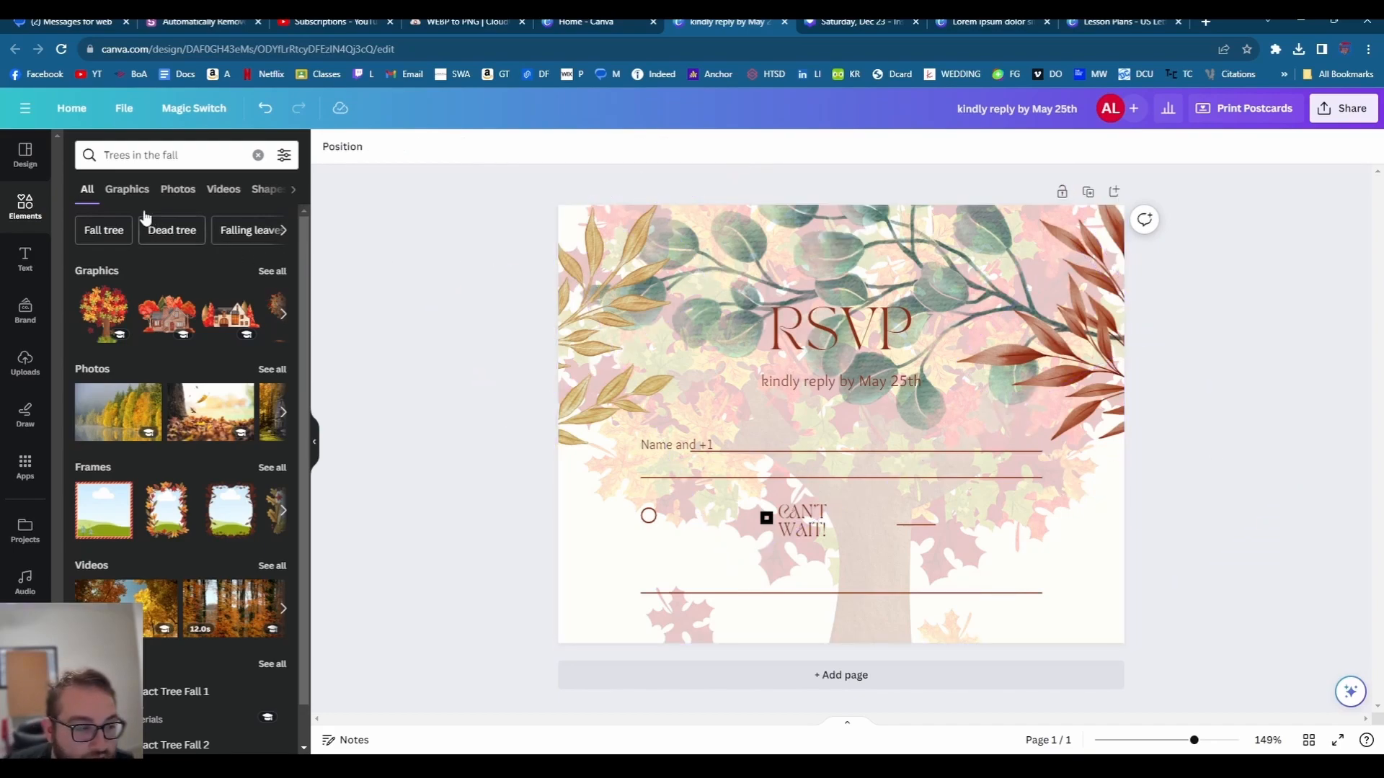
triple_click(153, 156)
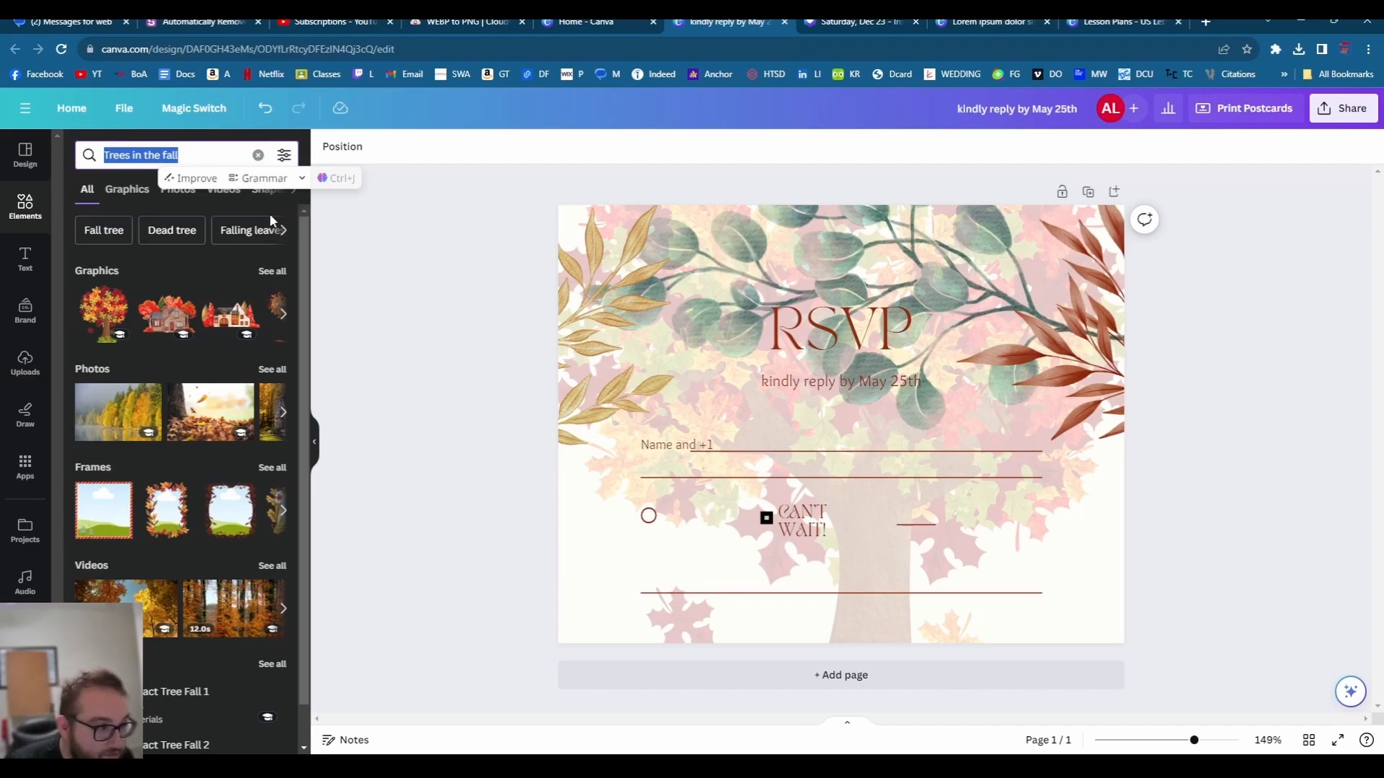
- Search templates for 'winter wedding' and pick the floral Save the Date postcard
click(25, 155)
click(133, 158)
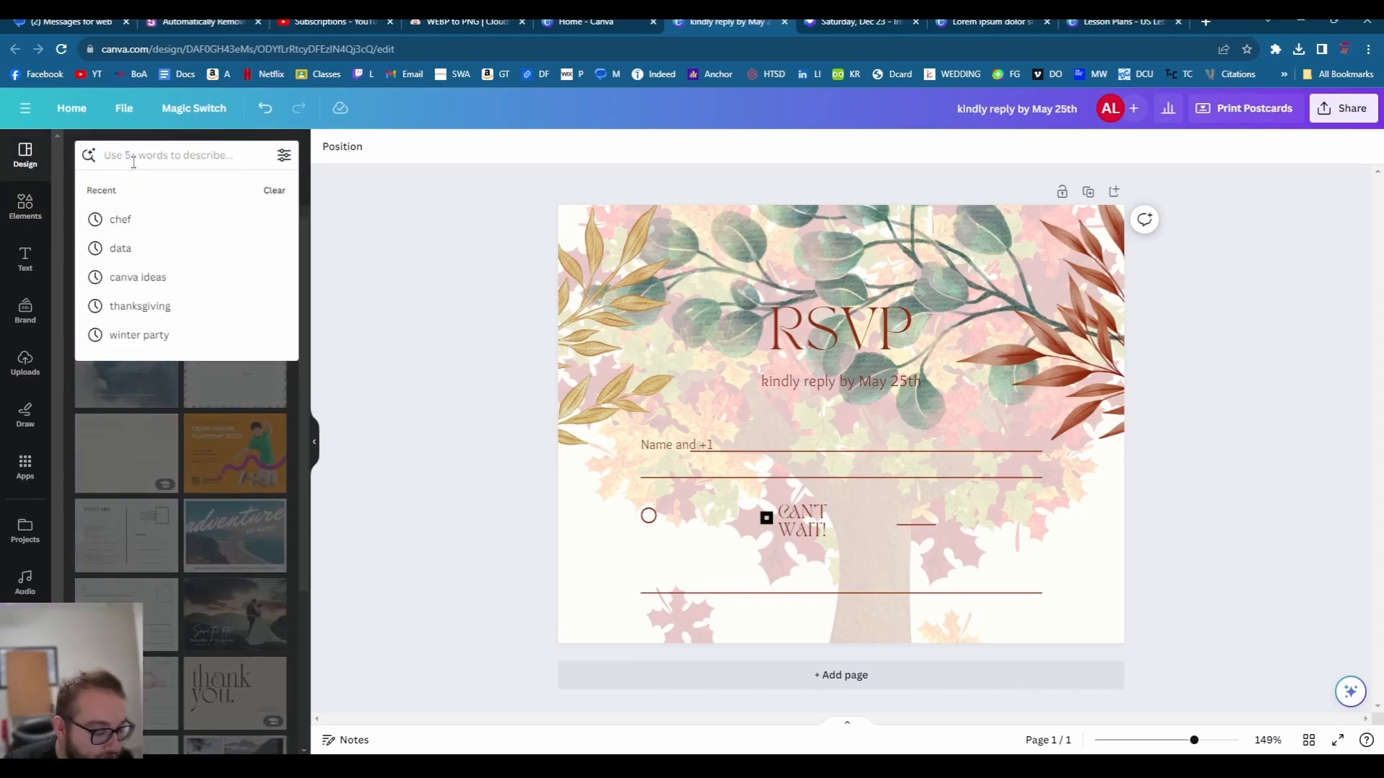
text(winter)
key(Return)
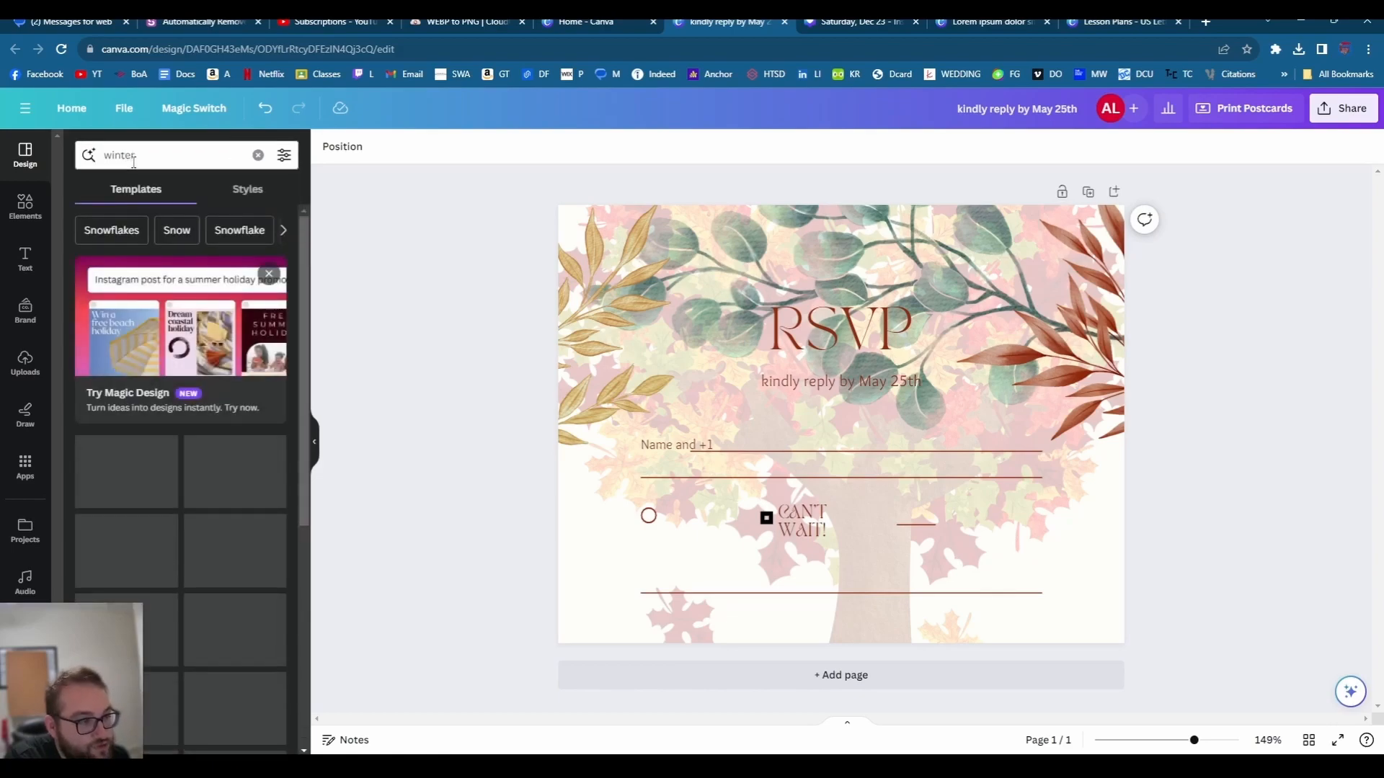
click(177, 154)
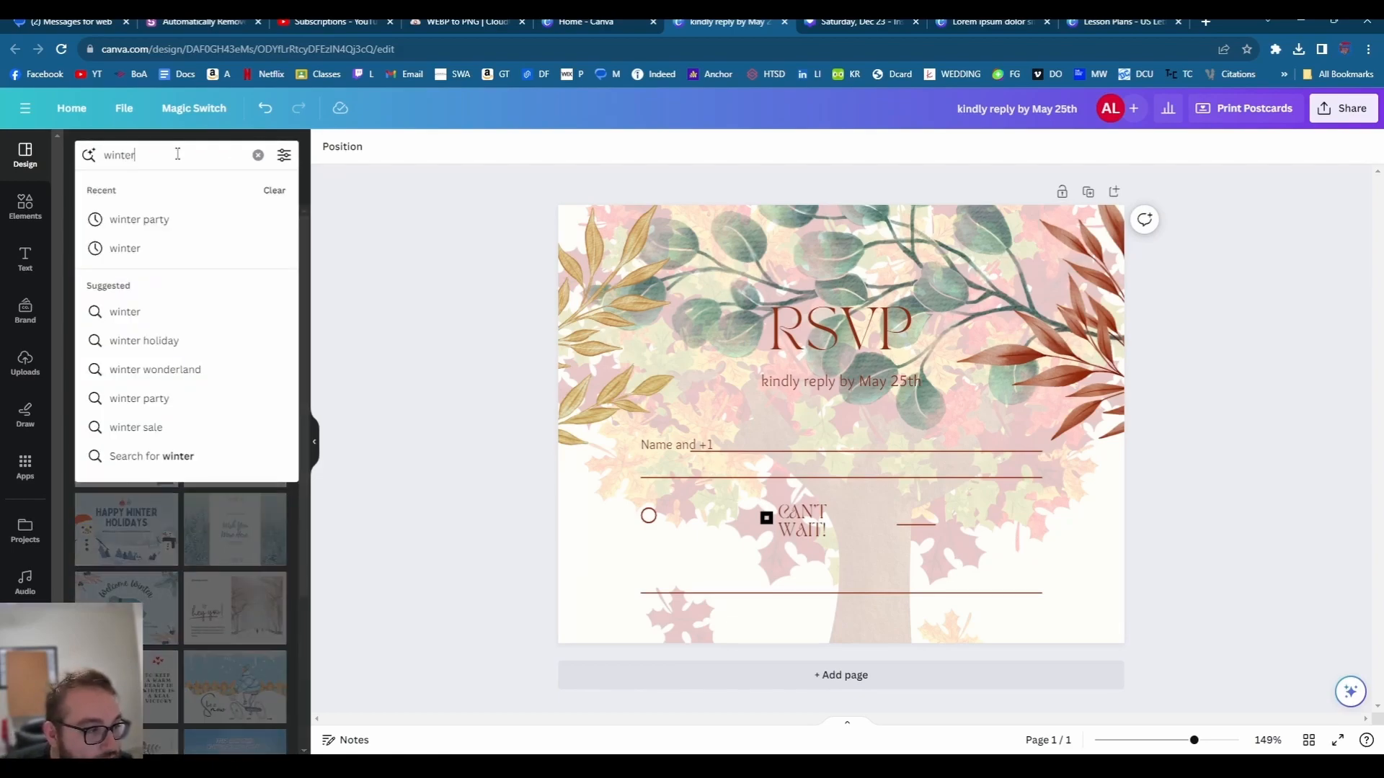
text(m)
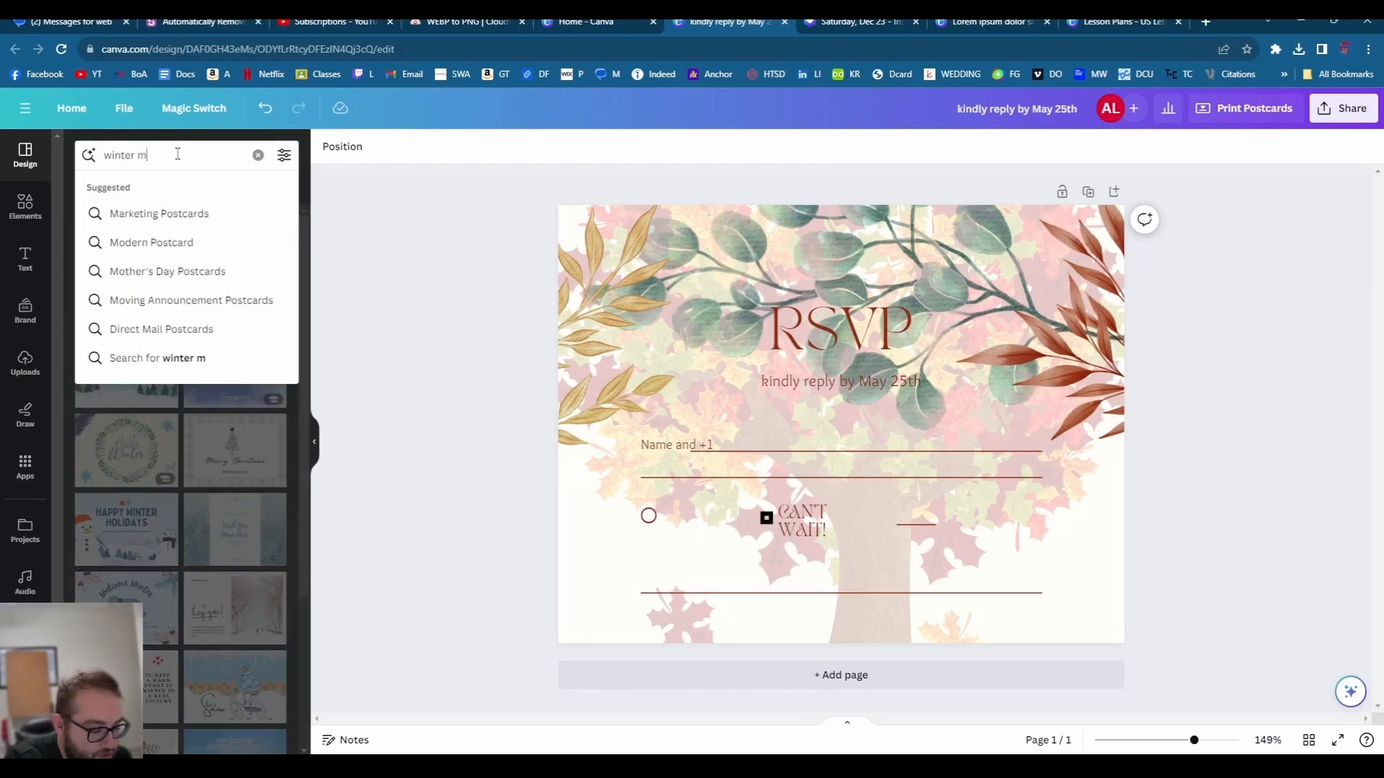
text(arraige)
key(Return)
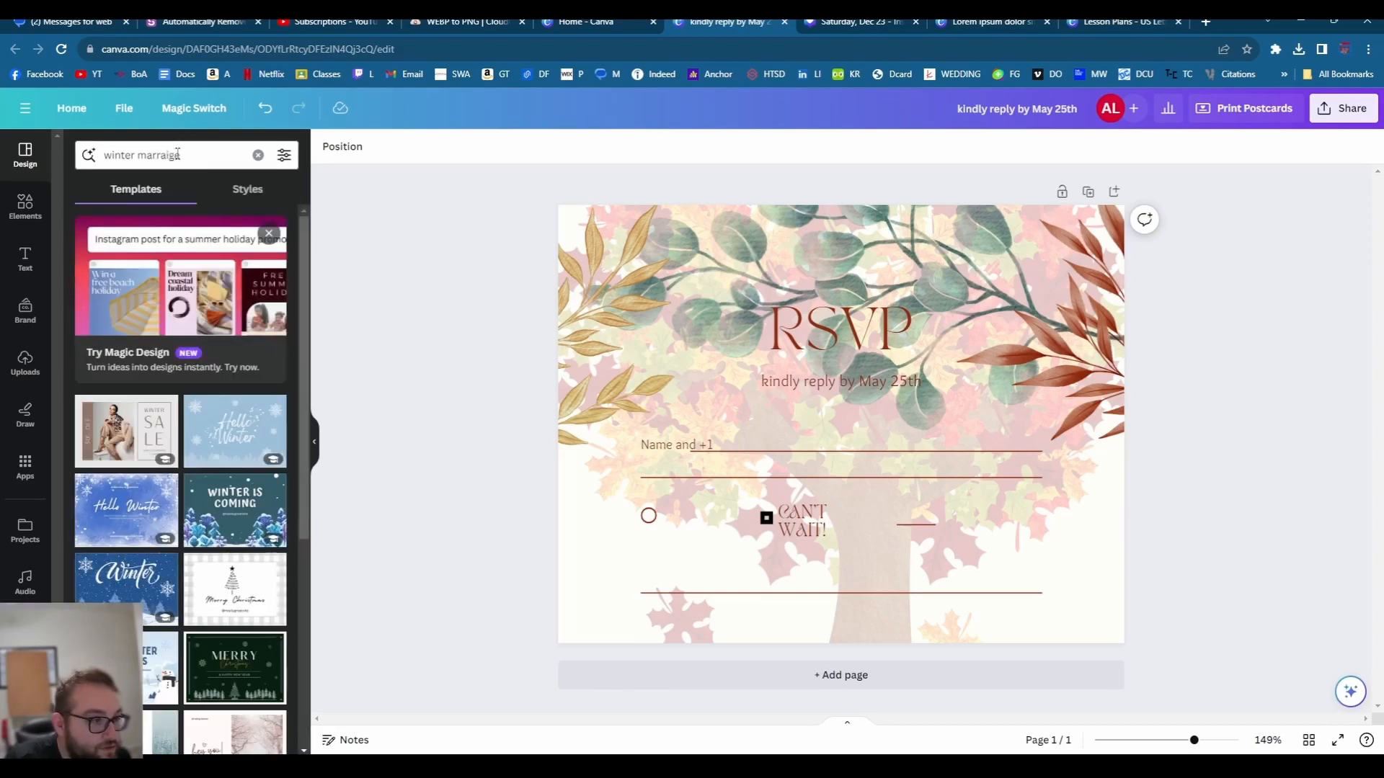
scroll(197, 416, down, 5)
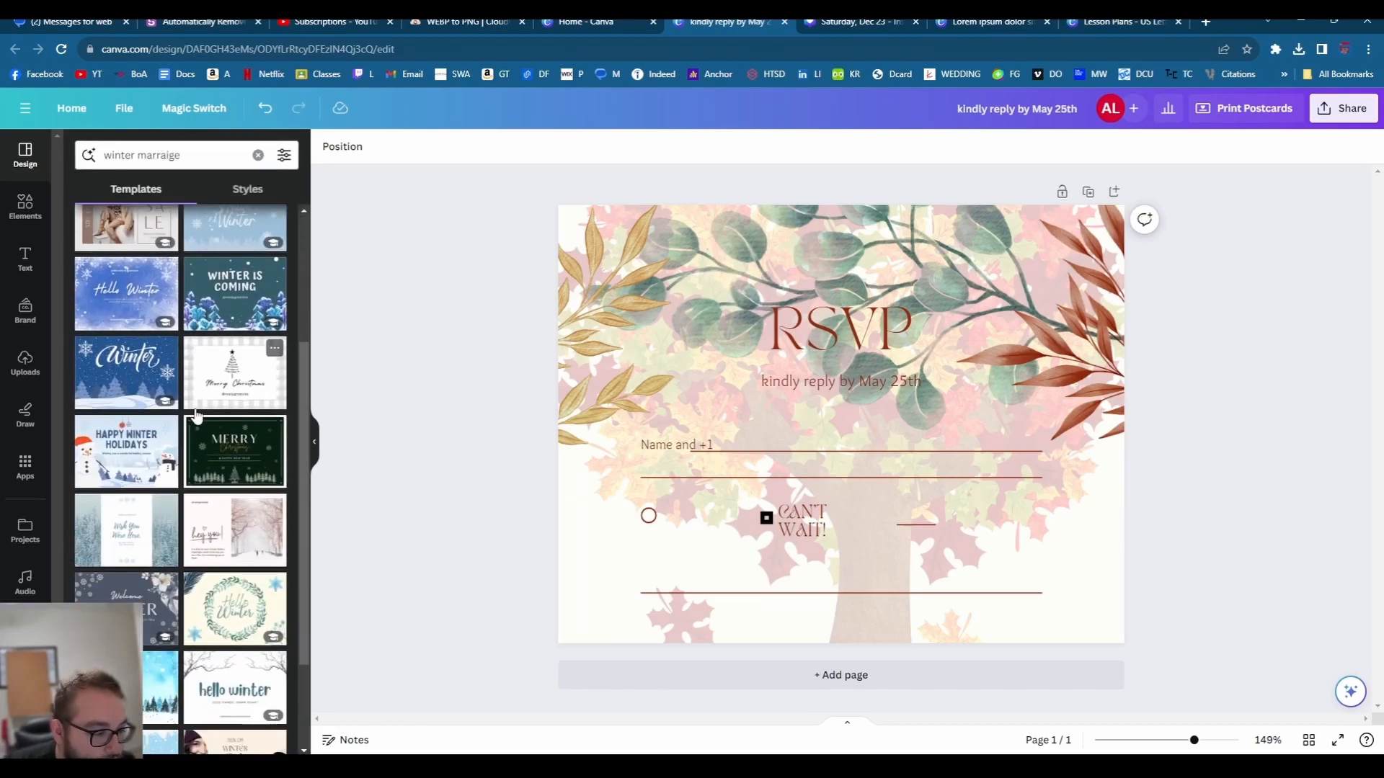
double_click(201, 154)
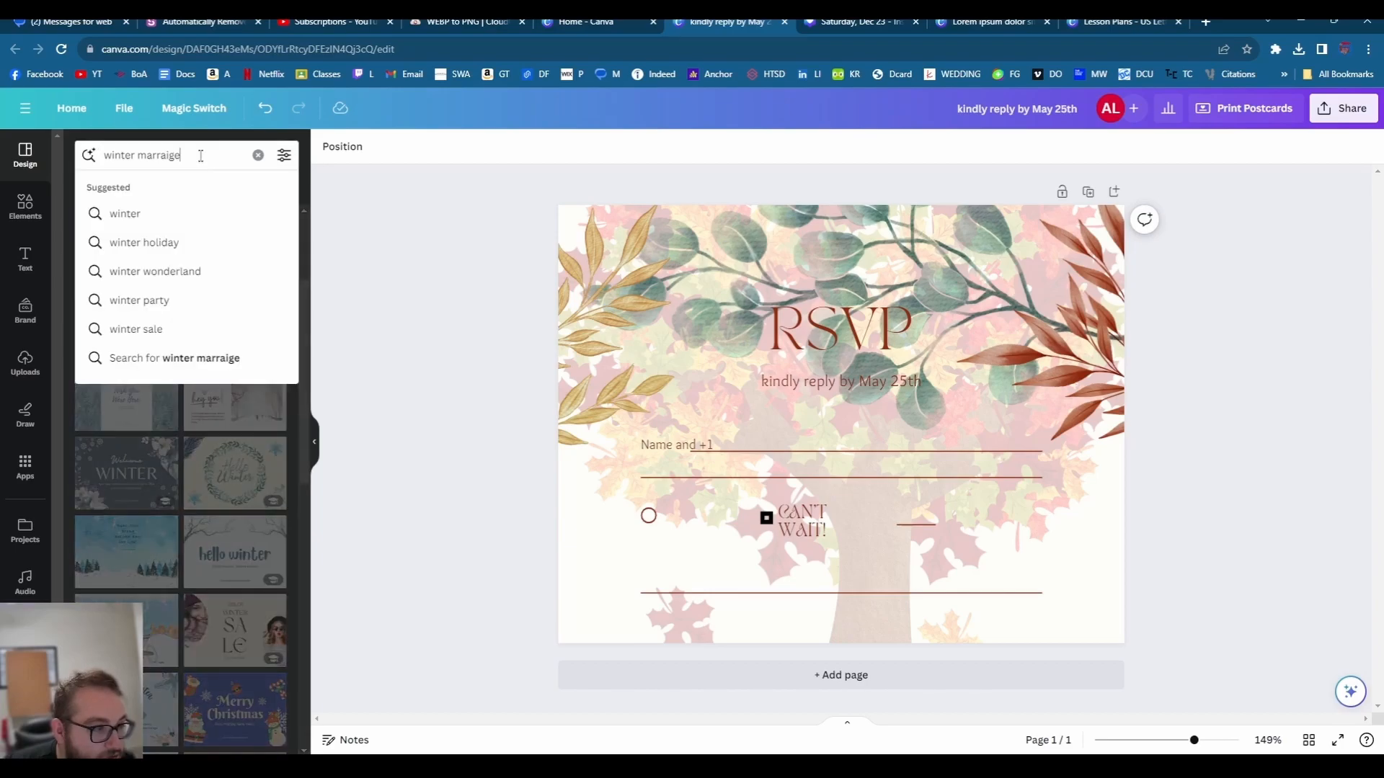
text(we)
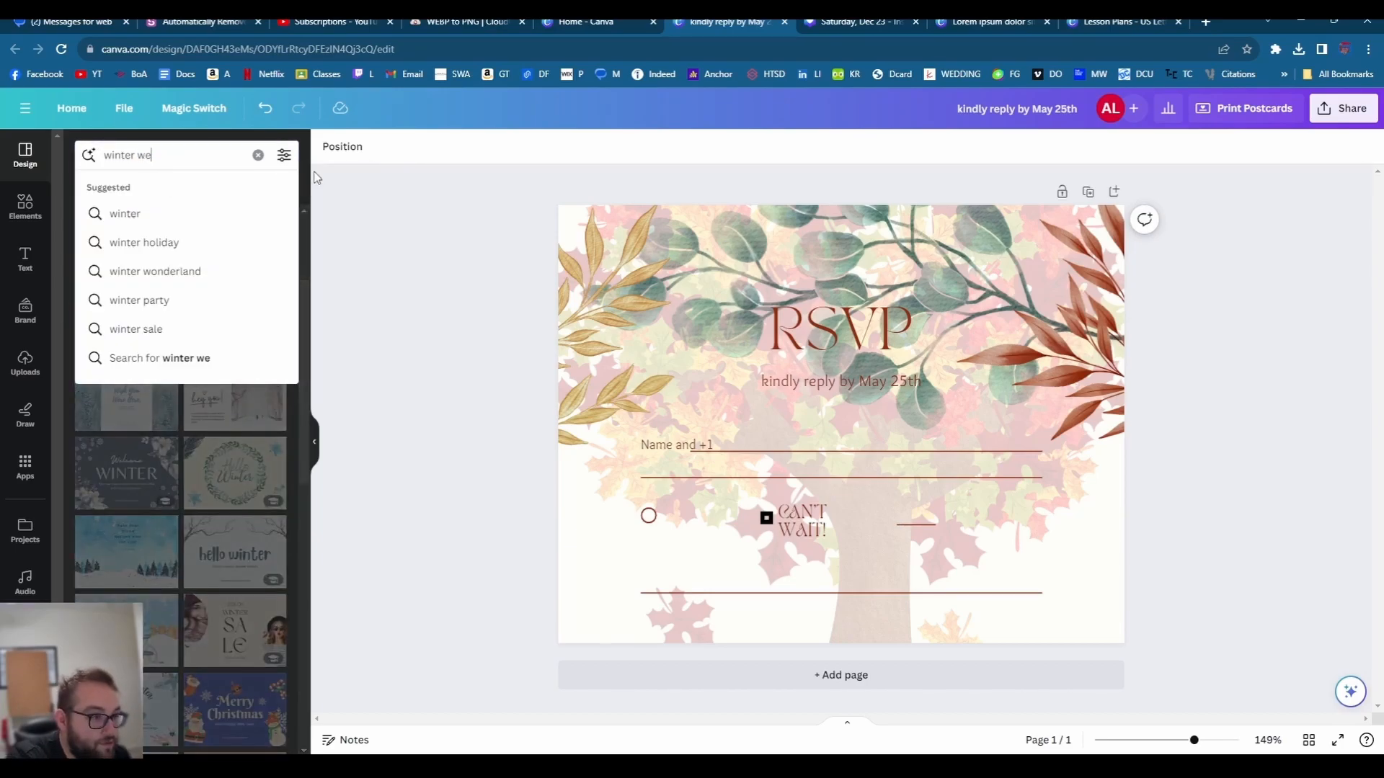
text(ssdding)
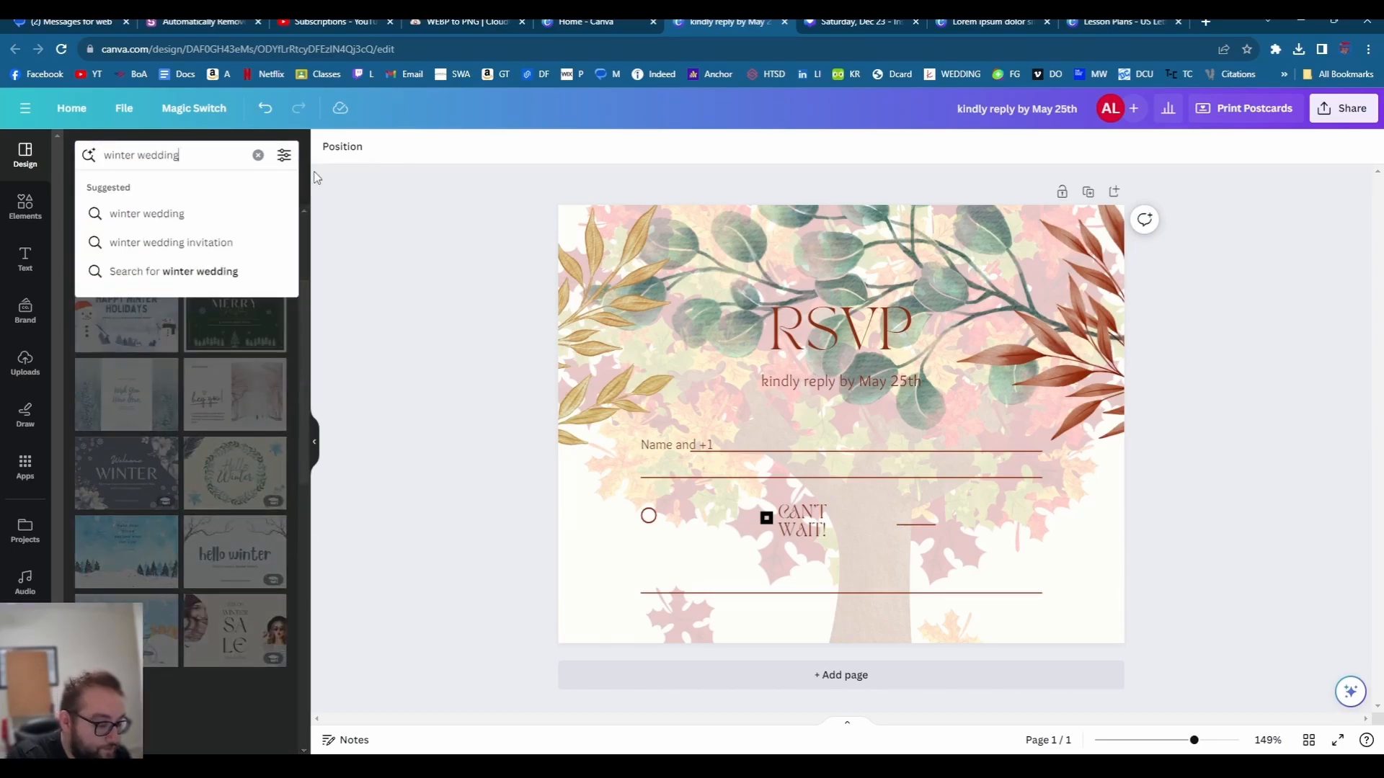
key(Return)
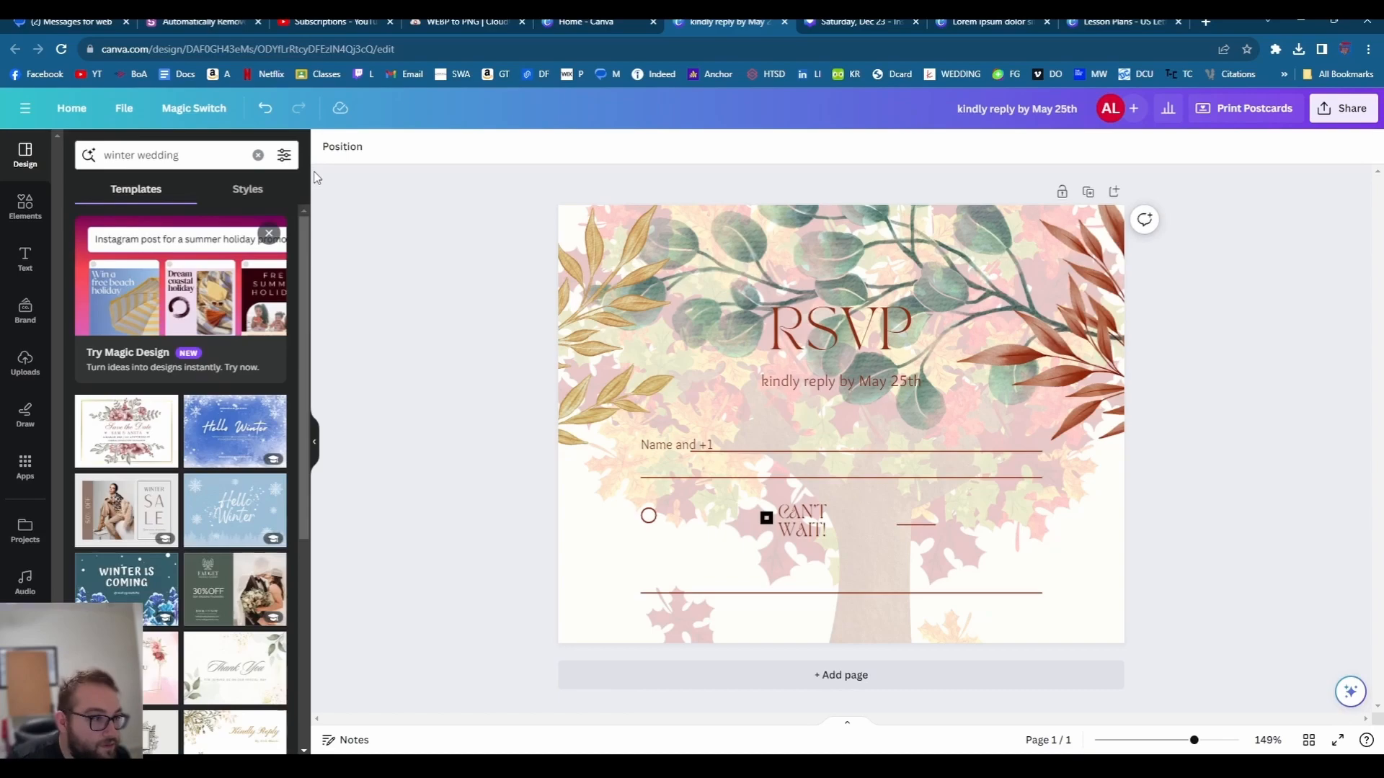
click(115, 433)
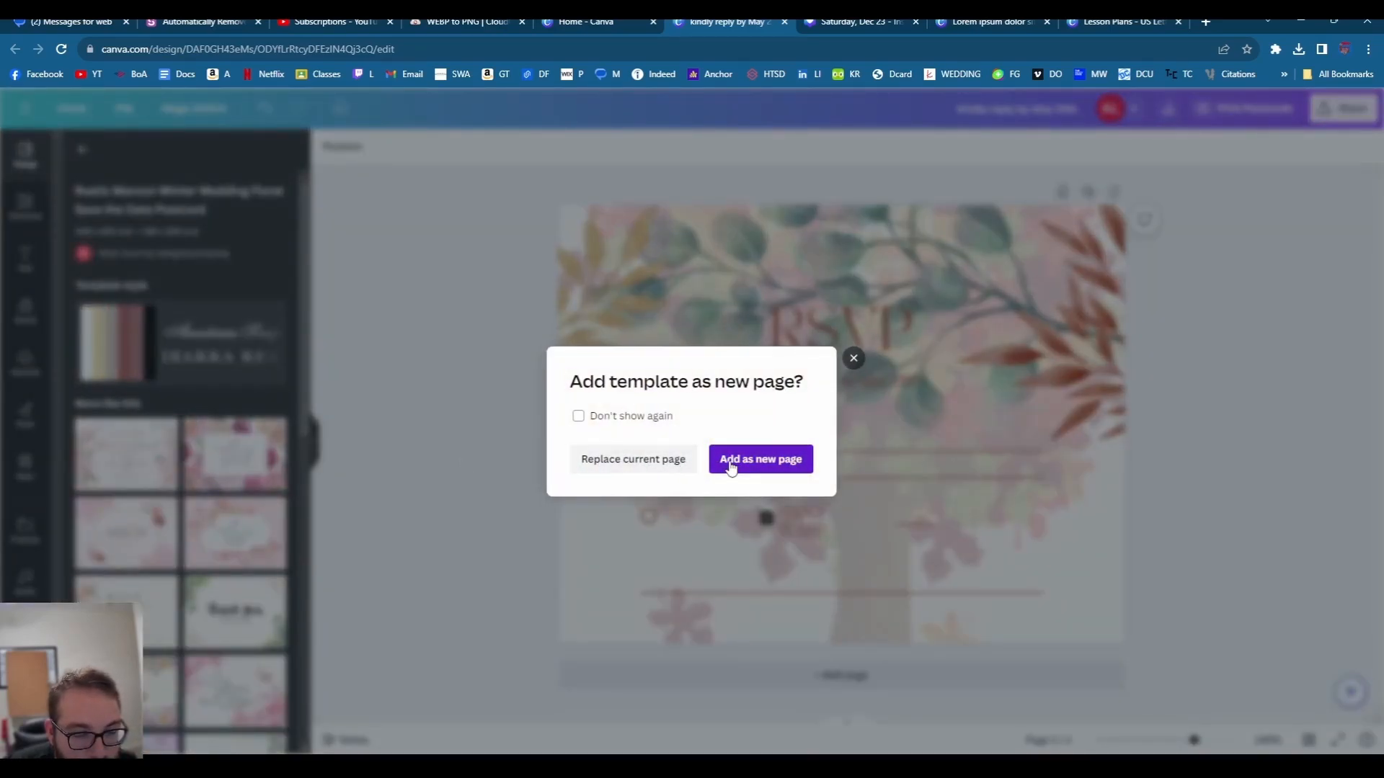
- Add the Save the Date template as page 2 and delete its pink floral artwork
click(722, 463)
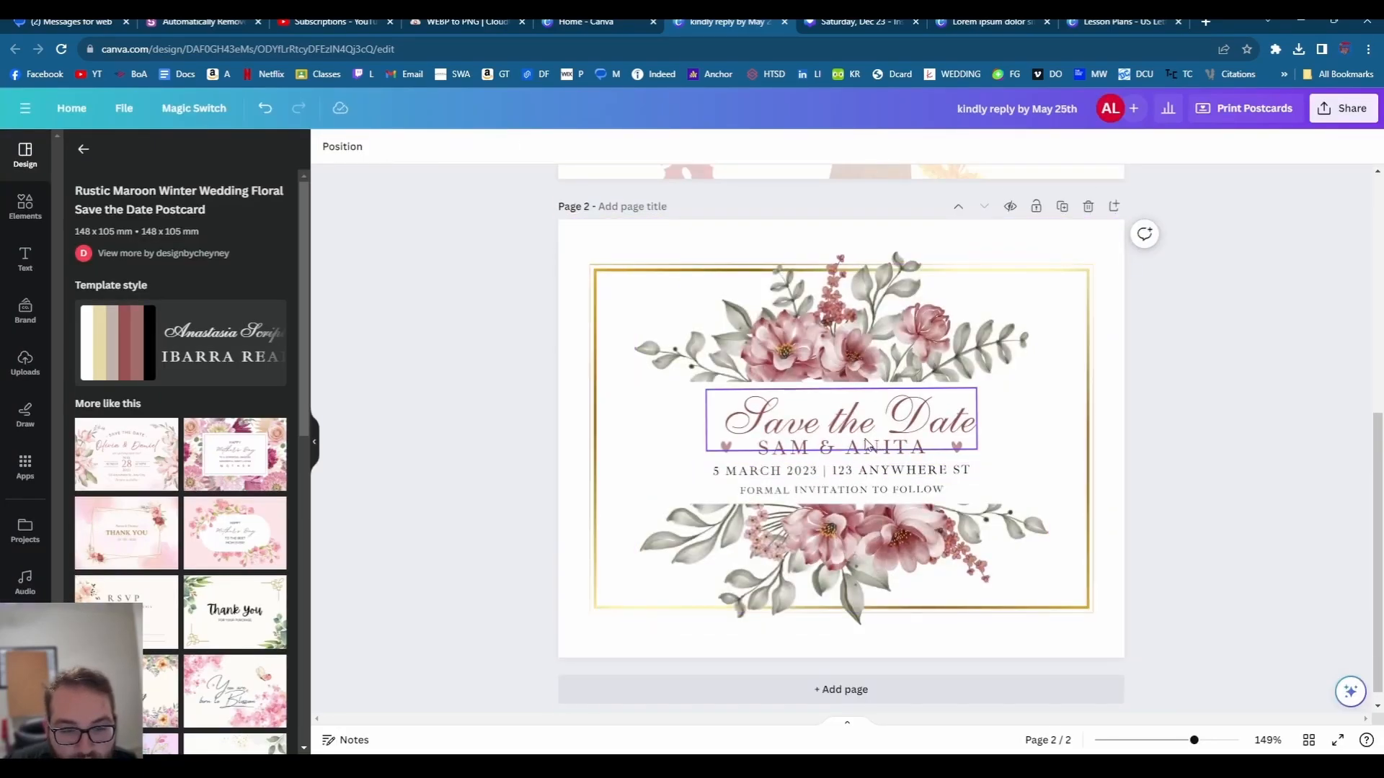
click(821, 330)
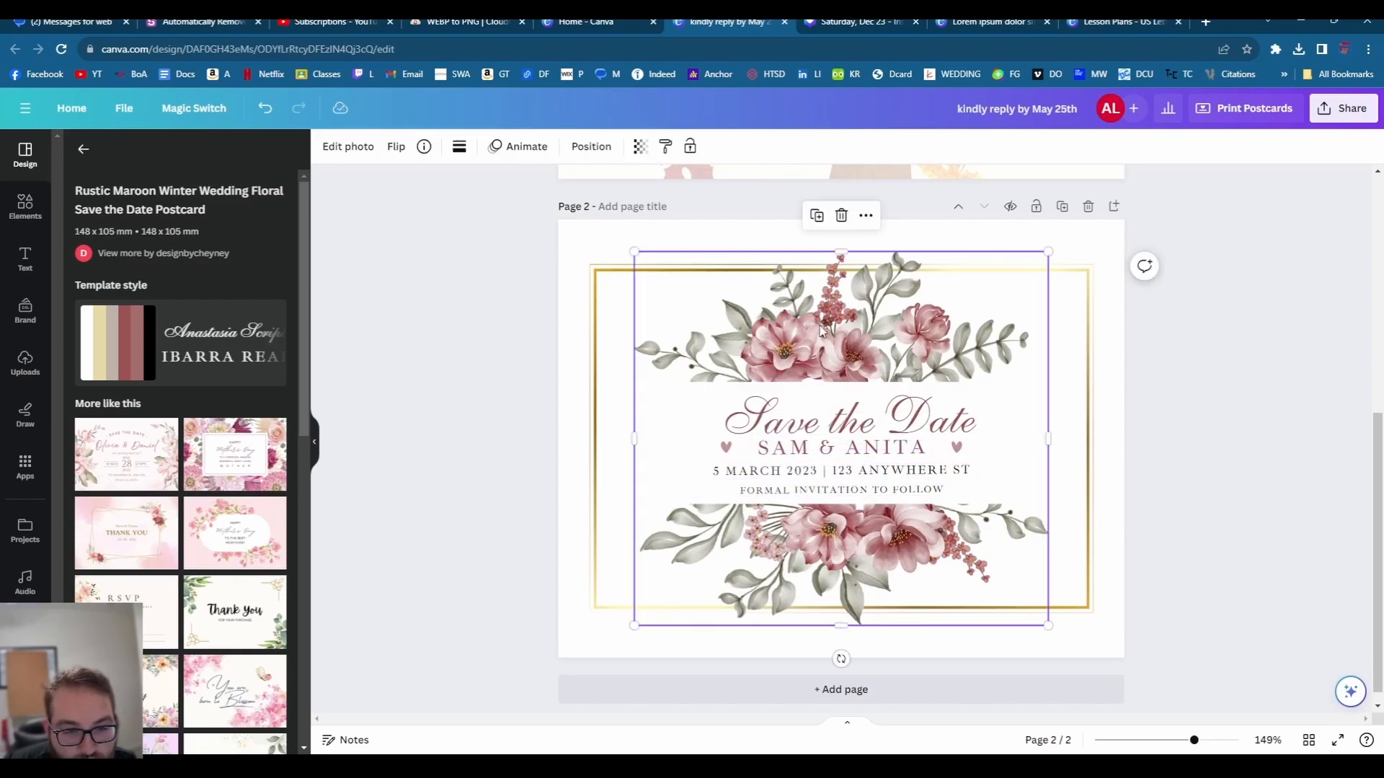
key(Delete)
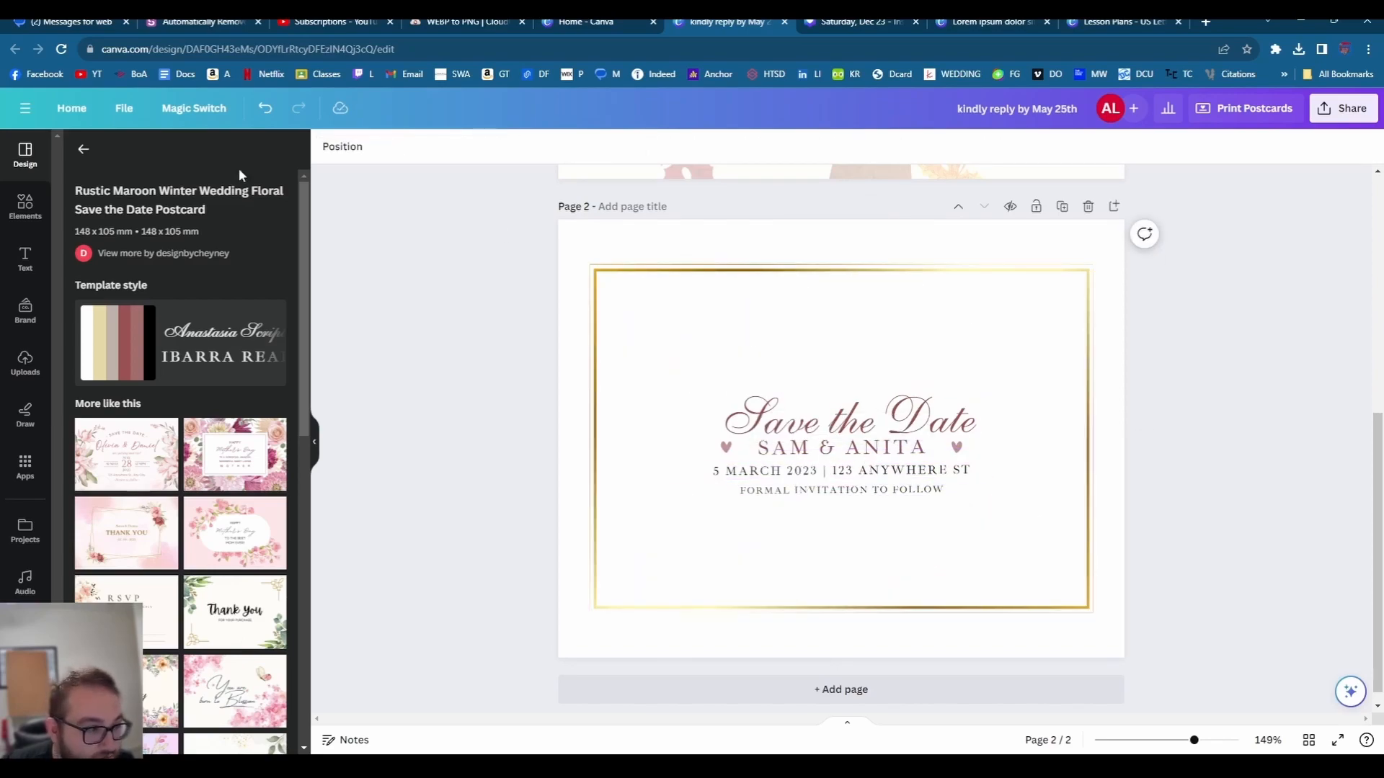
click(77, 152)
triple_click(115, 154)
- Search elements for 'snowflakes', add the glittery snowflake photo and send it backward
click(35, 207)
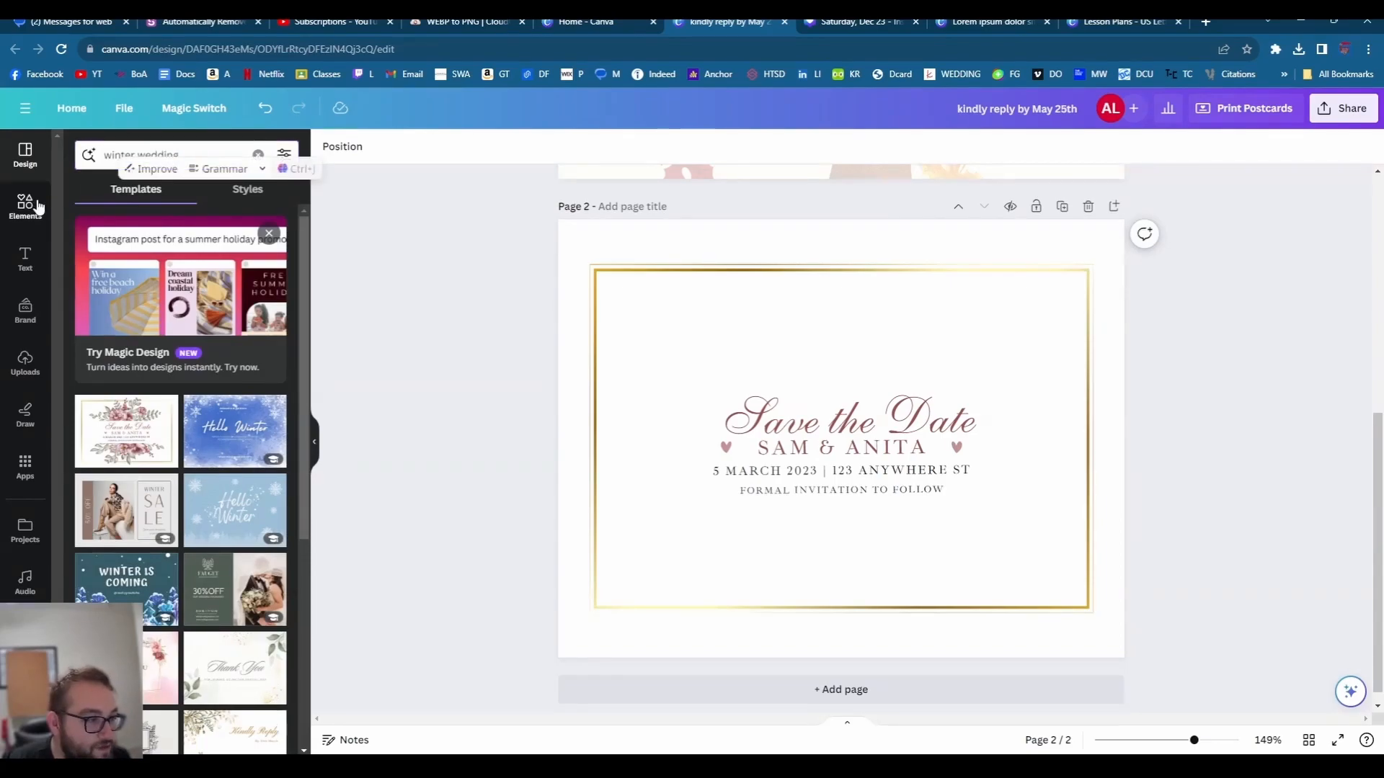
click(154, 155)
text(snowflakes)
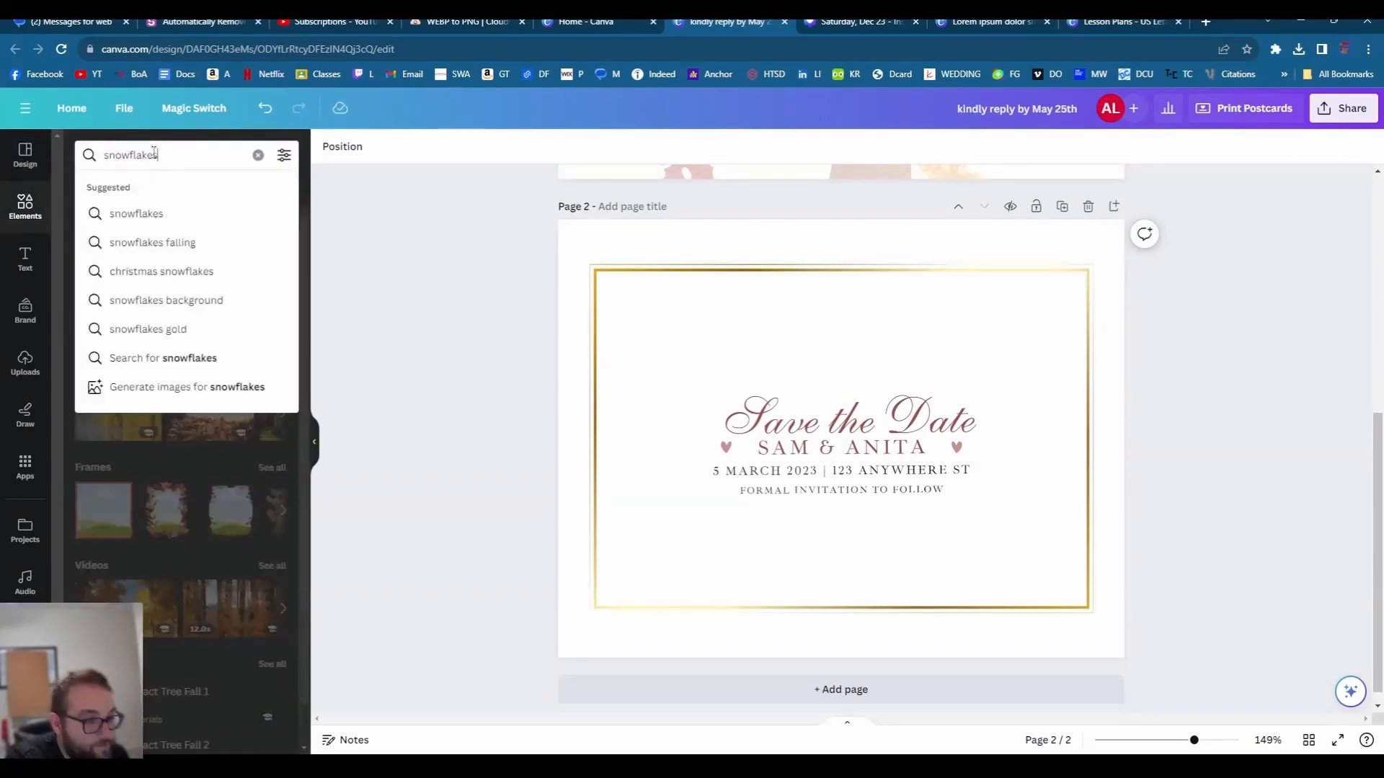
click(186, 212)
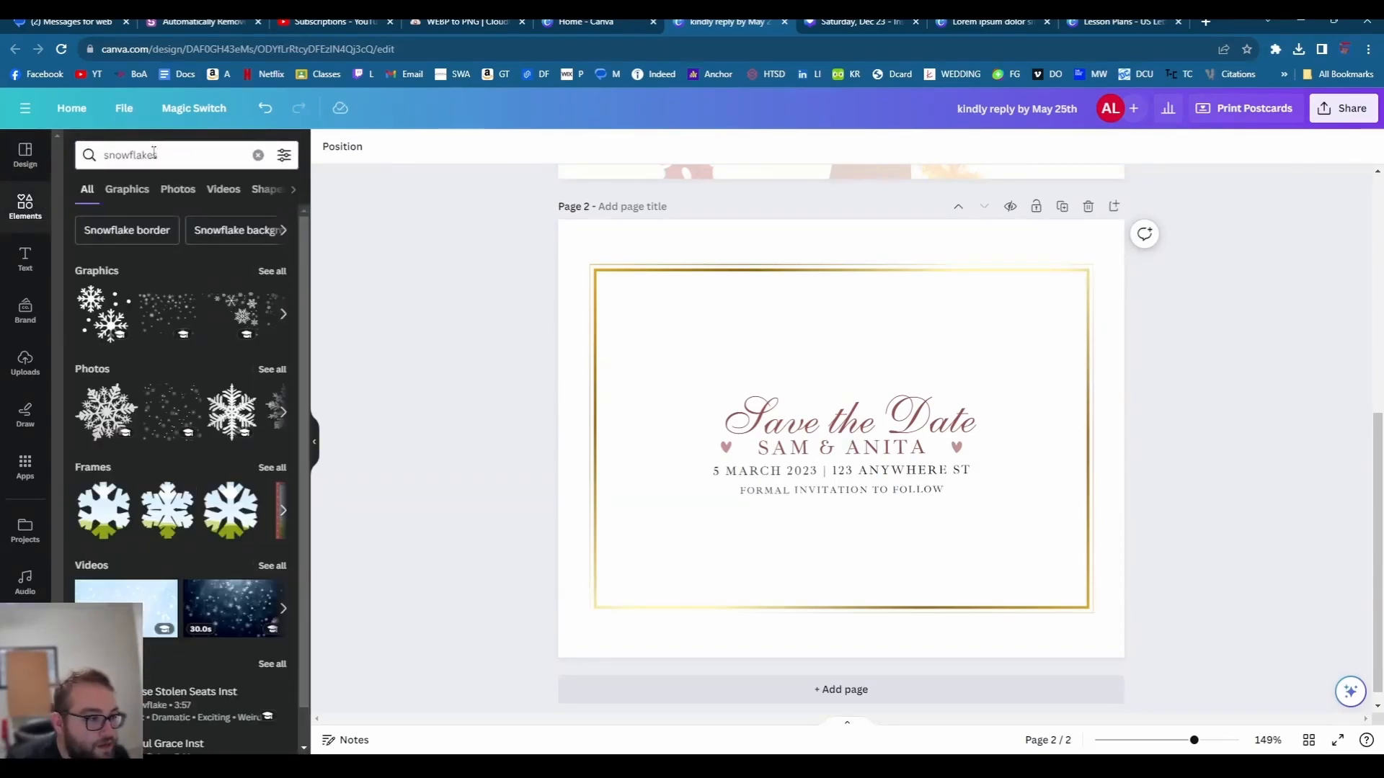
click(108, 390)
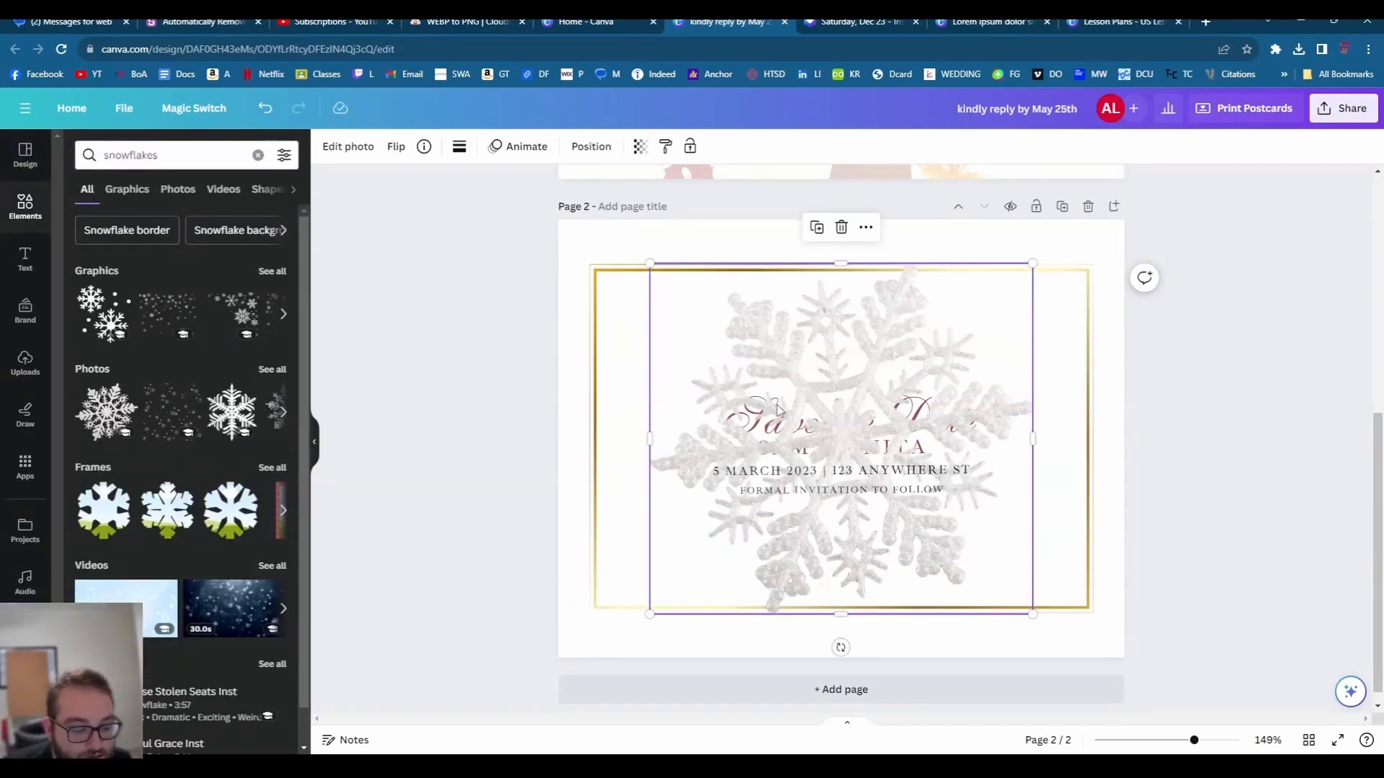
key(ctrl+[)
key(ctrl+[)
key(ctrl+[)
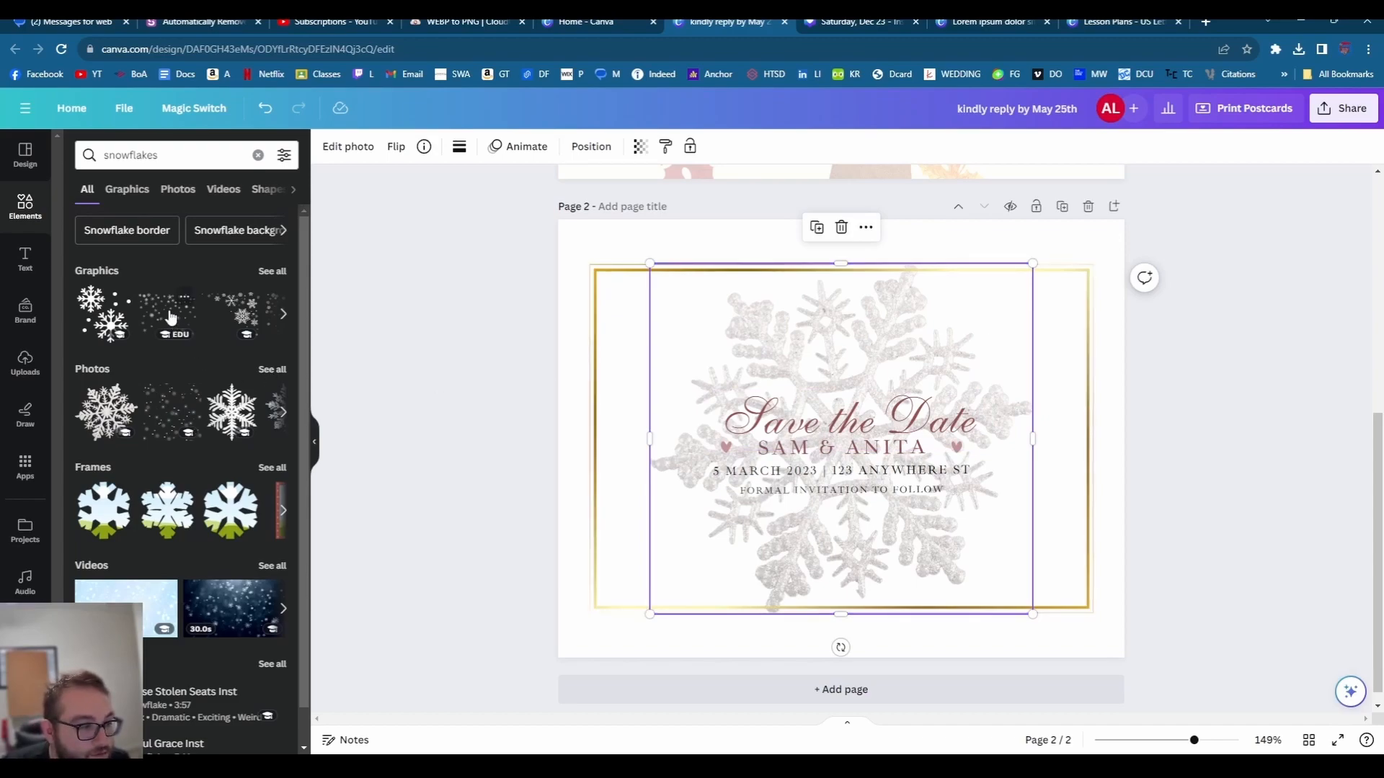
- Reposition the snowflake photo and adjust its layering against the Save the Date text
key(Tab)
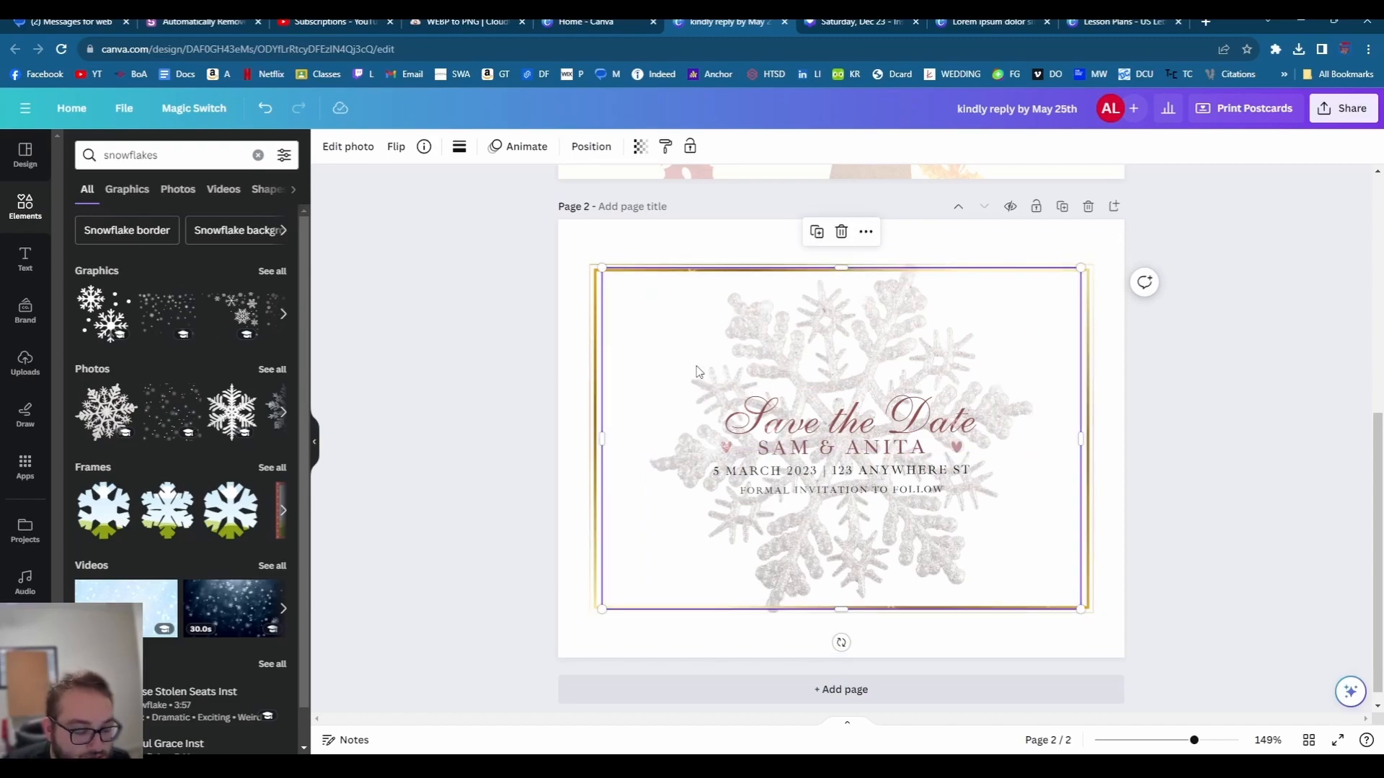
scroll(696, 372, up, 1)
drag(696, 372, 688, 445)
key(Tab)
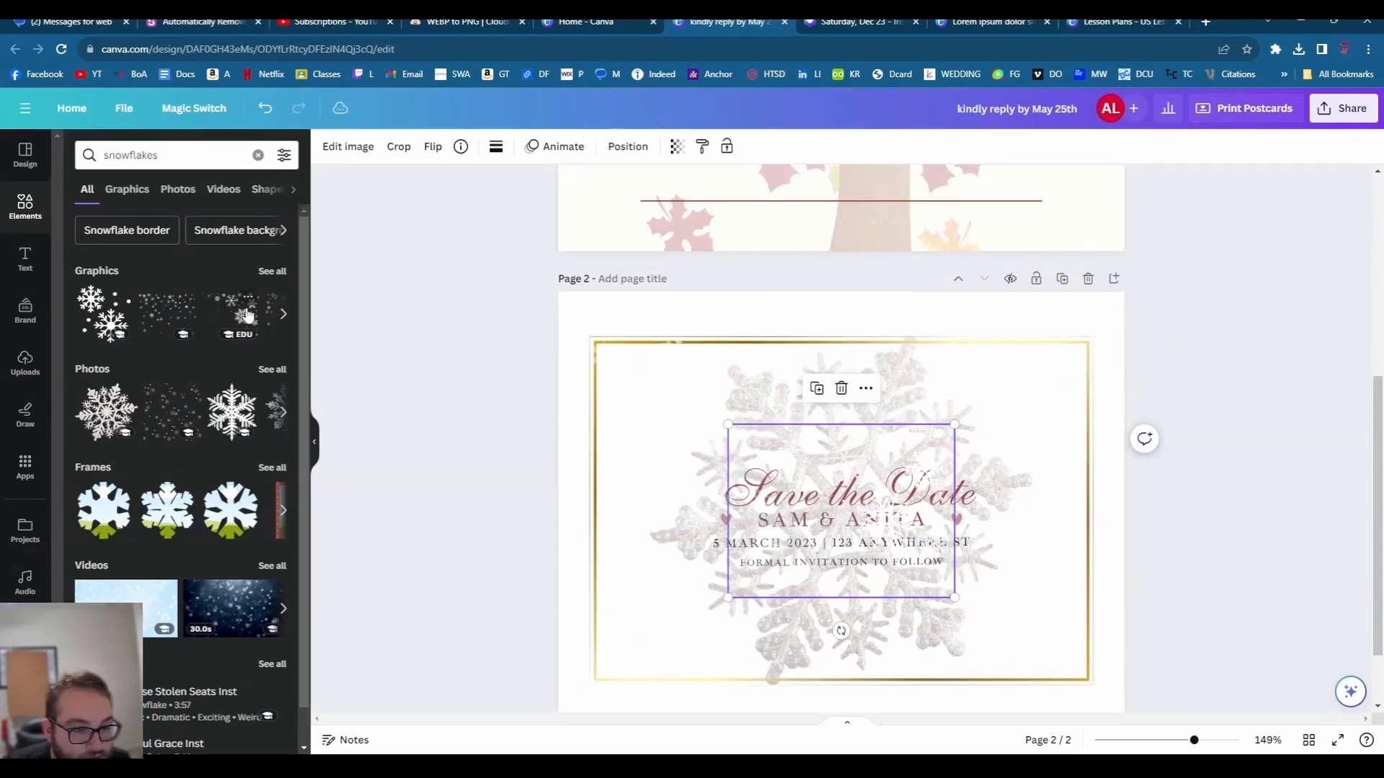
right_click(790, 497)
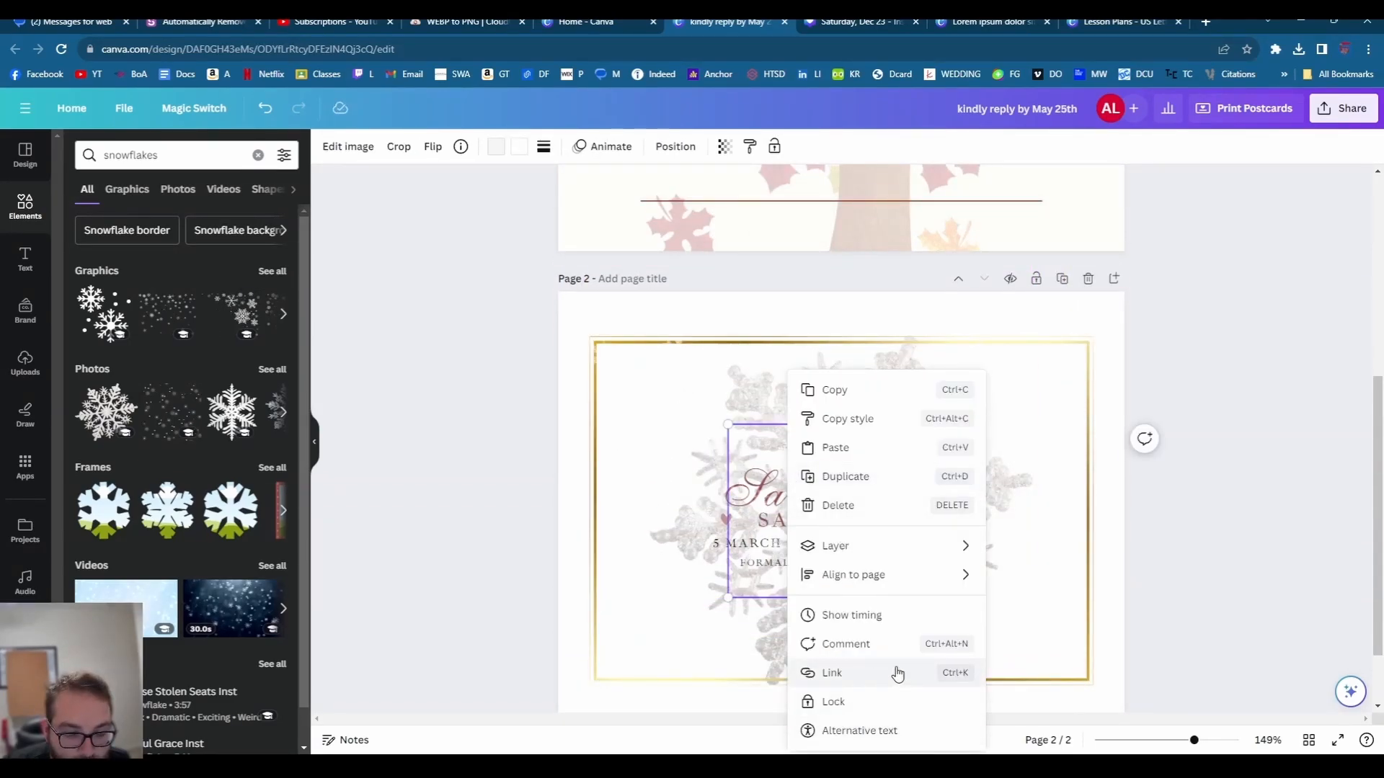
click(1221, 600)
scroll(1153, 577, down, 1)
click(873, 387)
right_click(873, 388)
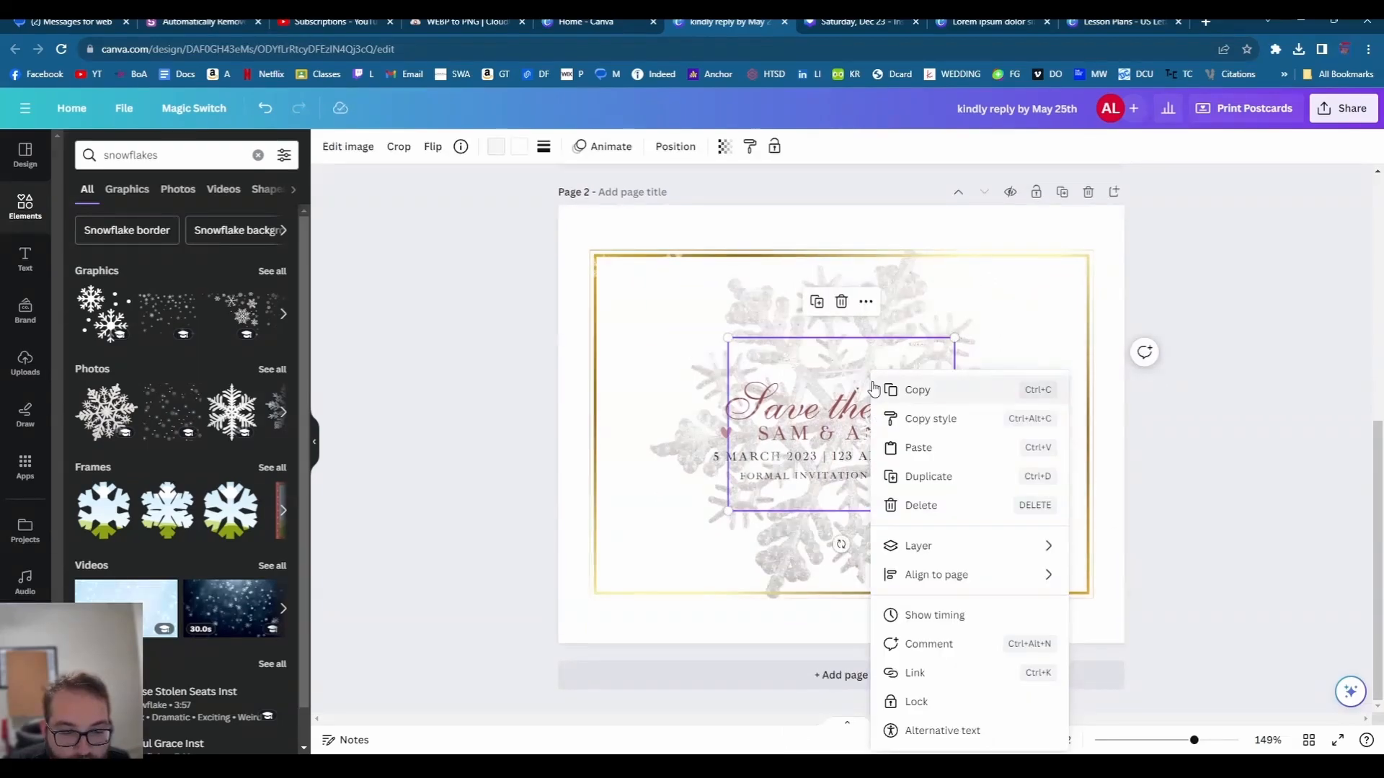
click(624, 251)
- Try dusty pink and brown-red on the snowflakes graphic, settling on dark blue
click(498, 148)
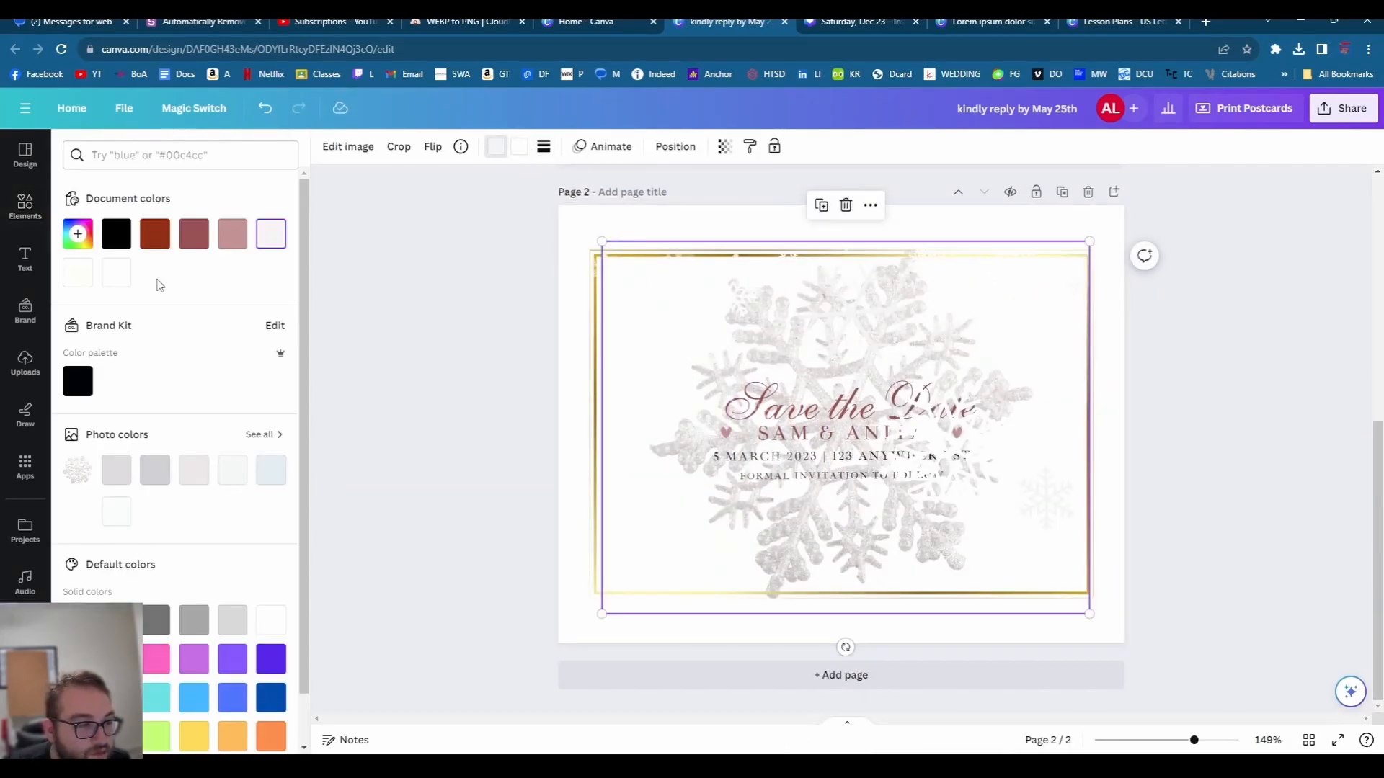
click(227, 245)
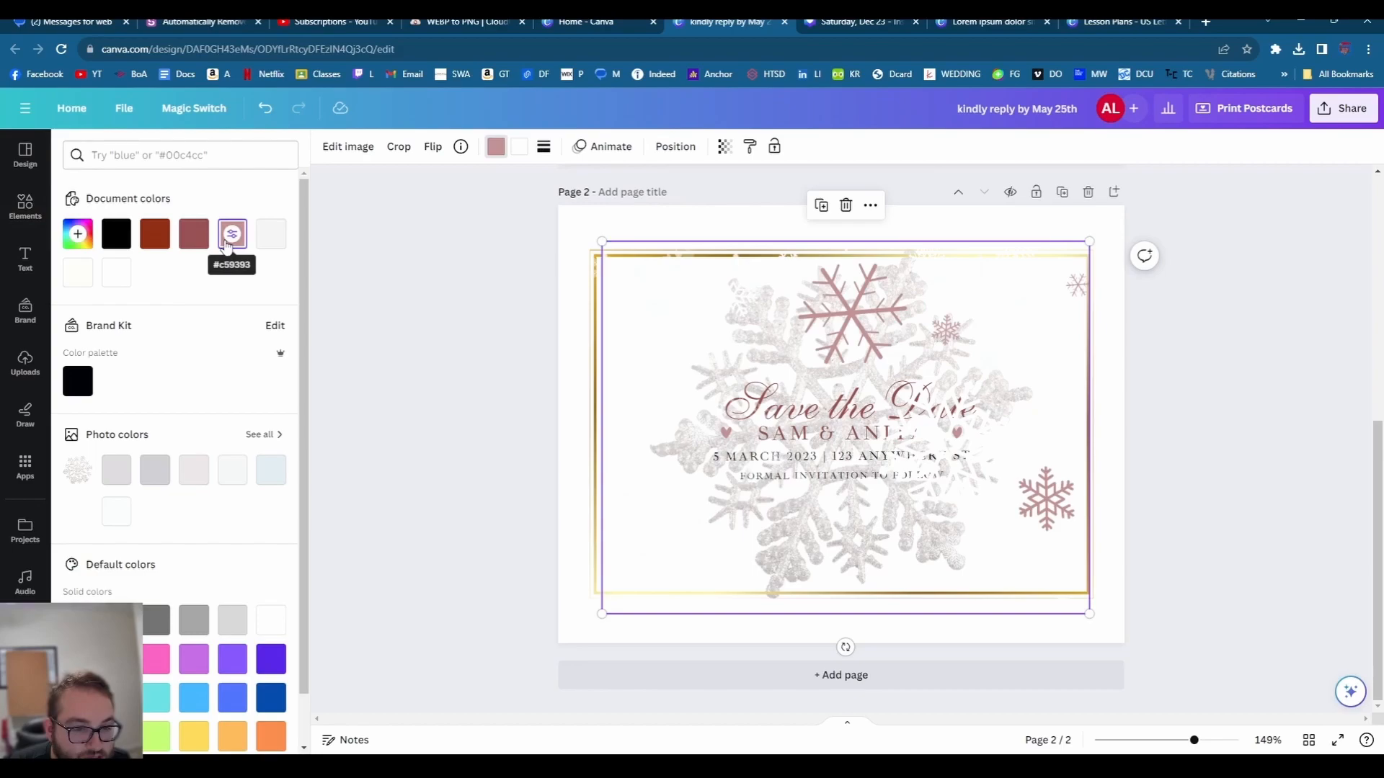
click(147, 245)
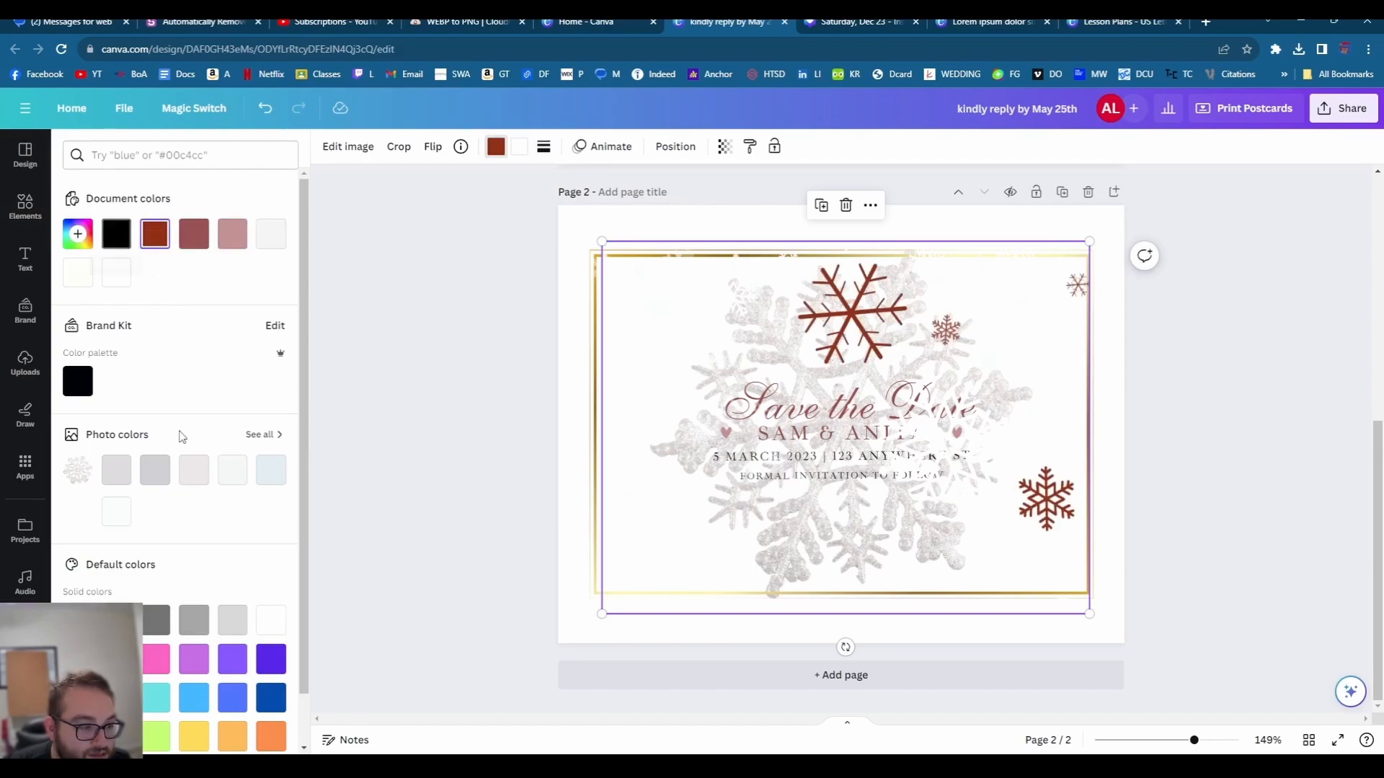
click(275, 692)
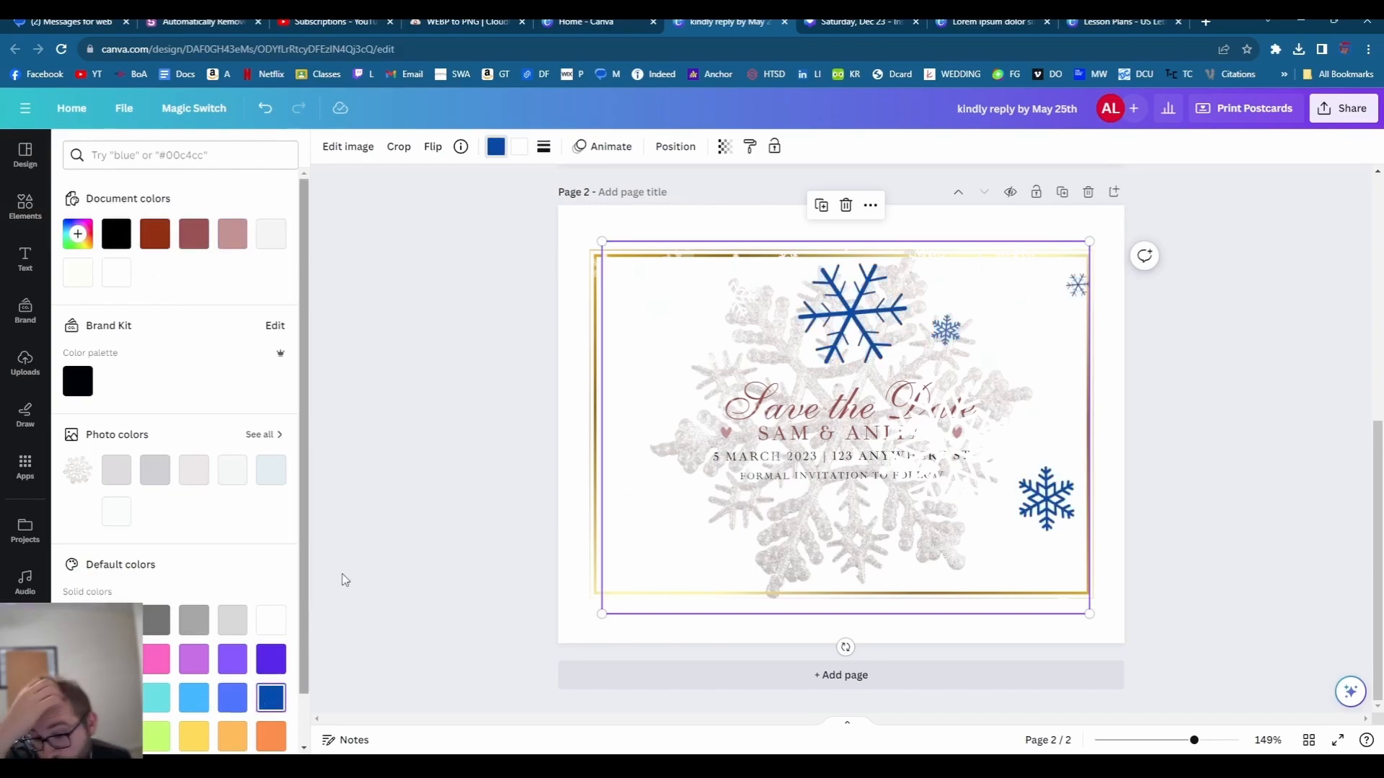
click(634, 405)
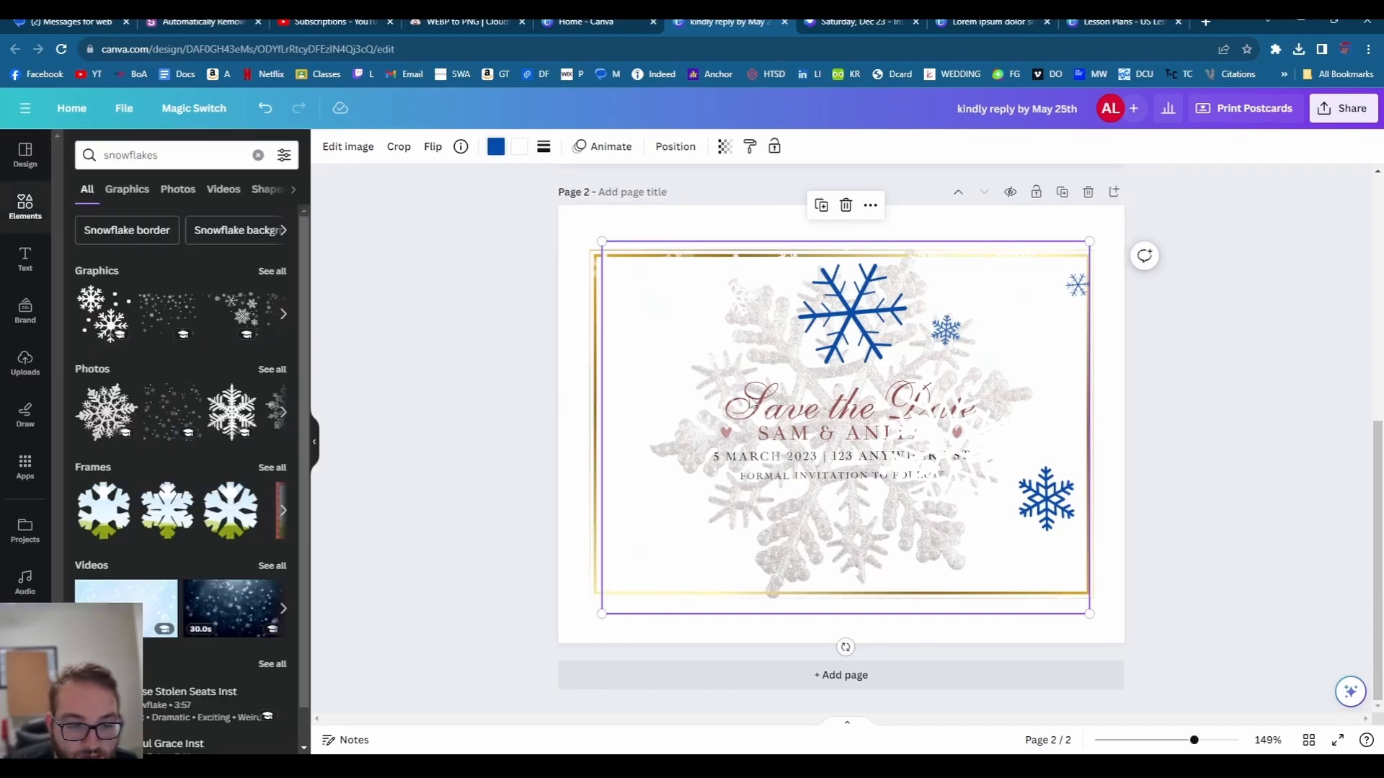
- Drag the names and Save the Date layers to the top of page 2's layer list
click(667, 147)
click(238, 149)
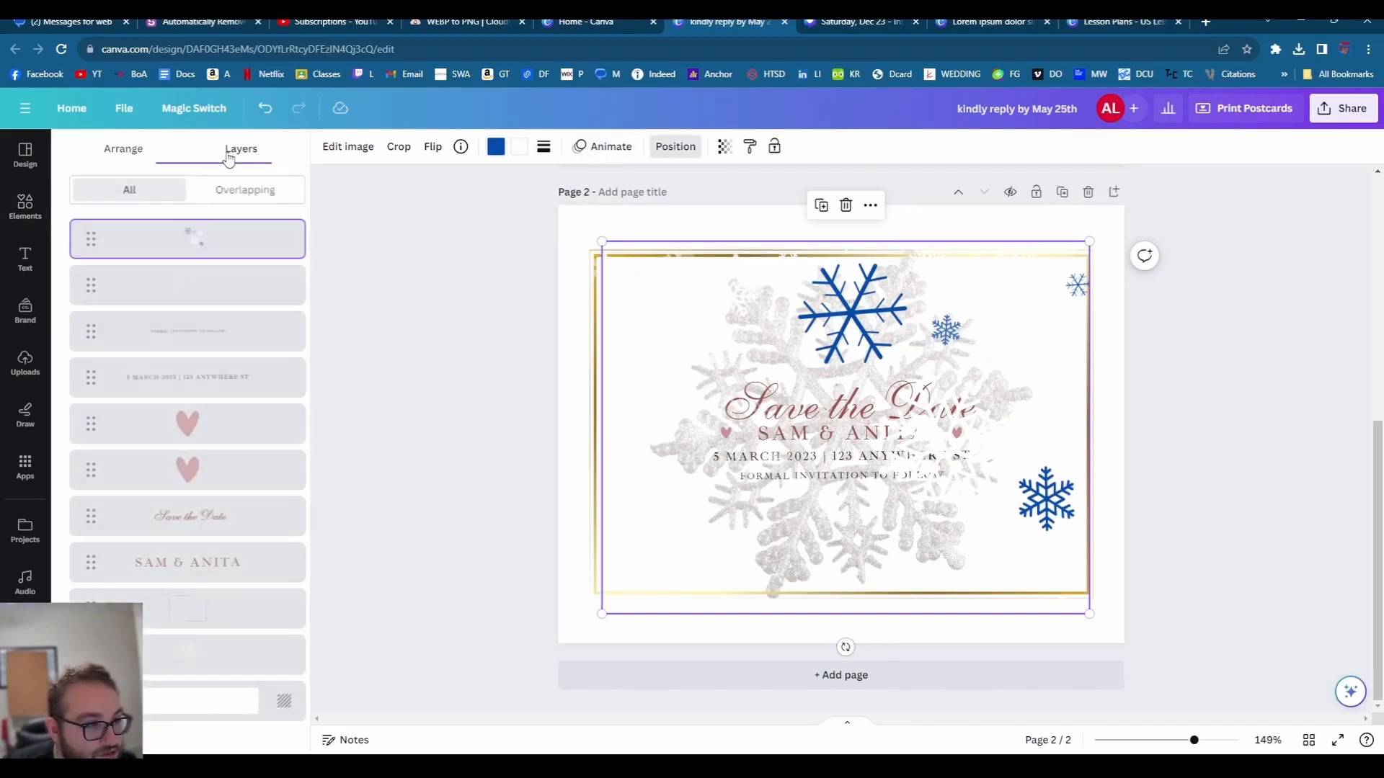
drag(173, 572, 173, 425)
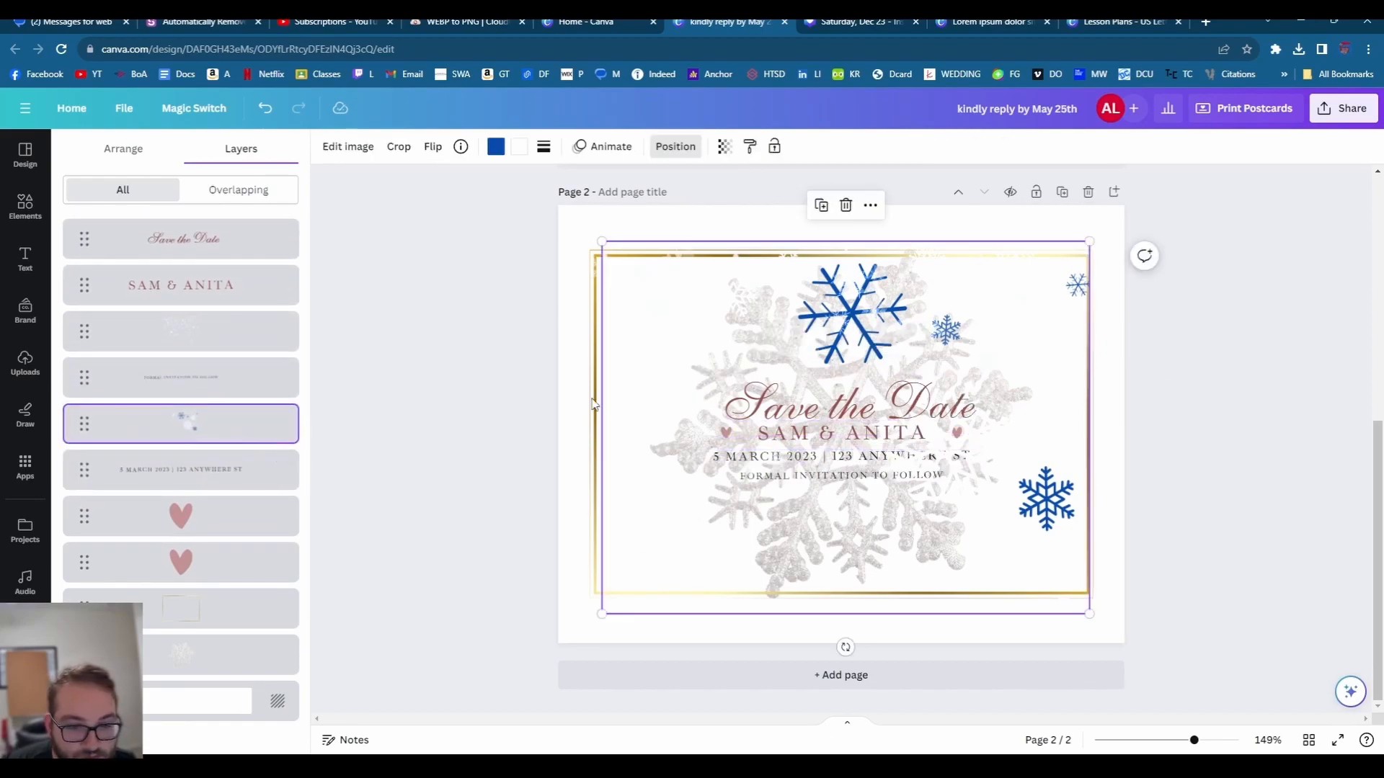
click(1223, 500)
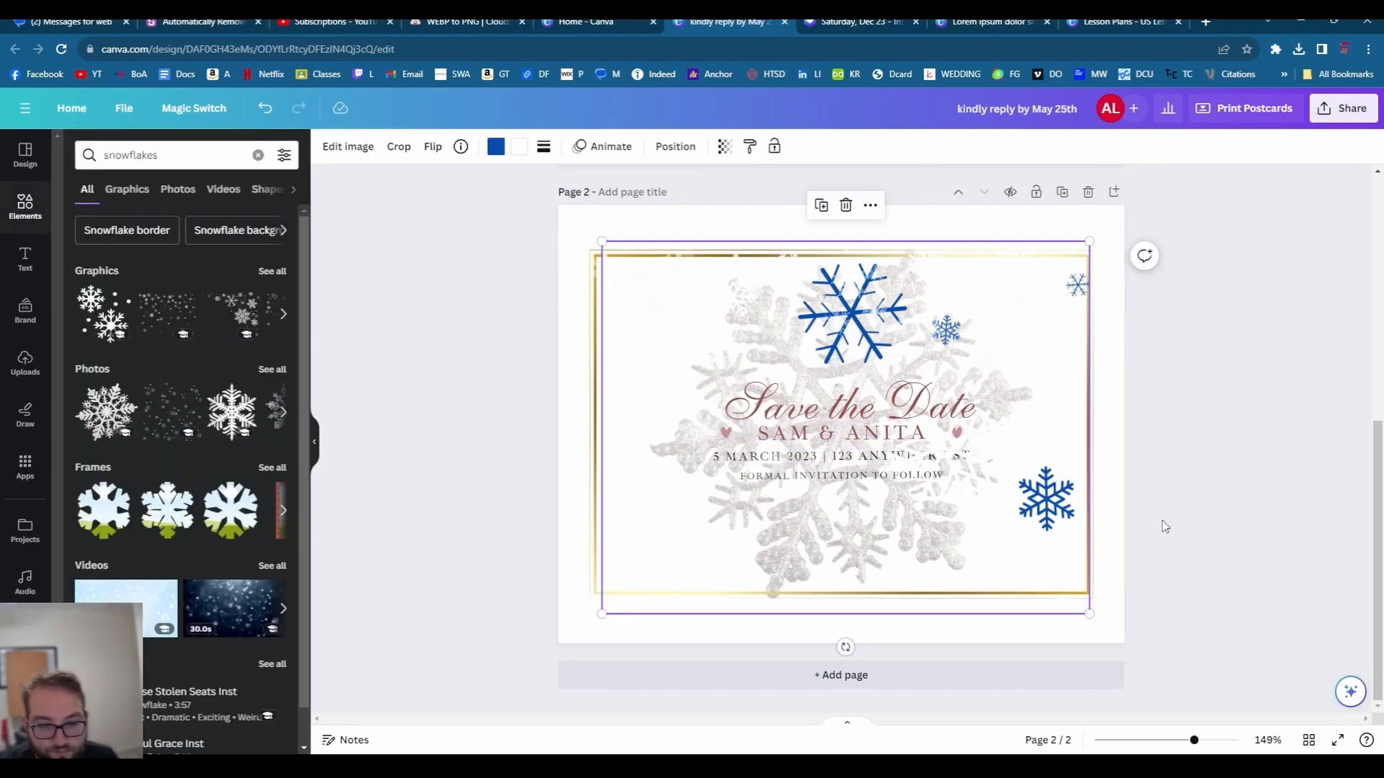
click(1186, 560)
click(26, 155)
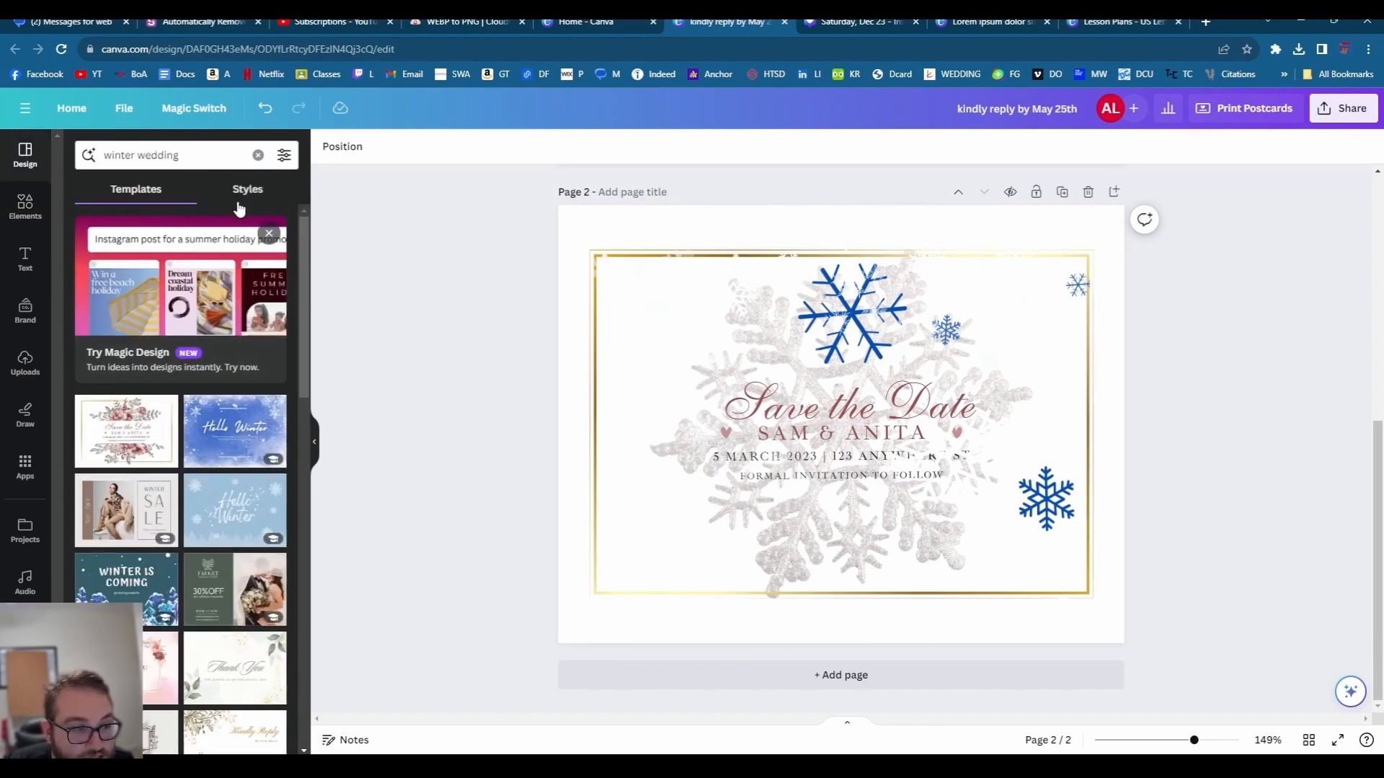
- Apply a navy palette, then a winter palette, to page 2 from Styles
click(685, 347)
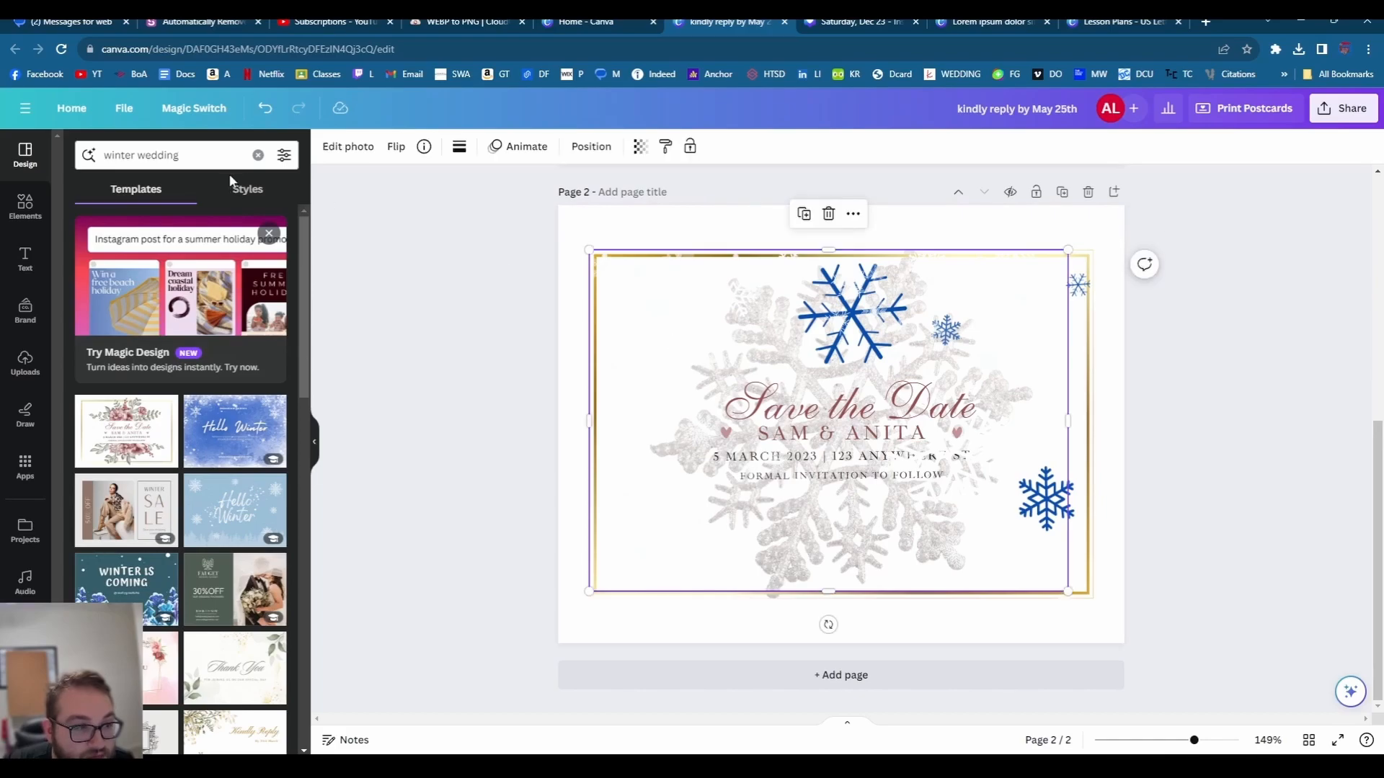
click(240, 189)
click(132, 322)
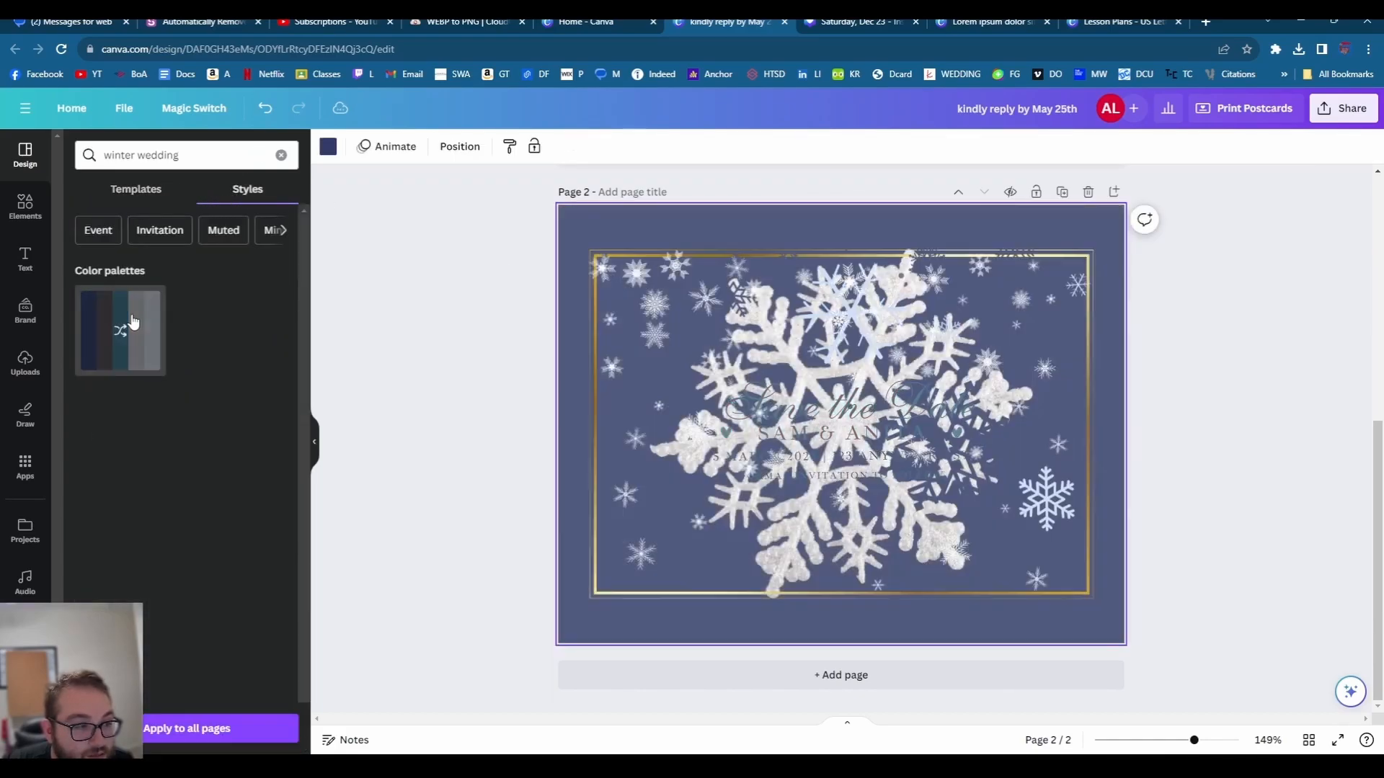
click(134, 337)
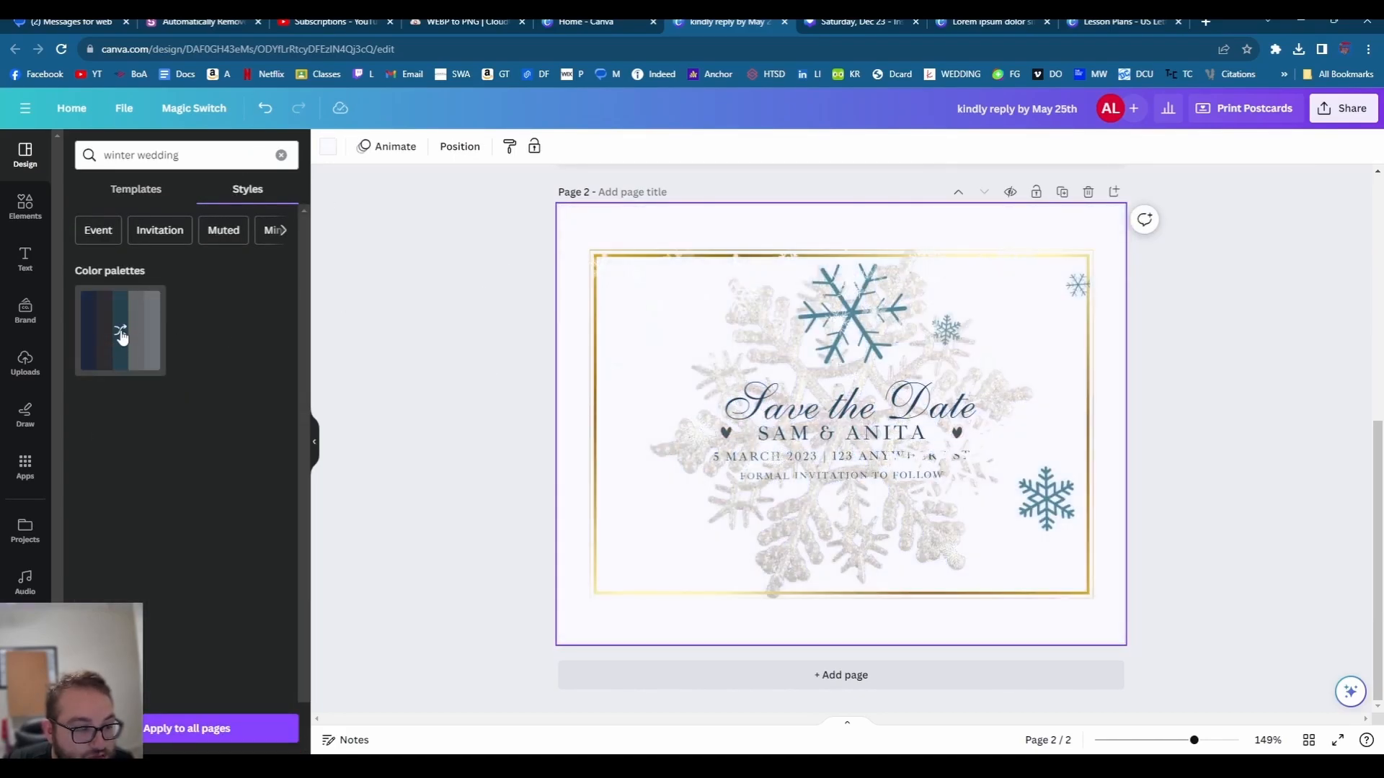
- Shuffle through colour palette variations on page 2 until settling on a final combination
click(121, 337)
click(121, 337)
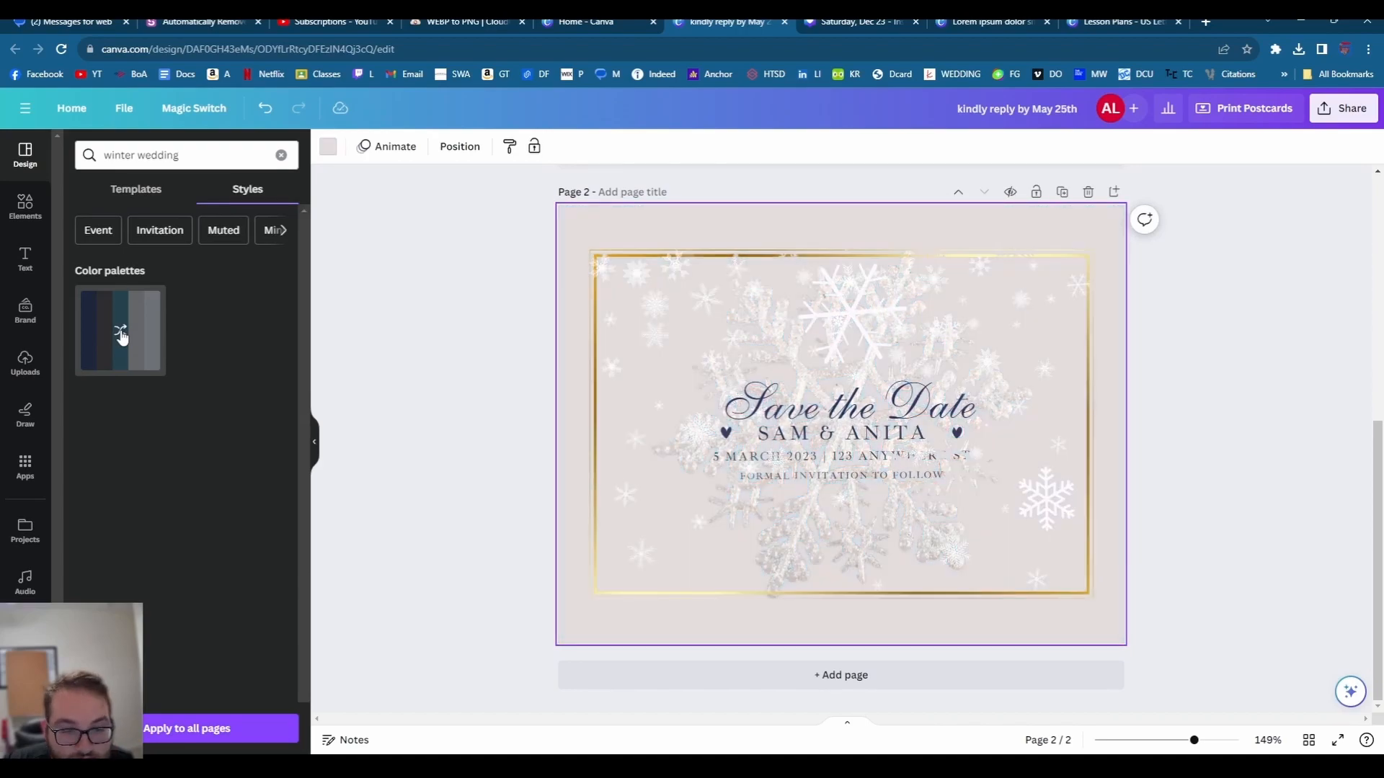
click(121, 336)
click(121, 336)
click(121, 337)
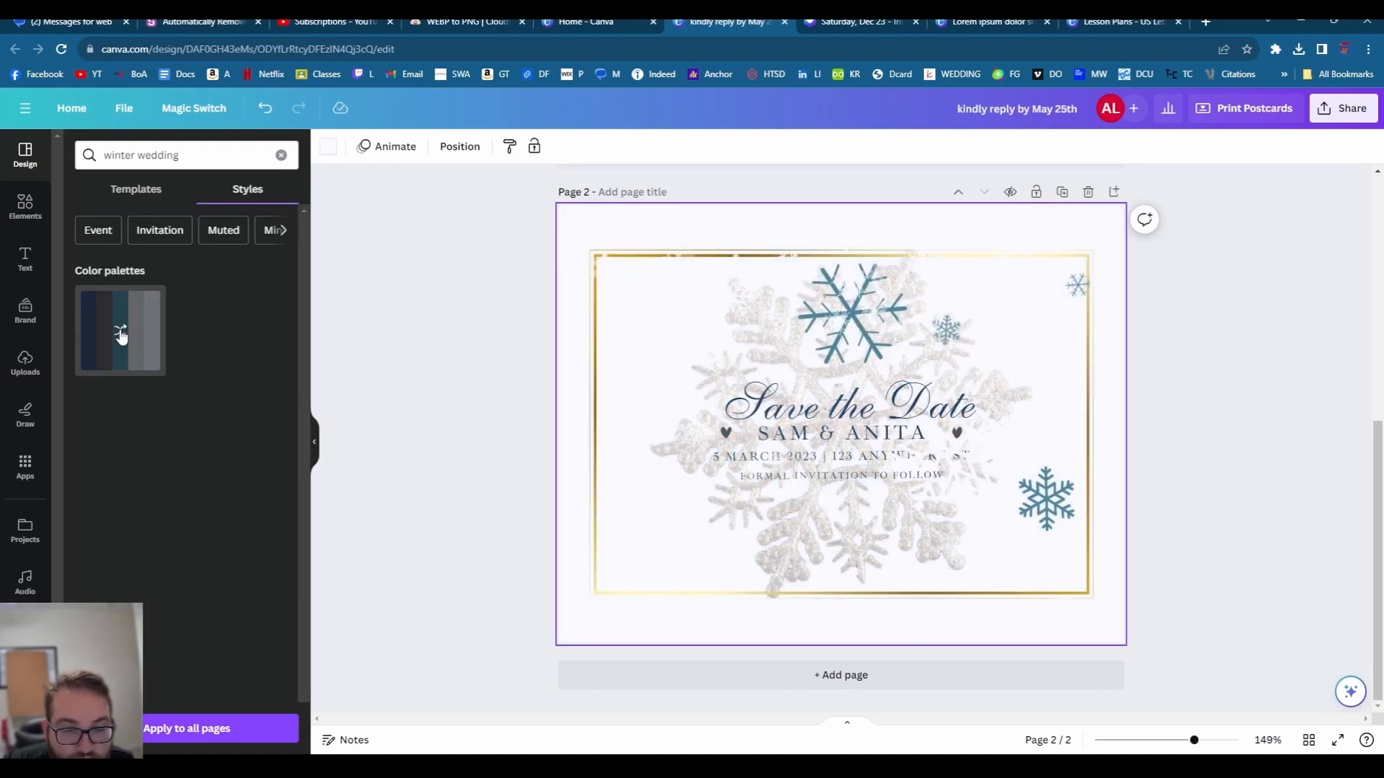
click(121, 336)
click(121, 336)
click(121, 337)
click(121, 336)
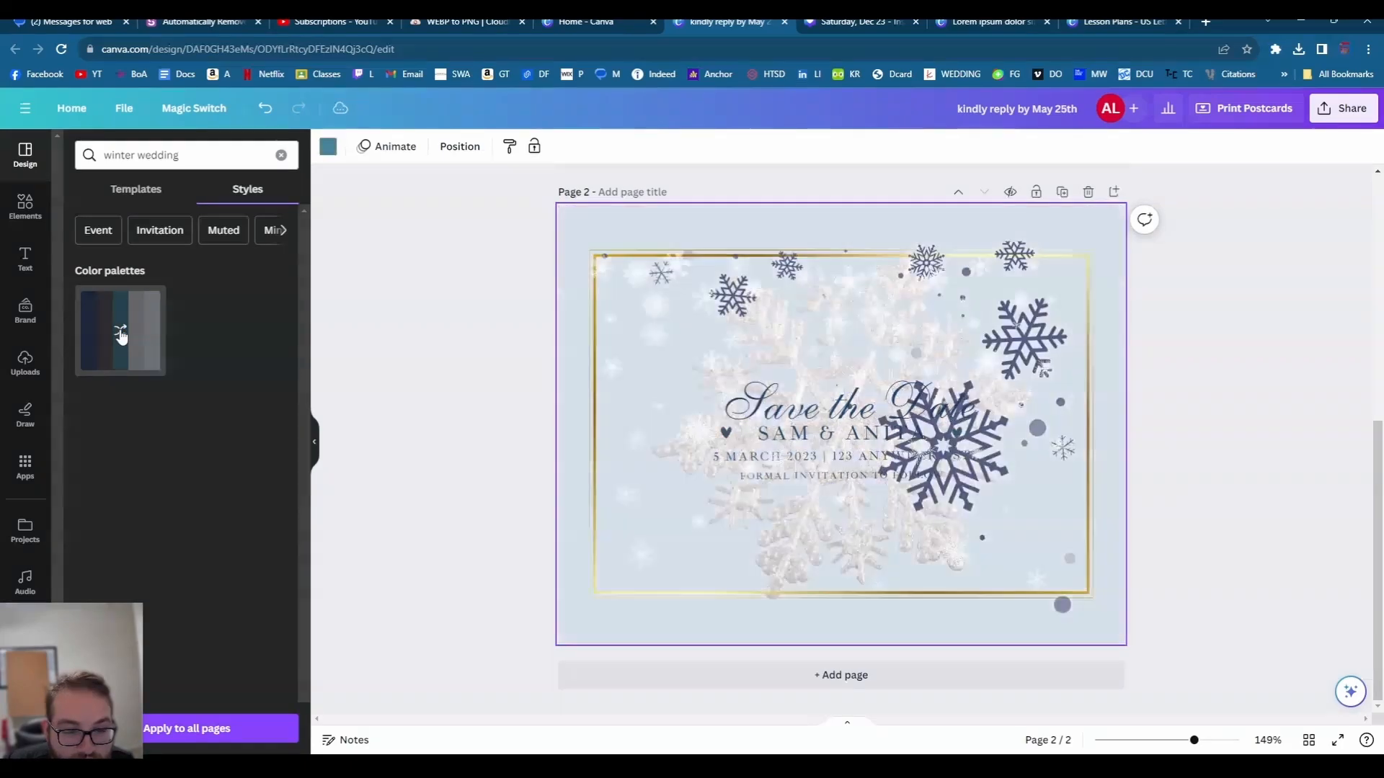
click(121, 336)
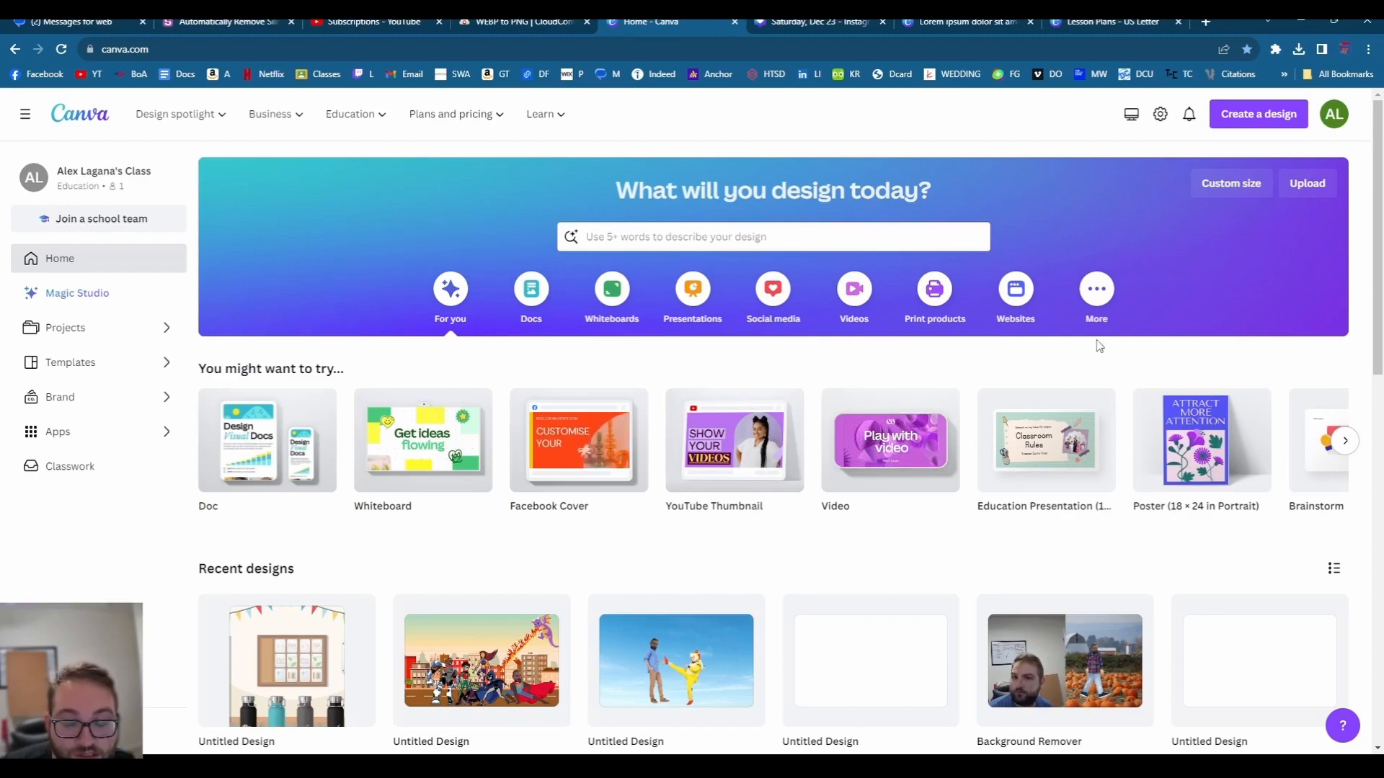
- Browse the Create a design list, then switch to the 'Lesson Plans - US Letter' design
click(1265, 120)
scroll(1188, 306, down, 8)
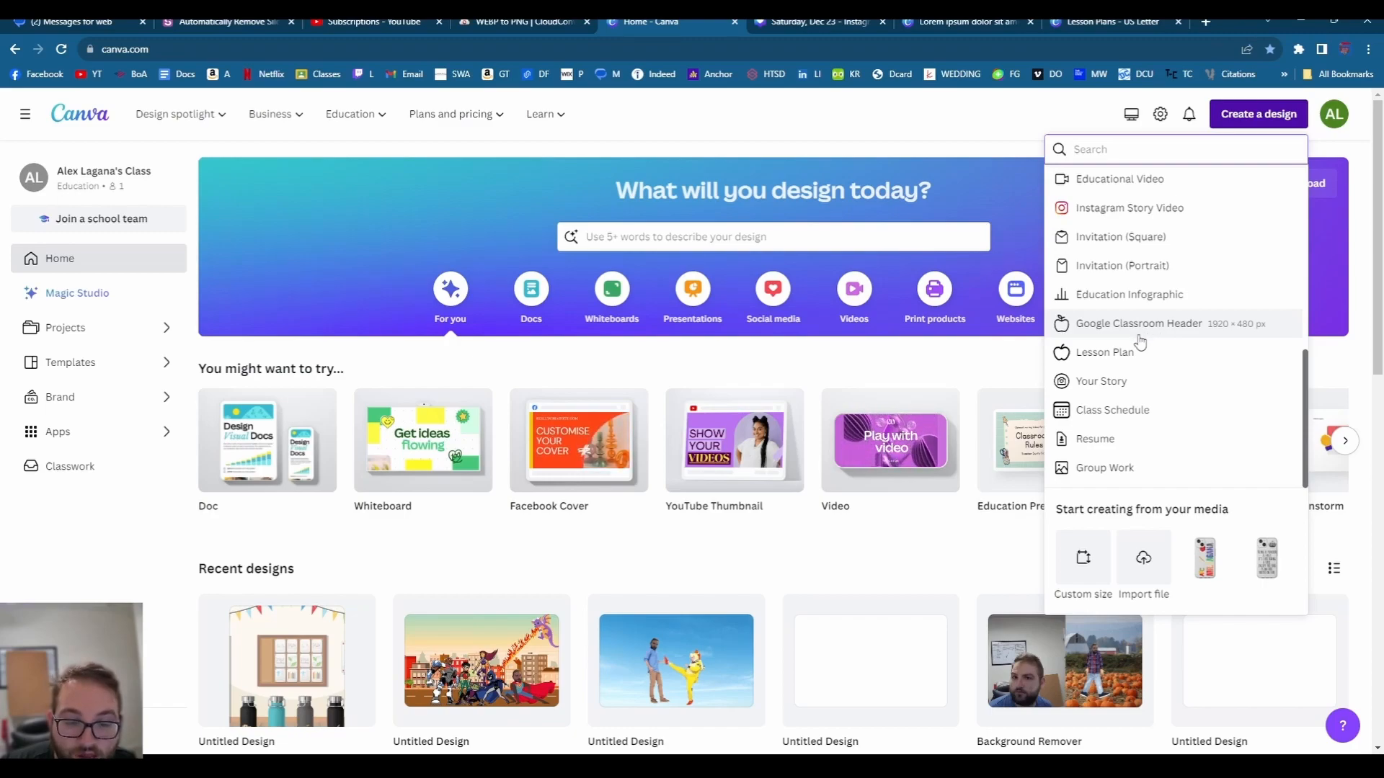
scroll(1140, 360, up, 1)
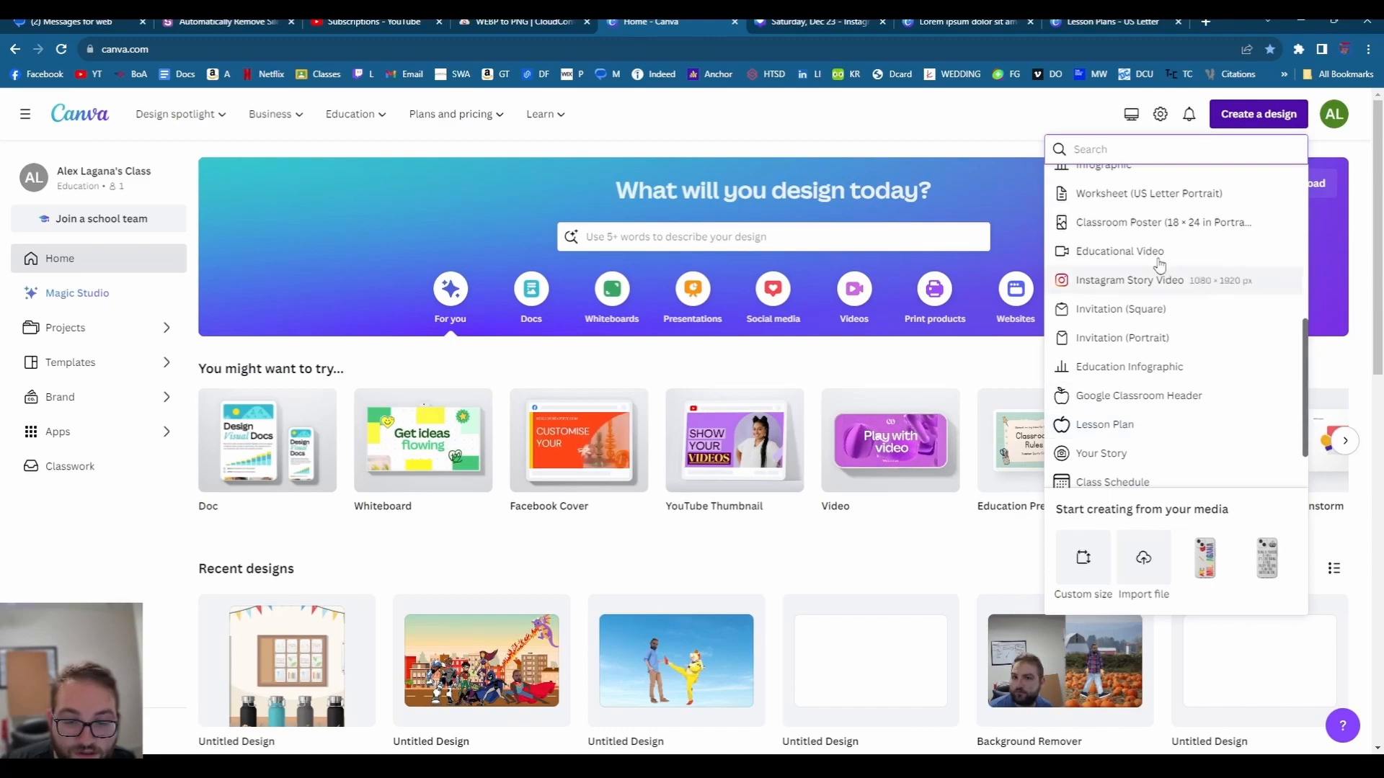
click(1113, 22)
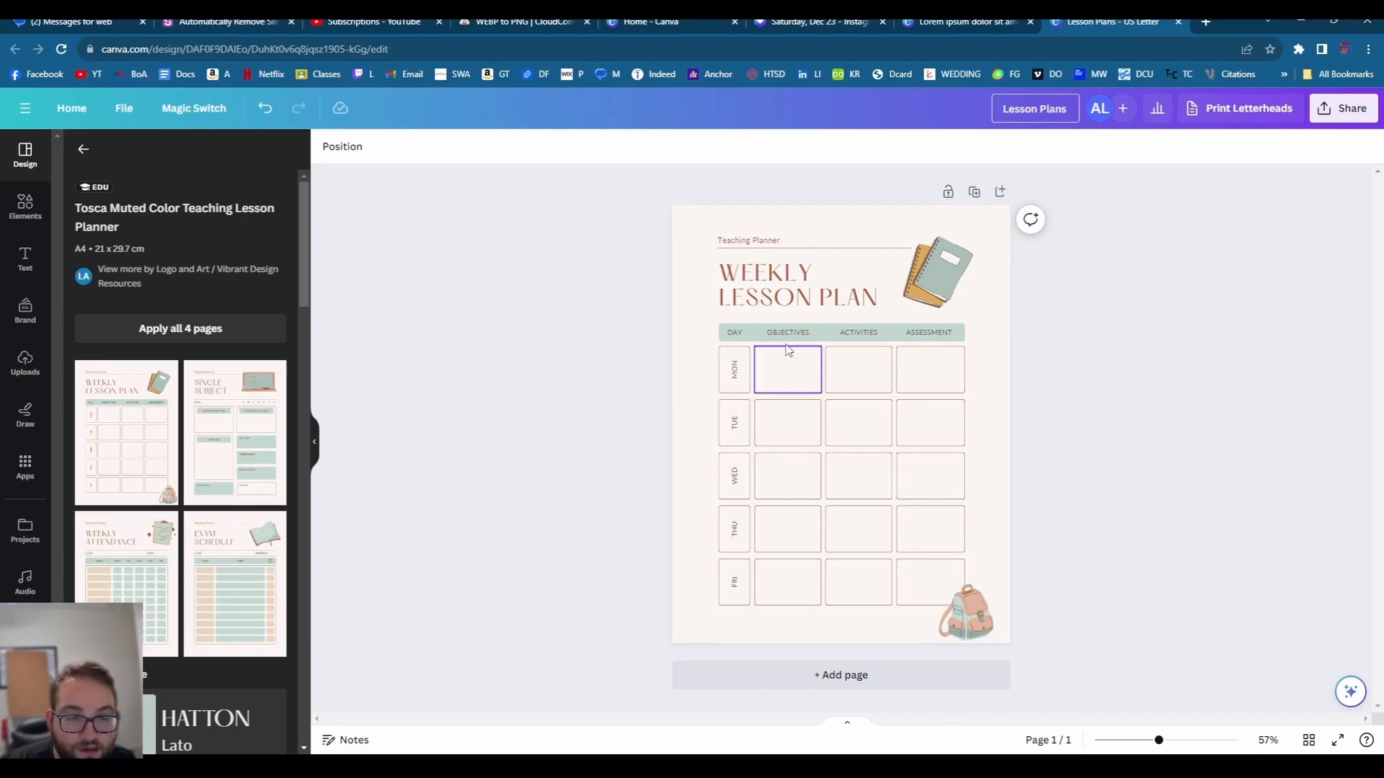
- Go back to the lesson plan template results and select the Monday Objectives cell
click(83, 149)
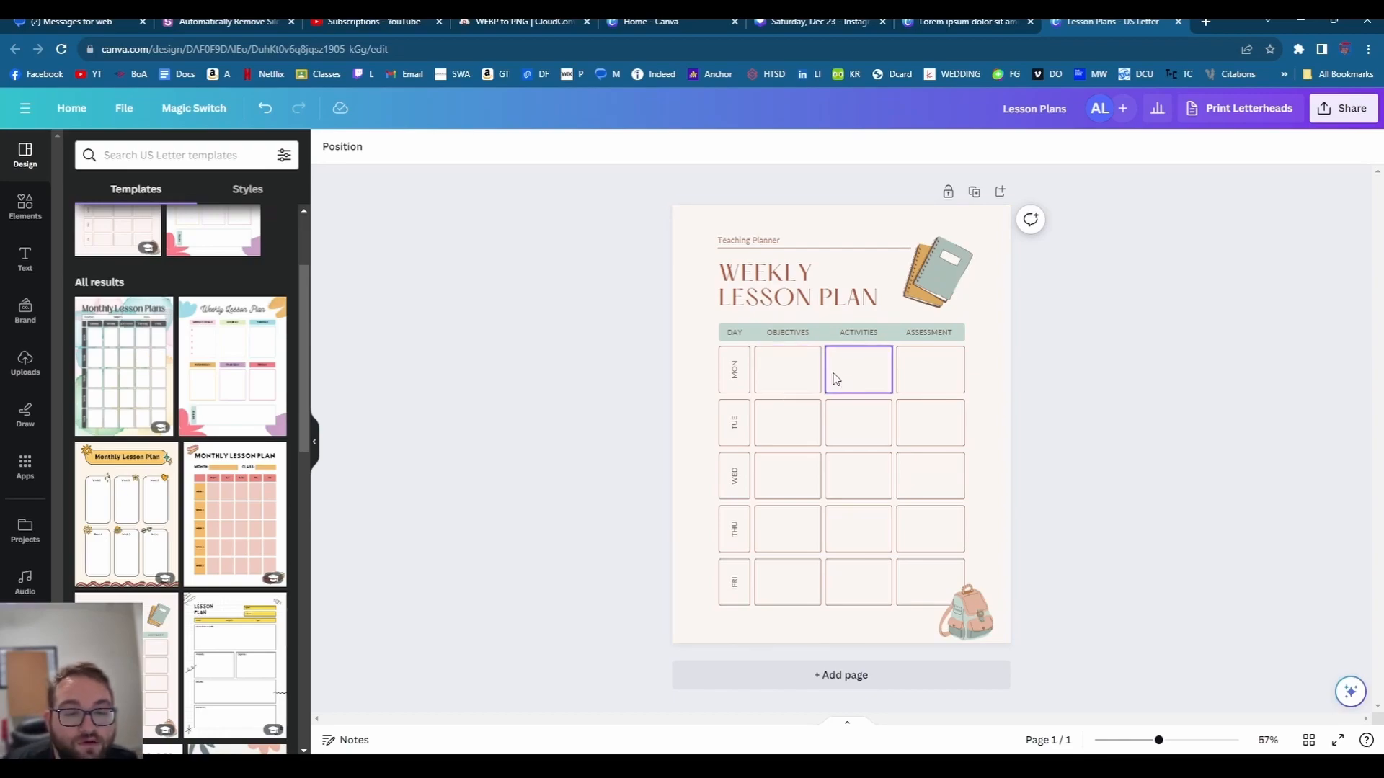
click(795, 375)
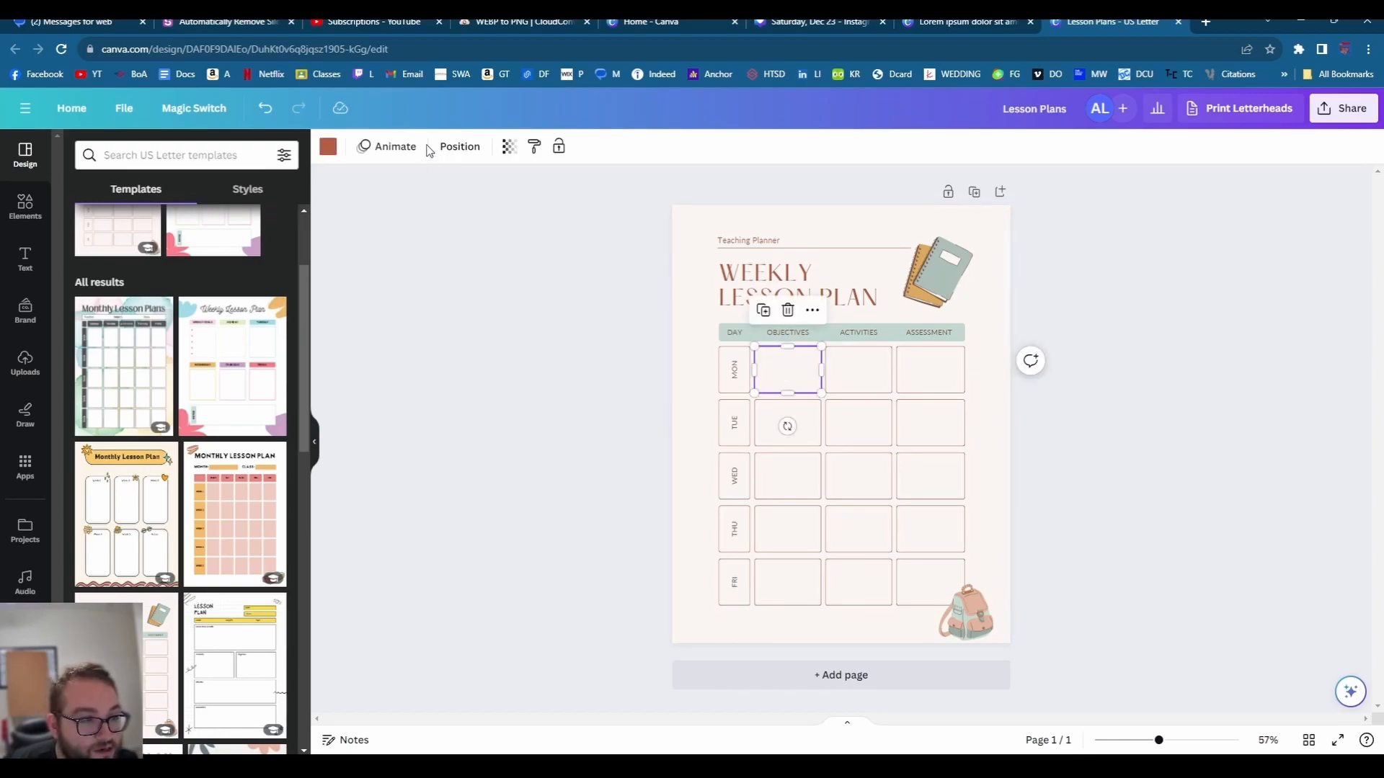
- Add a paragraph text box and move it into the Monday Objectives cell
click(26, 258)
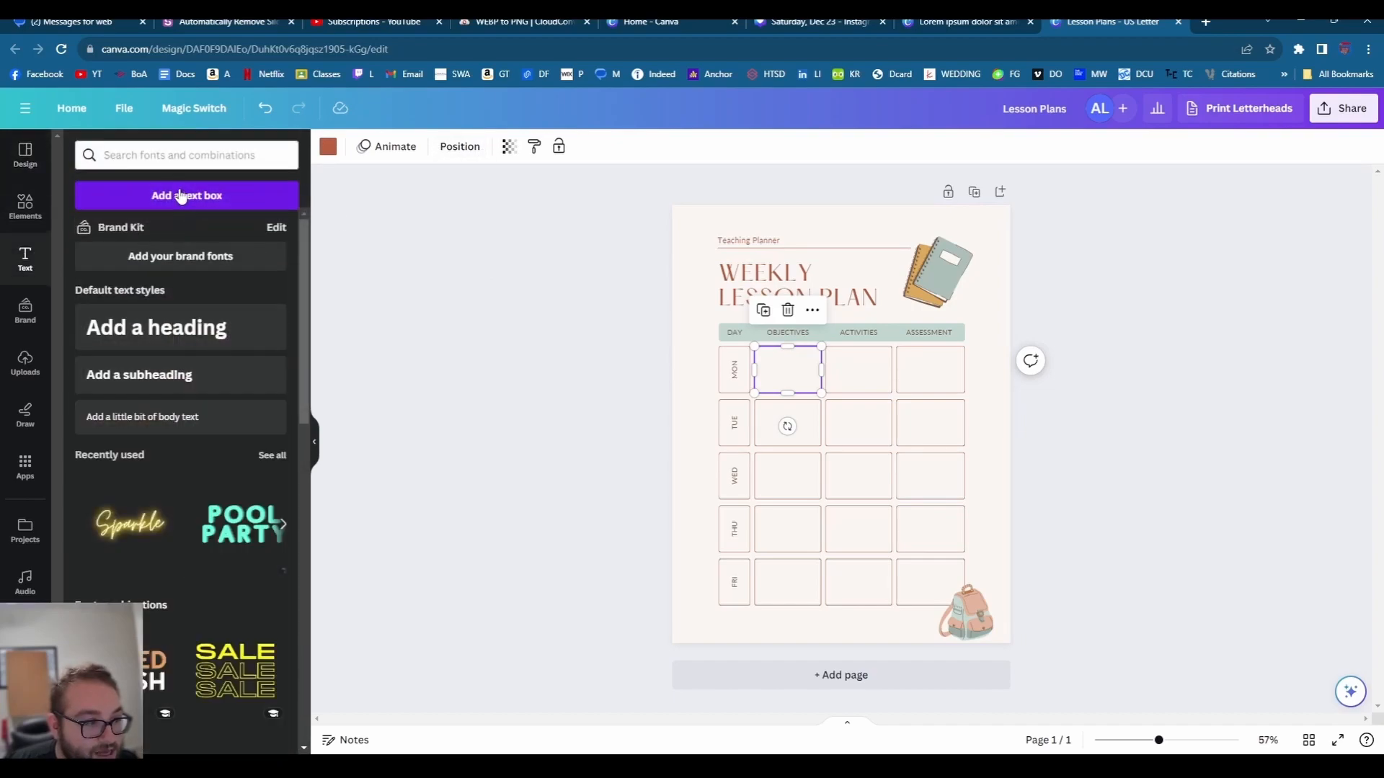
click(176, 194)
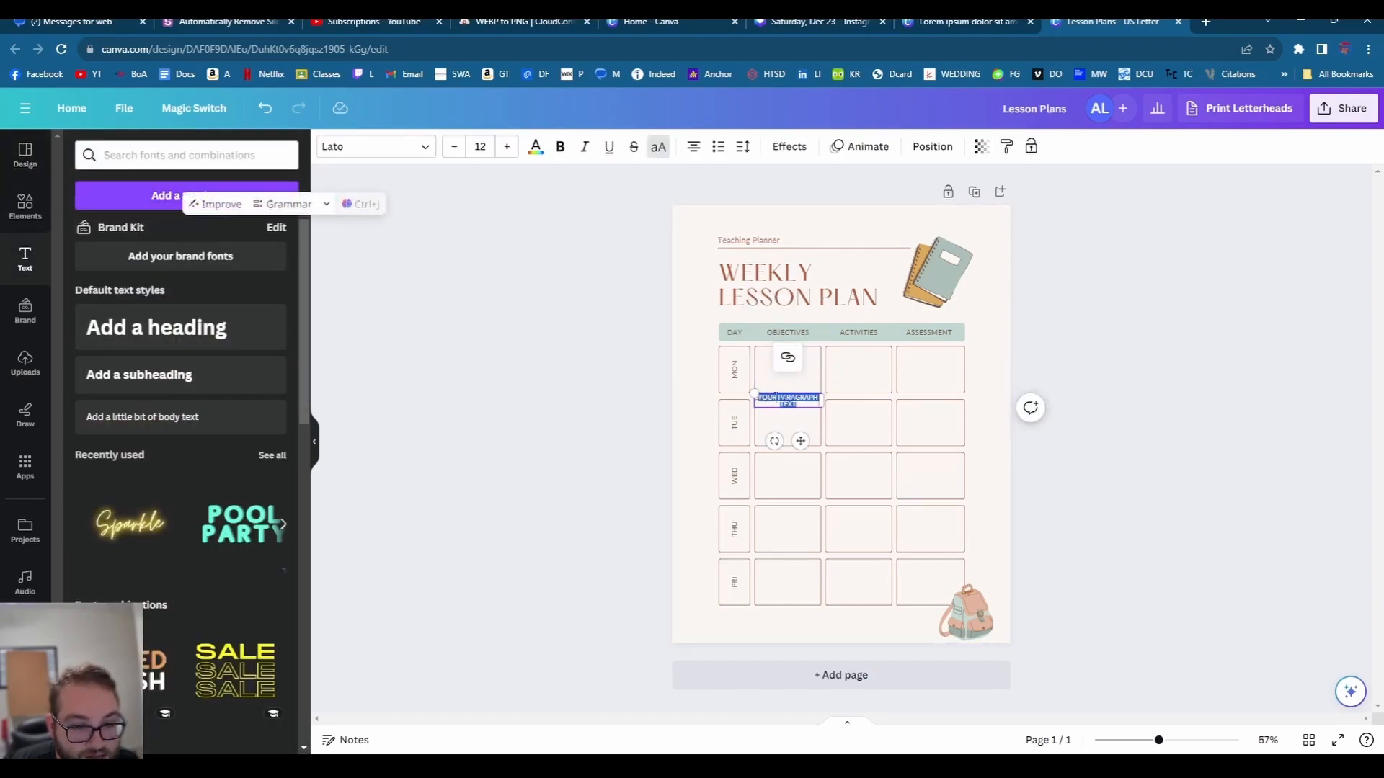
click(766, 403)
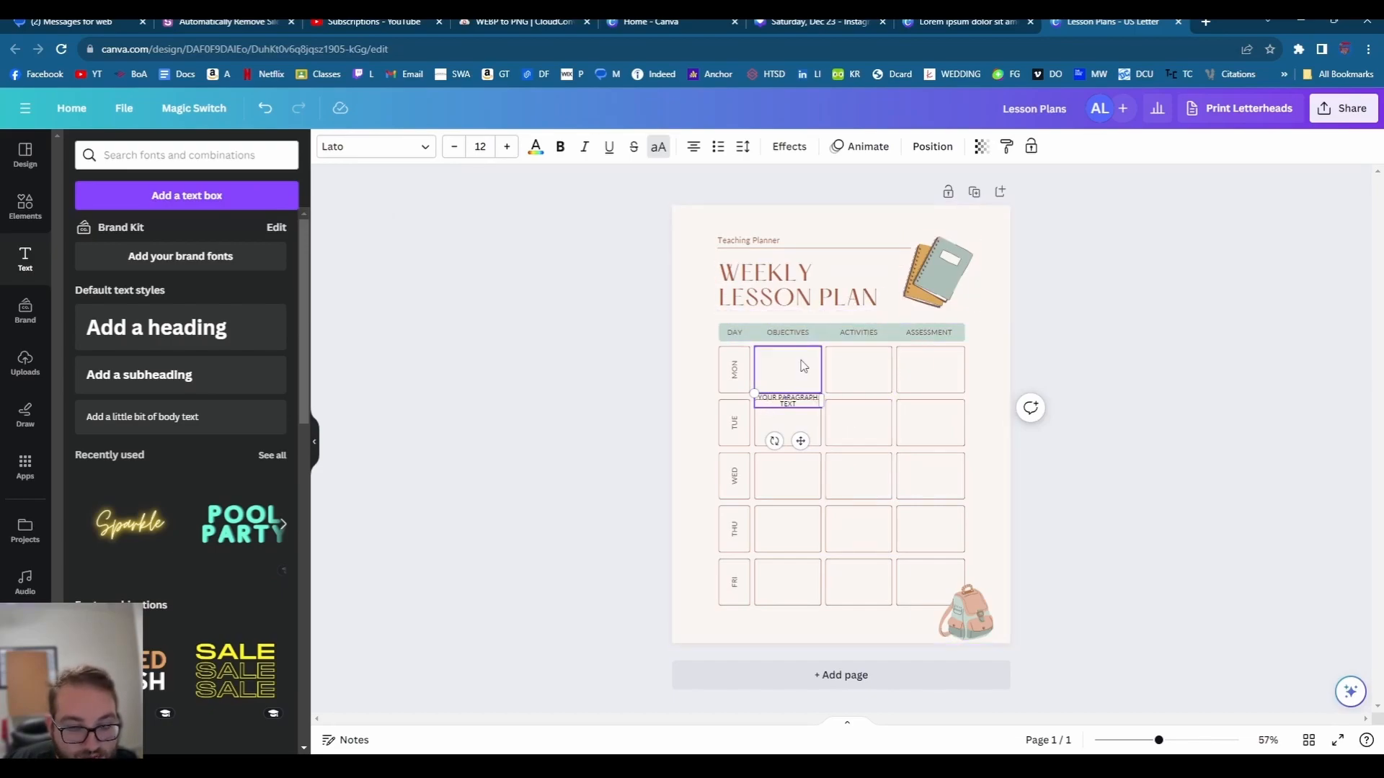
drag(788, 401, 790, 362)
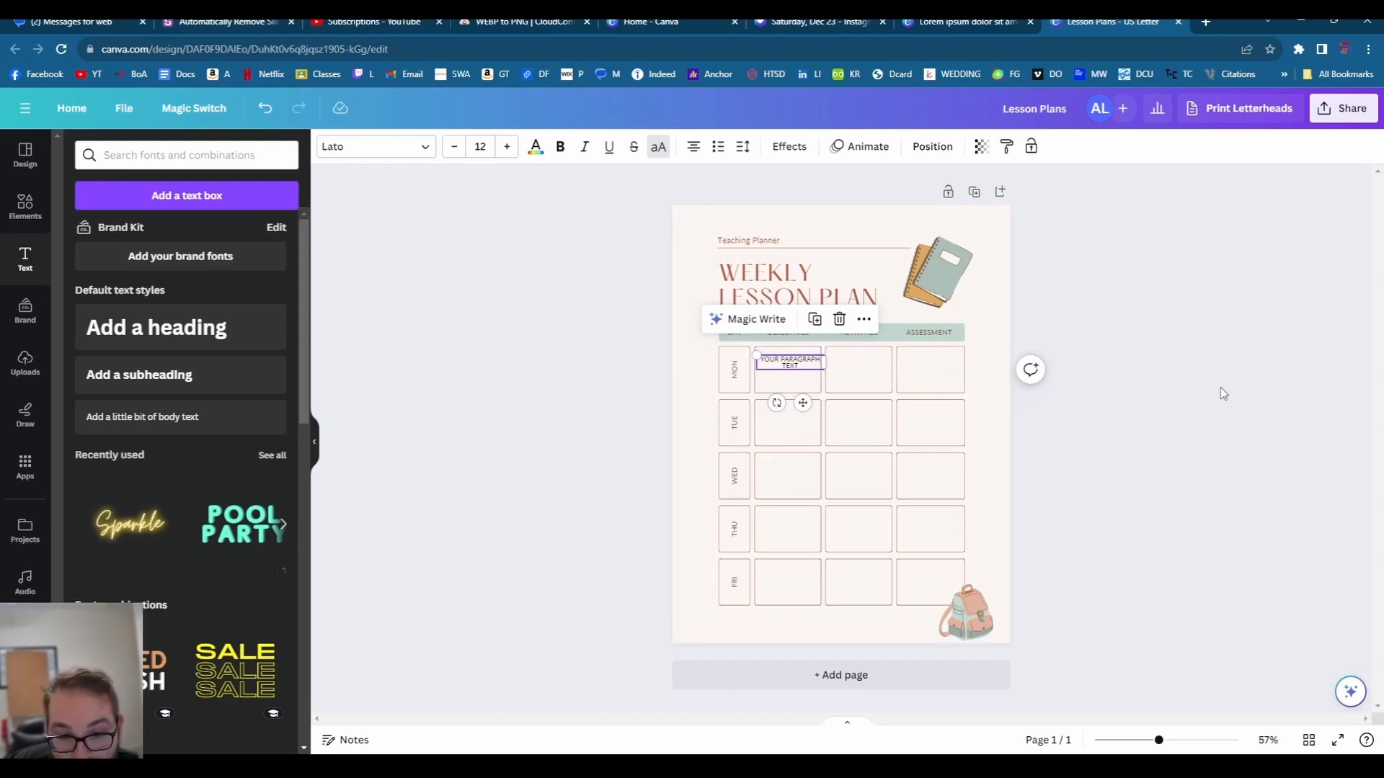
click(994, 330)
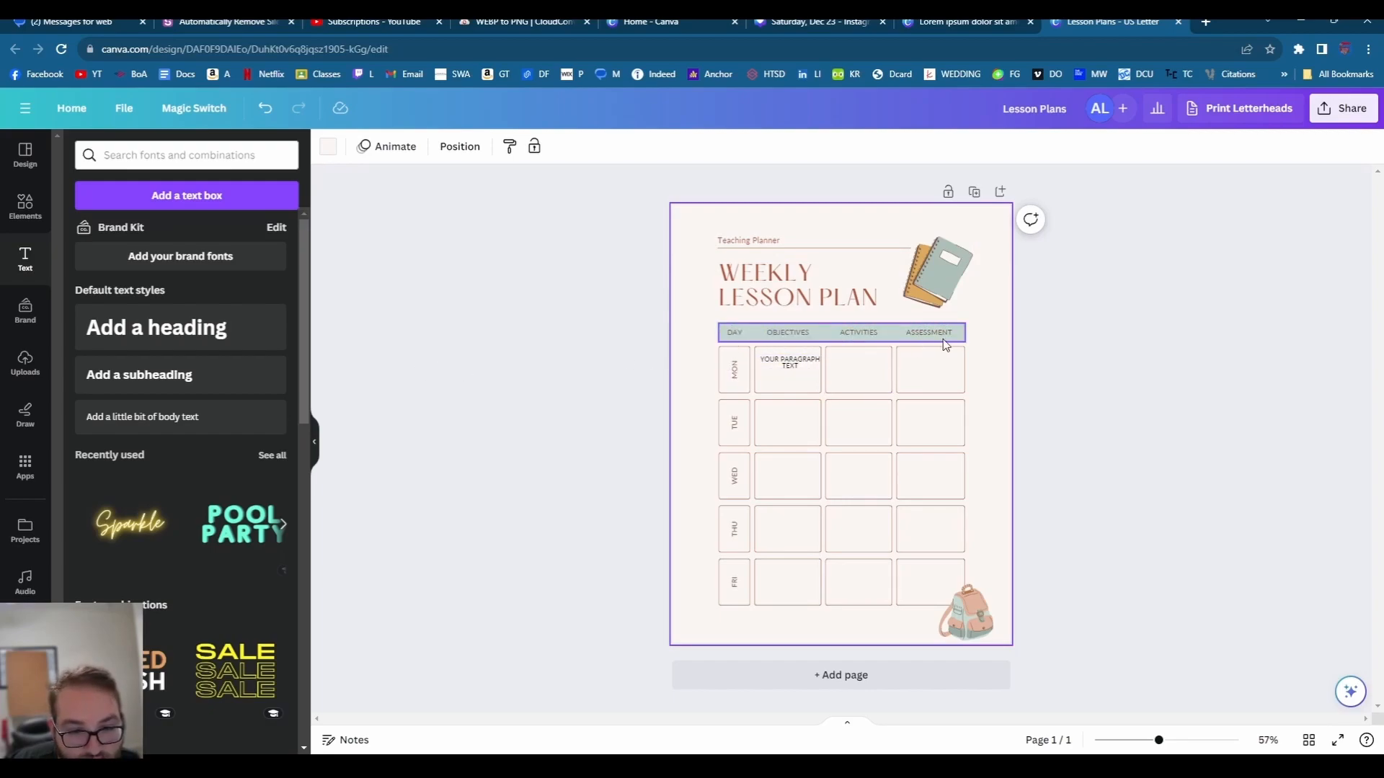
click(800, 369)
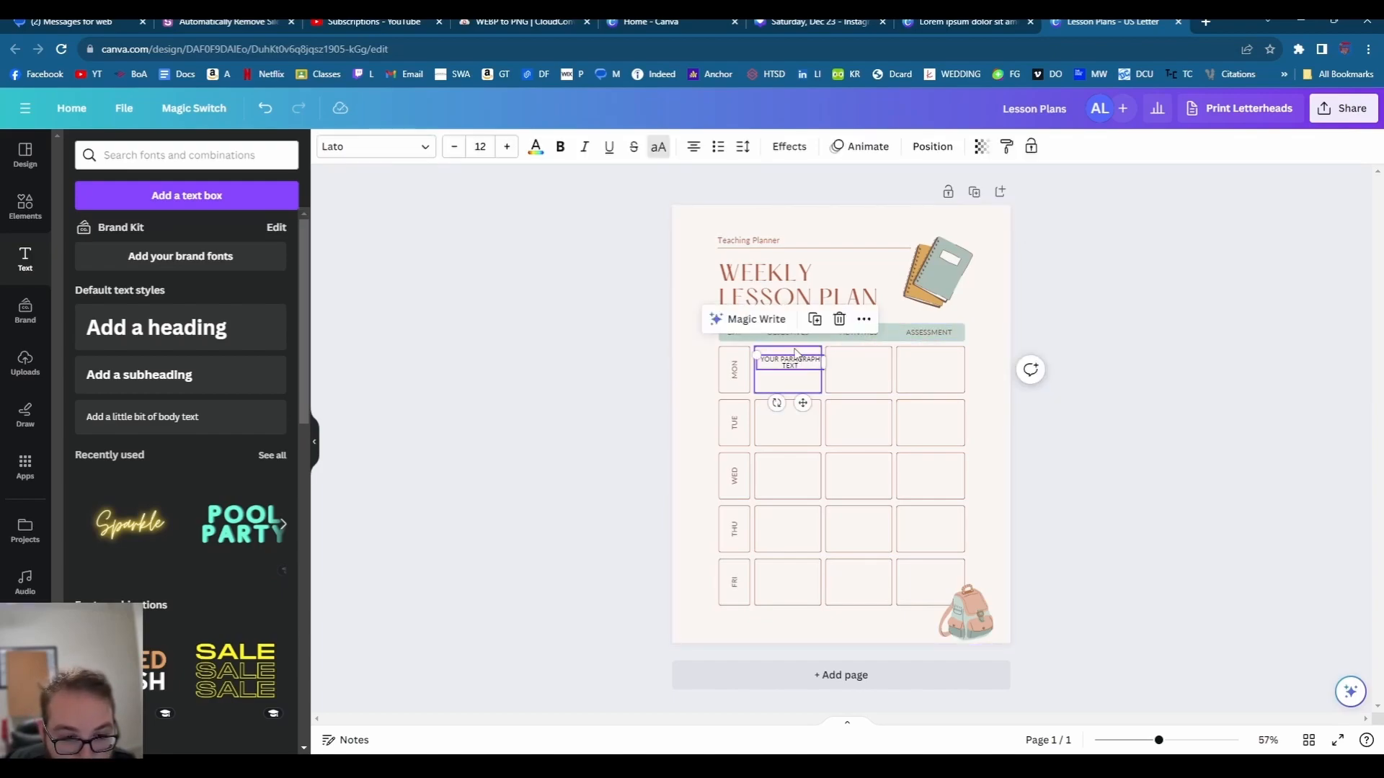
- Glance at Elements, then scroll through the lesson plan template suggestions
click(25, 208)
click(25, 155)
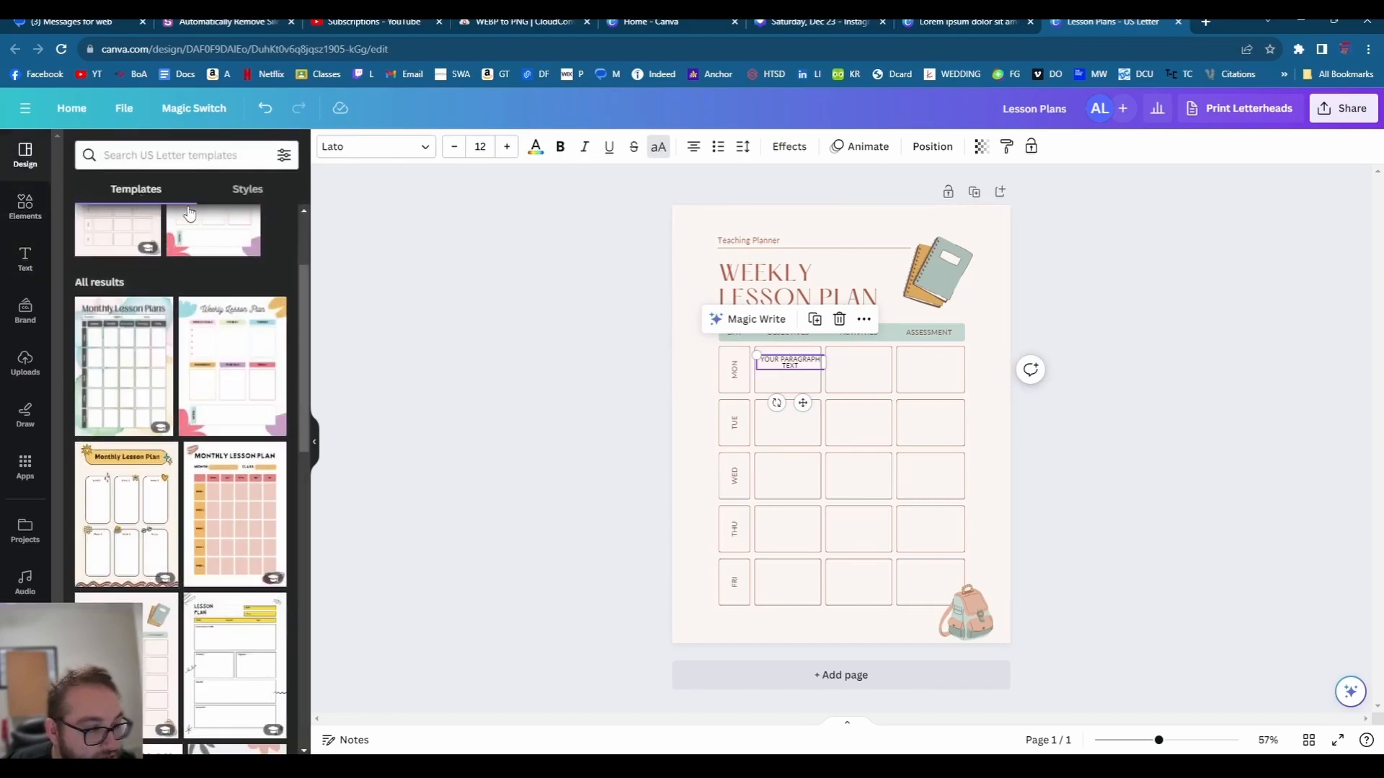
scroll(261, 408, down, 2)
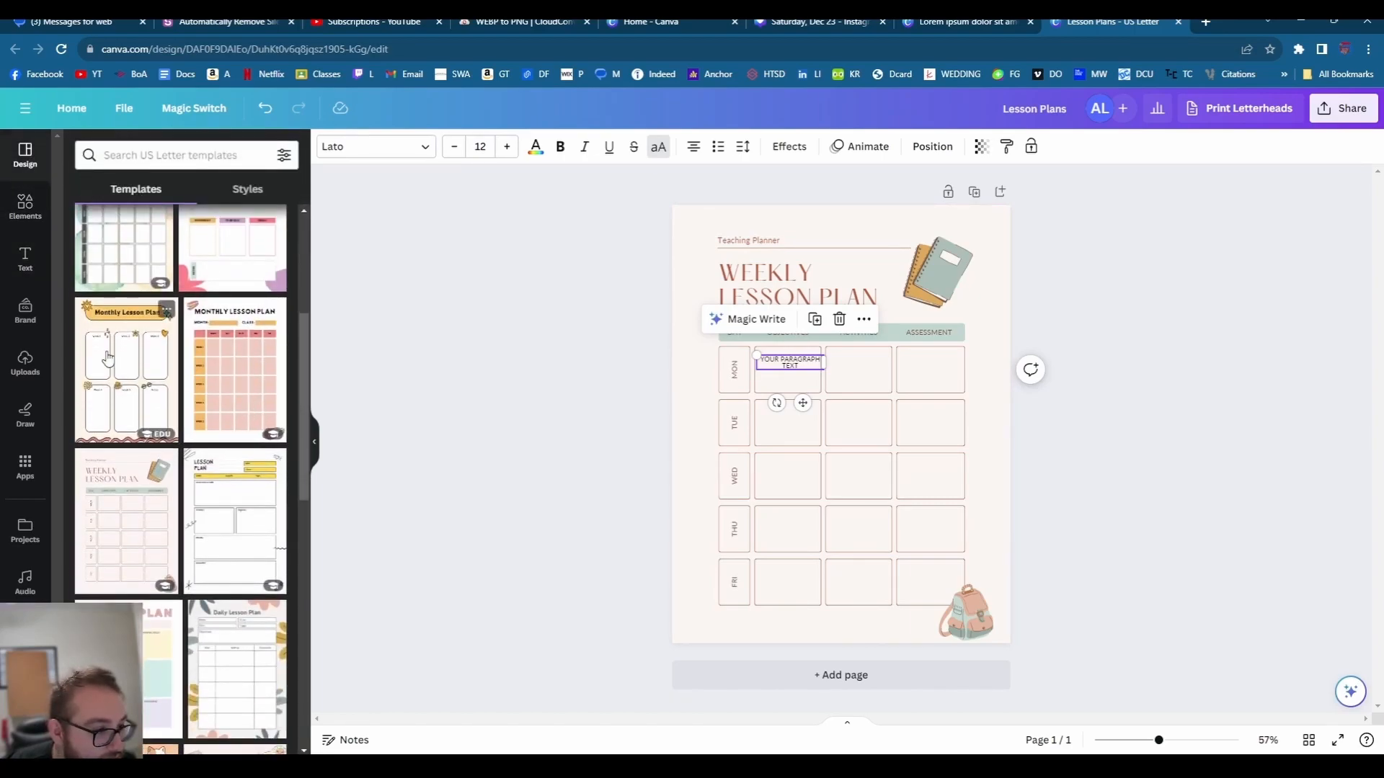
scroll(108, 358, down, 1)
scroll(126, 369, down, 2)
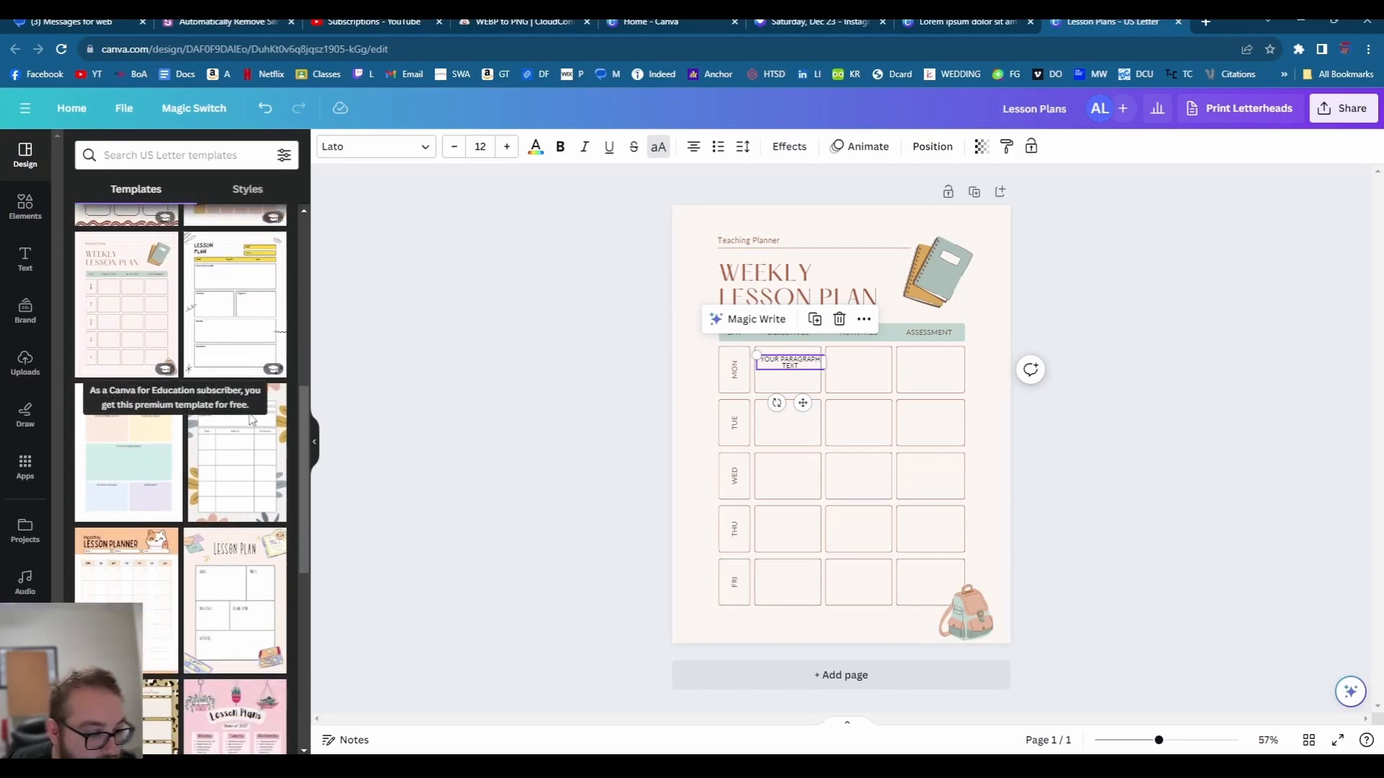
- Reselect the Monday Objectives text box and search templates for 'math lesson'
scroll(245, 397, up, 4)
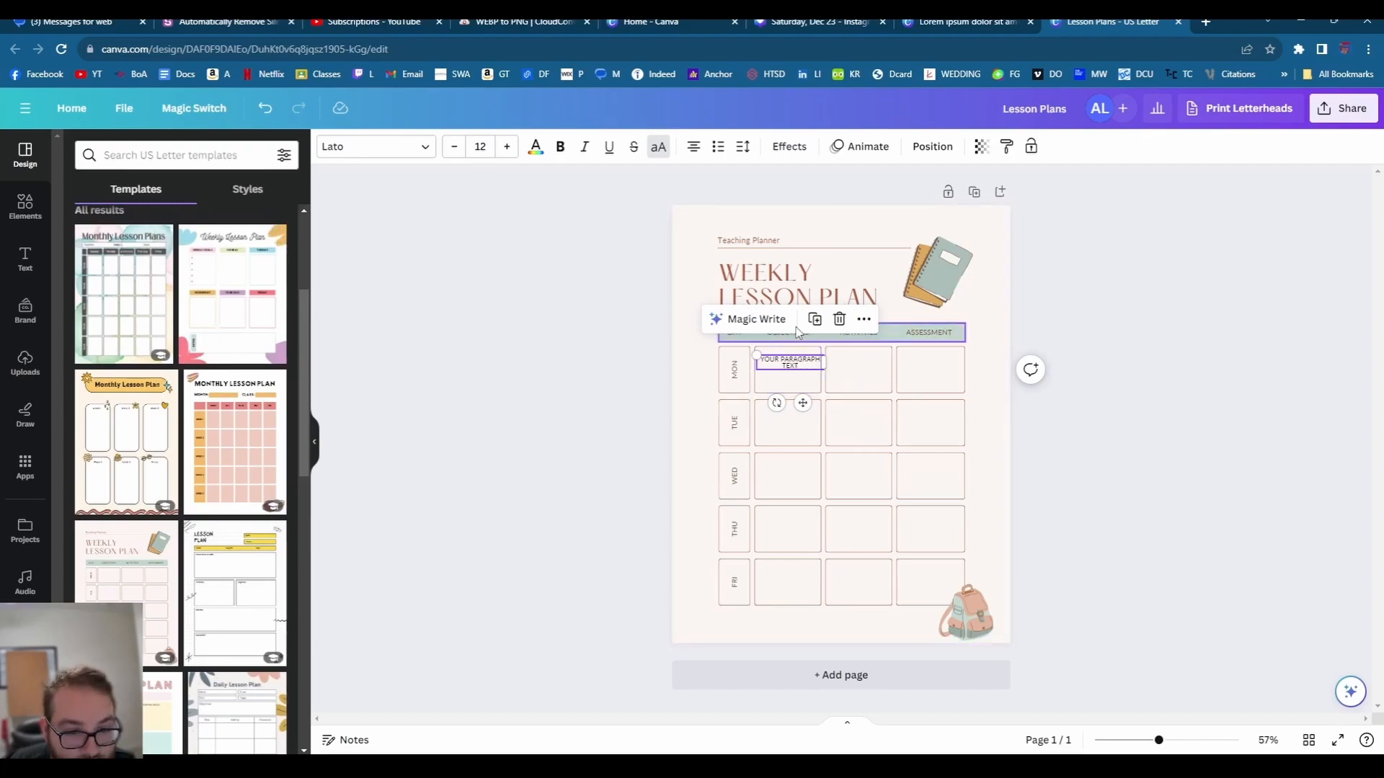
click(618, 227)
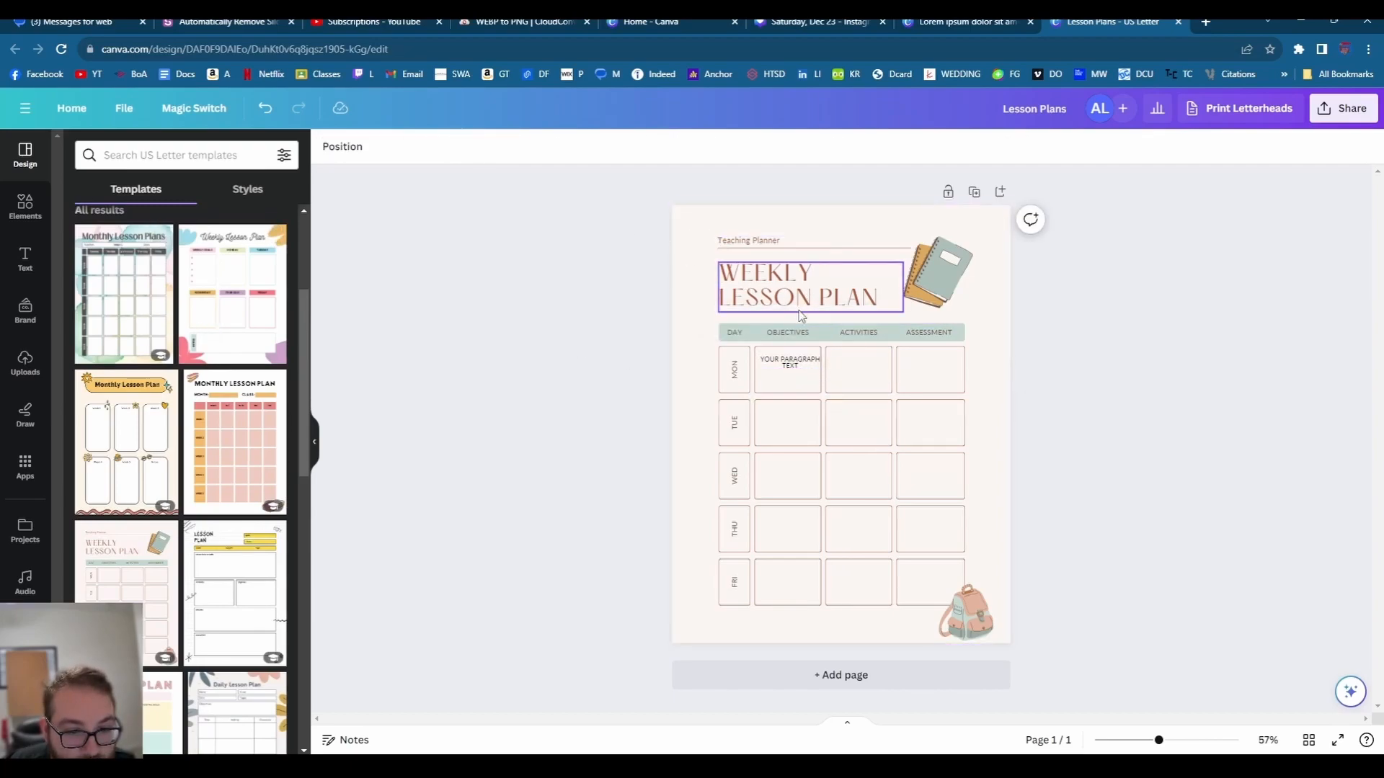
click(787, 361)
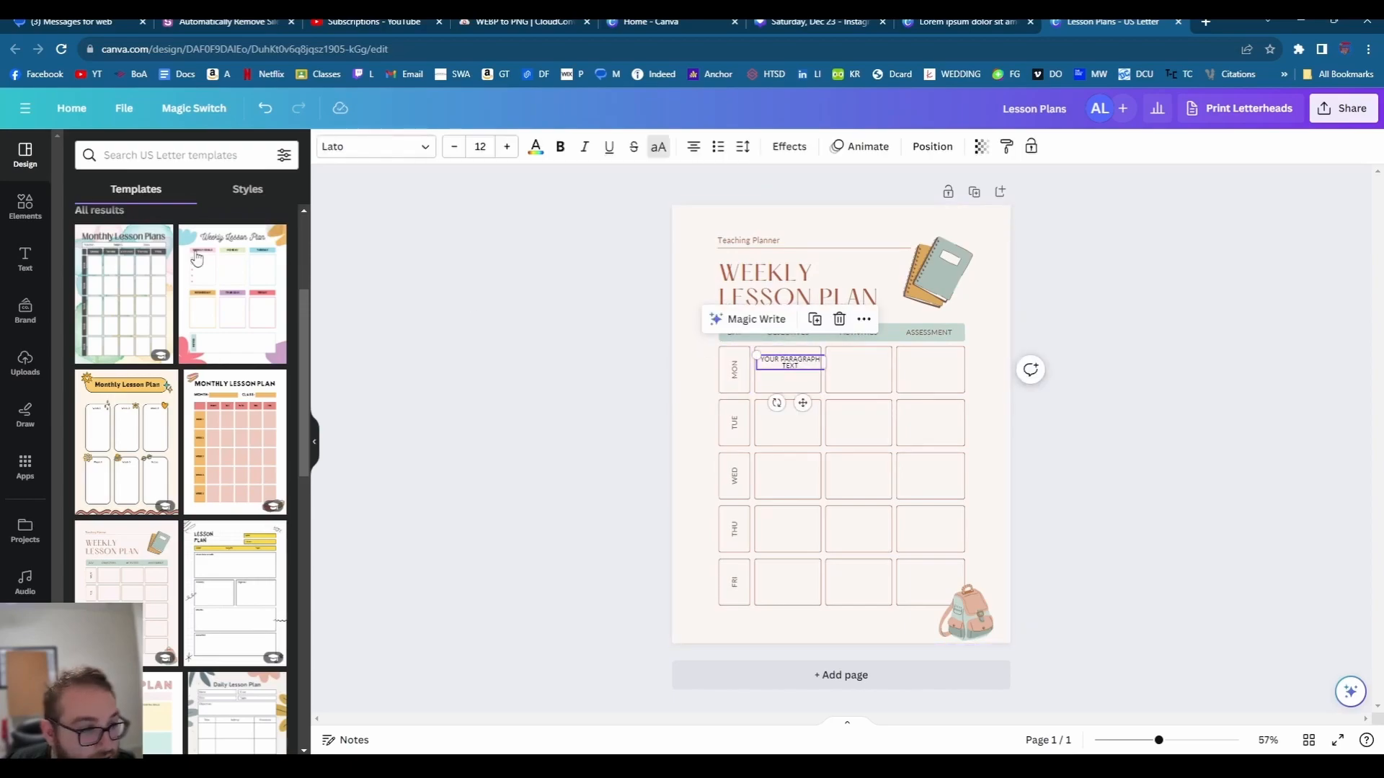
scroll(235, 432, down, 2)
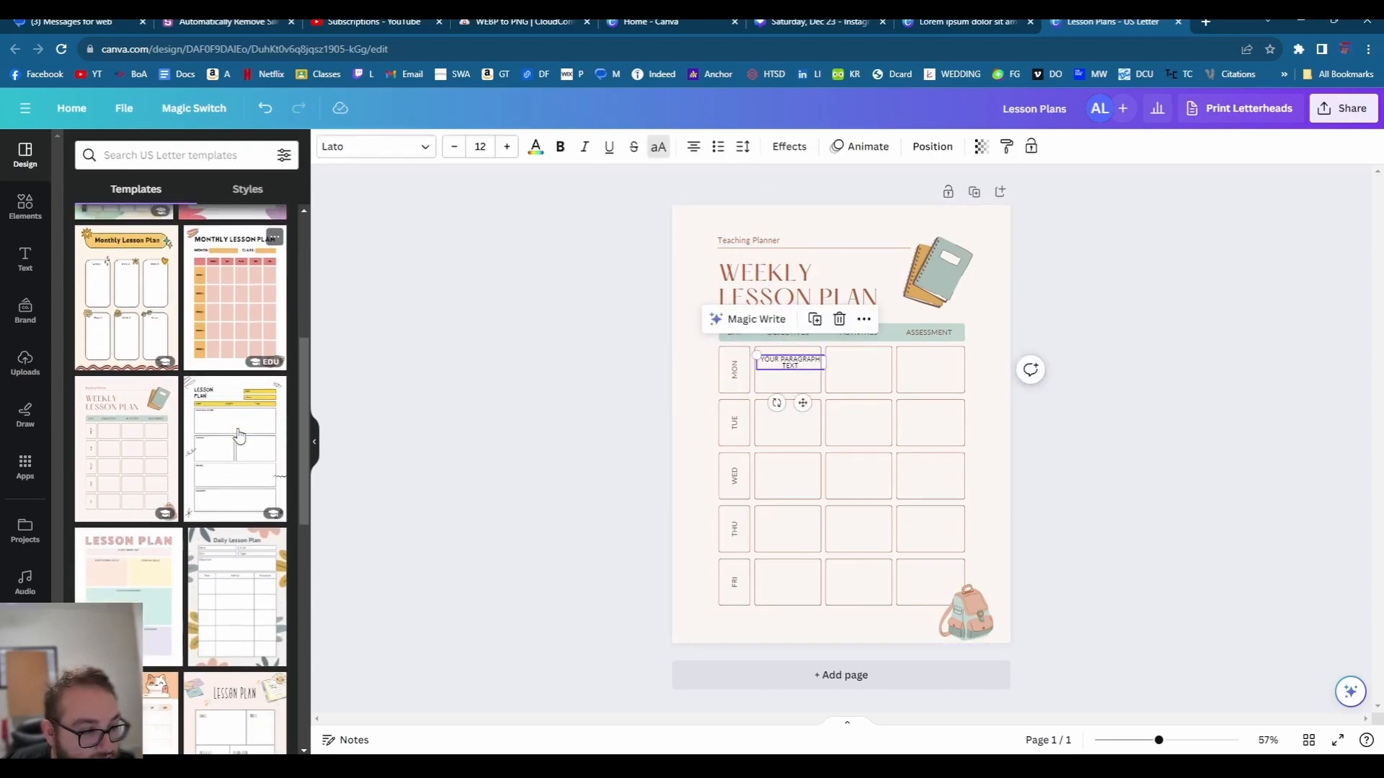
click(180, 155)
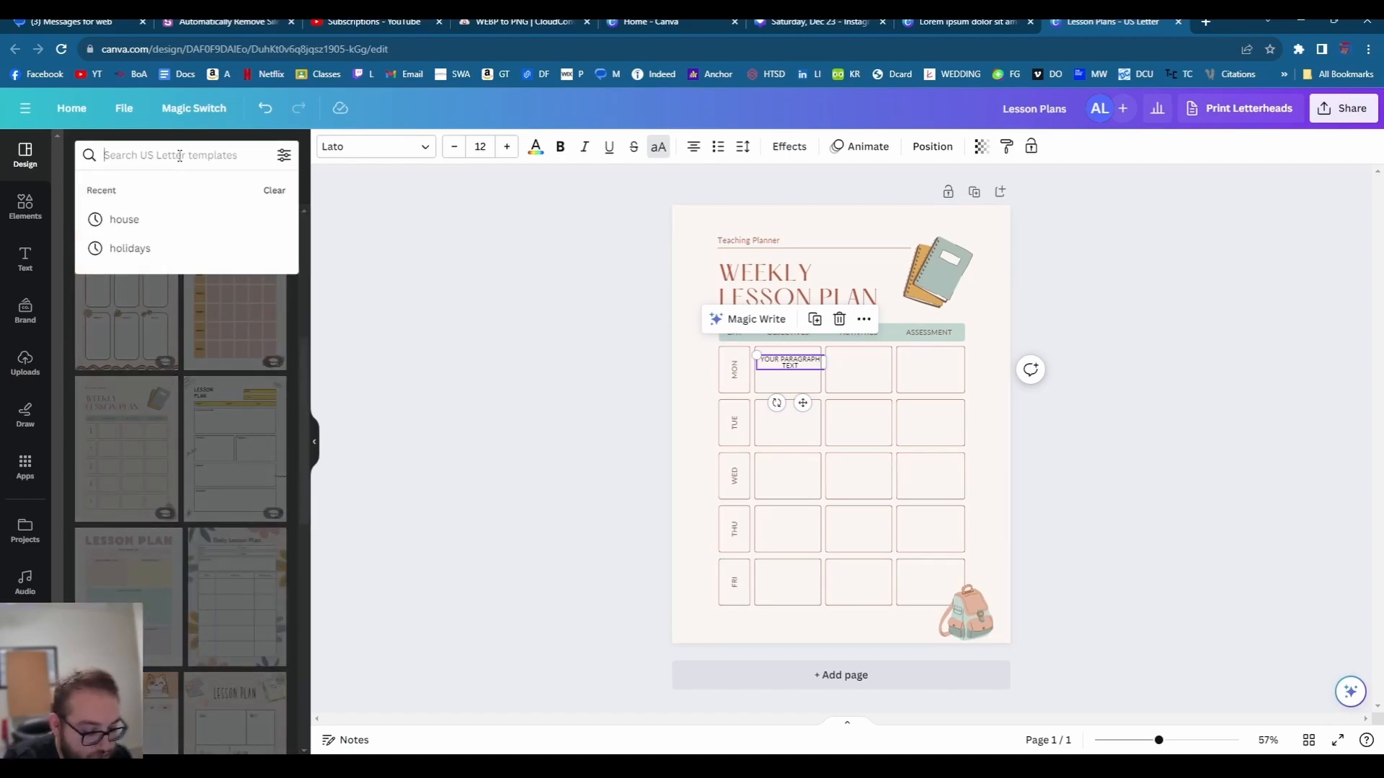
text(math less)
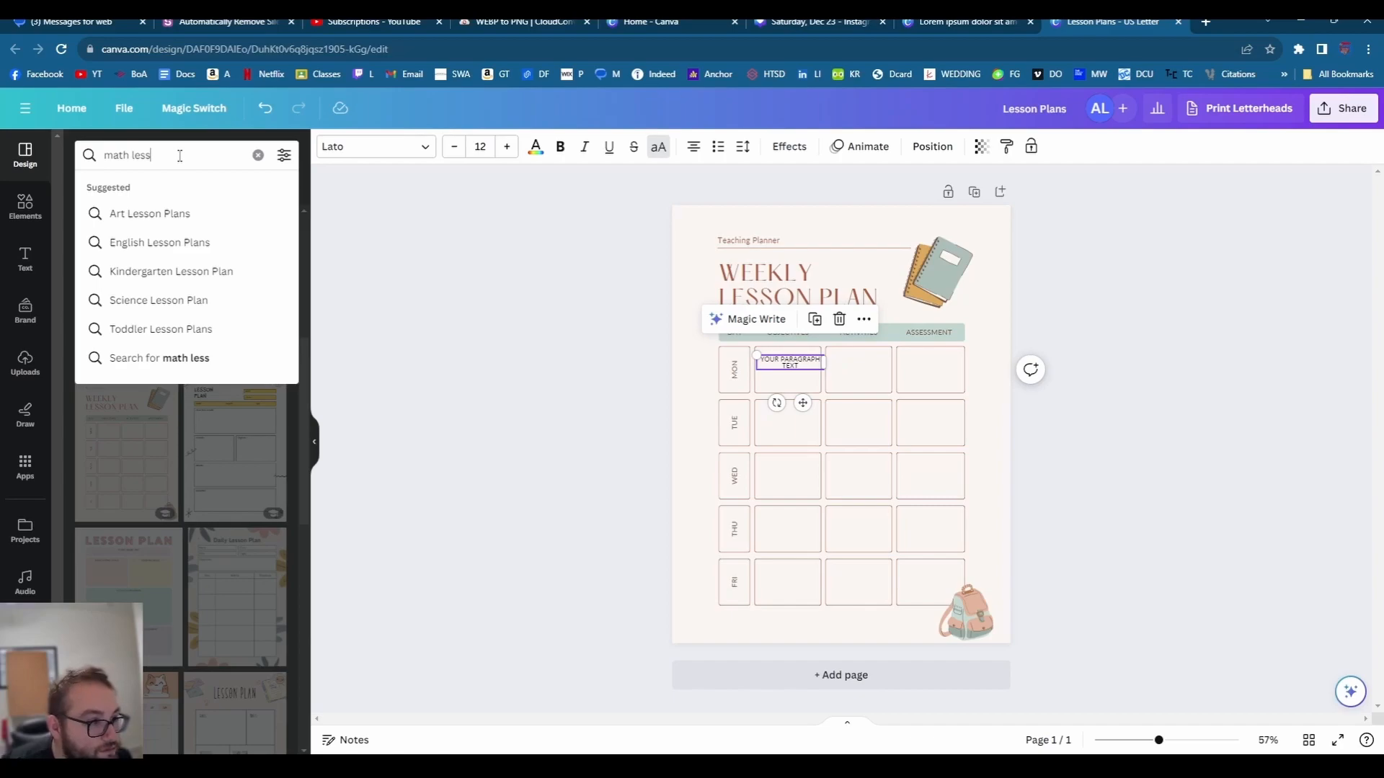
text(on)
key(Return)
- Replace the current page with the Yellow and Gray Numeracy template's September page
click(153, 287)
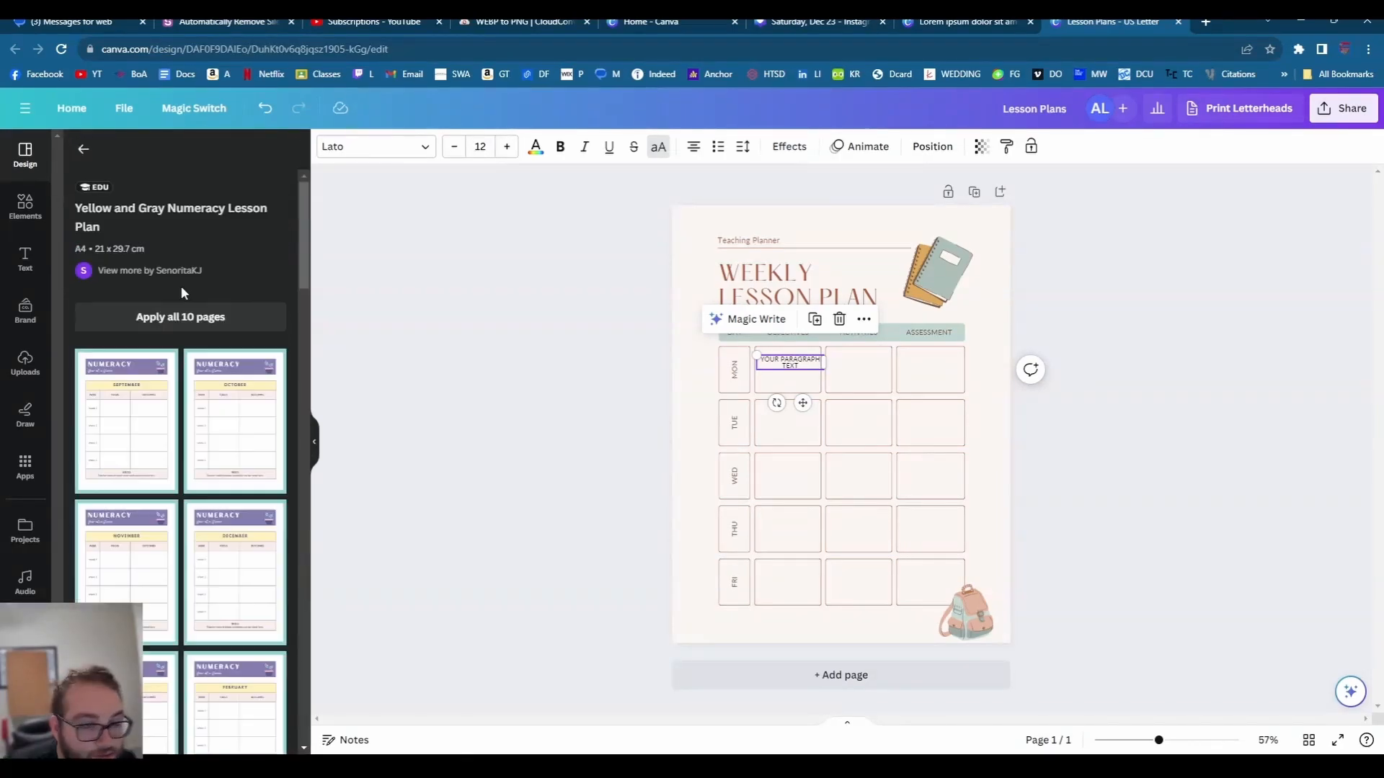
click(126, 417)
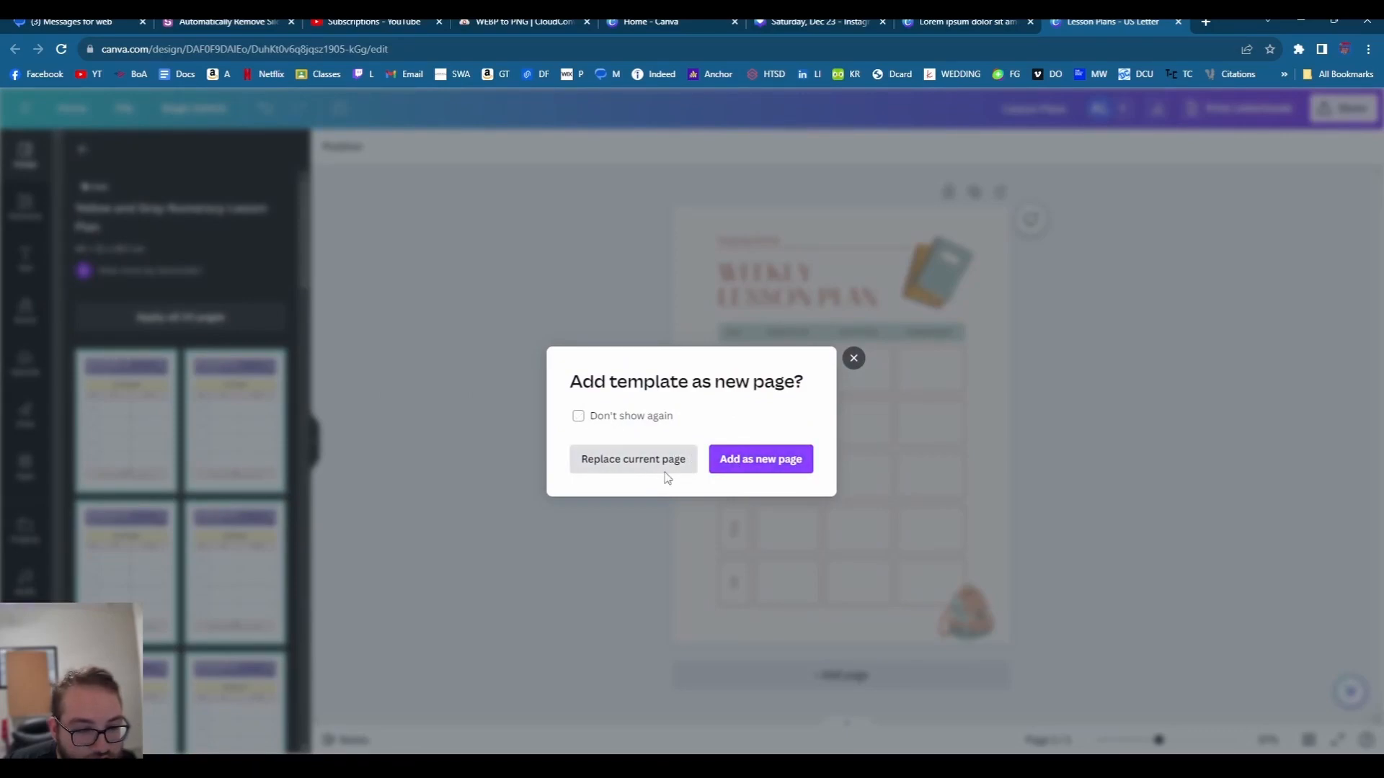
click(660, 468)
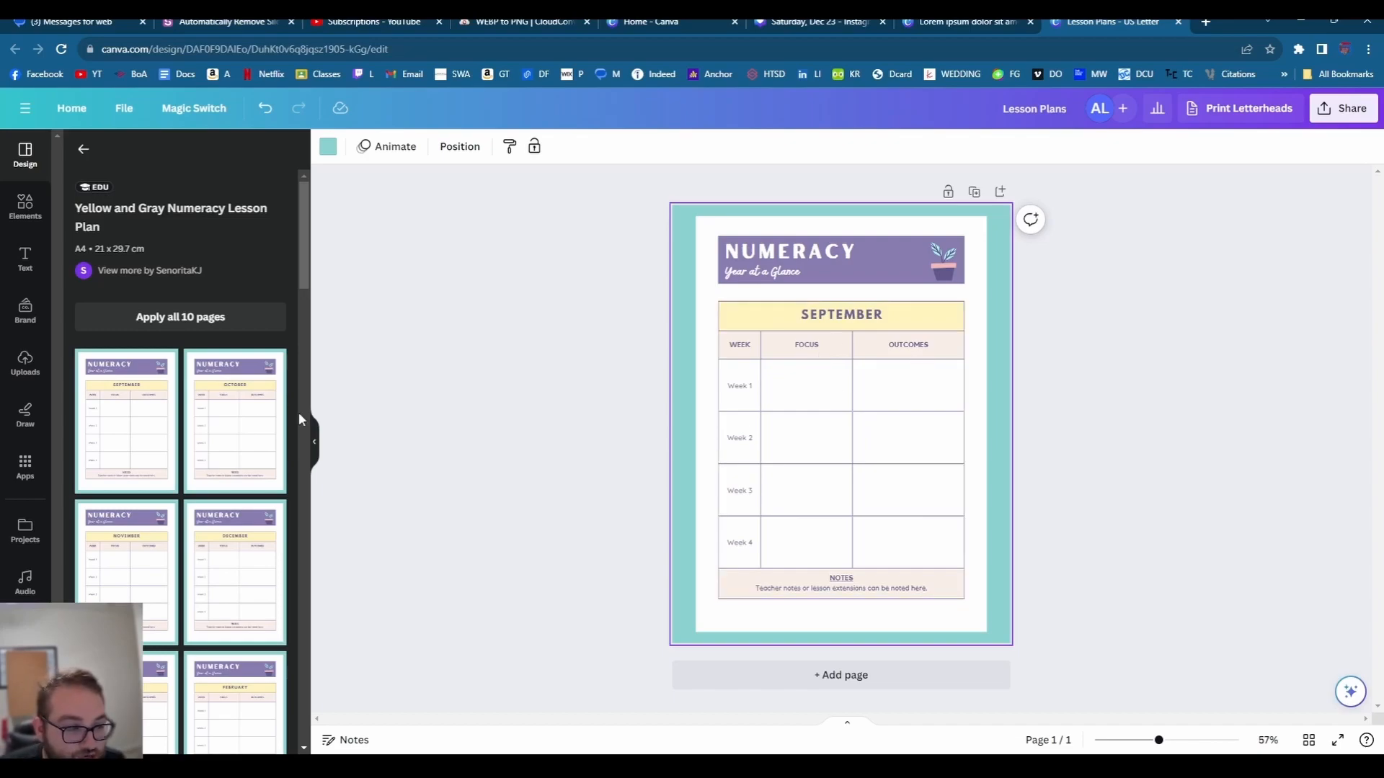
- Apply the Grey and Pink Handdrawn Monthly Lesson Plan page, then return to math lesson results
scroll(136, 458, down, 5)
scroll(214, 442, down, 6)
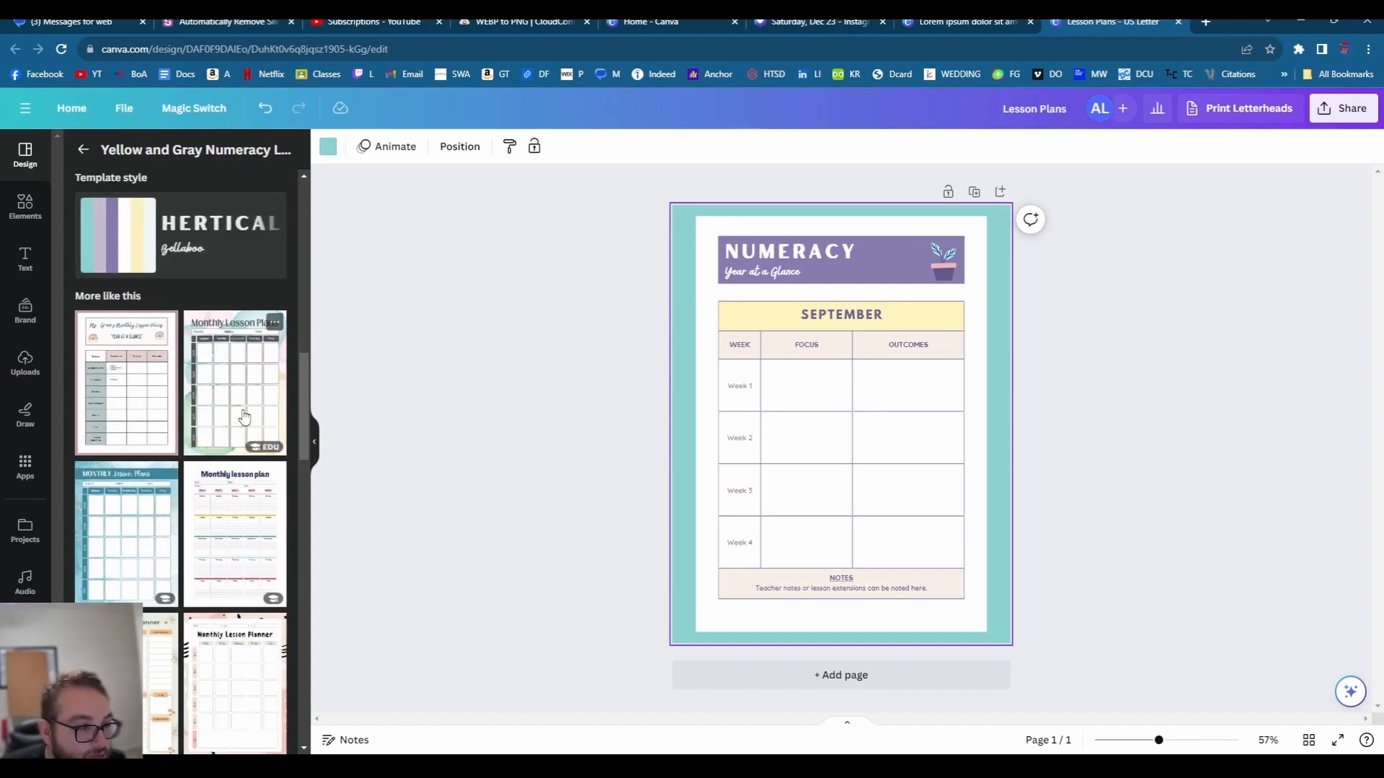
click(133, 407)
click(137, 408)
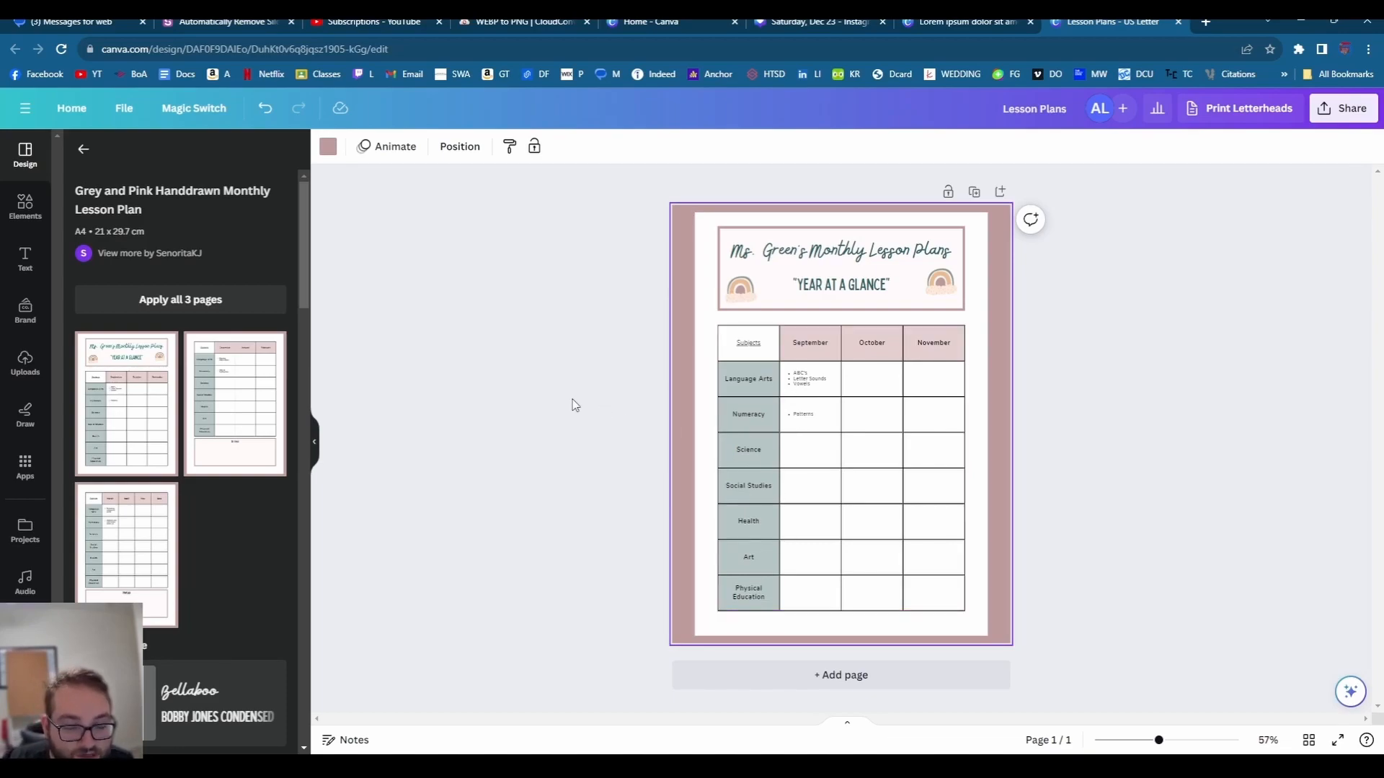
click(611, 409)
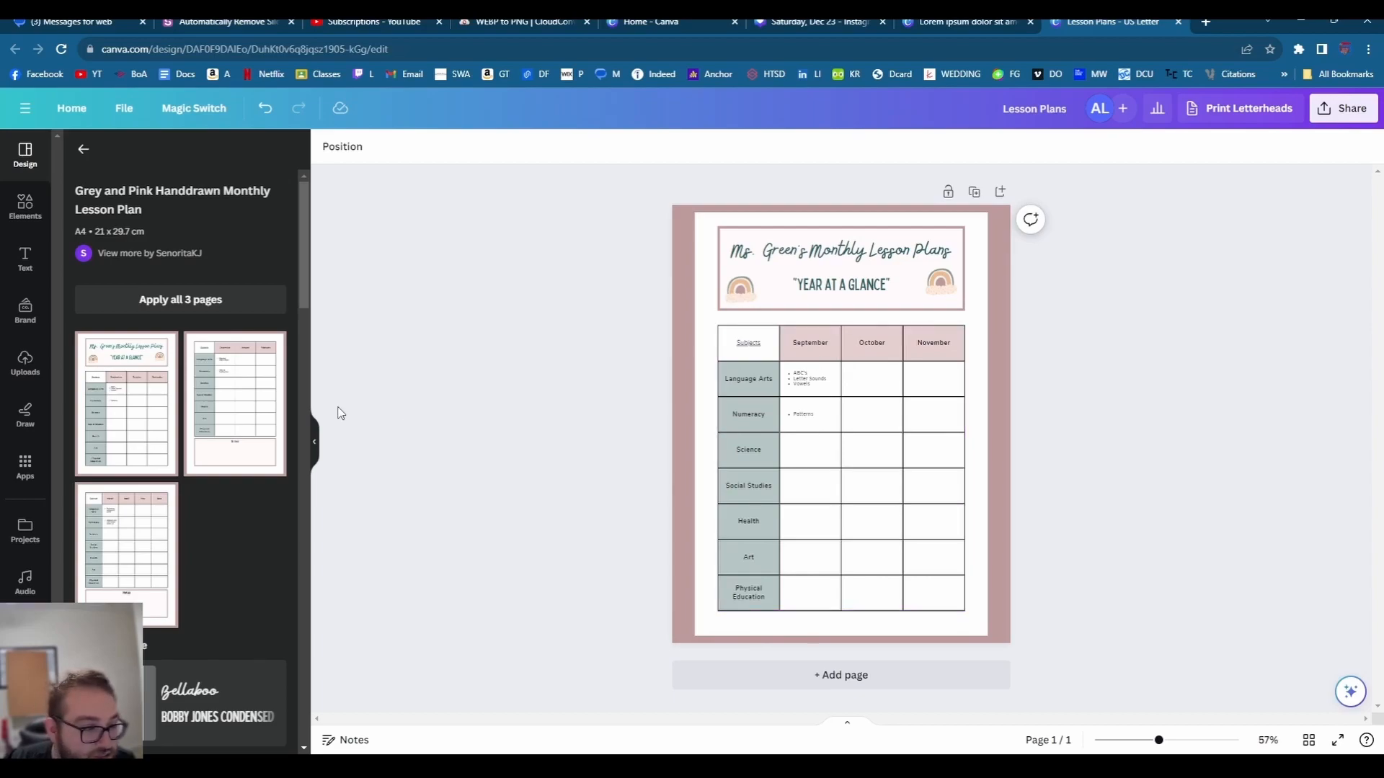
click(83, 149)
- Search the templates for 'schedule' and try the Weekly Lesson Plan template on the page
click(26, 205)
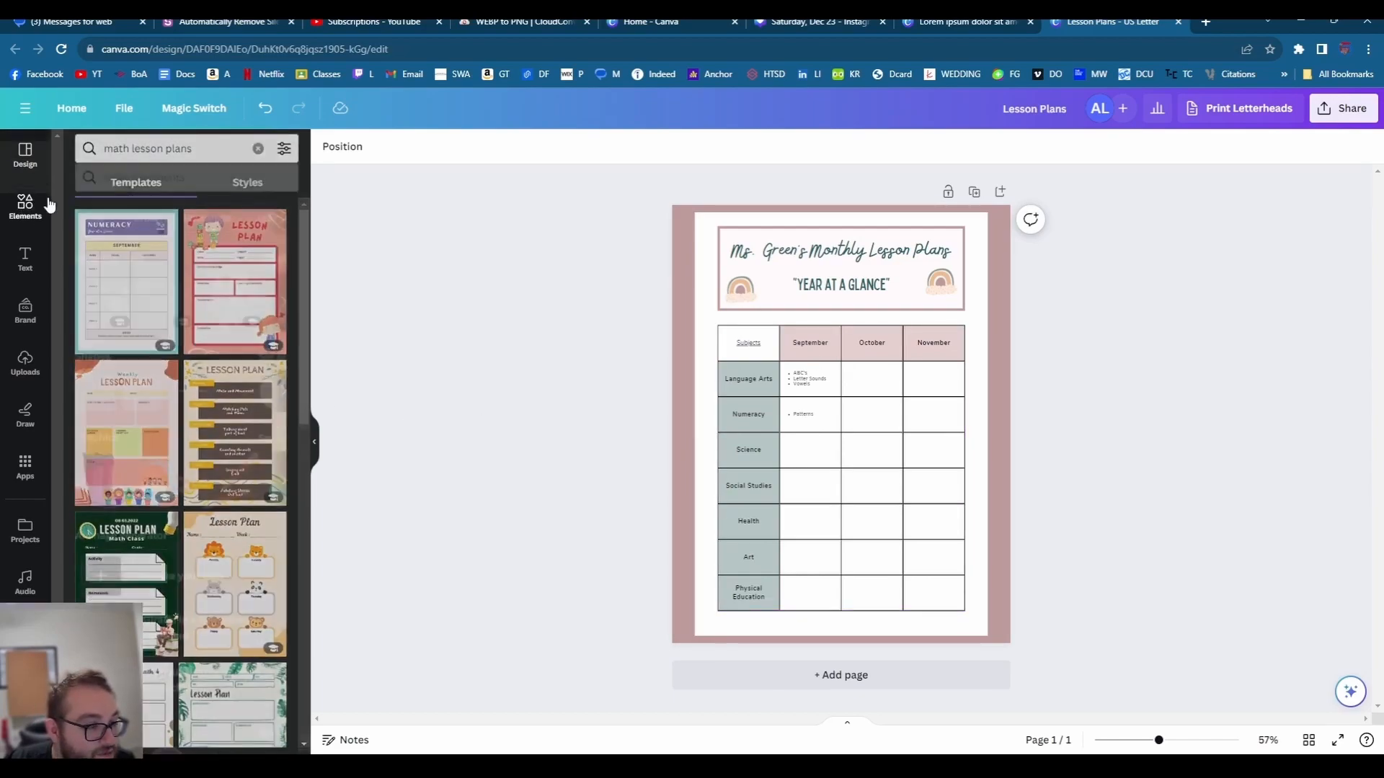
click(25, 153)
click(139, 159)
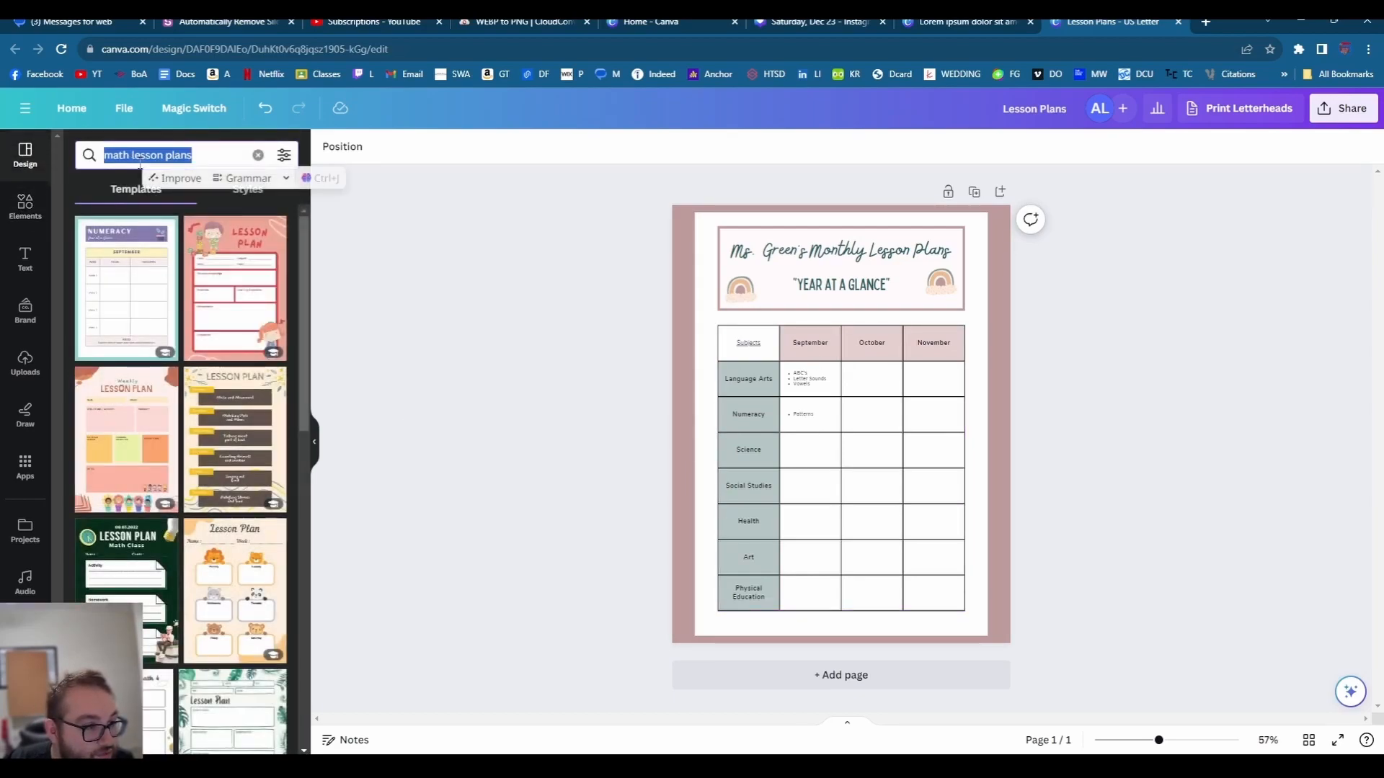
text(sch)
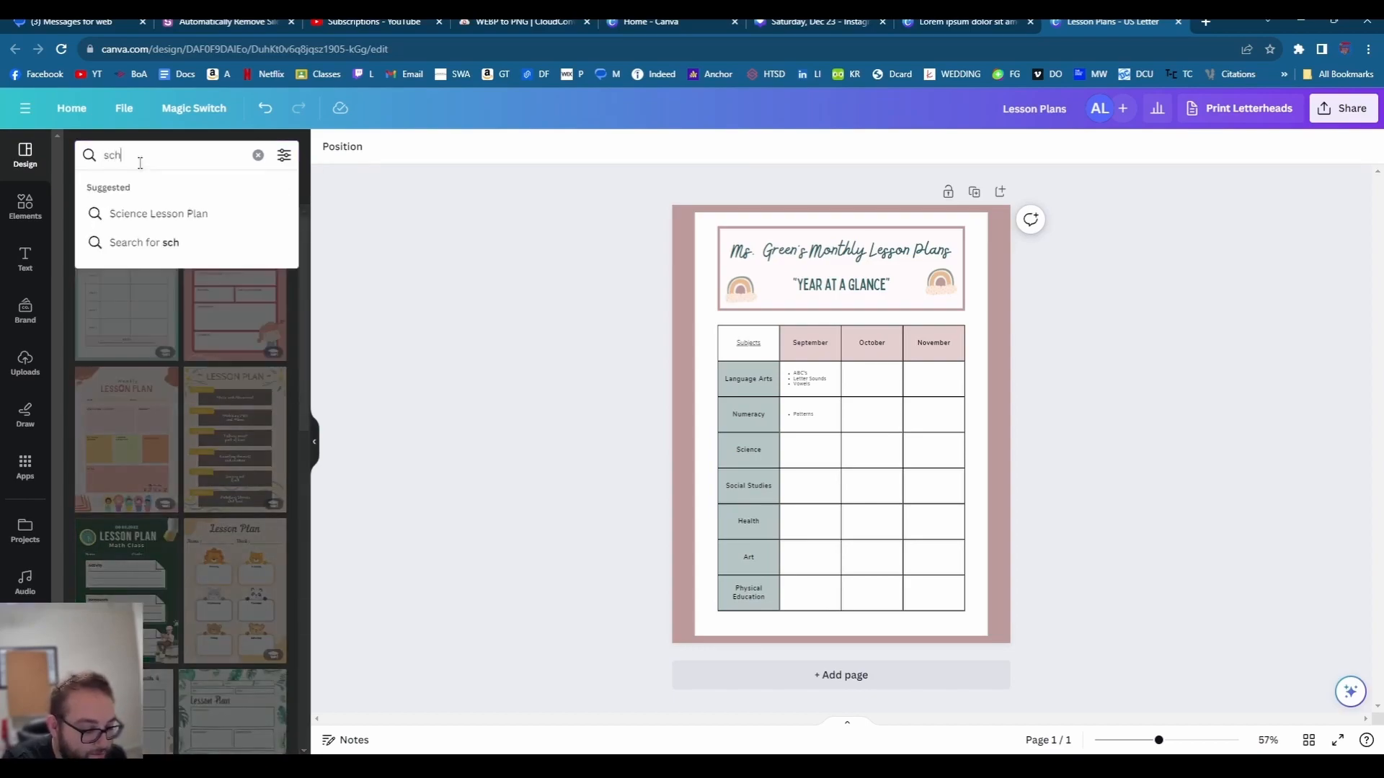
text(edule)
key(Return)
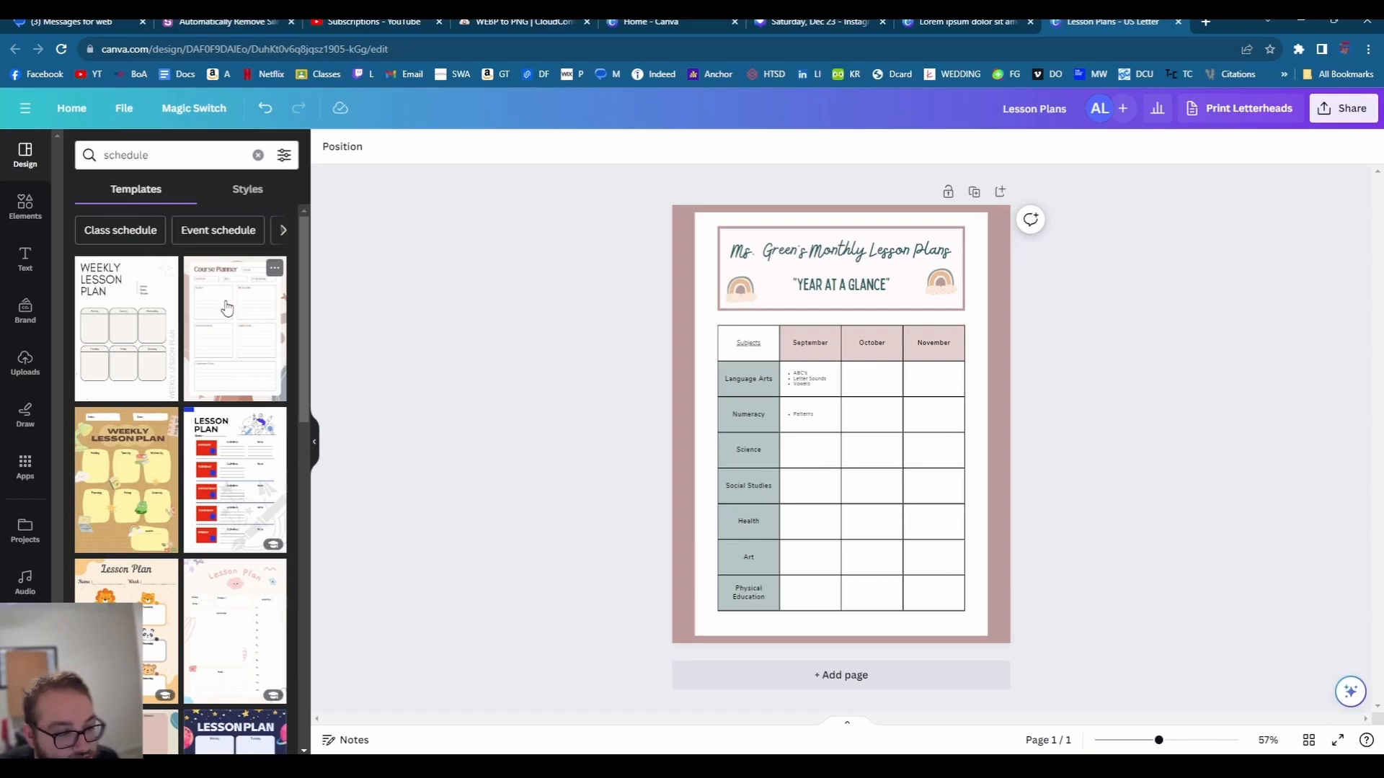
click(121, 468)
- Narrow the search to 'class schedule' and apply the Yellow Comic Playful Lesson Plan template
click(239, 154)
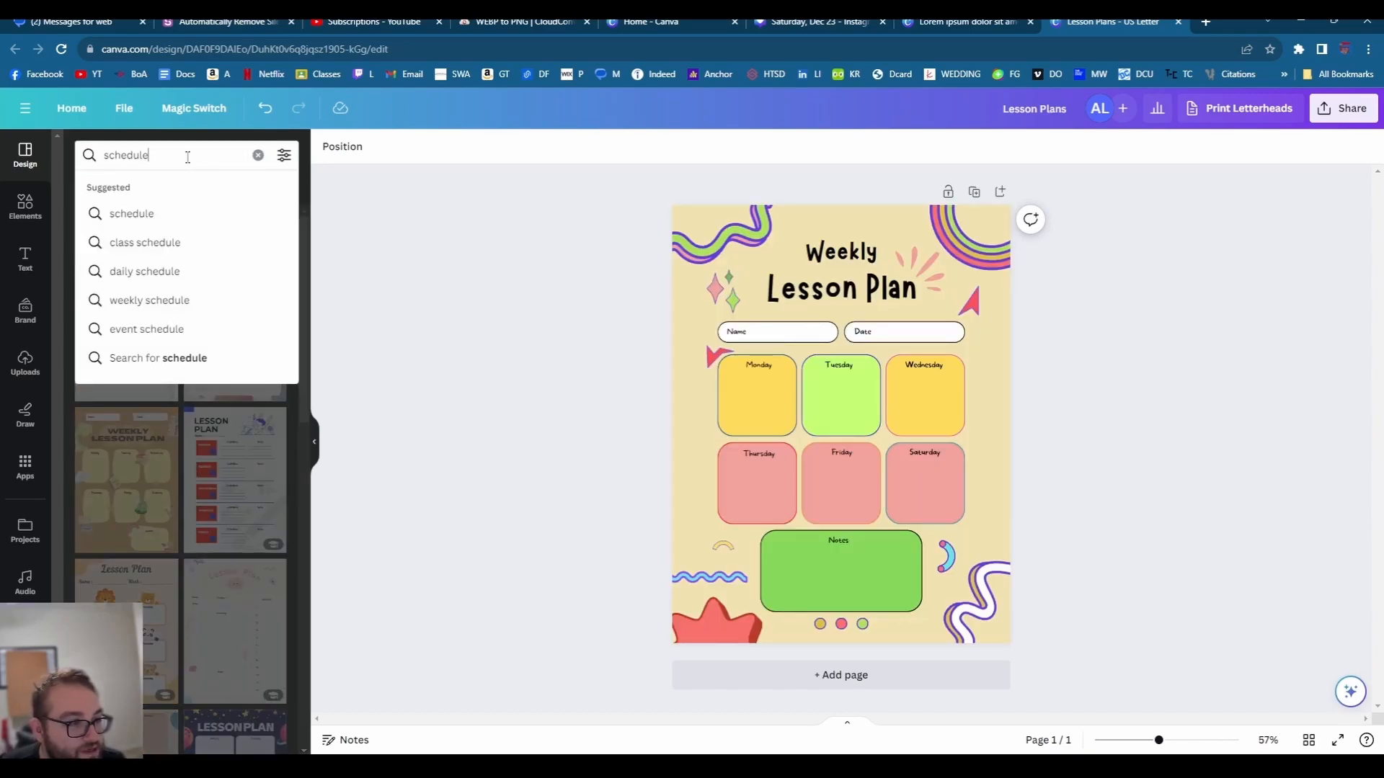
click(144, 240)
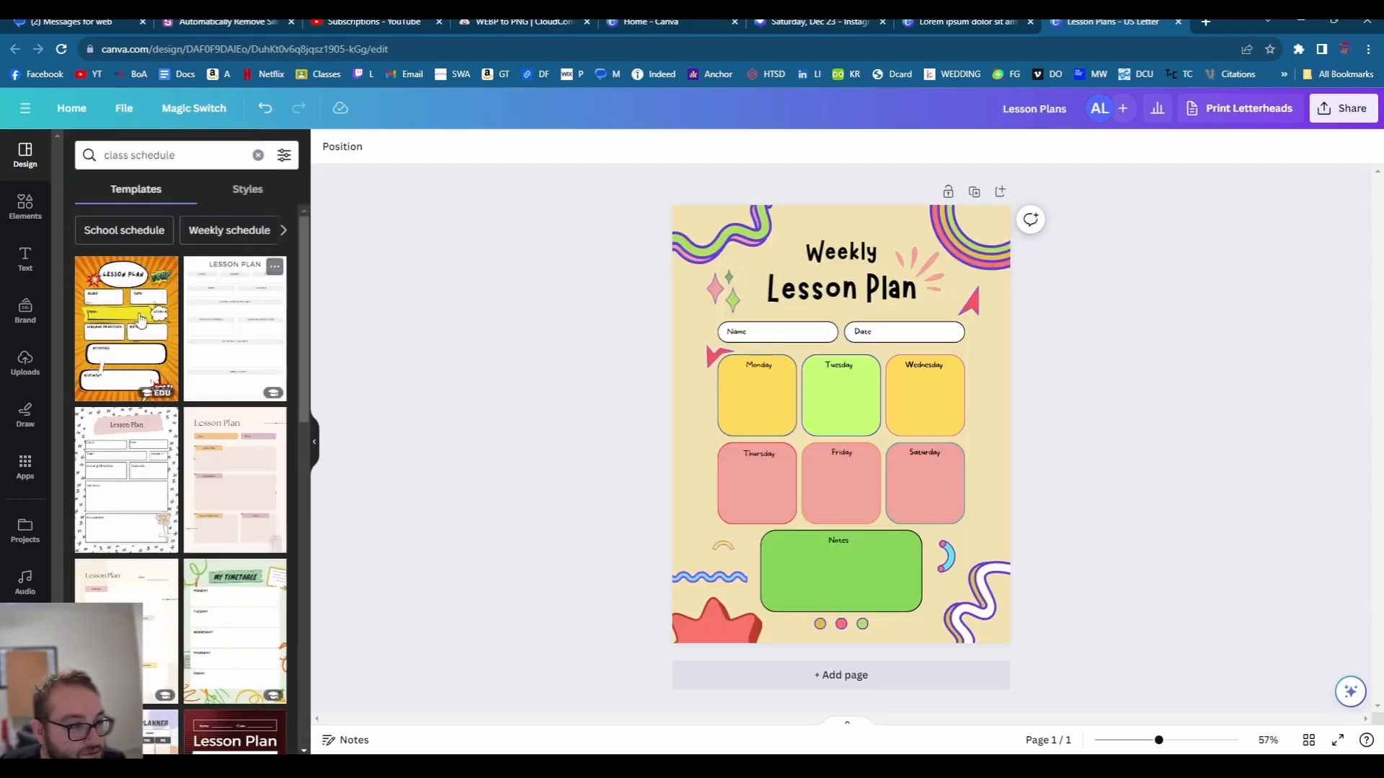
click(164, 268)
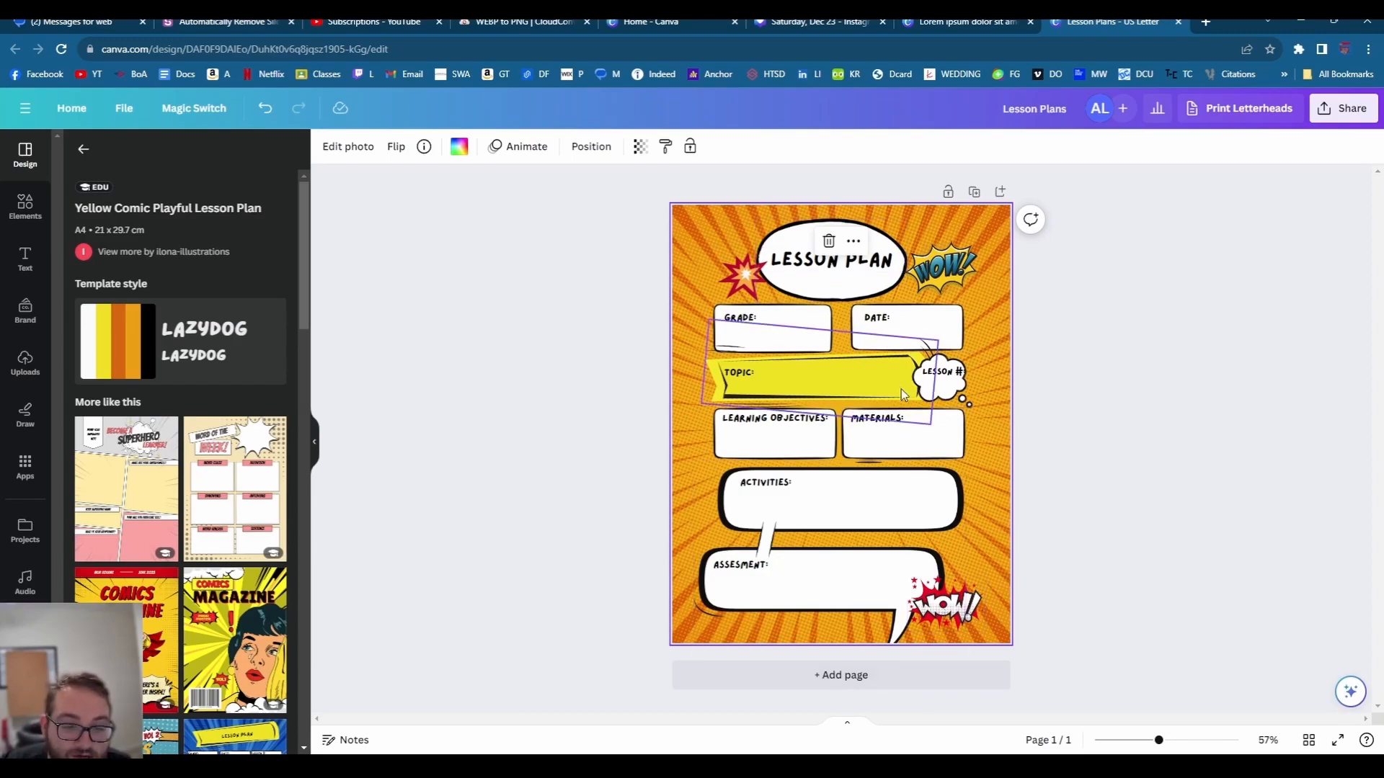
- Inspect the Learning Objectives box and the speech-bubble image, leaving the image uncropped
click(1118, 333)
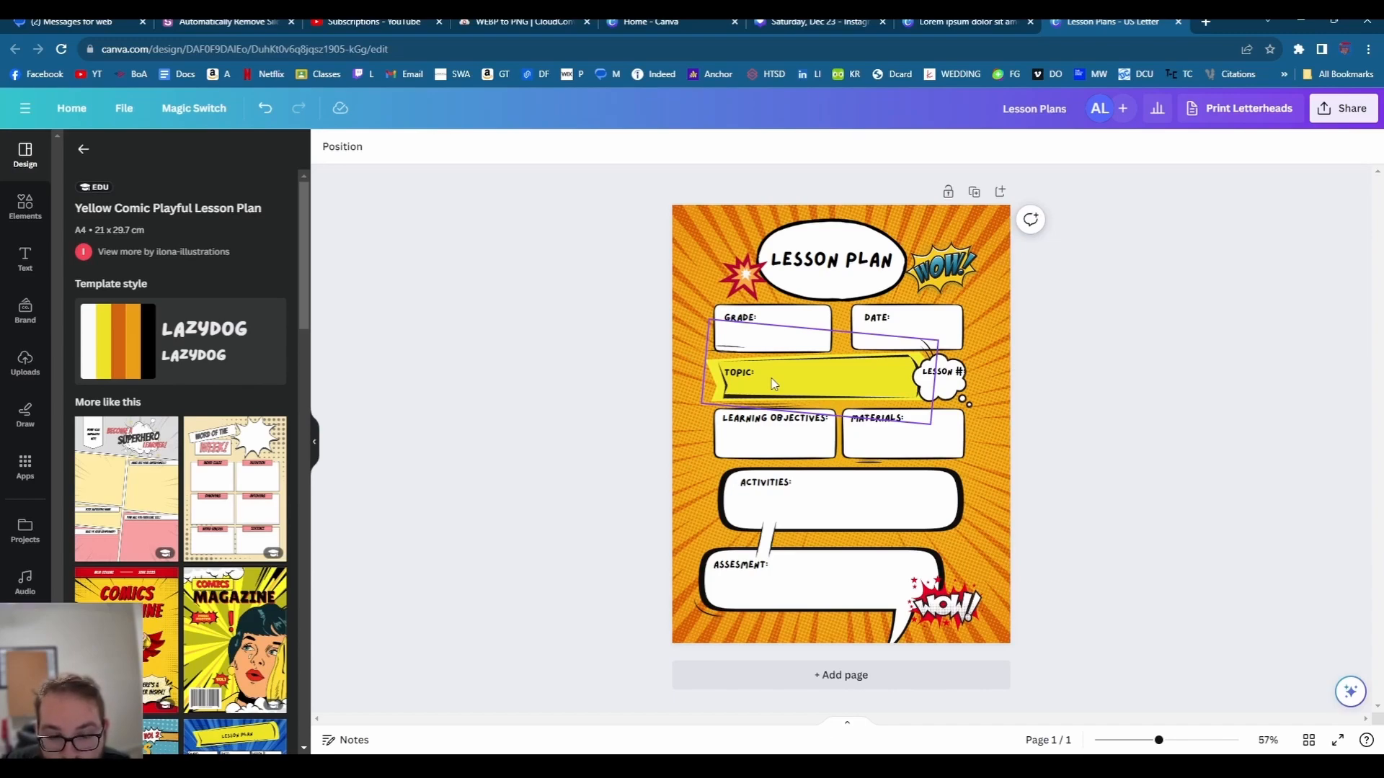
click(768, 436)
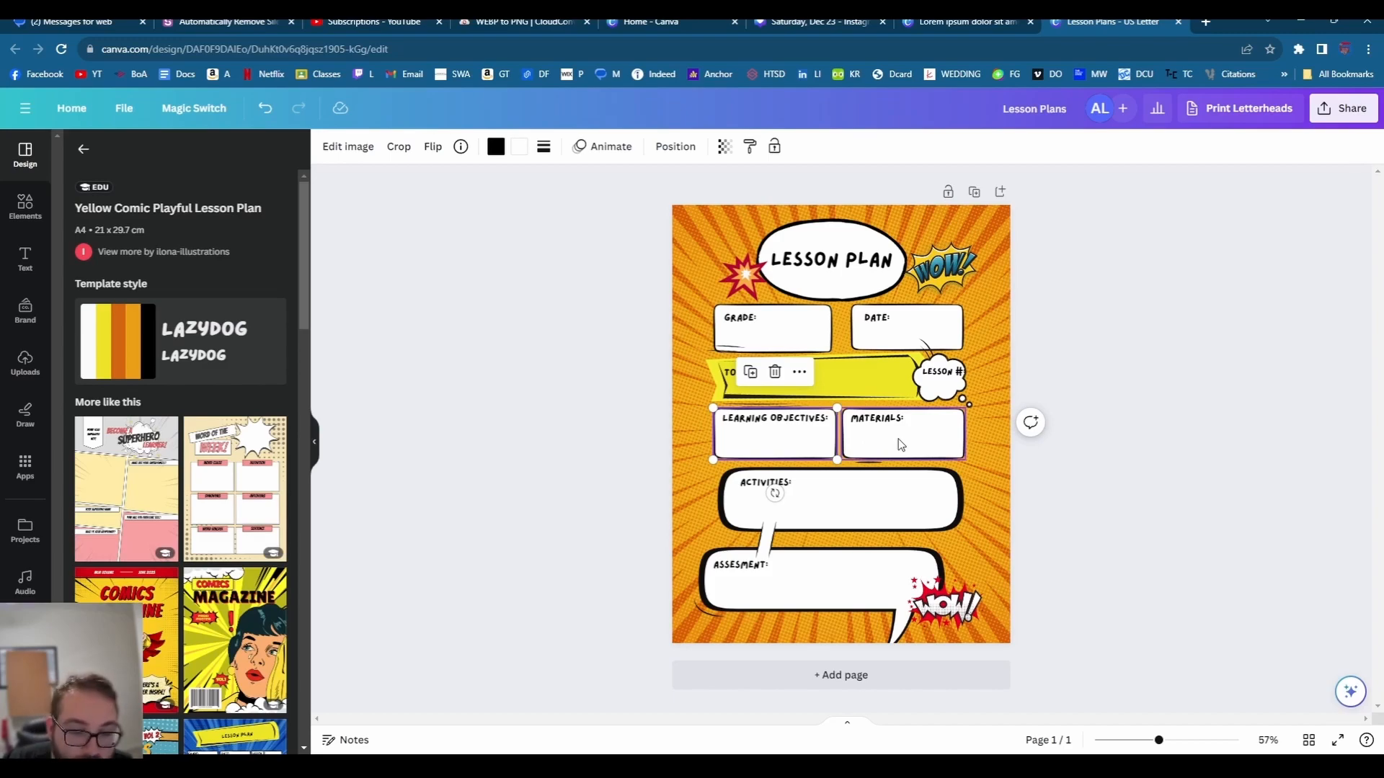
click(810, 514)
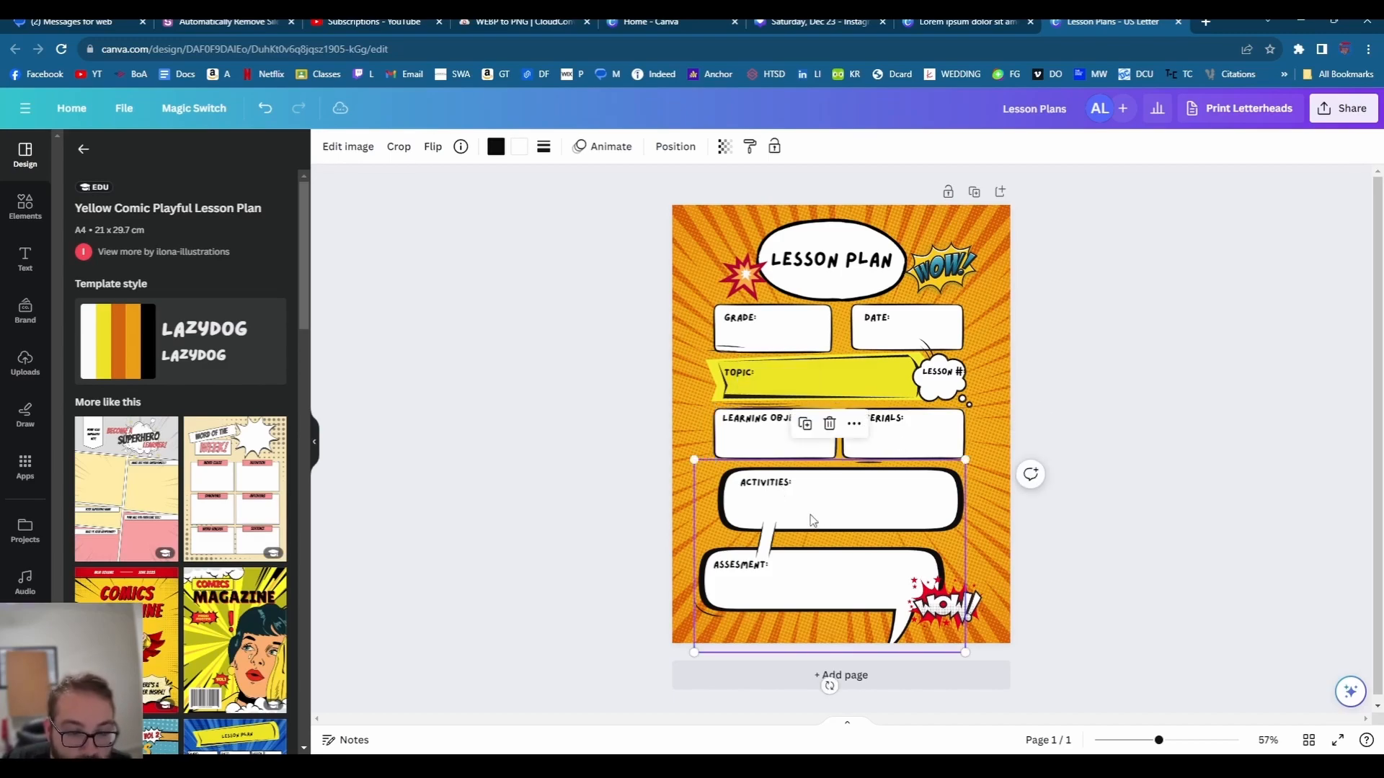
double_click(810, 514)
click(1169, 453)
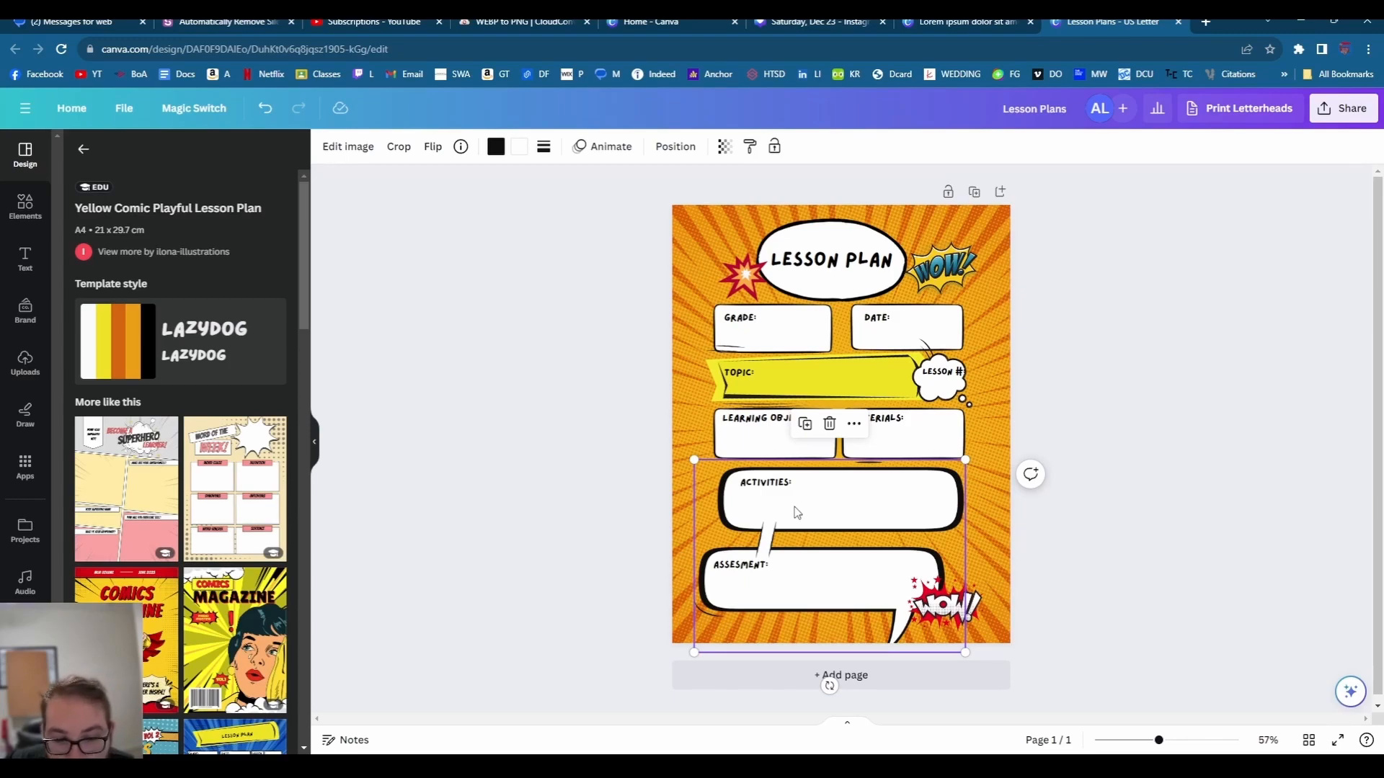
- Add the missing S so the heading reads 'ASSESSMENT:', then deselect everything
click(745, 570)
double_click(745, 569)
click(743, 567)
text(S)
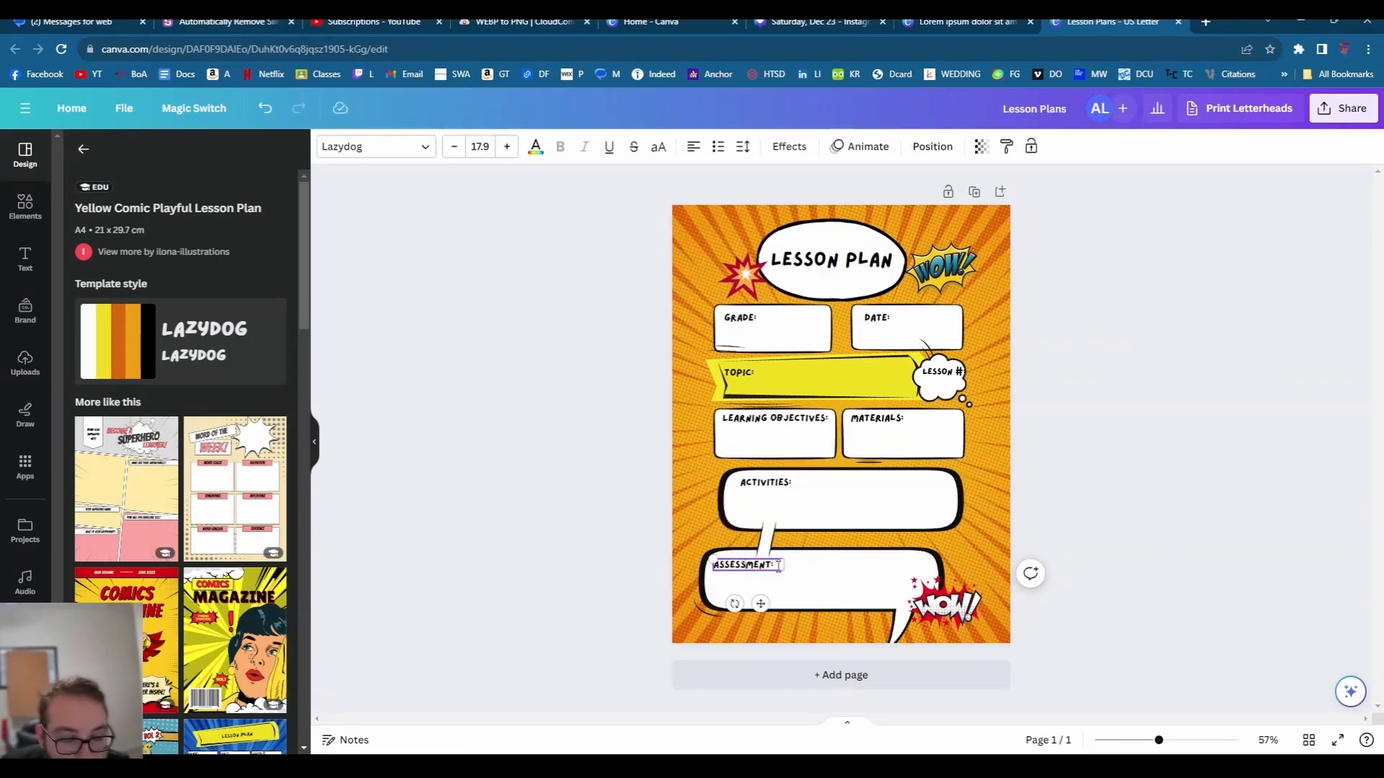
click(817, 566)
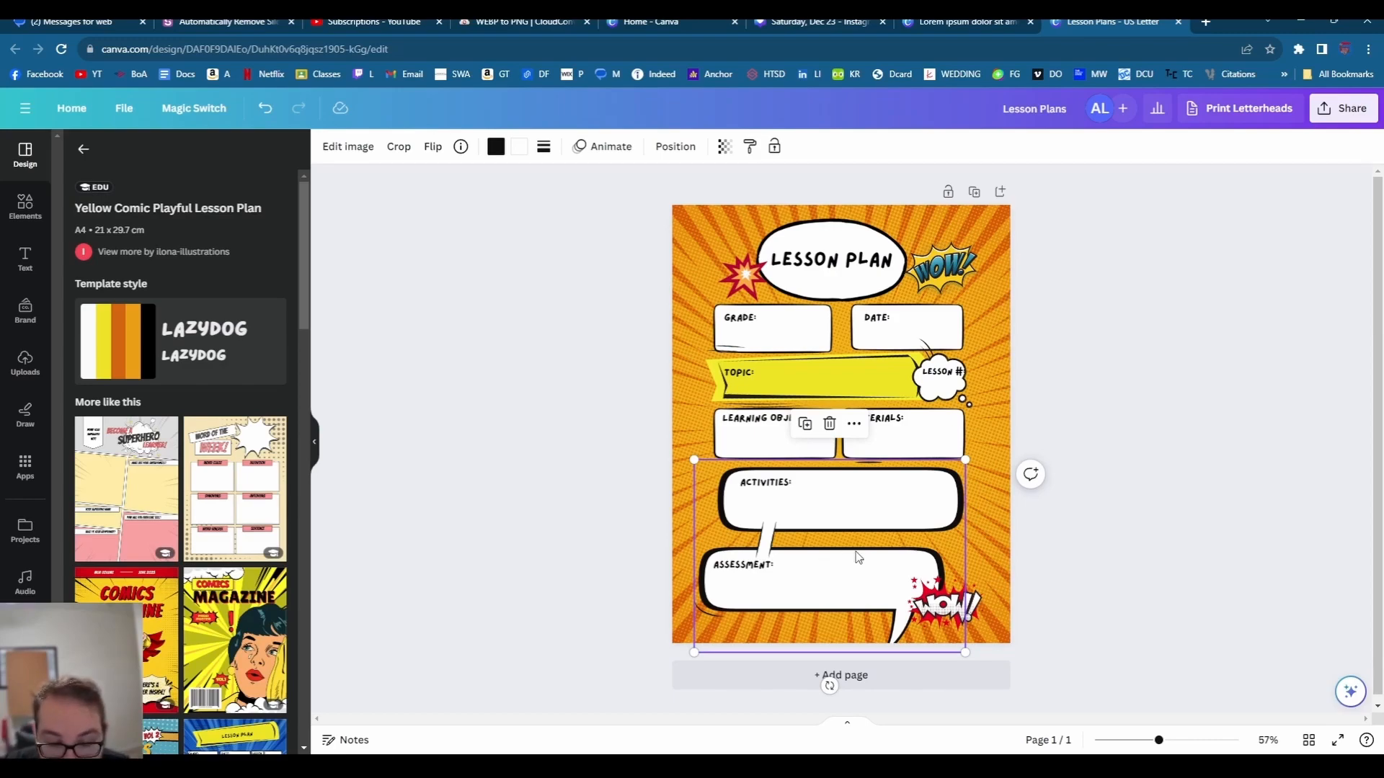
click(987, 553)
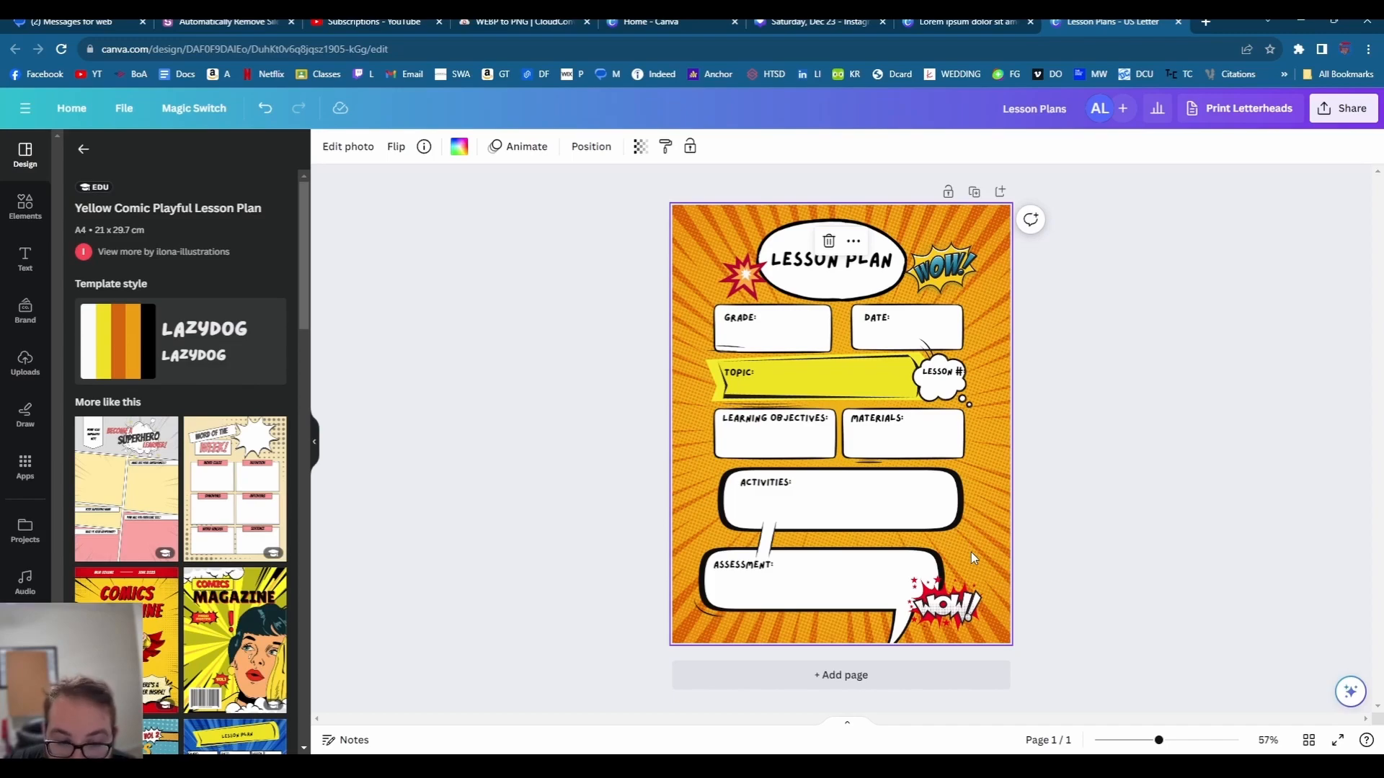
click(619, 420)
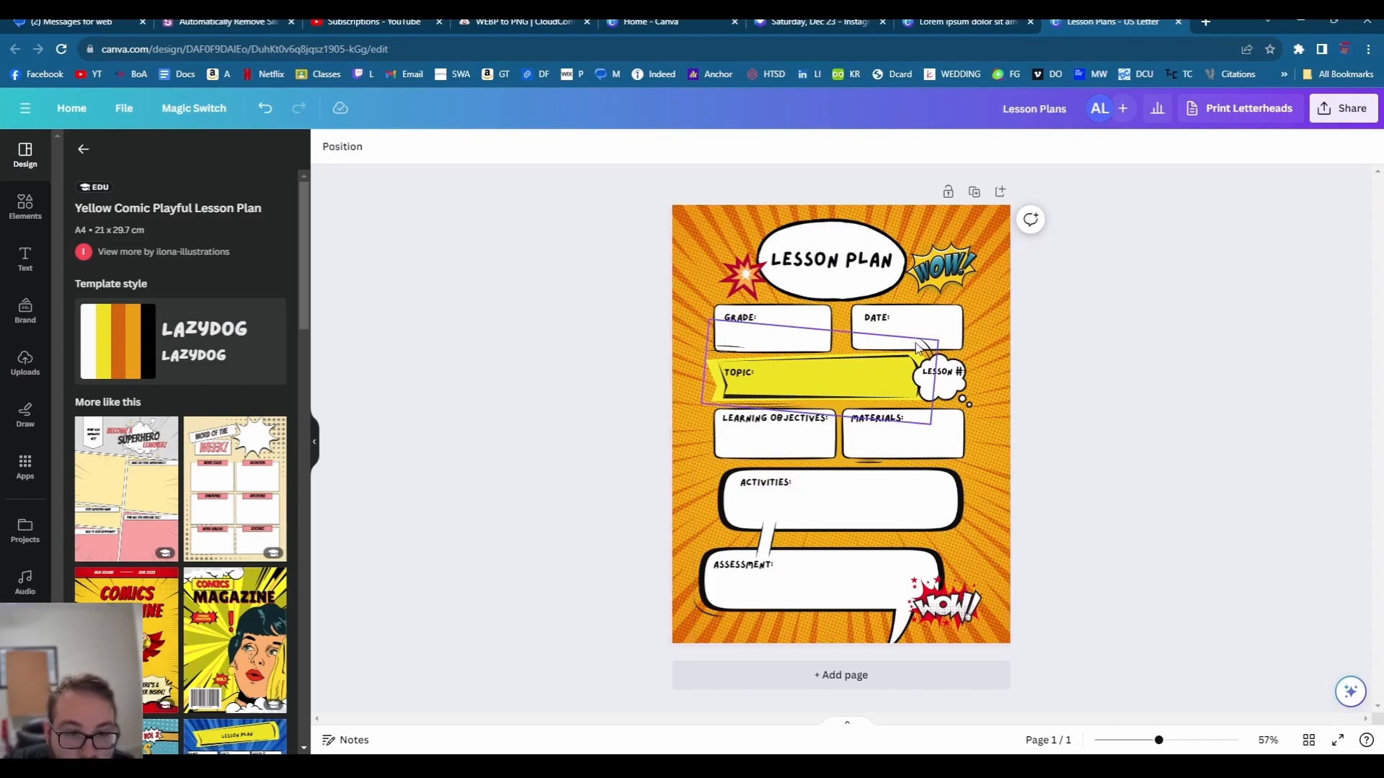
- Return to the 'class schedule' template results and scroll down toward the dark red Lesson Plan
scroll(247, 481, down, 5)
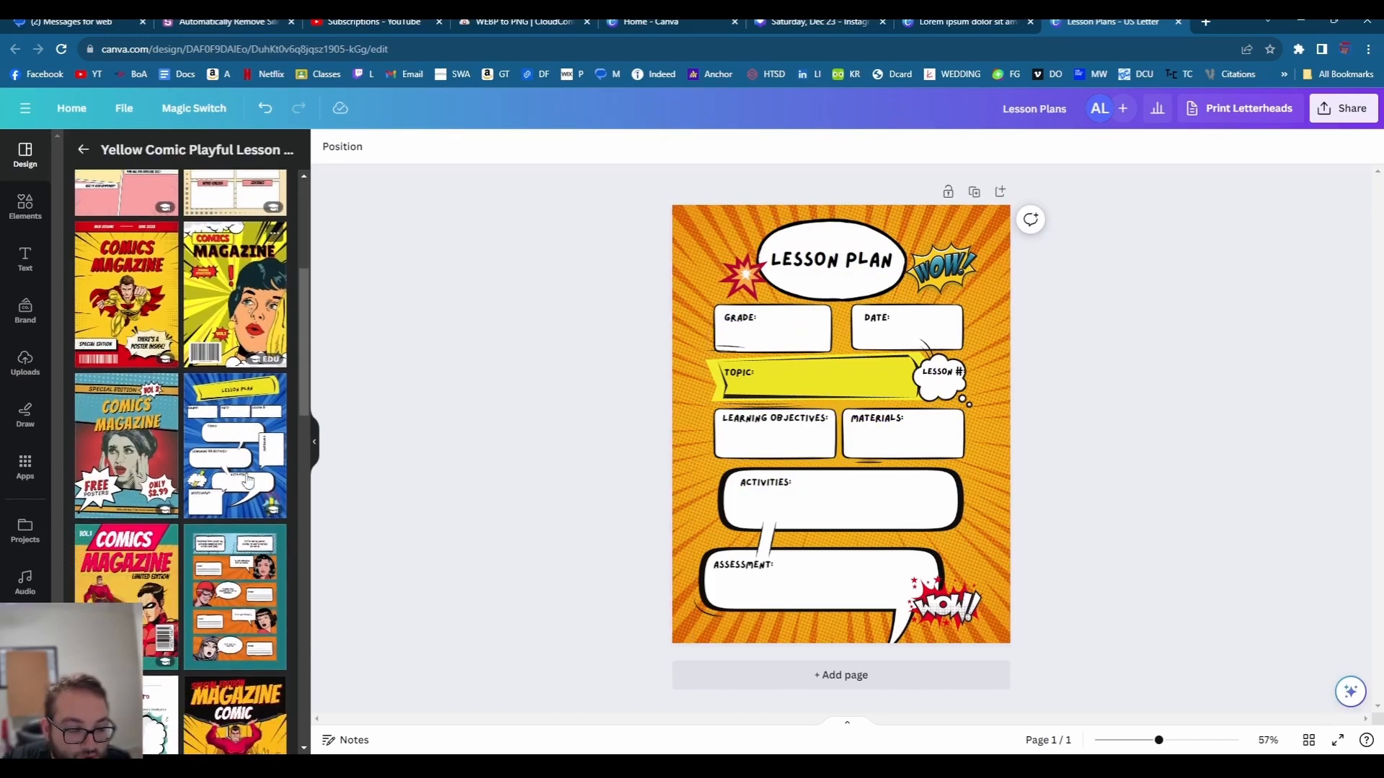
scroll(216, 278, down, 3)
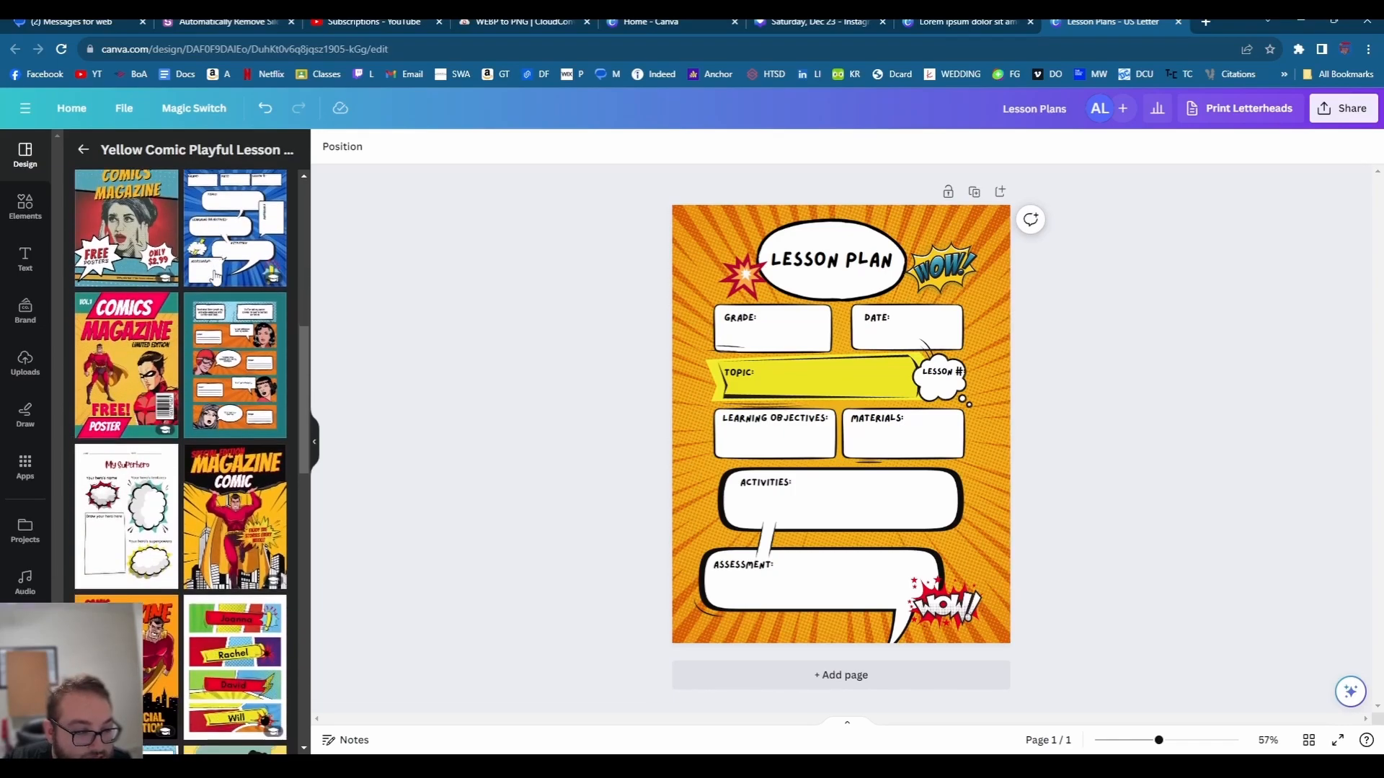
scroll(214, 276, up, 8)
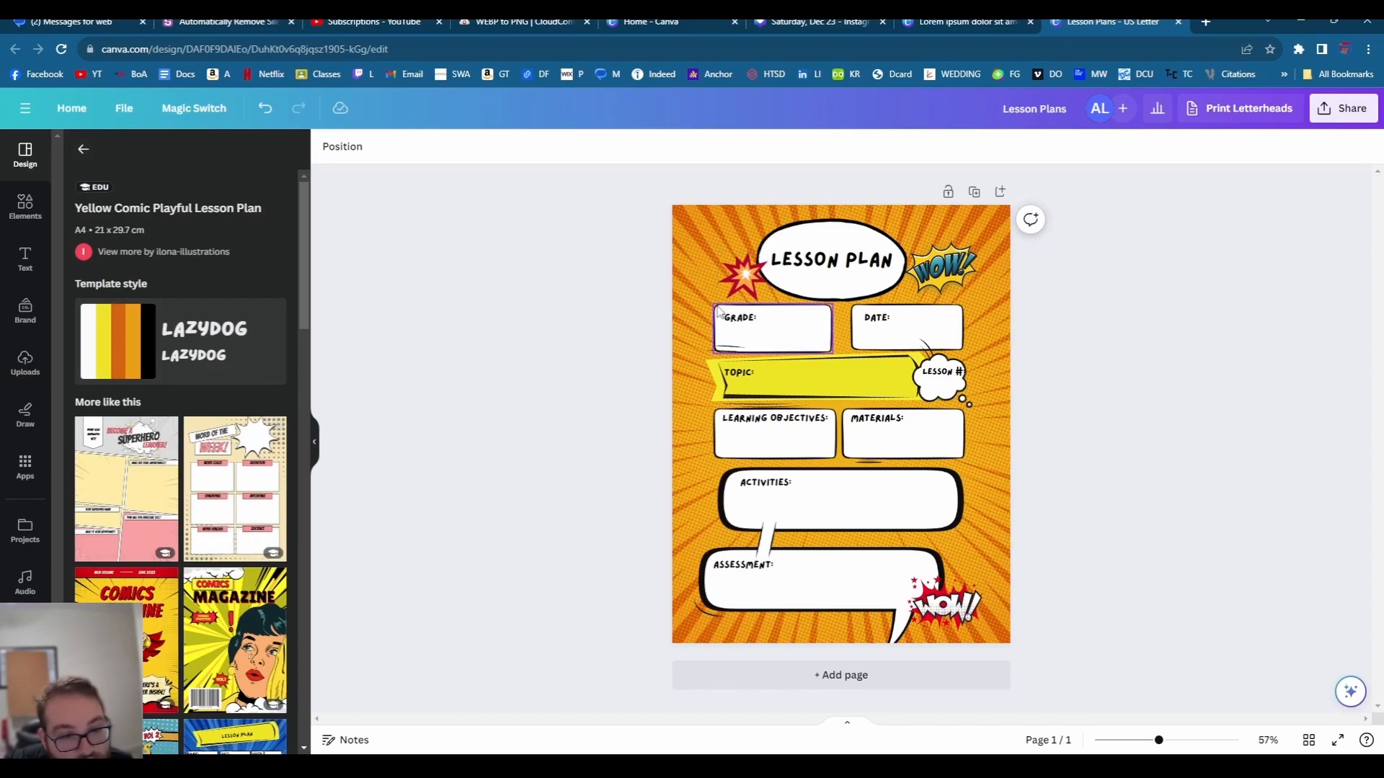
click(81, 150)
scroll(231, 479, down, 4)
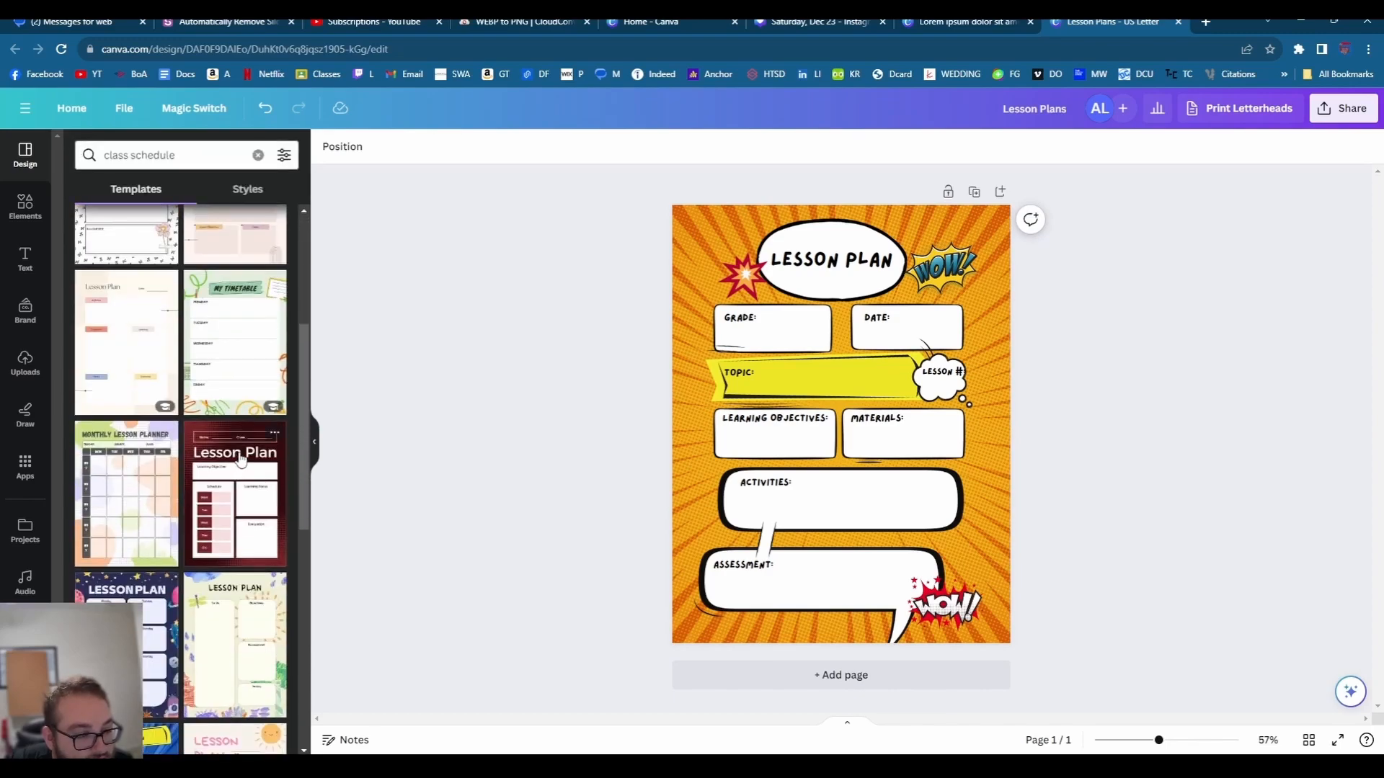
- Add a new page and apply the black-and-white doodle Teacher Planner 2024 cover to page 2
click(243, 509)
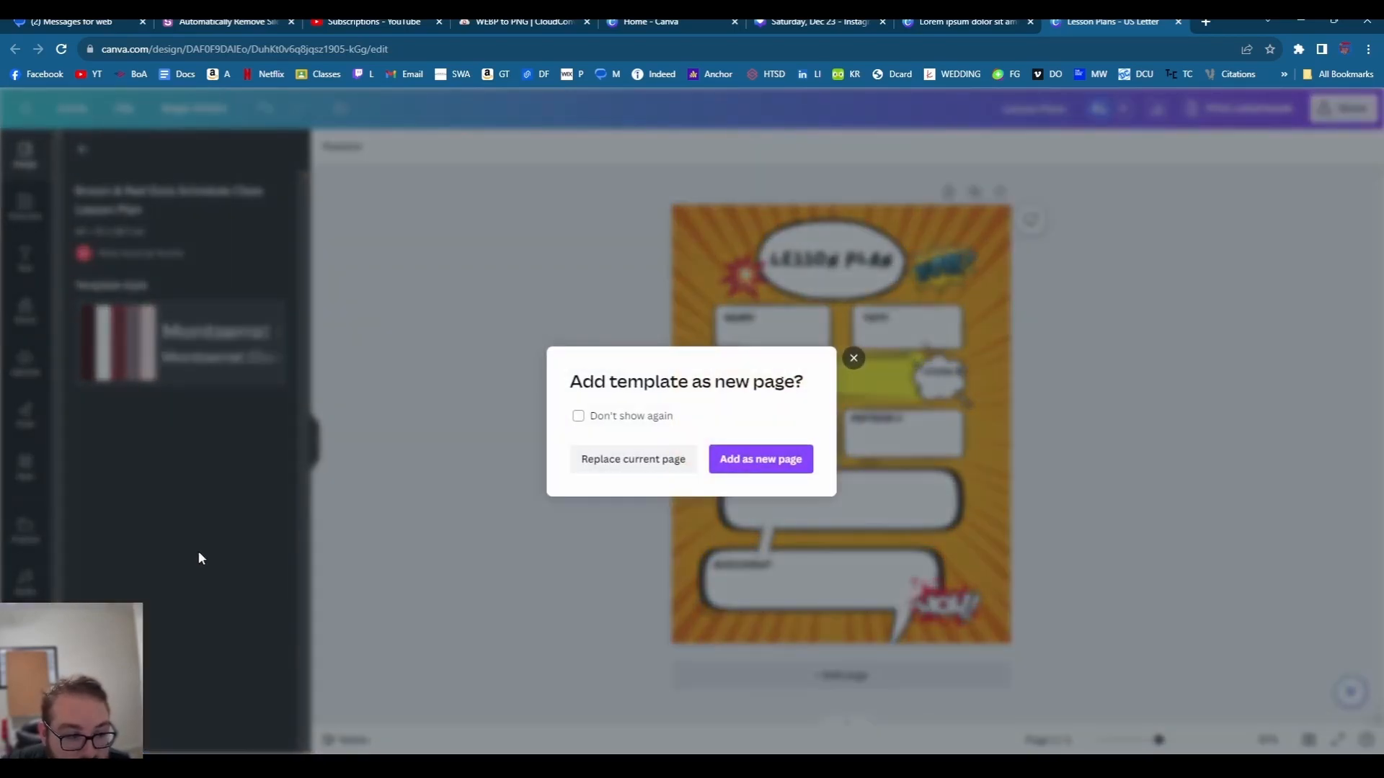
click(713, 467)
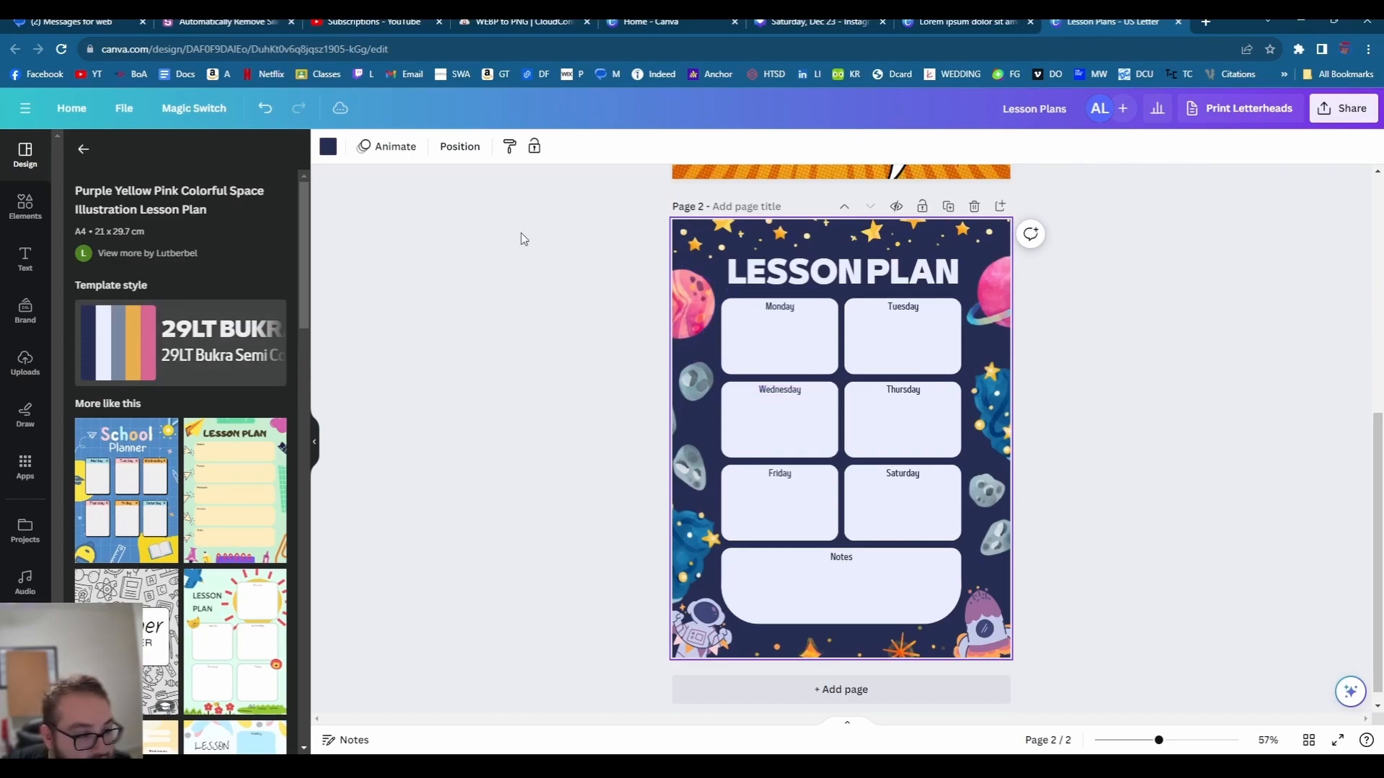
scroll(184, 424, down, 3)
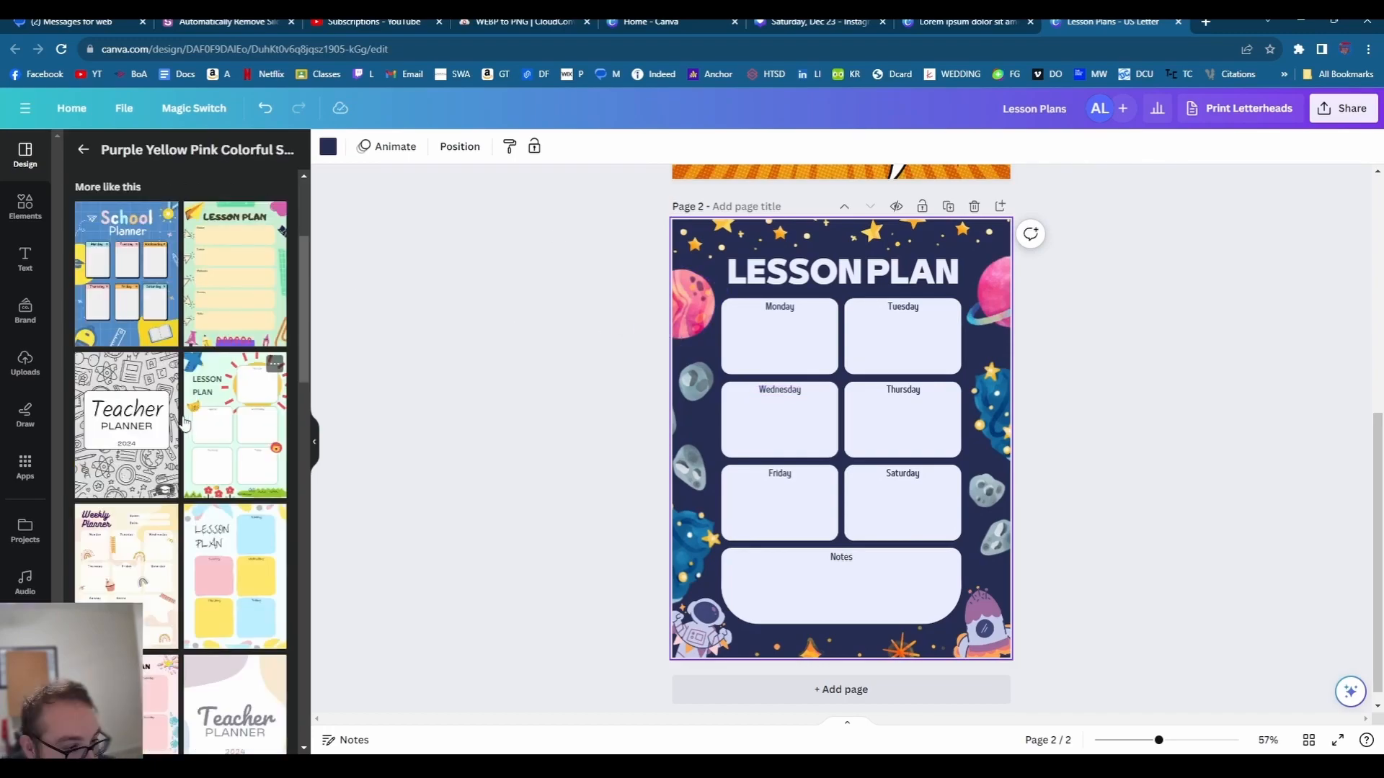
click(128, 418)
click(126, 425)
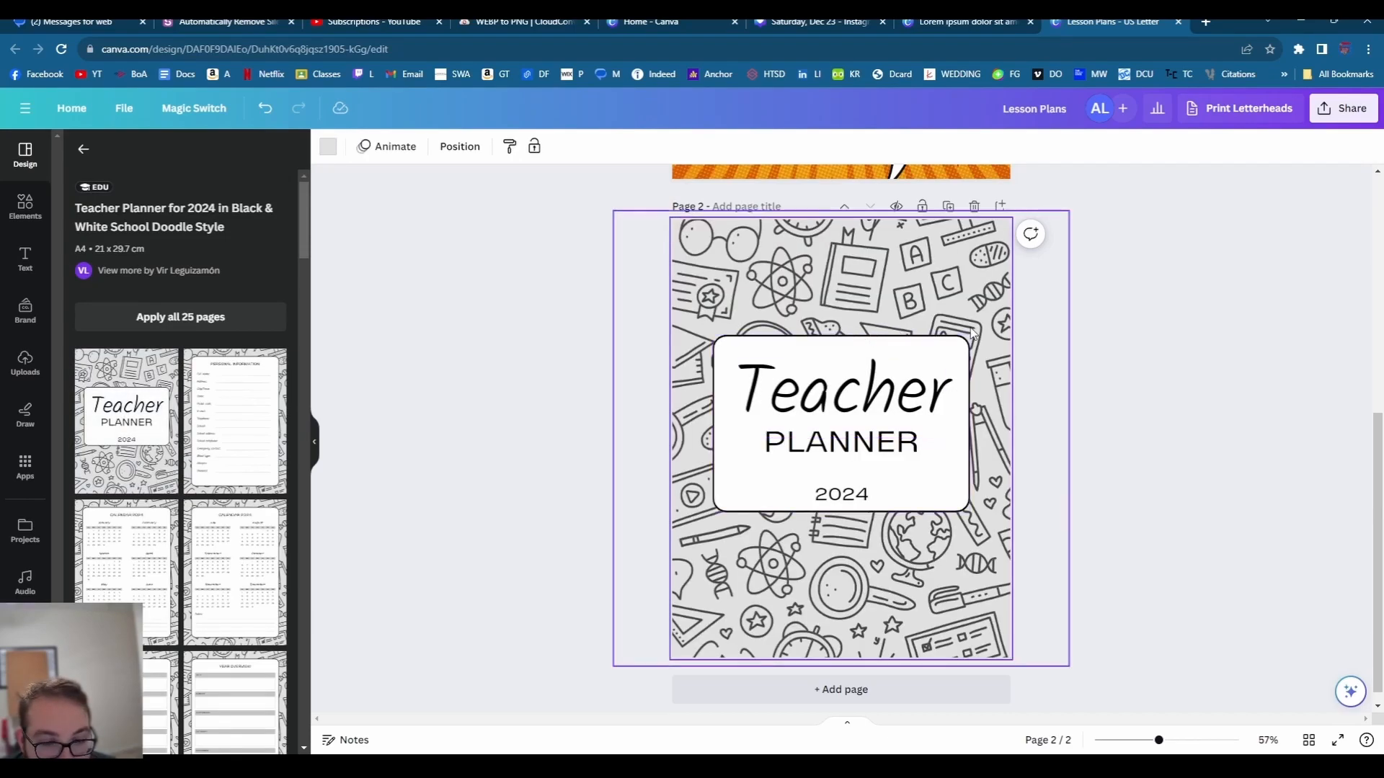
click(405, 466)
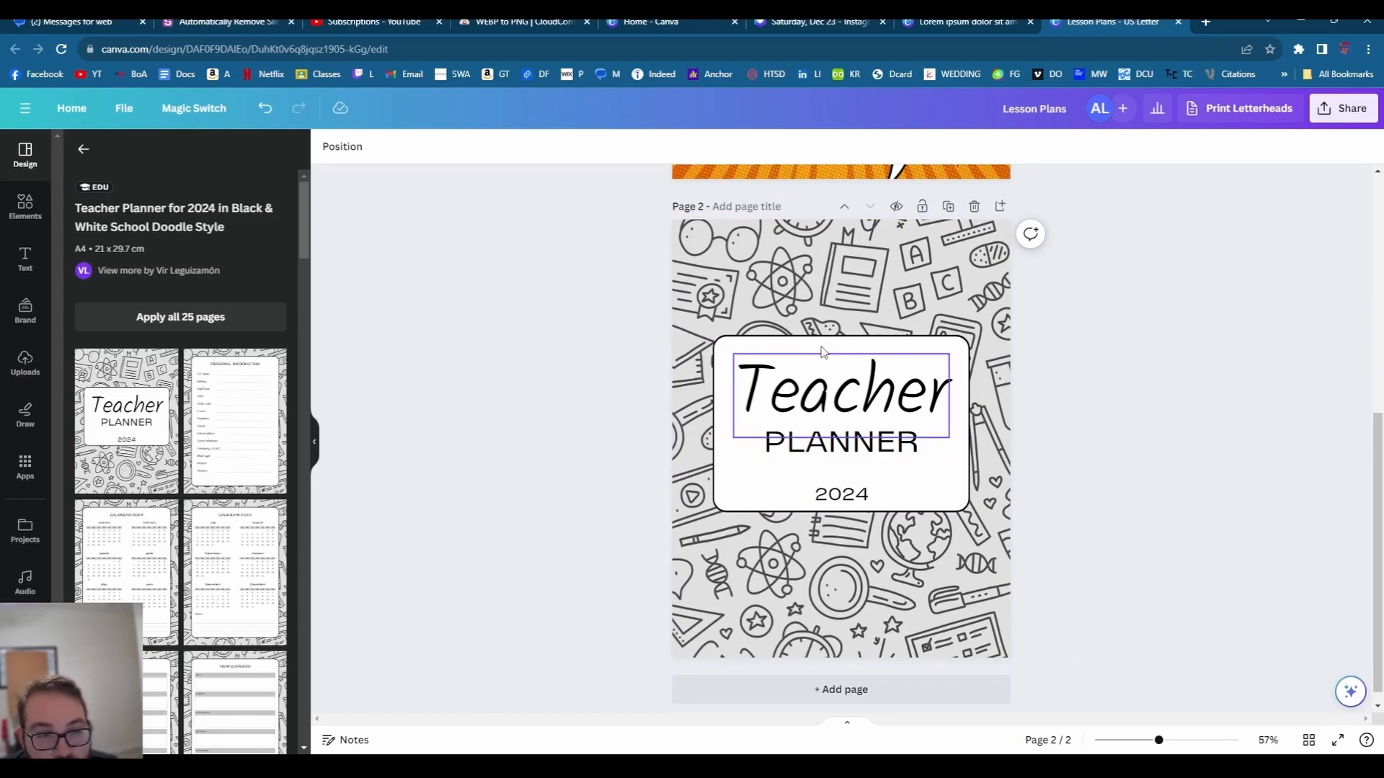
scroll(817, 297, up, 4)
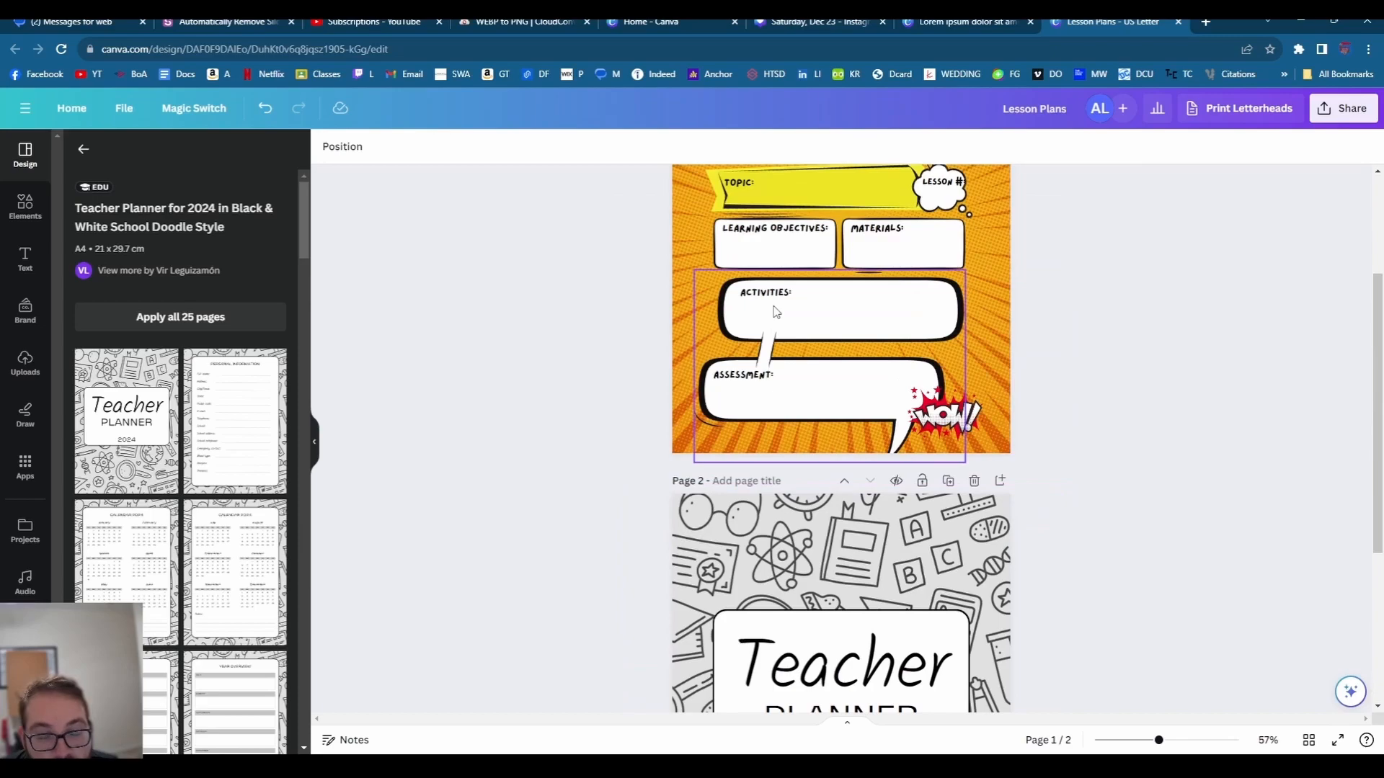
scroll(776, 312, down, 4)
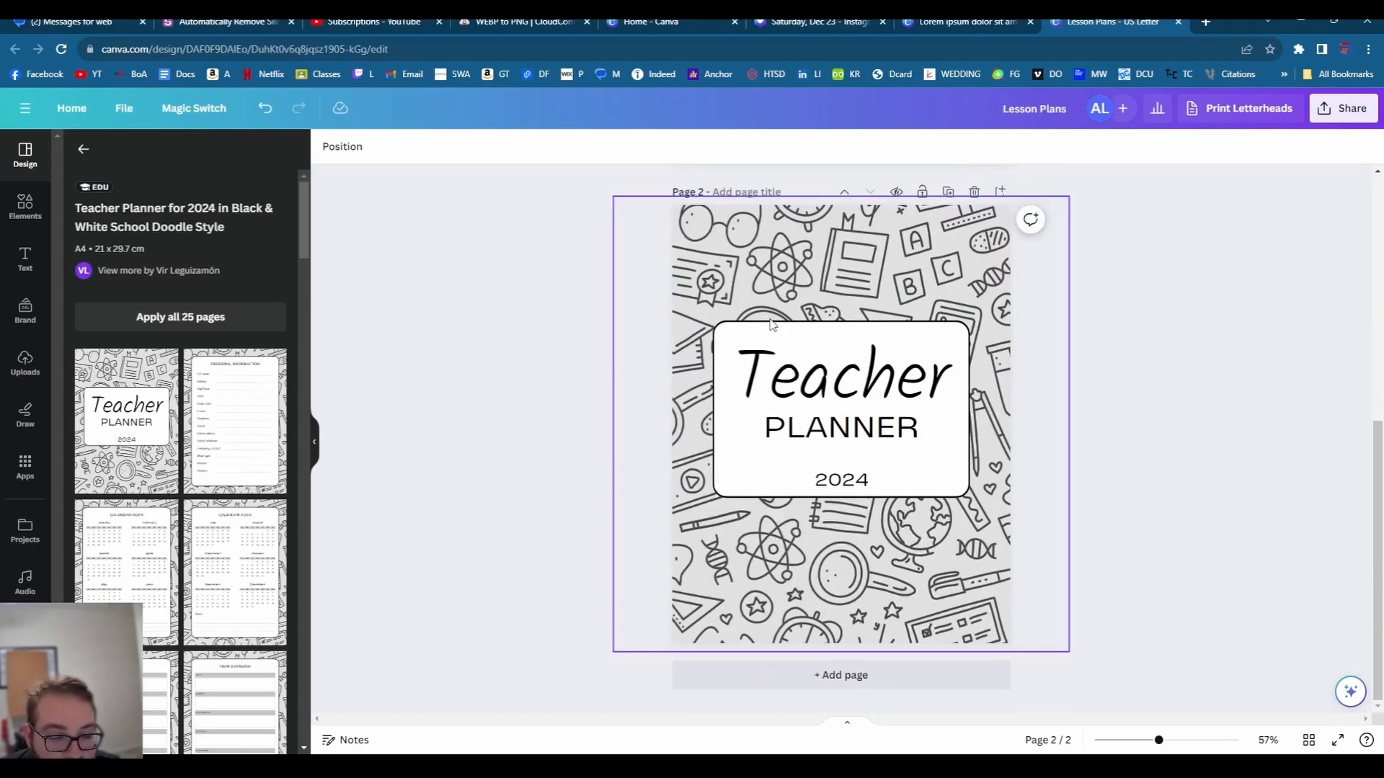